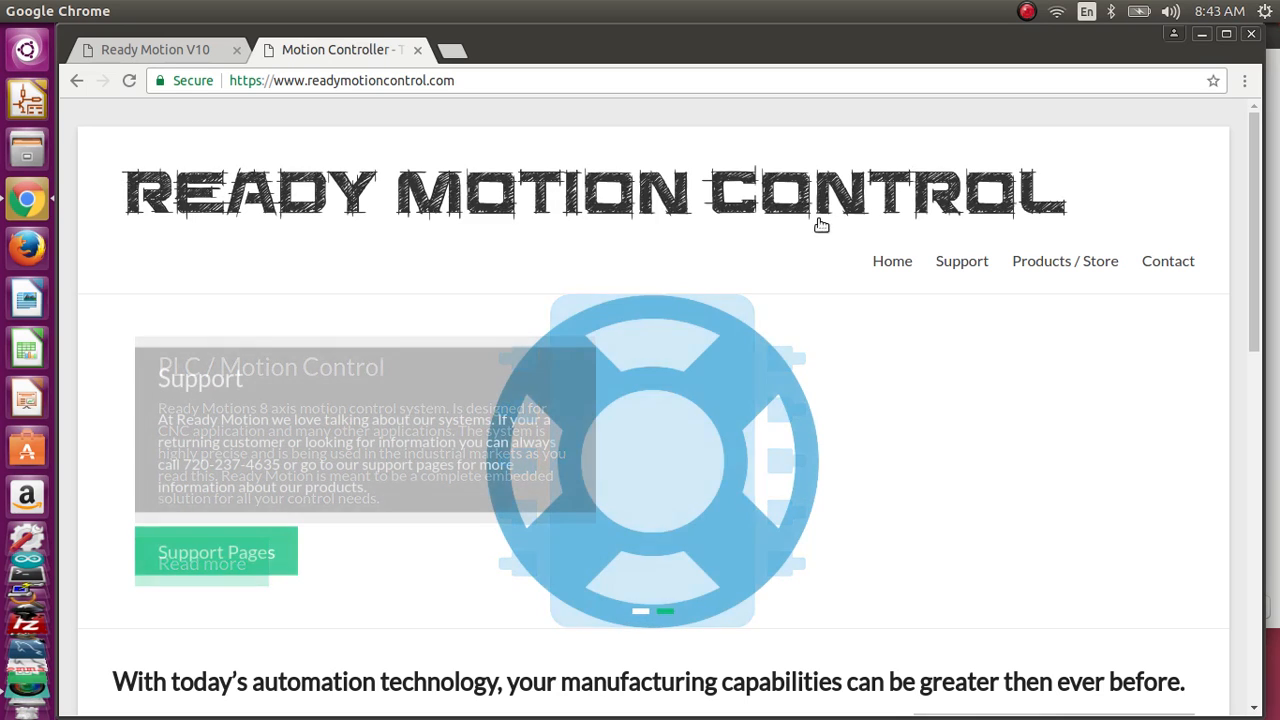
Step: Open the G Code Generator Software support page and review the Inkscape plug-in and JSCUT CAM sections
mouse_move(937, 260)
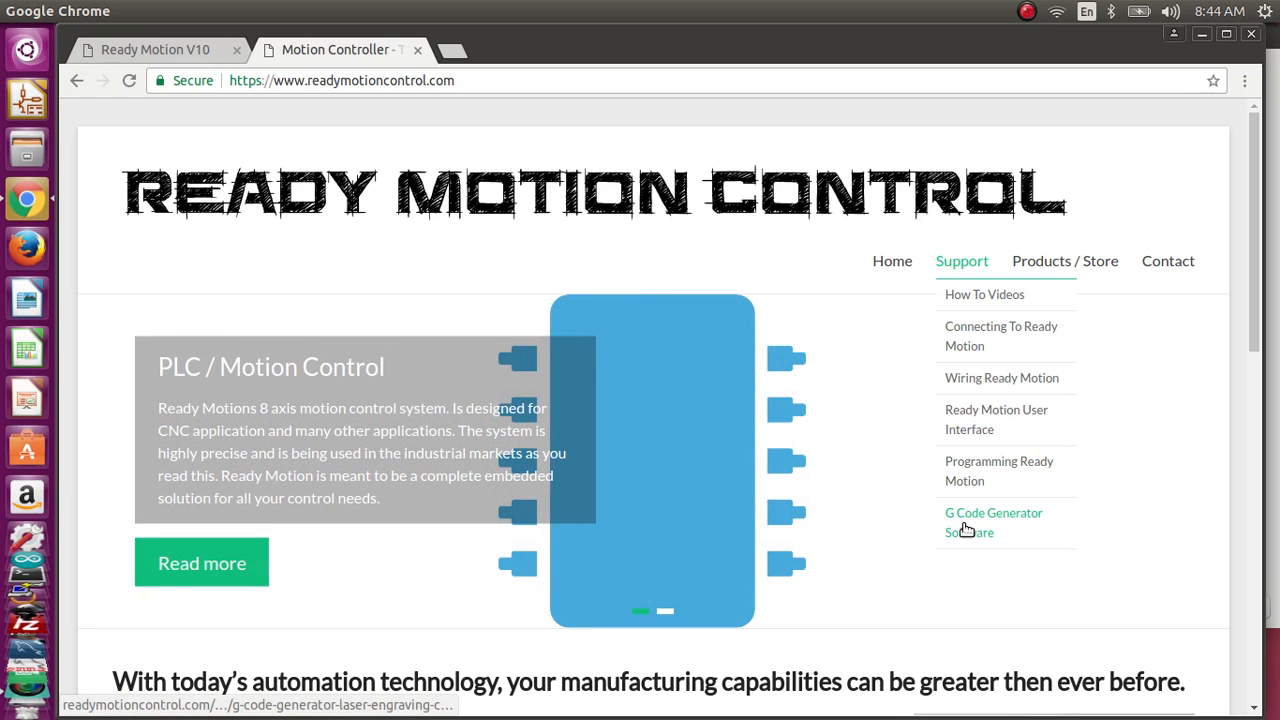
left_click(965, 528)
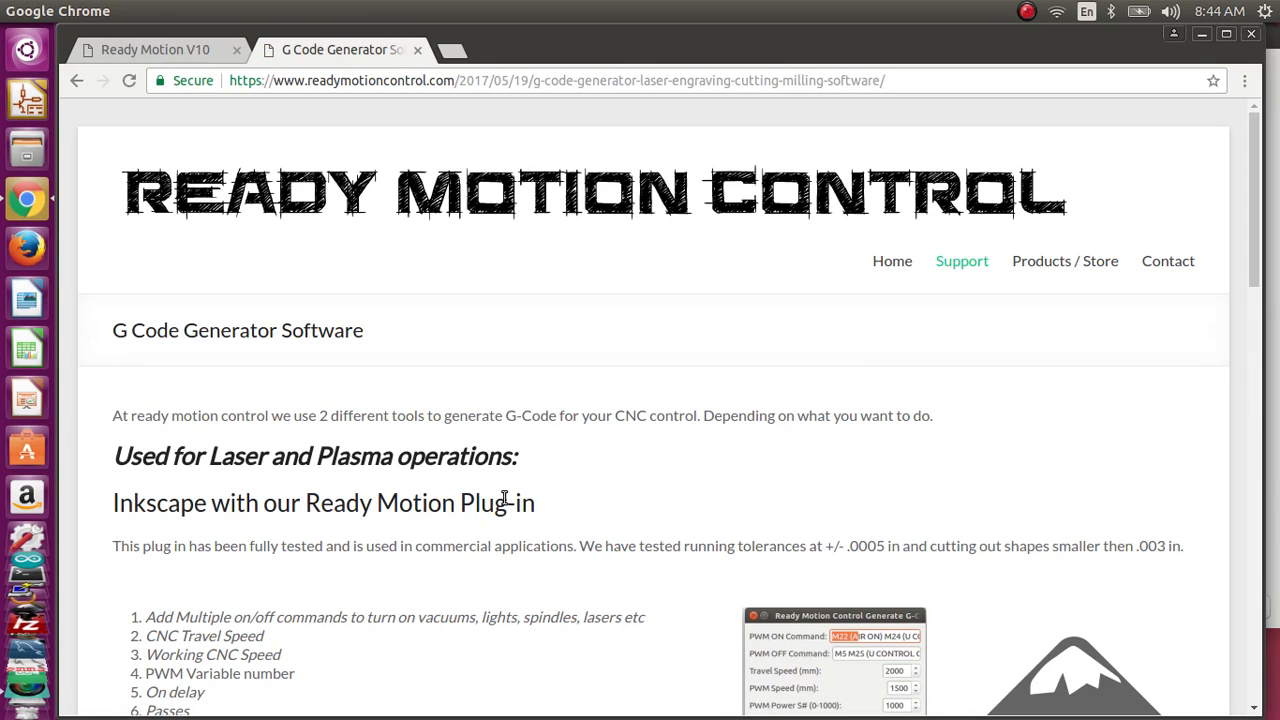
left_click_drag(536, 507, 245, 485)
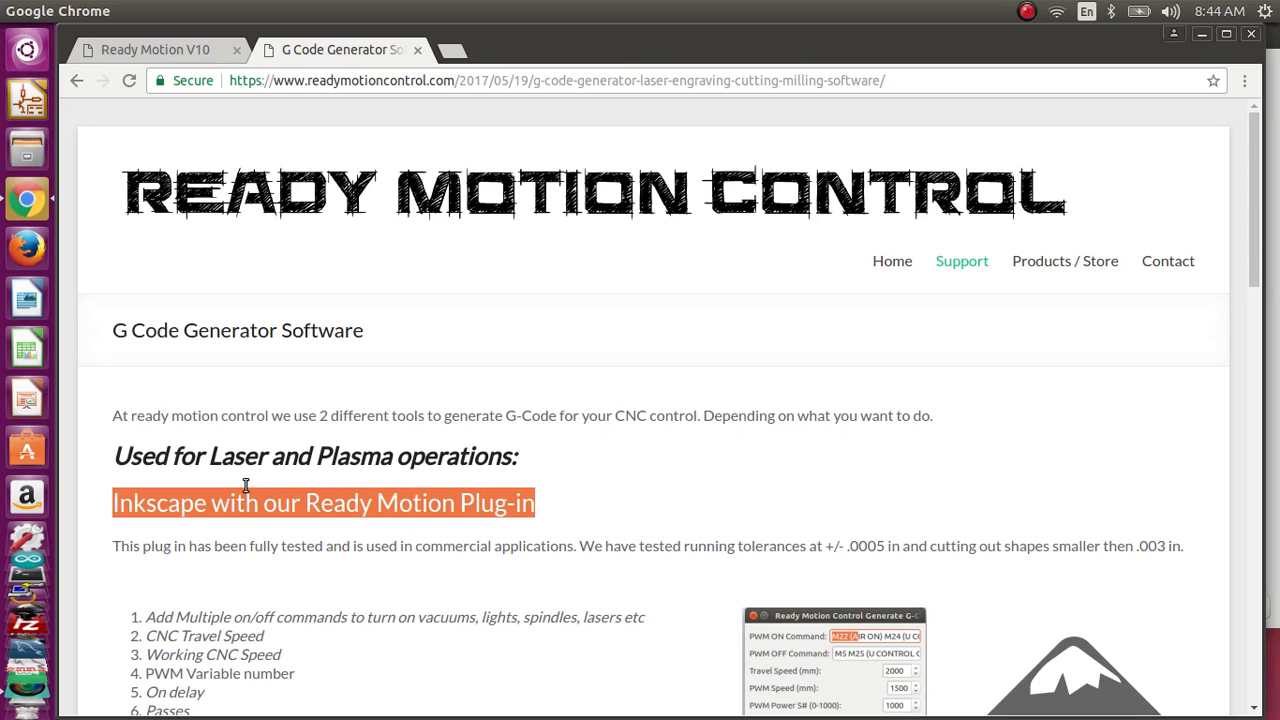
scroll(425, 475, "down", 10)
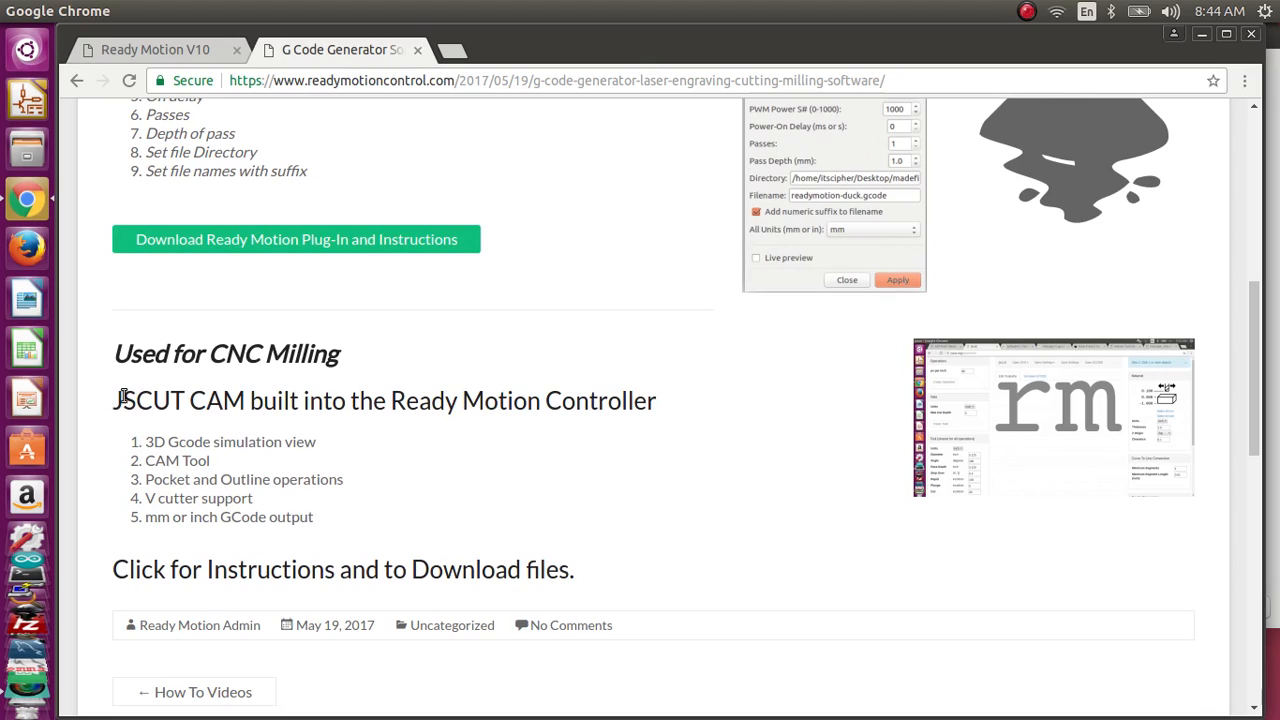
left_click_drag(113, 400, 301, 400)
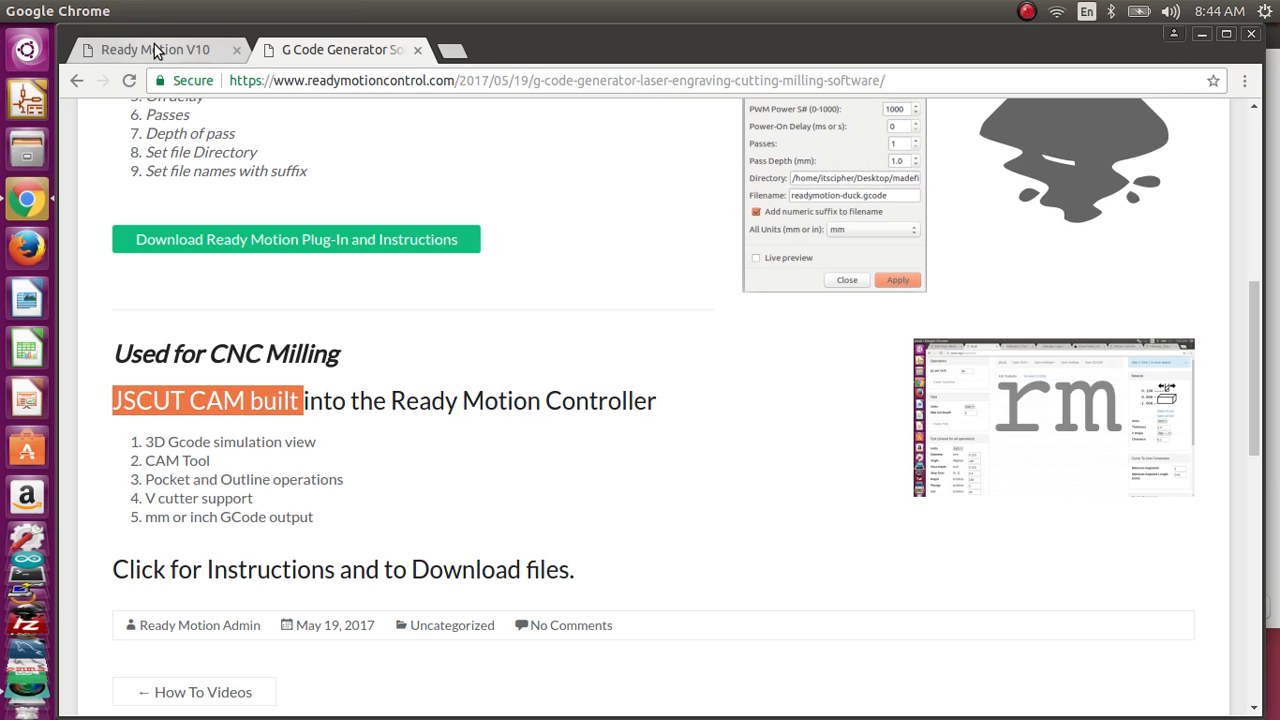
Step: Inspect Jscut and its local SVG file chooser from the Ready Motion V10 interface, closing Jscut and the G Code Generator page without opening a file
left_click(190, 52)
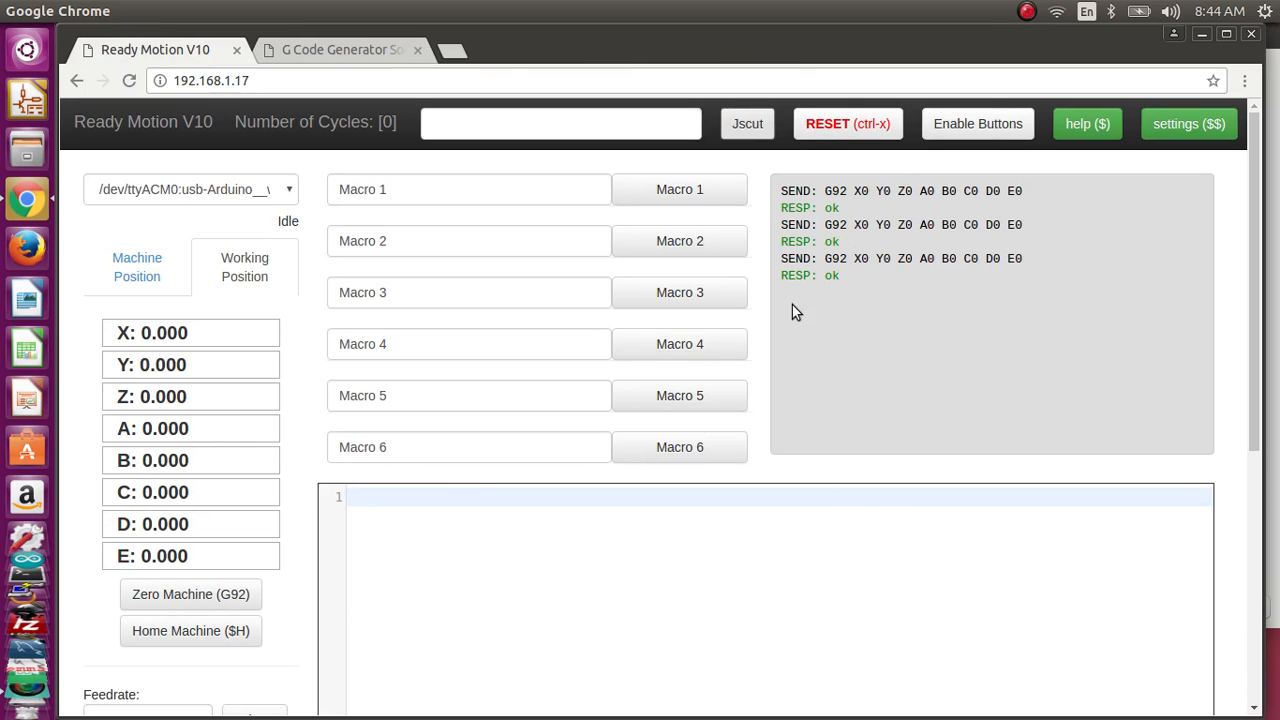
left_click(750, 124)
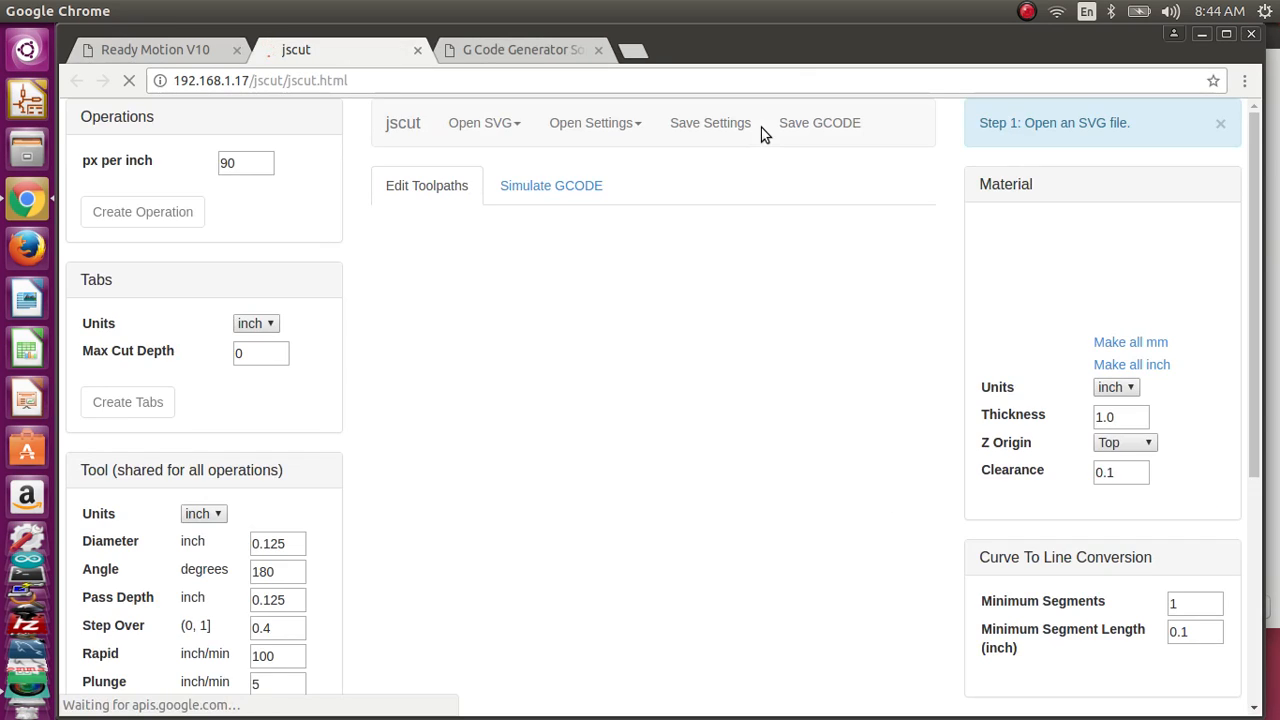
left_click_drag(333, 452, 310, 306)
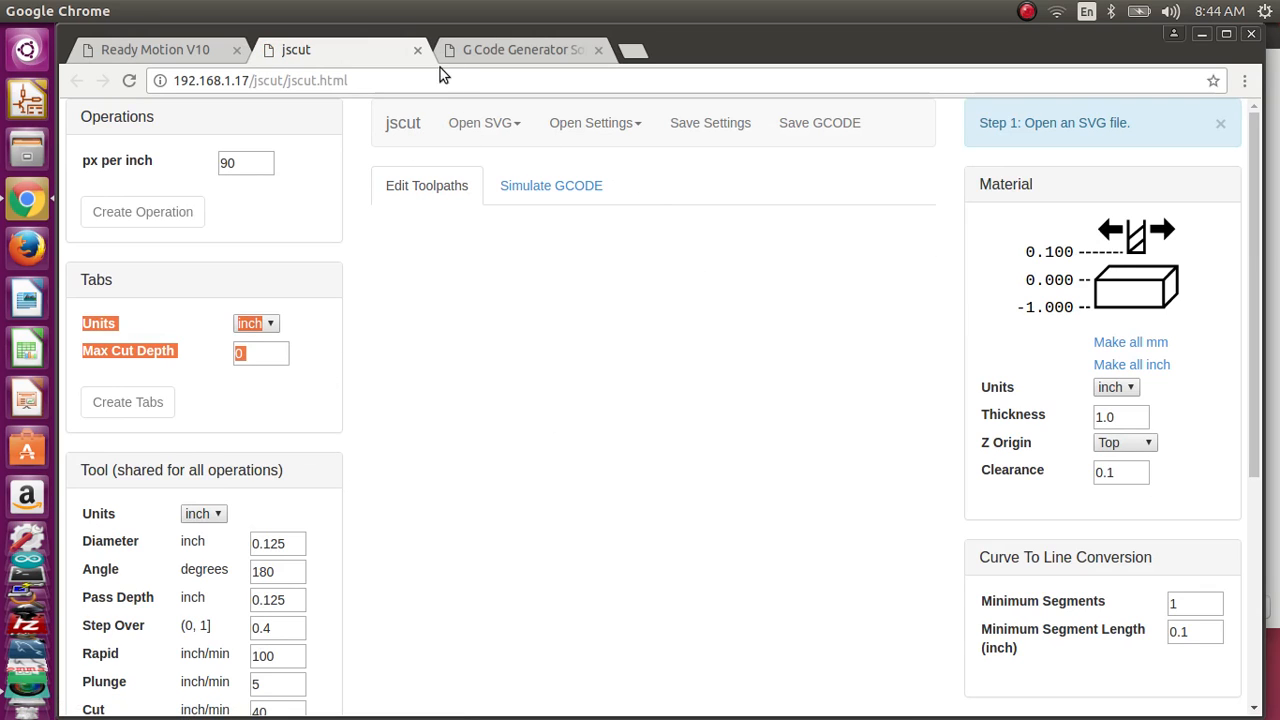
left_click(490, 128)
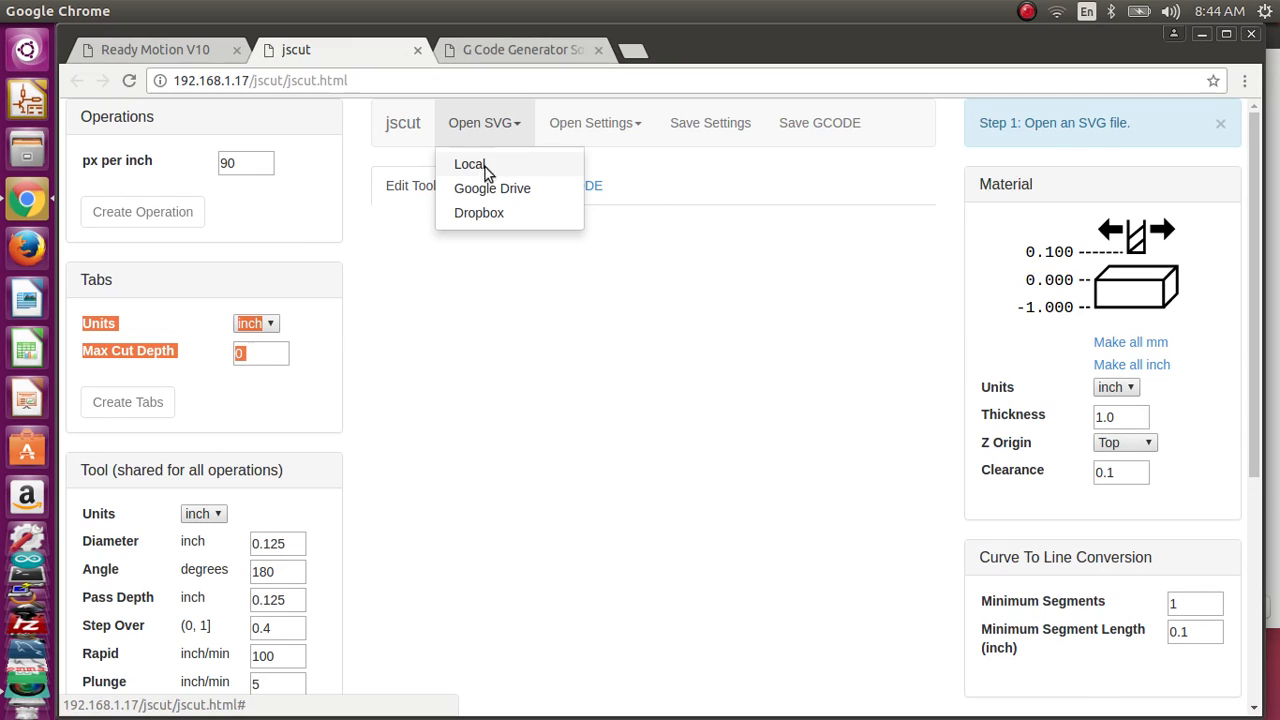
left_click(470, 165)
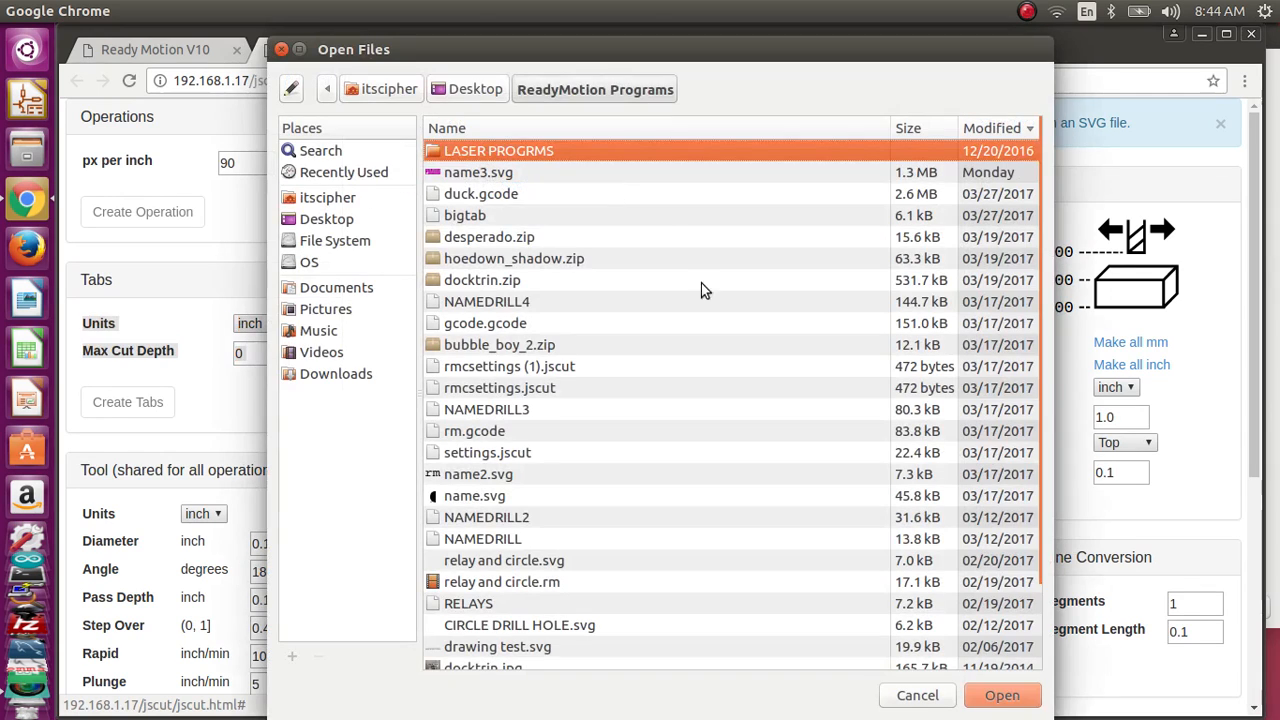
left_click(903, 694)
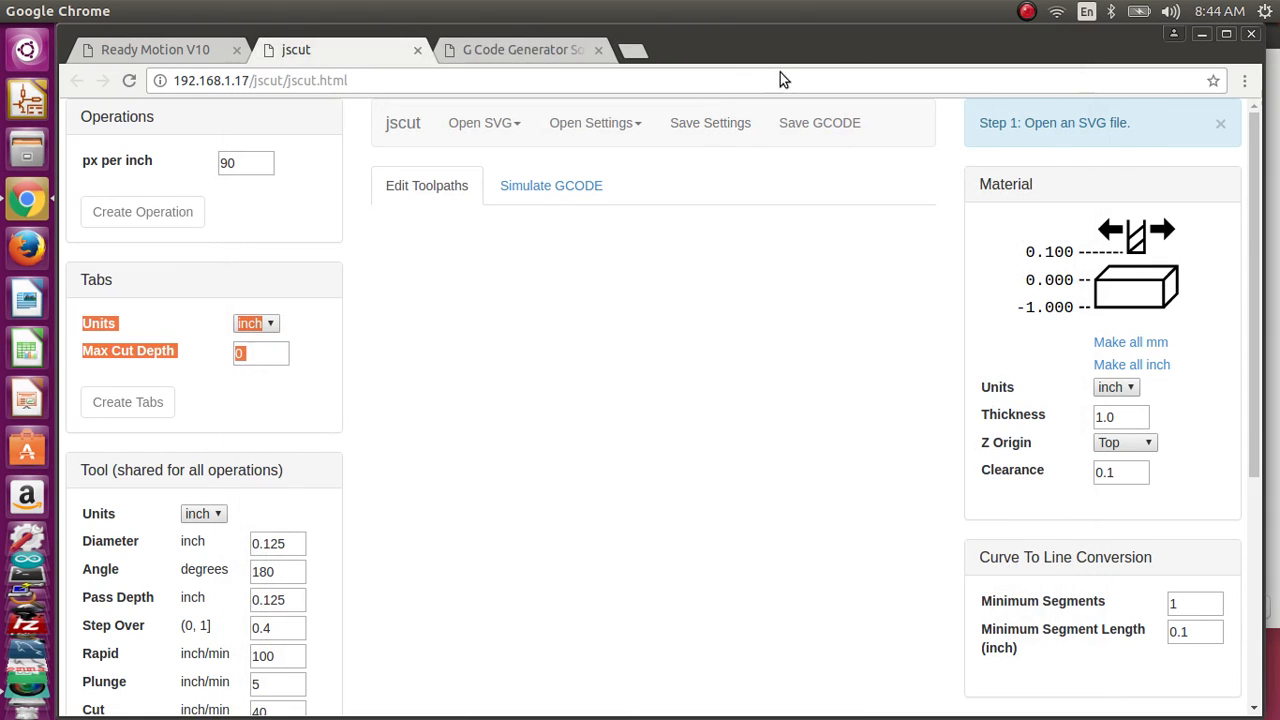
left_click(721, 226)
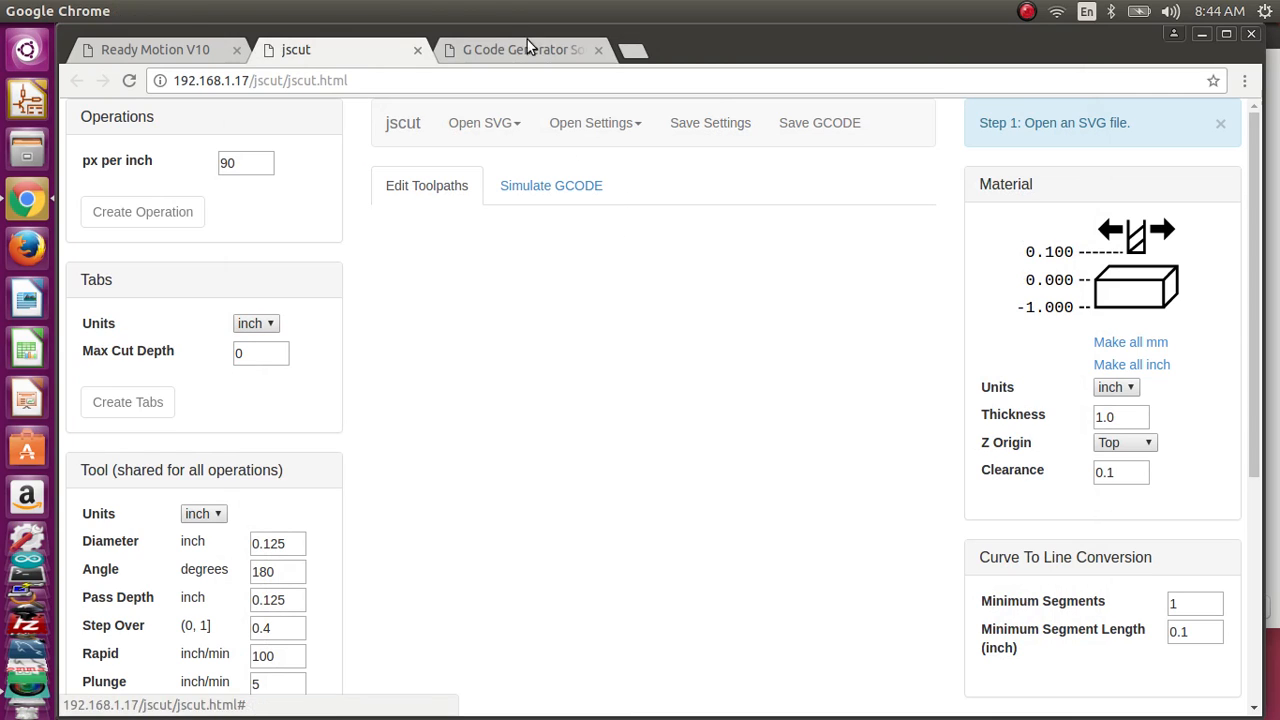
left_click(420, 49)
left_click(420, 49)
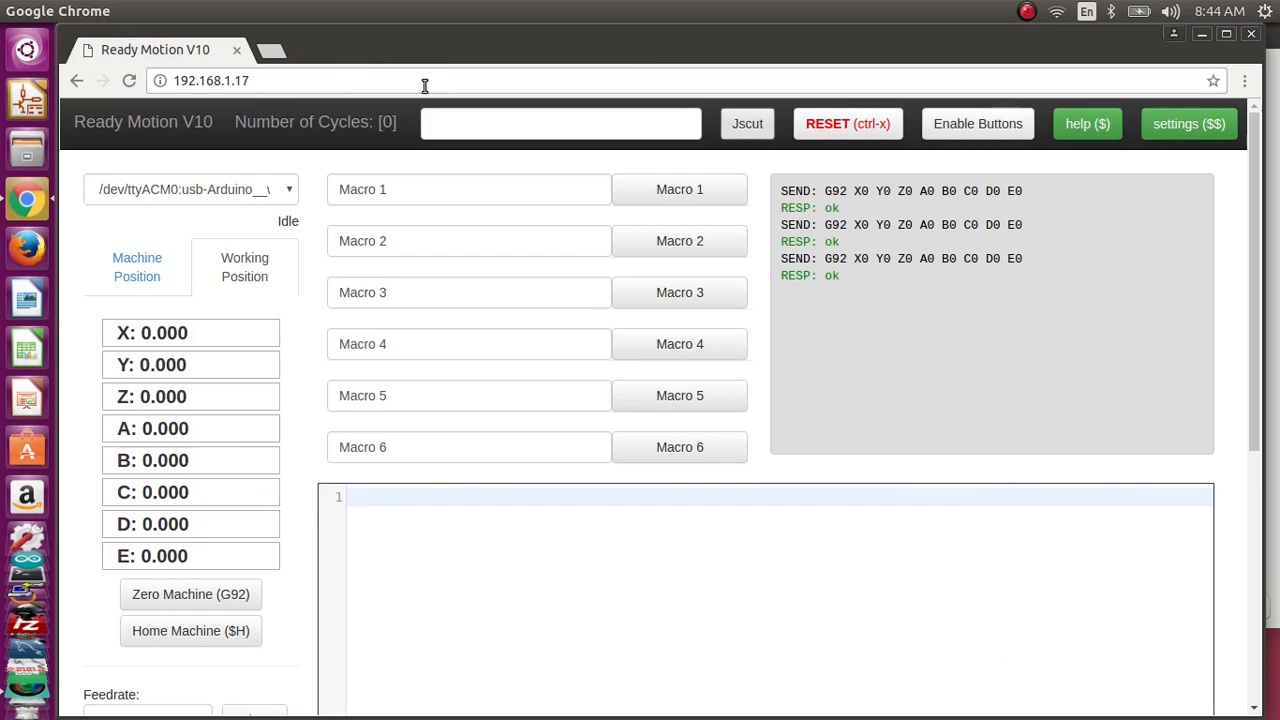
Step: Load readymotioncontrol.com in a new tab and go to its G Code Generator Software support page
left_click(269, 54)
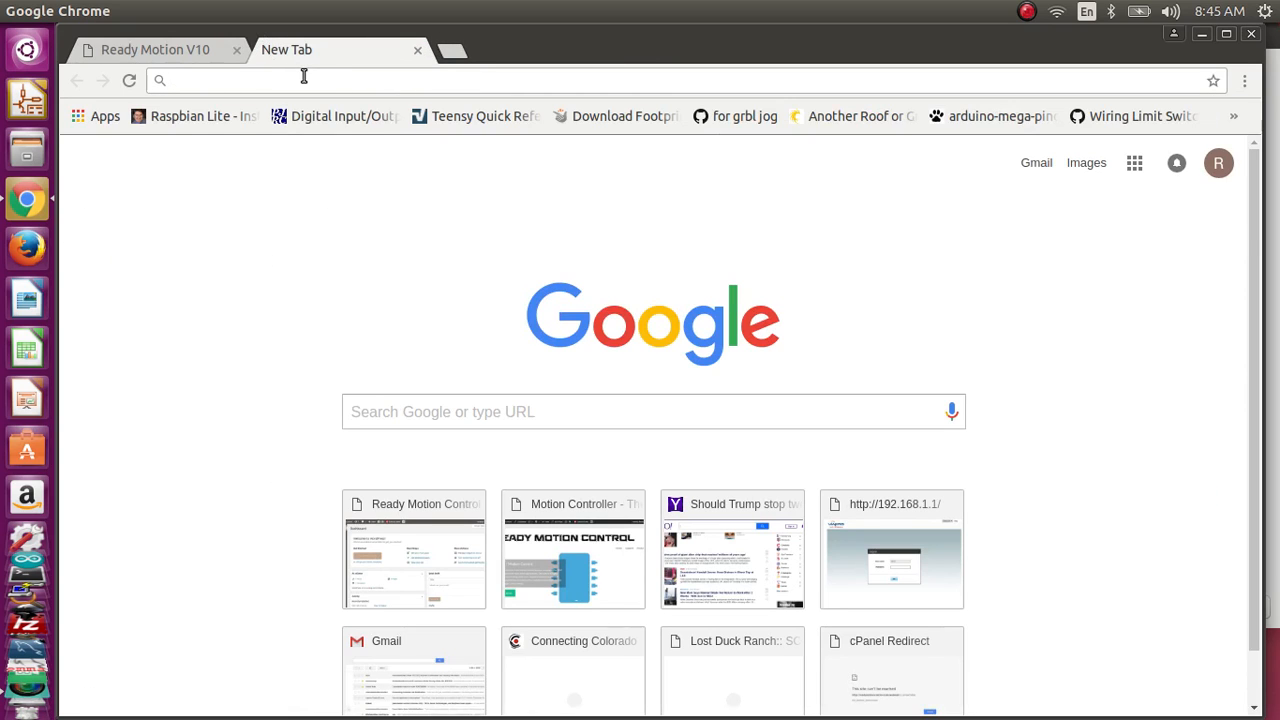
type("ready")
key("Return")
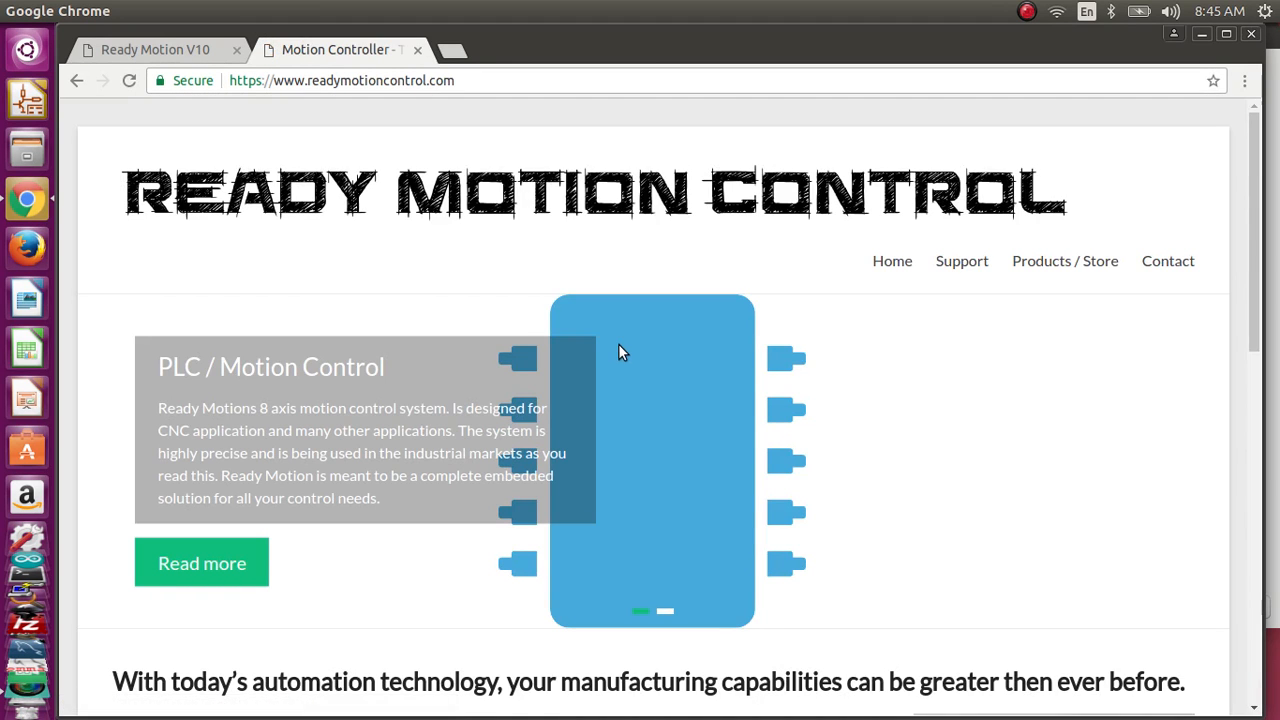
mouse_move(963, 263)
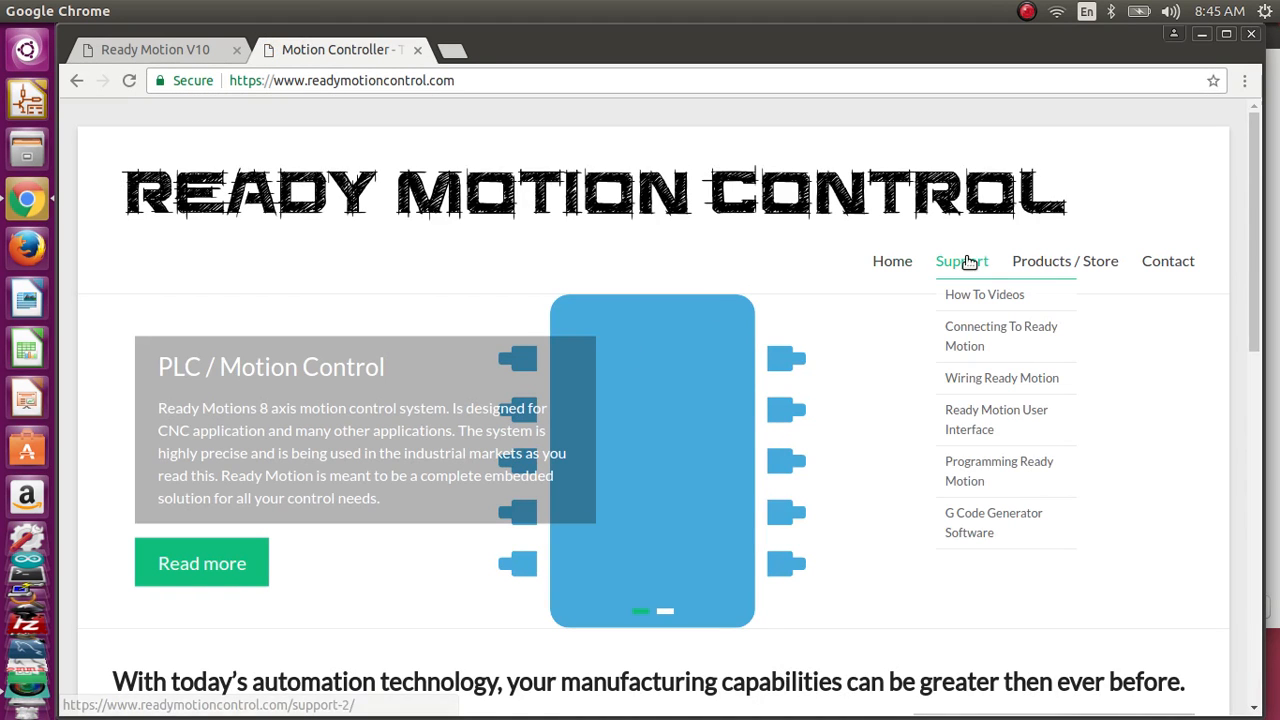
left_click(983, 522)
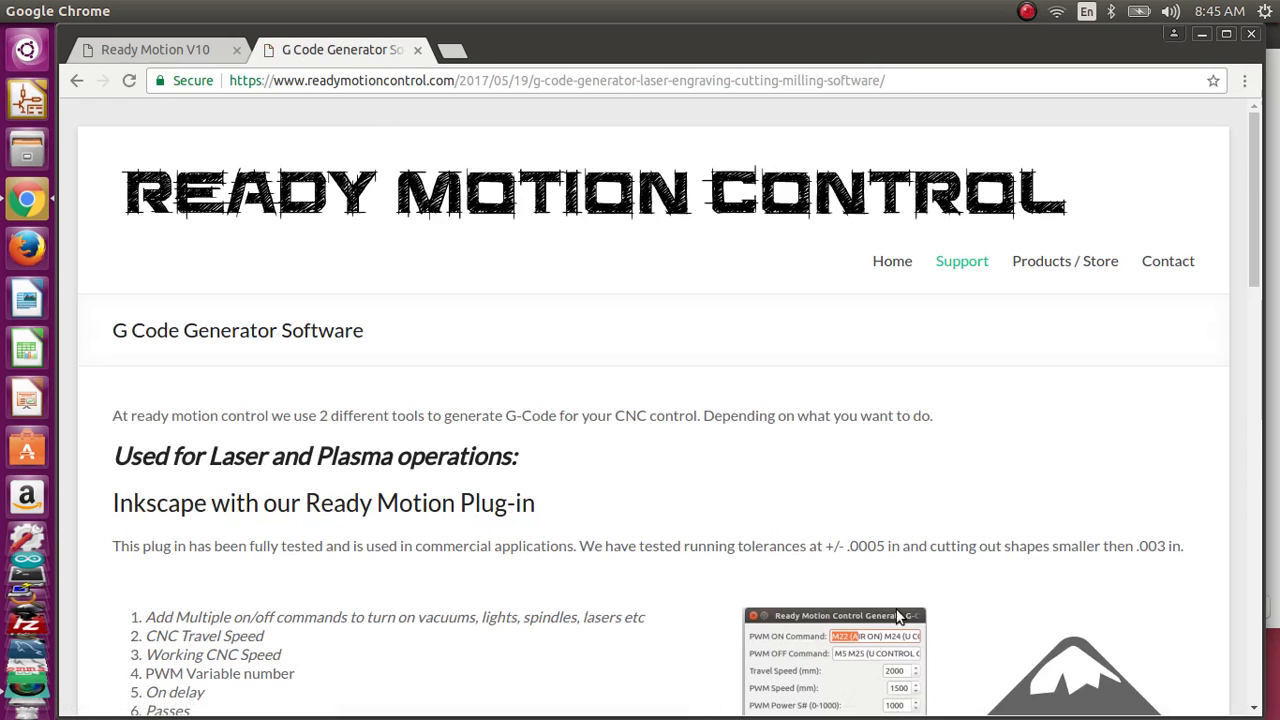
Step: Open the Ready Motion Plug-In and Instructions from the laser and plasma operations section
scroll(320, 308, "down", 3)
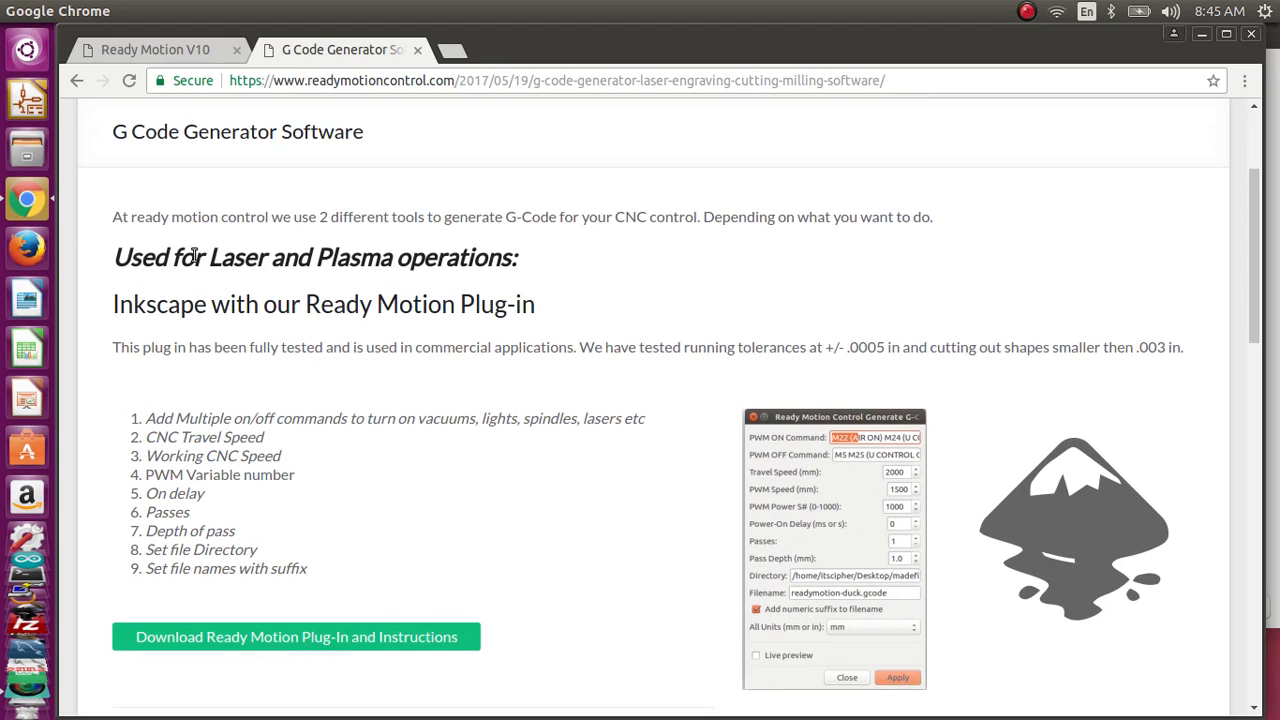
left_click_drag(195, 257, 530, 264)
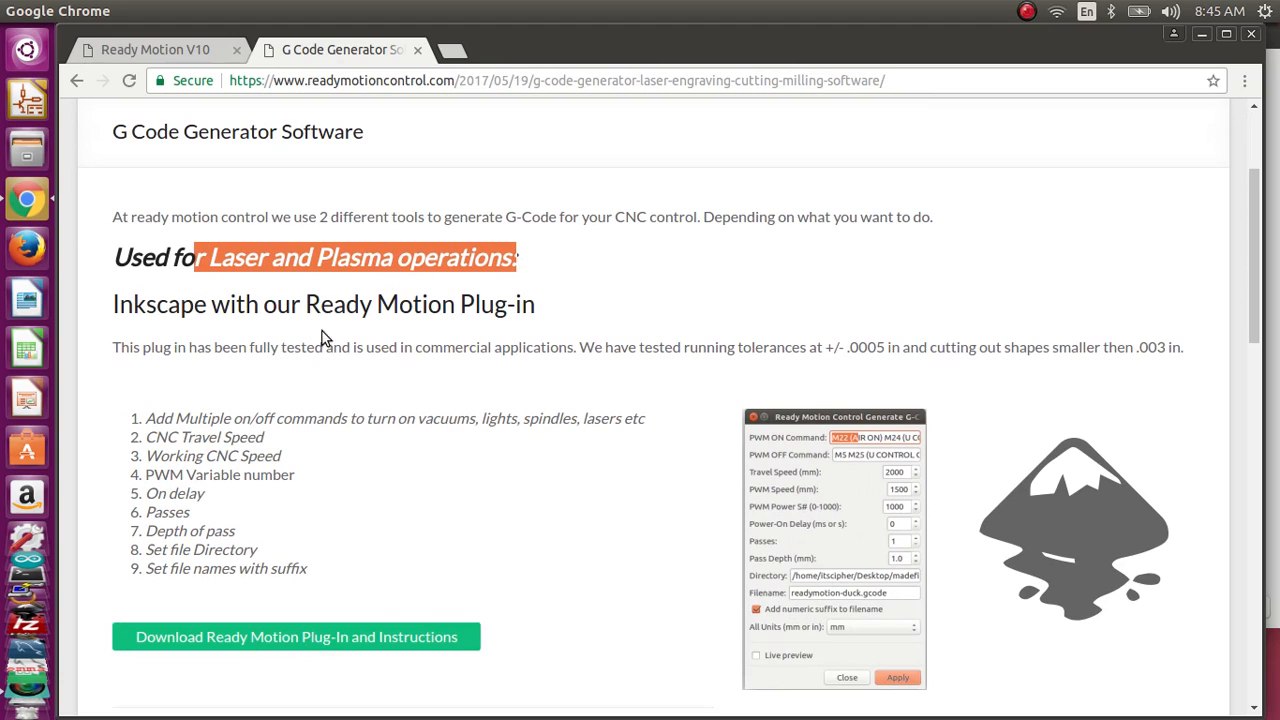
left_click(130, 643)
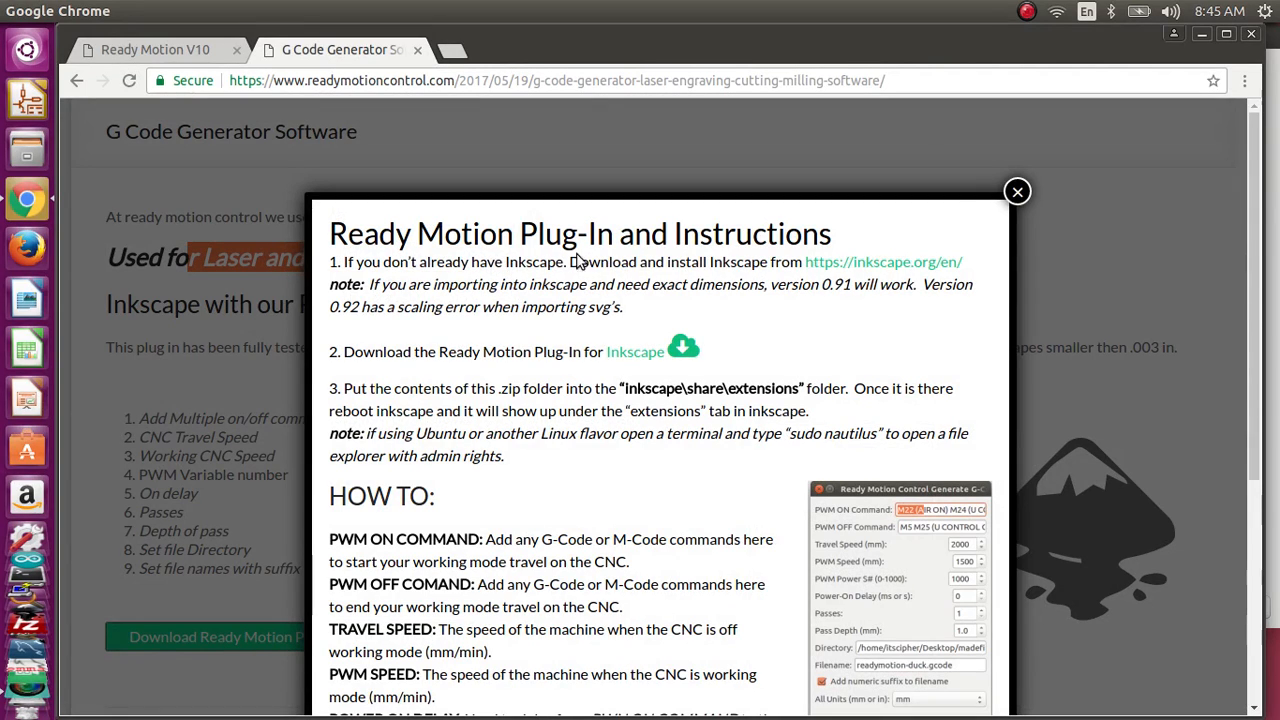
Step: Visit the linked Inkscape website to view its download options by operating system, and close the site
left_click(851, 268)
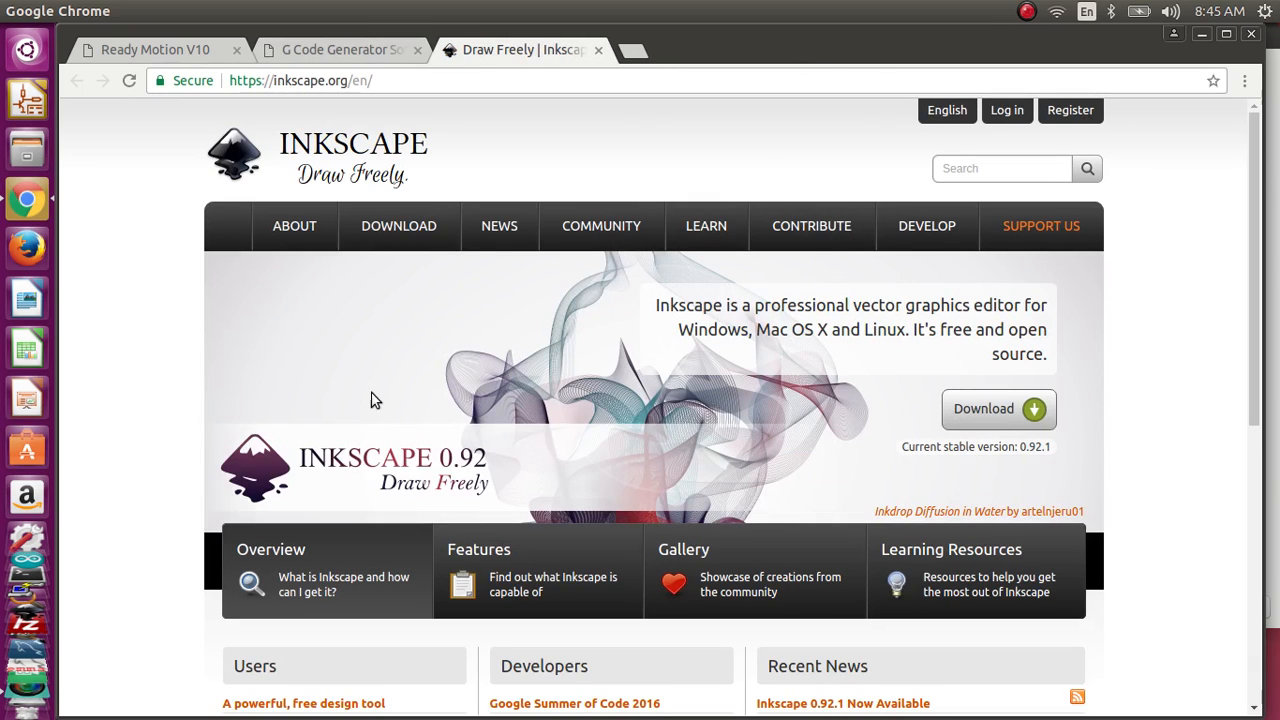
mouse_move(380, 243)
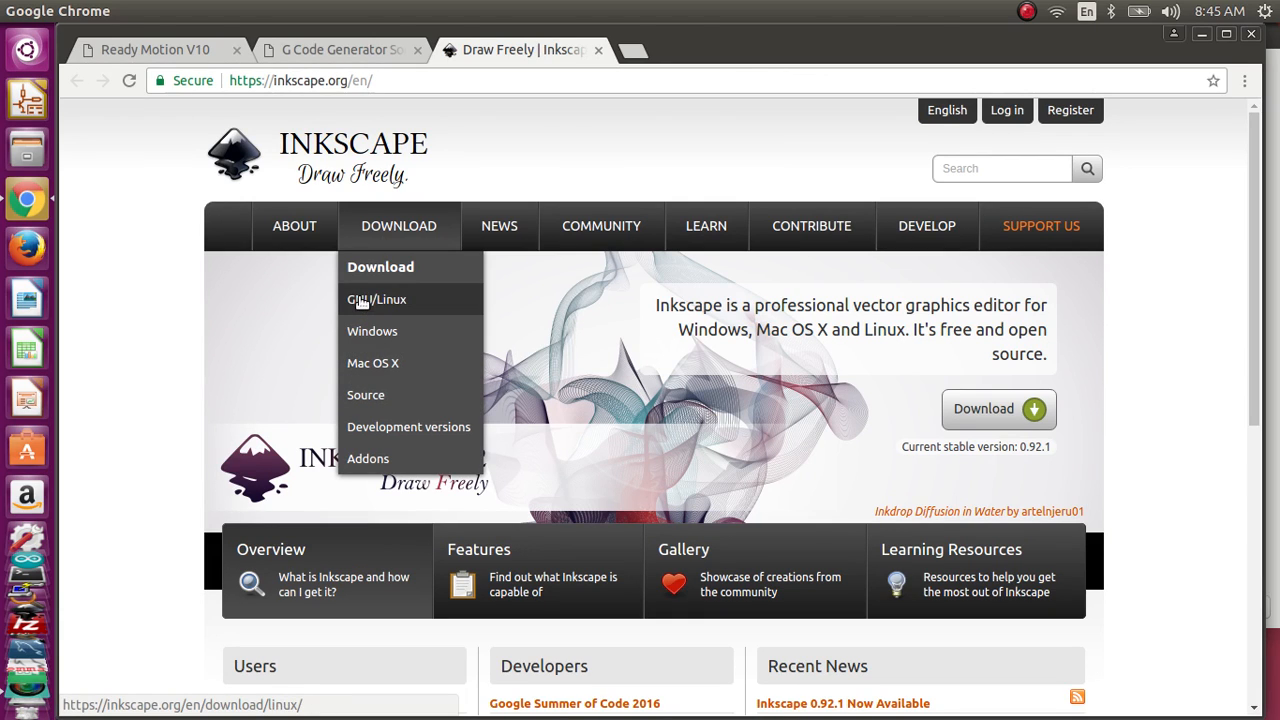
left_click(598, 51)
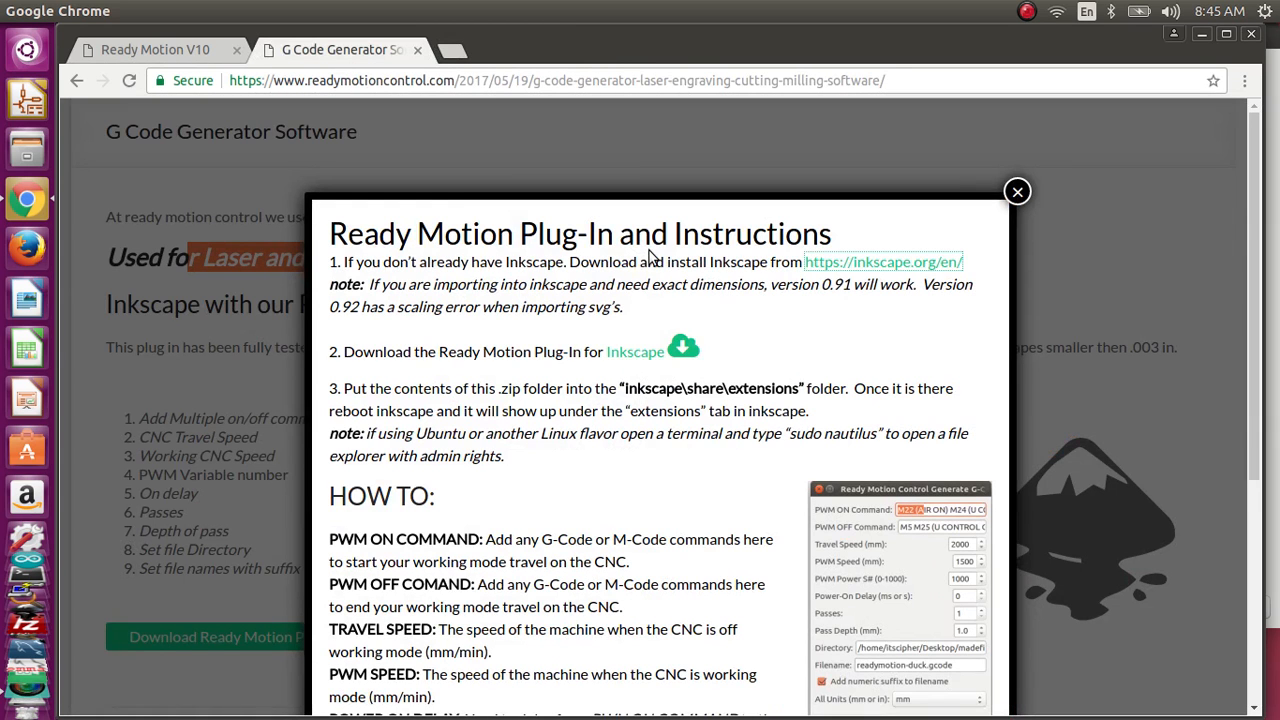
Step: Download the Ready Motion plug-in for Inkscape and save the zip file in the images folder
left_click(634, 353)
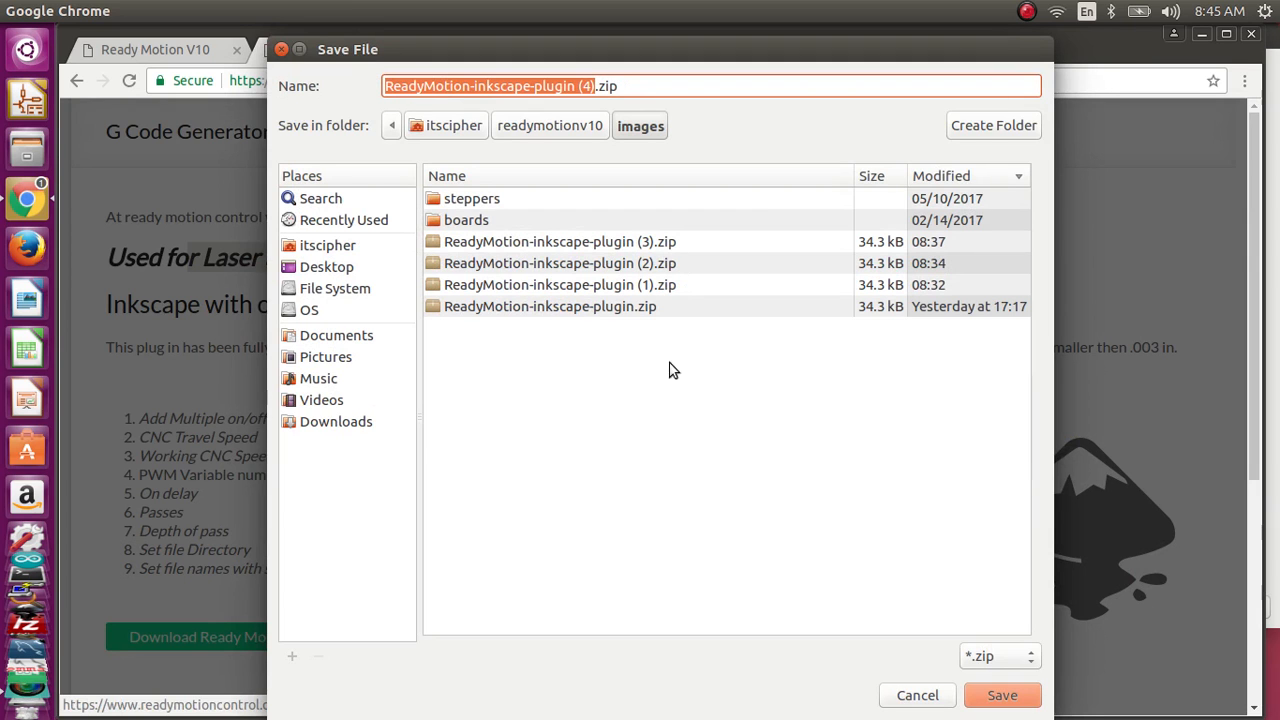
left_click(1001, 694)
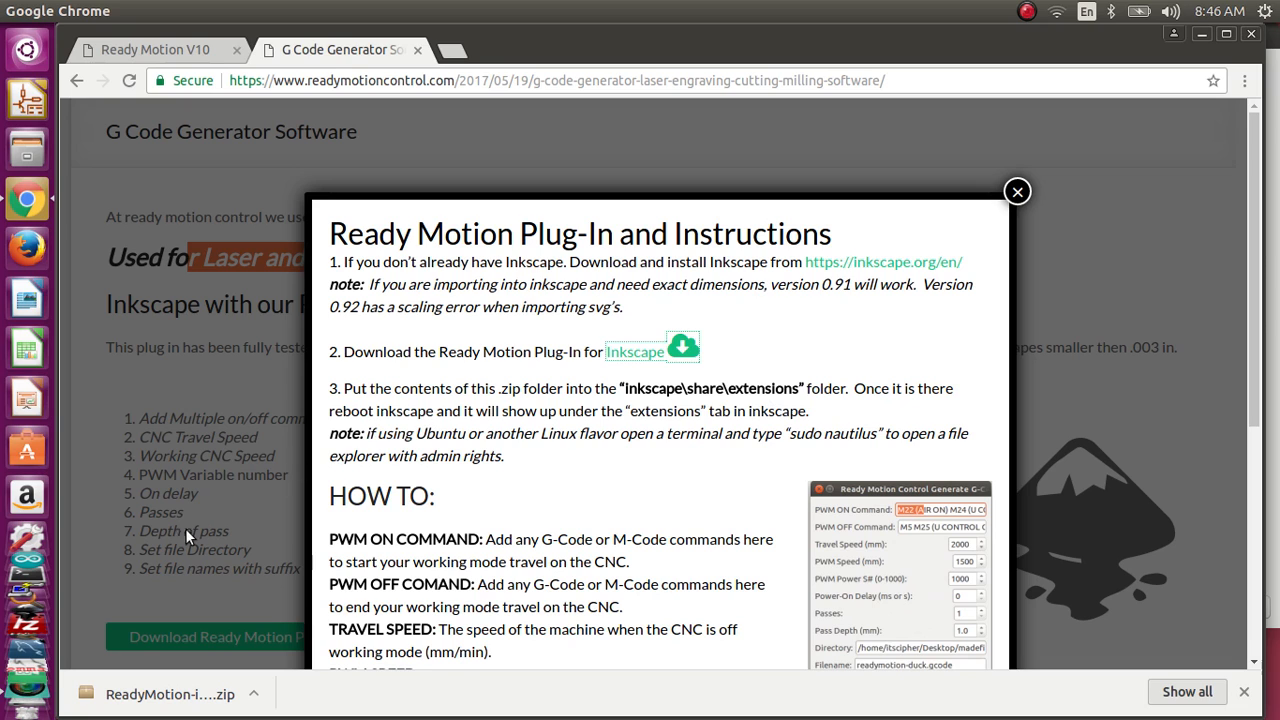
Step: Switch to Terminal and launch the file manager with admin rights using "sudo nautilus", entering the sudo password
left_click(27, 579)
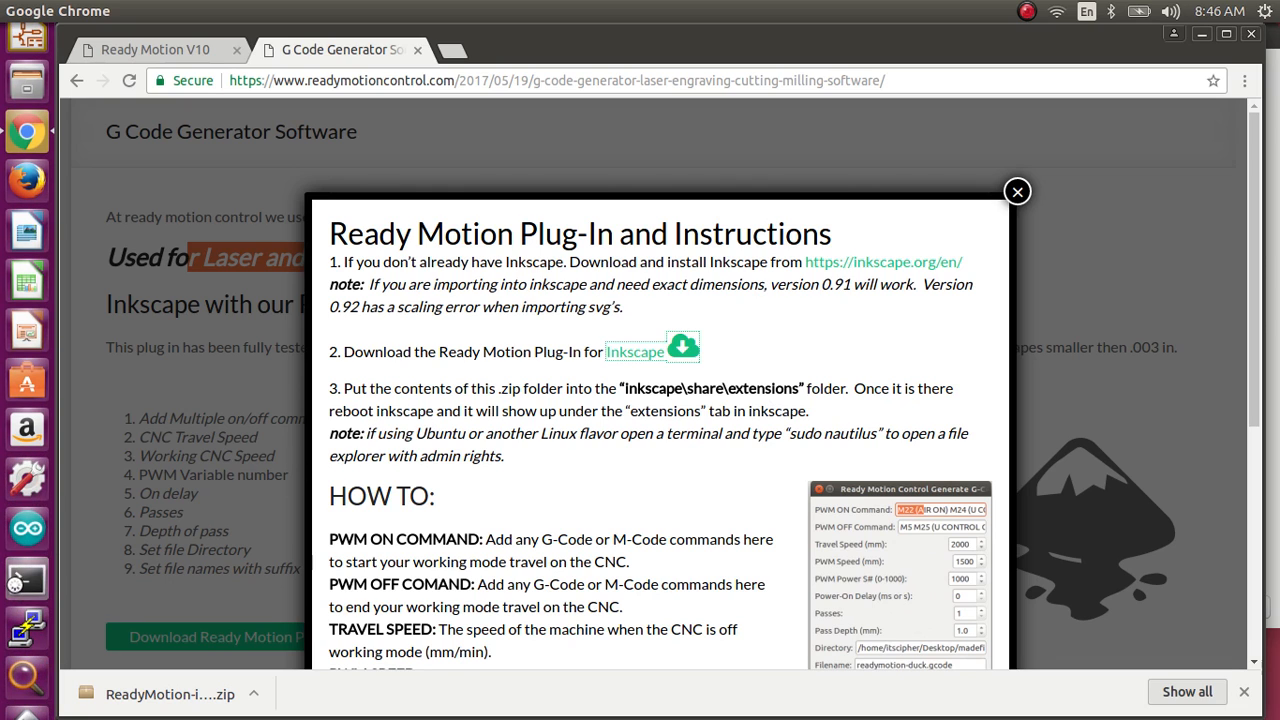
type("sudo nautilus")
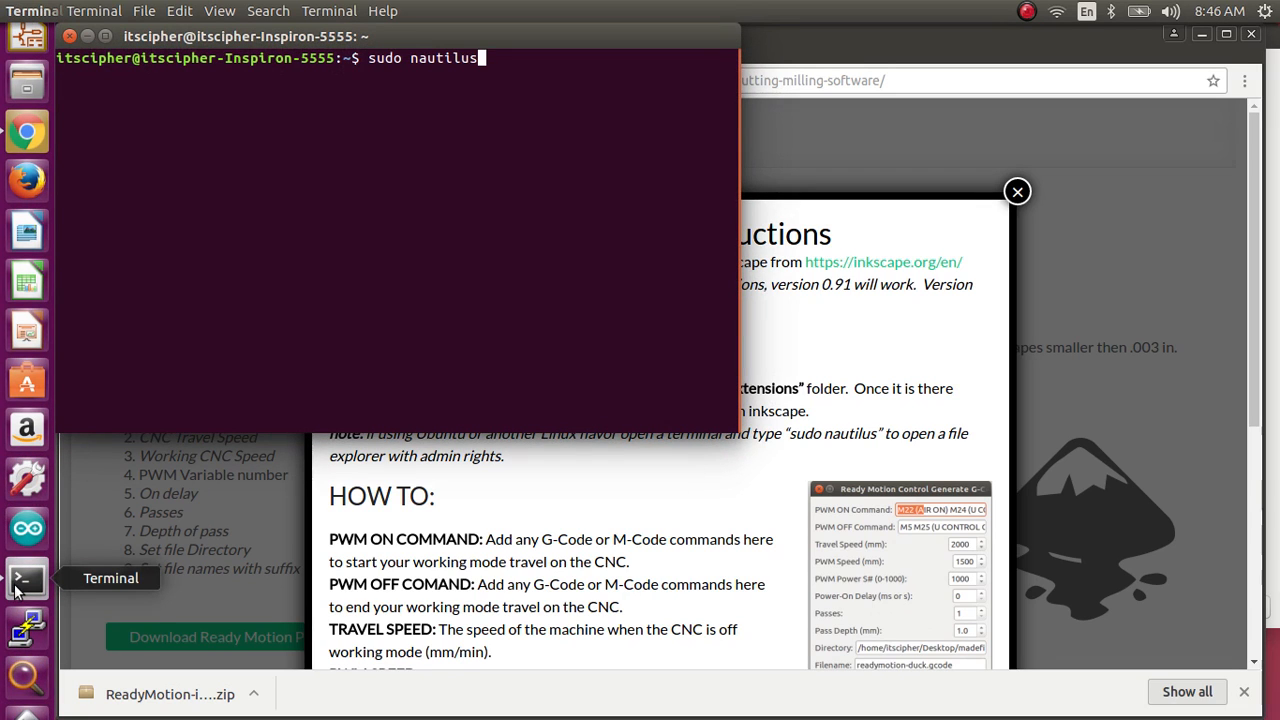
key("Return")
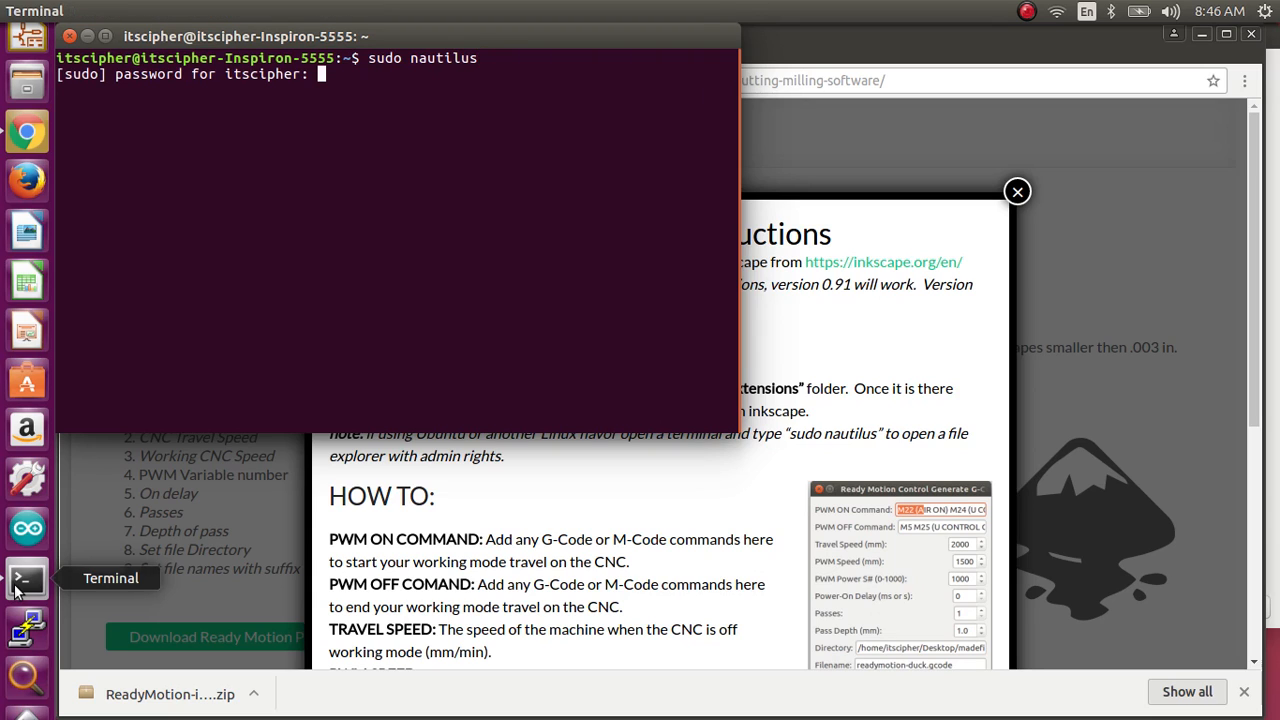
left_click_drag(524, 64, 379, 62)
left_click(392, 71)
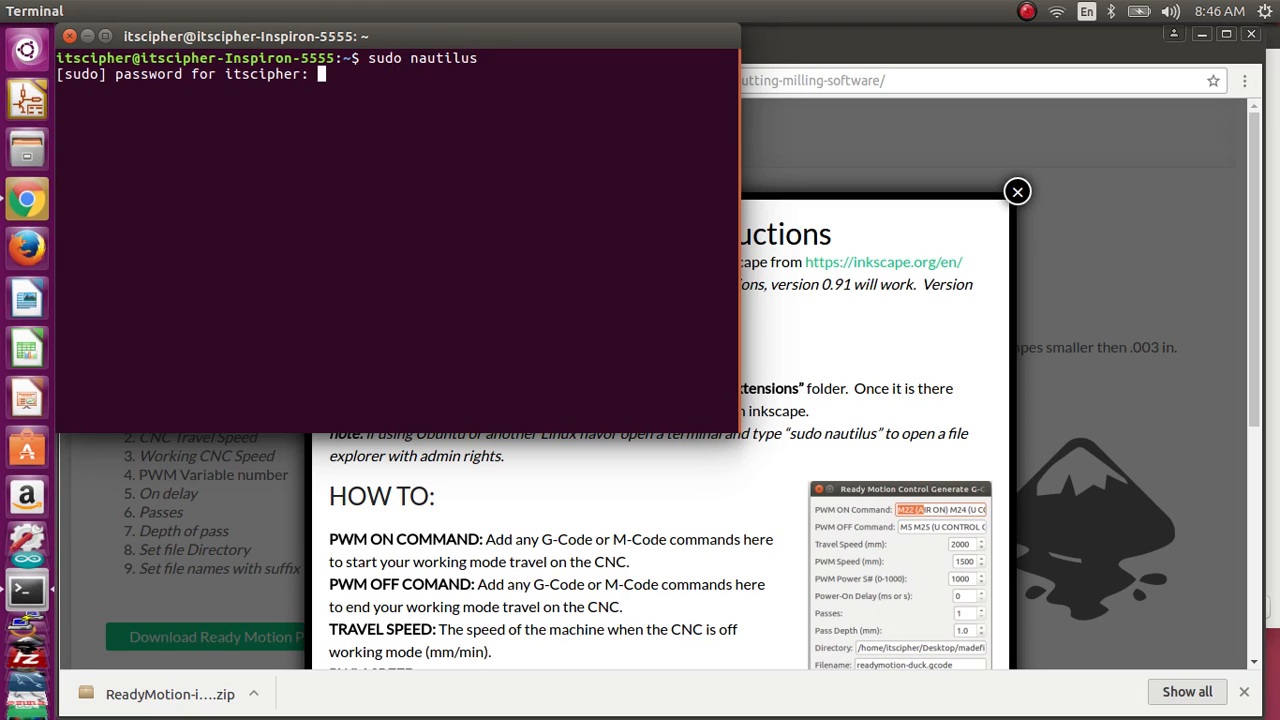
key("Return")
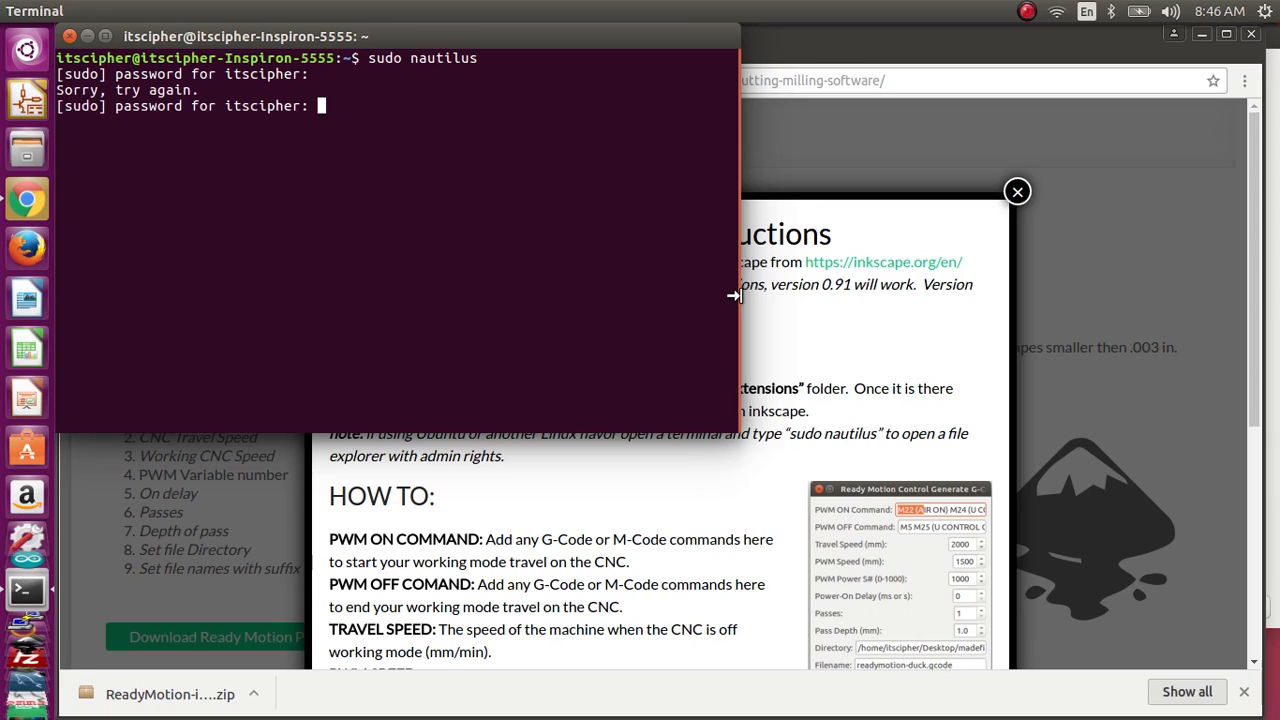
key("Return")
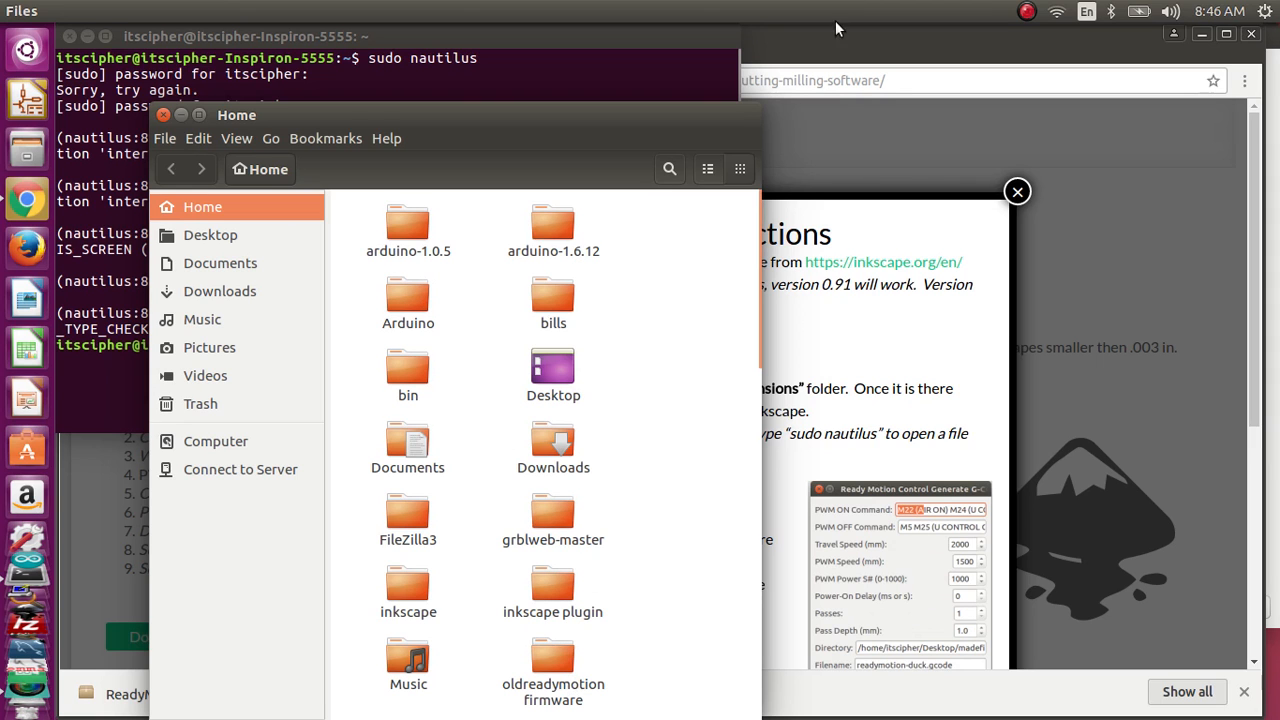
Step: Close the plug-in instructions pop-up and bring up a Files window showing the Home folder over the web page
left_click(1017, 193)
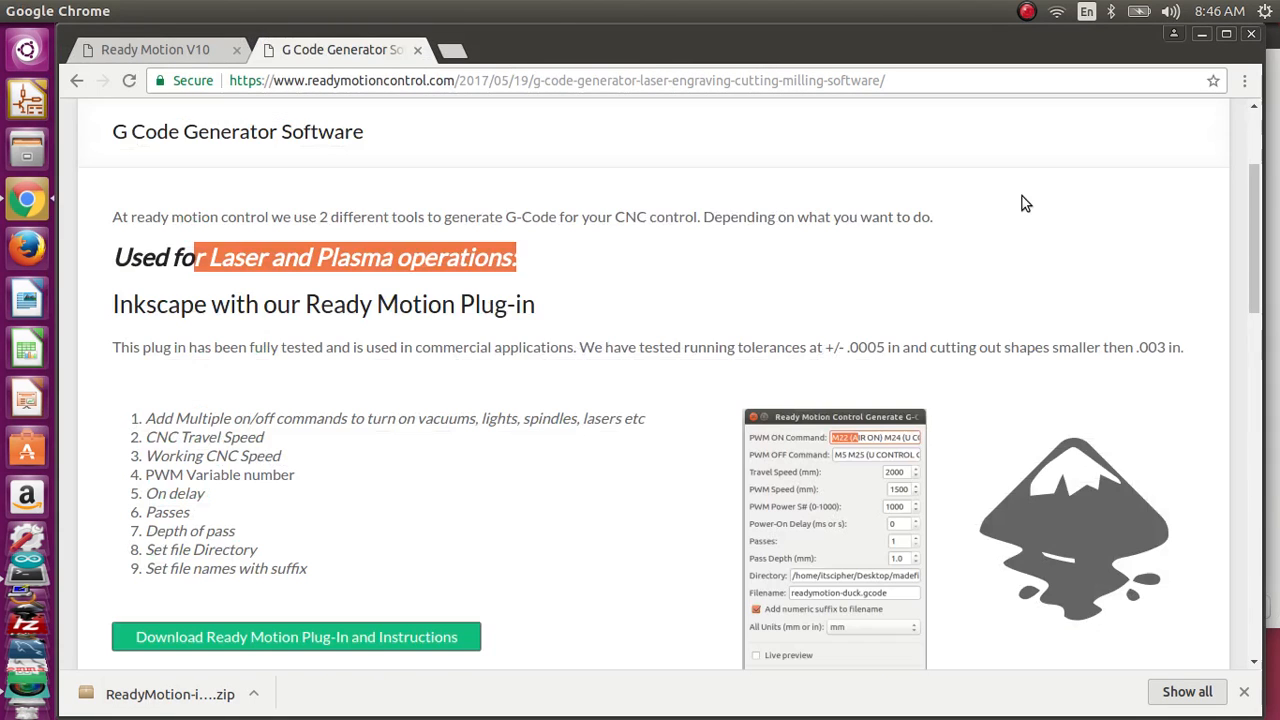
key("alt+Tab")
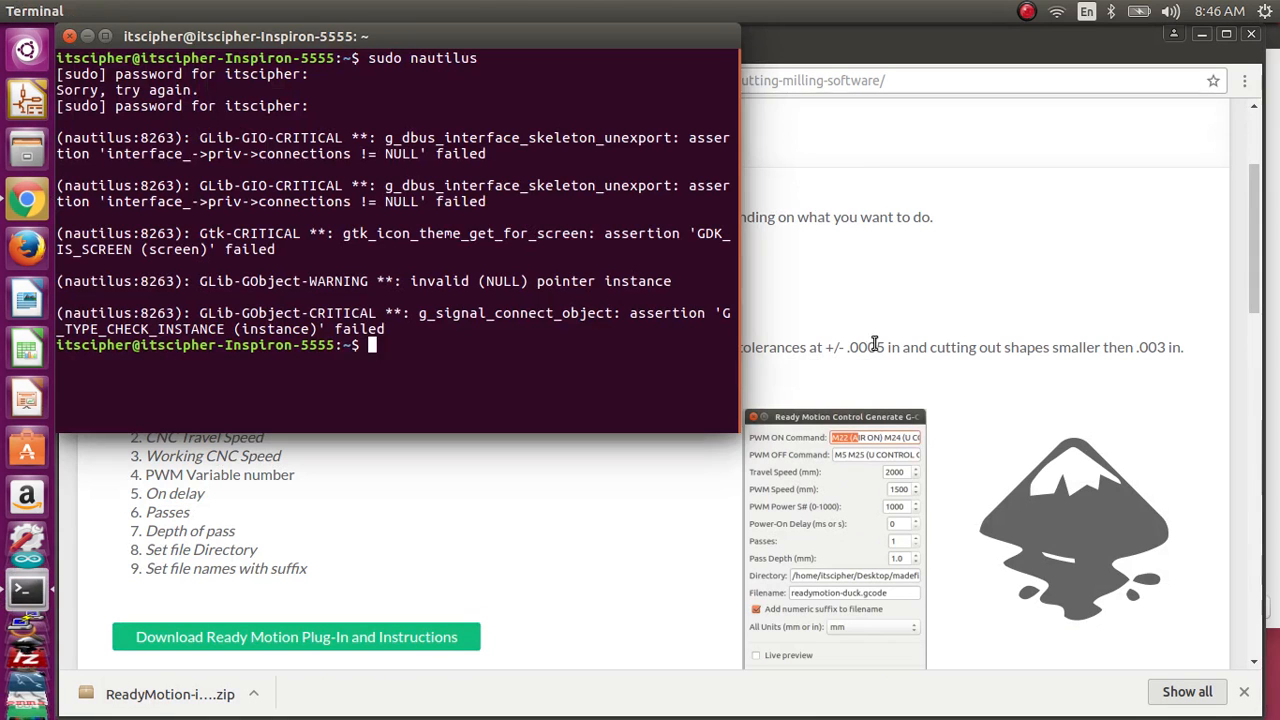
left_click(23, 151)
left_click(368, 565)
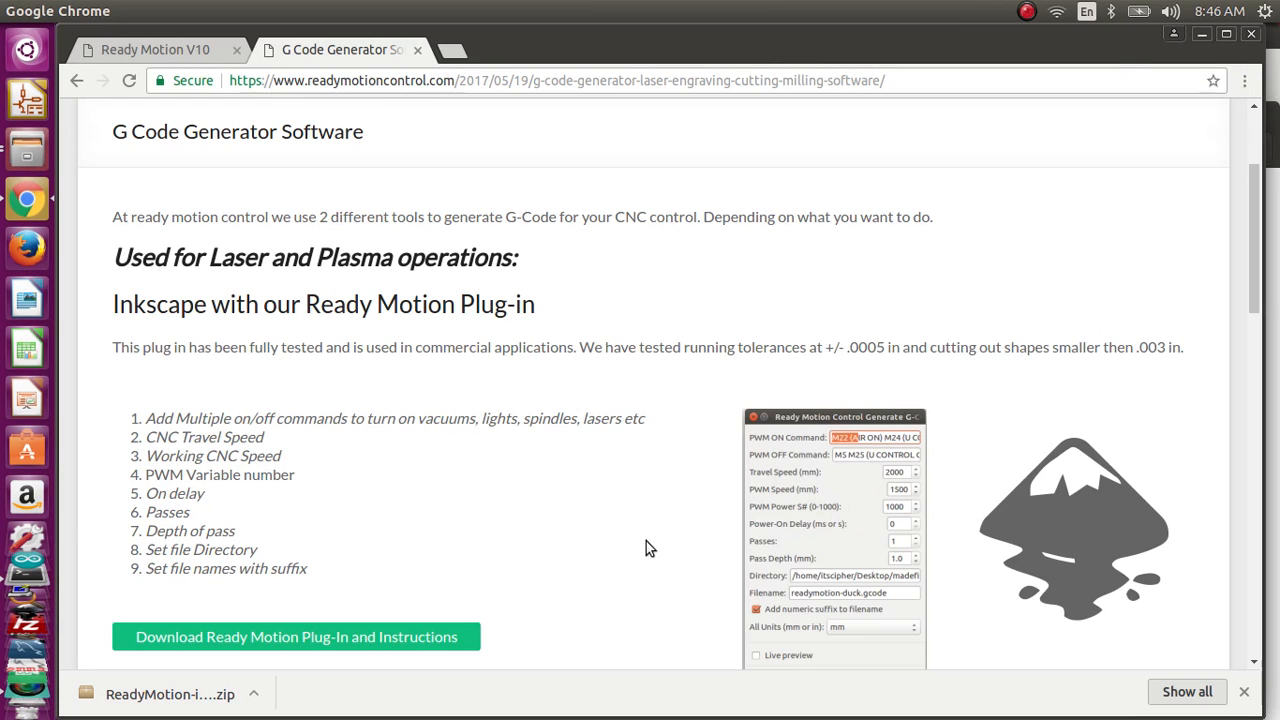
key("alt+Tab")
left_click_drag(898, 117, 703, 111)
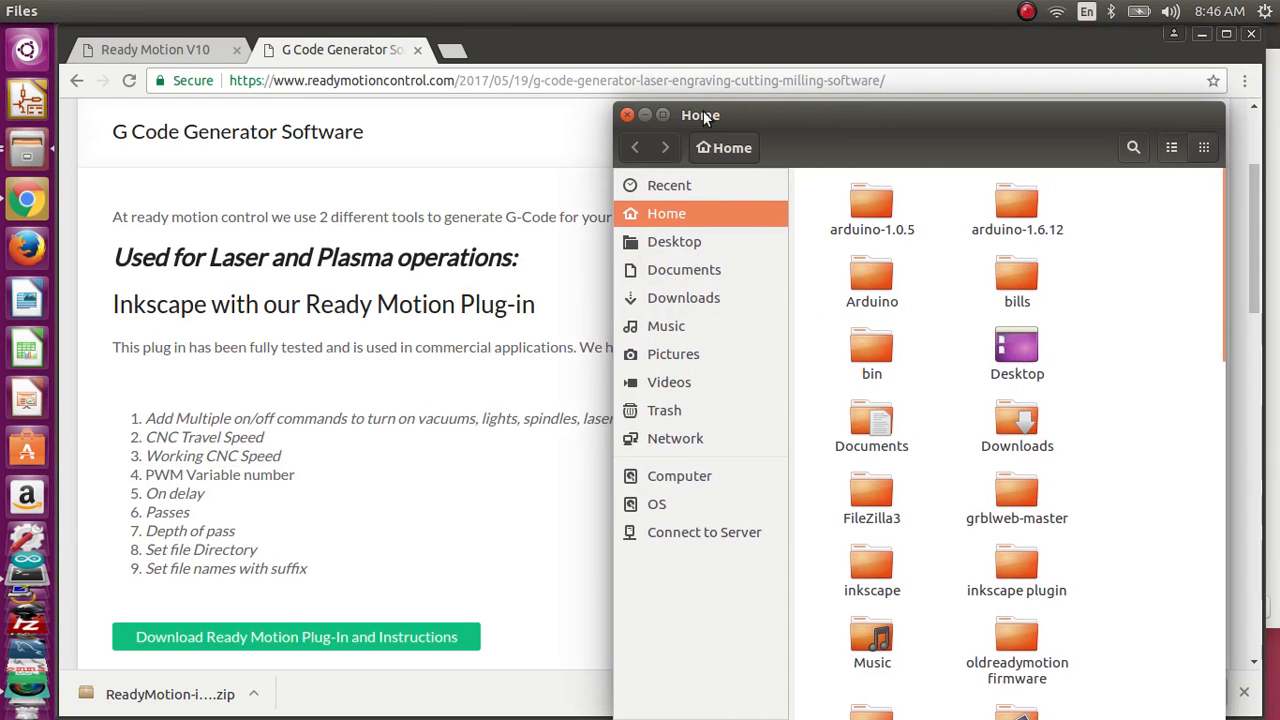
Step: Close the regular Files window and relaunch the file manager with admin rights from Terminal using "sudo nautilus"
left_click(626, 115)
key("alt+Tab")
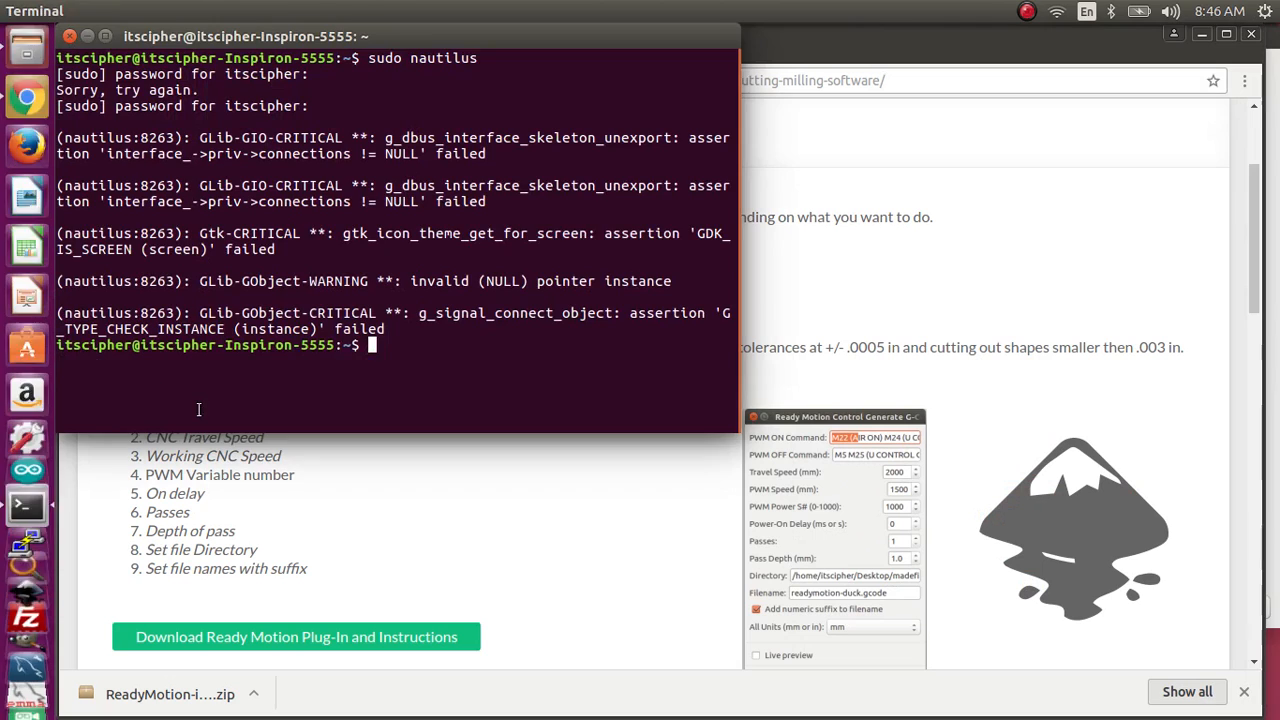
key("Up")
key("Return")
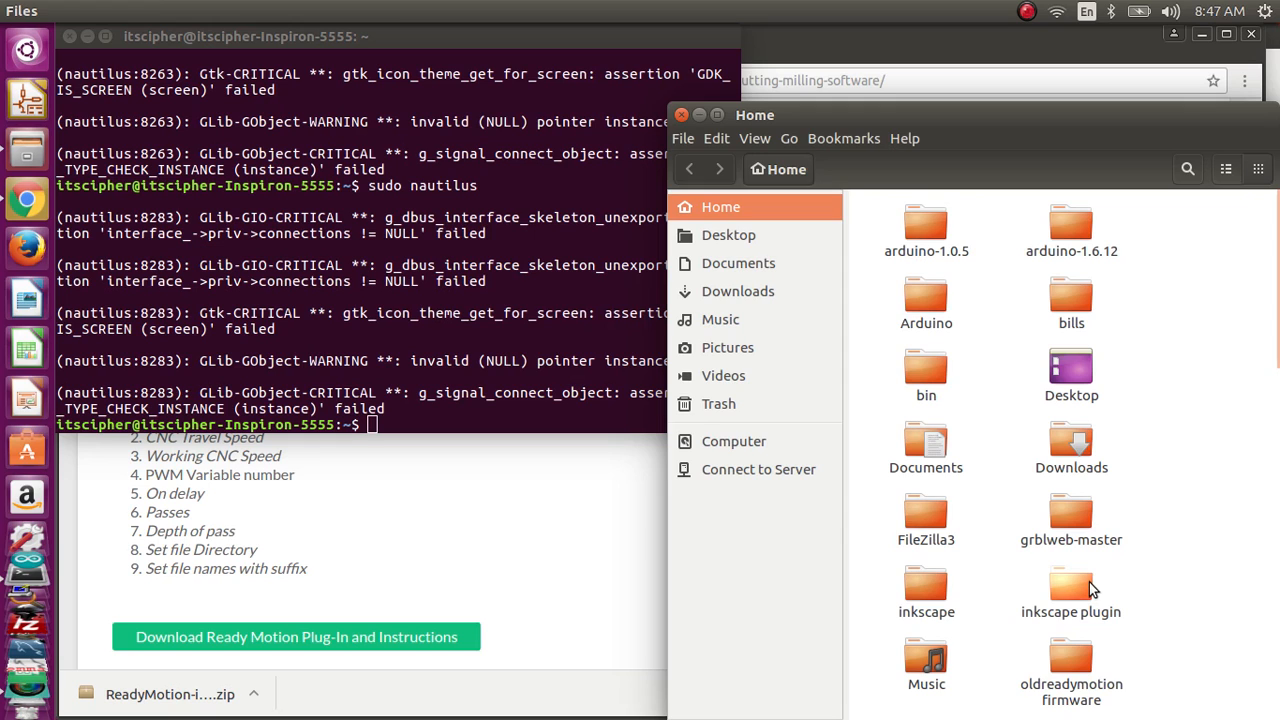
Step: Open the "inkscape plugin" folder in Home and copy the files readymotionpwm.inx and readymotionpwm.py
left_click(1087, 585)
left_click(923, 231)
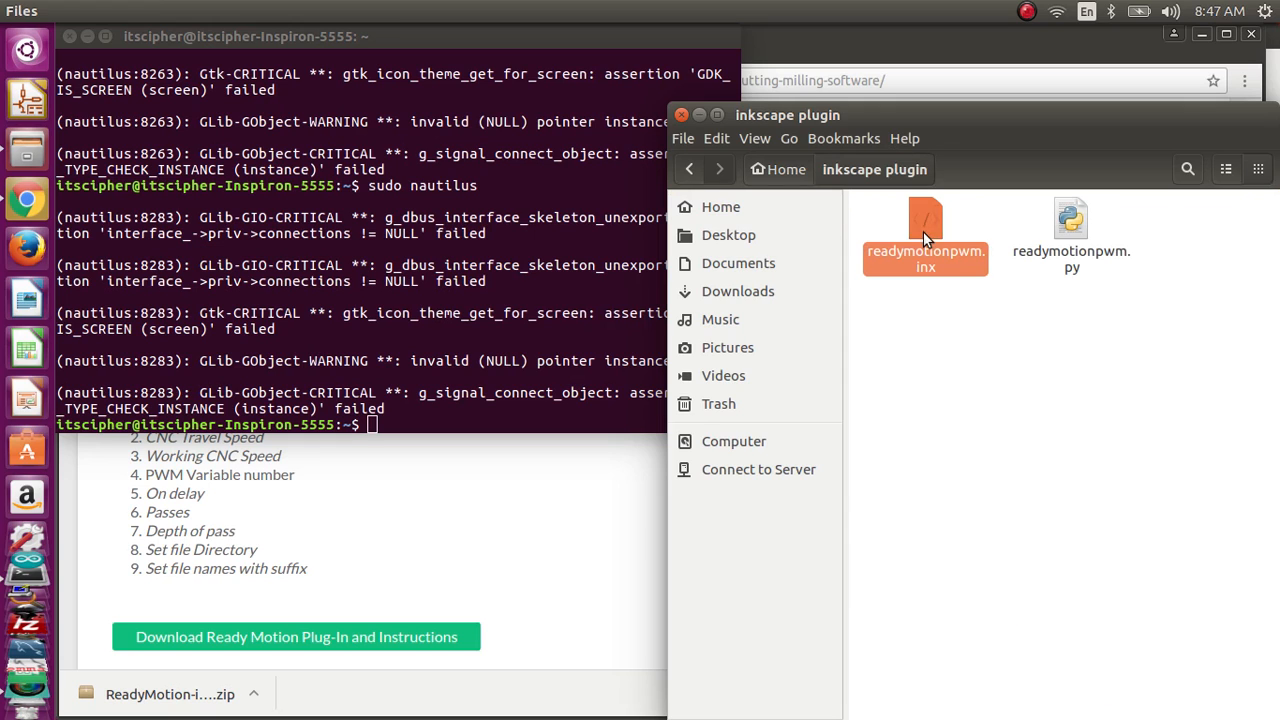
left_click(1085, 234, "ctrl")
right_click(1081, 237)
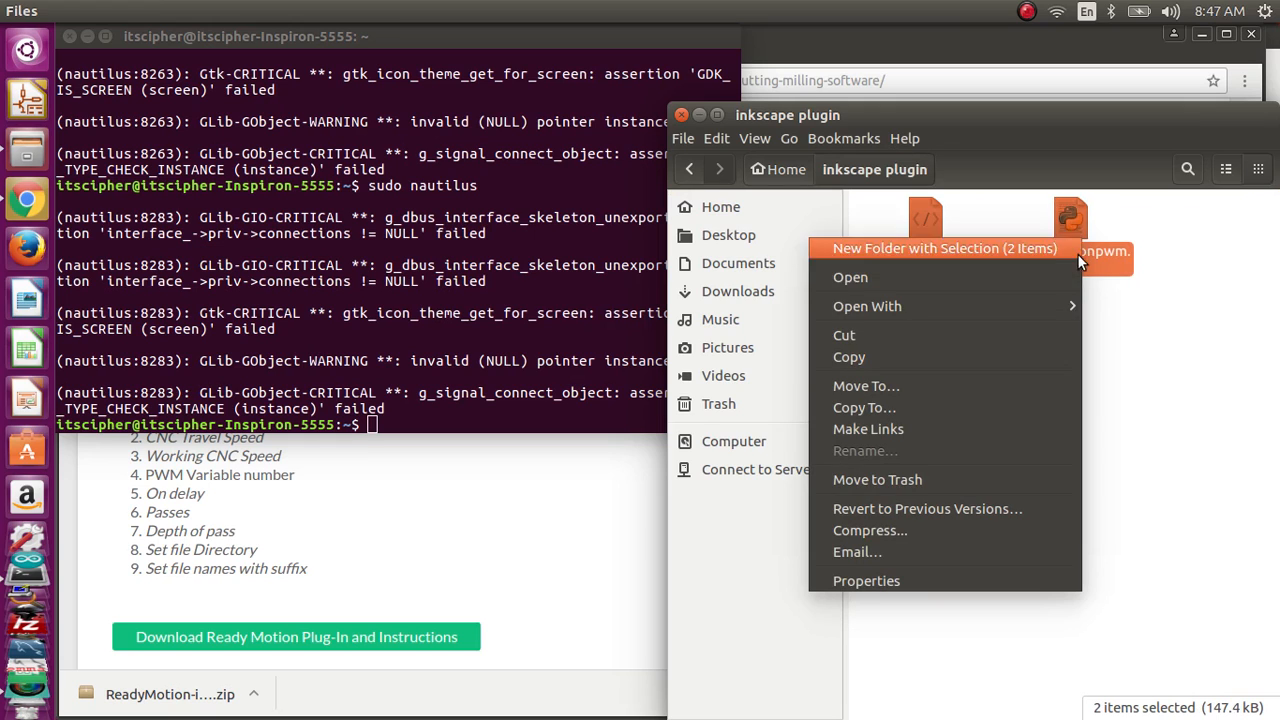
left_click(1016, 349)
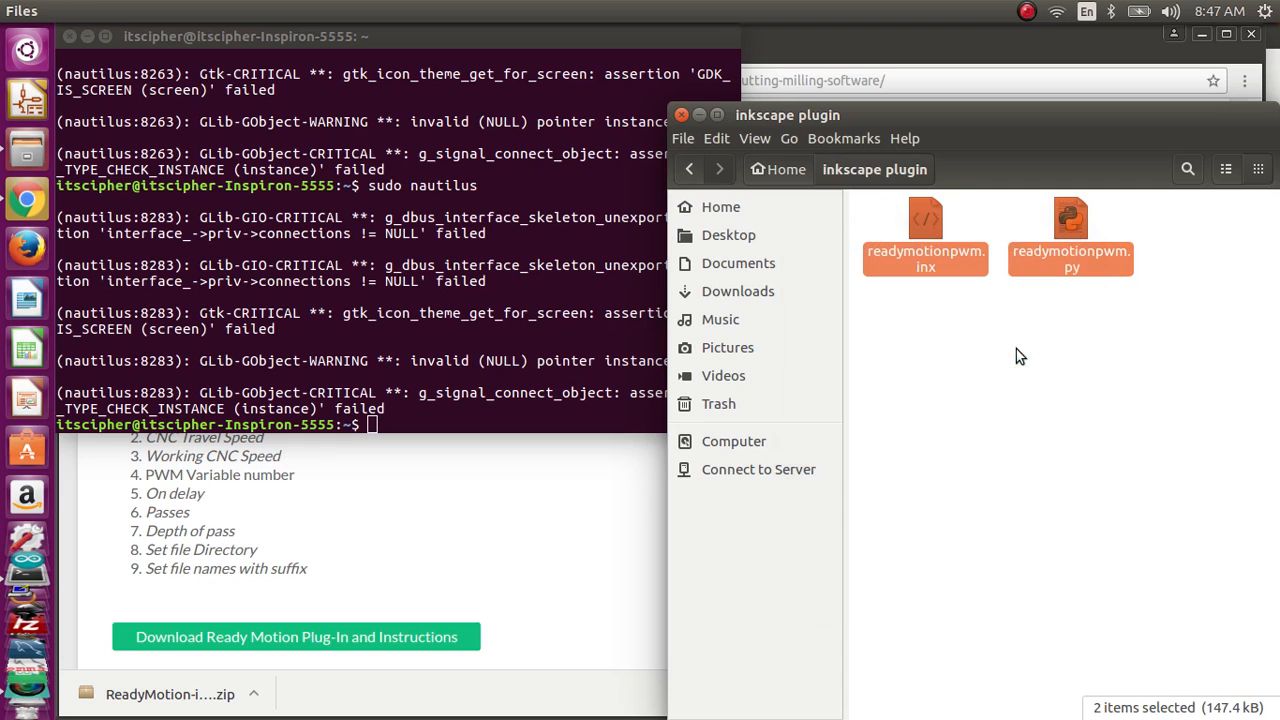
Step: Browse from the computer's root directory to the usr/share folder
left_click(753, 448)
scroll(1036, 505, "down", 5)
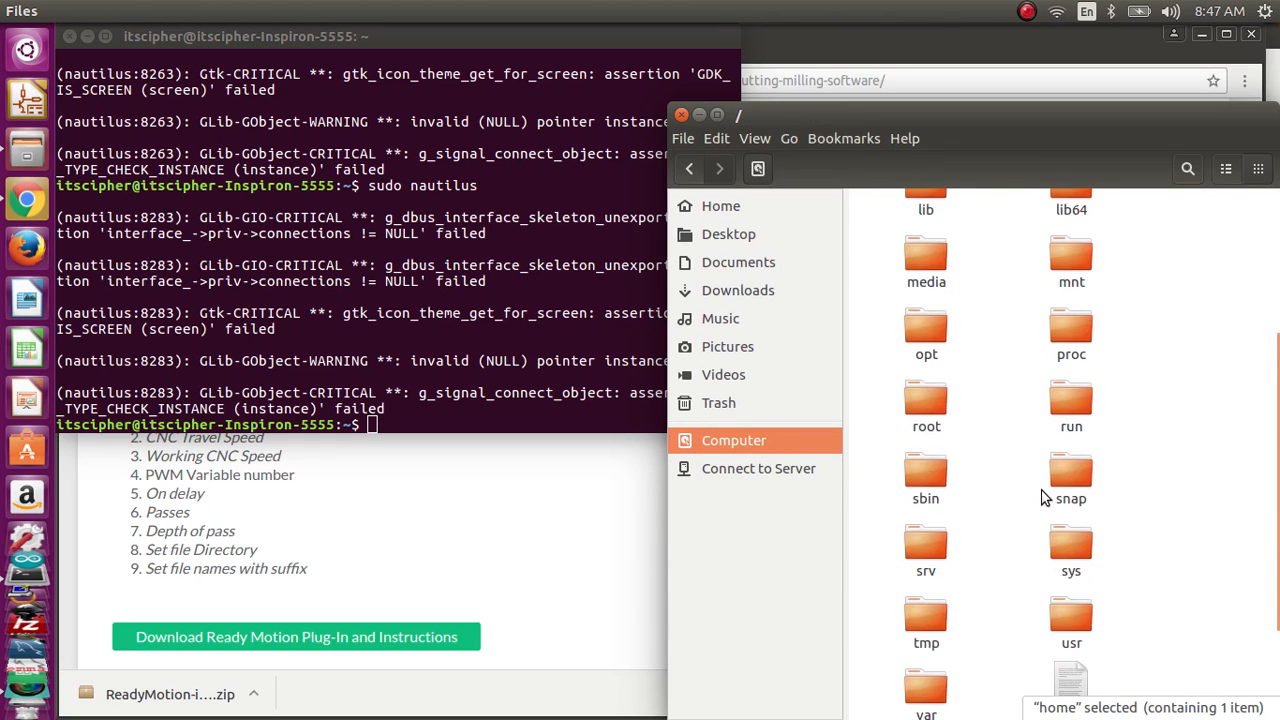
scroll(1051, 486, "up", 5)
scroll(1061, 492, "up", 1)
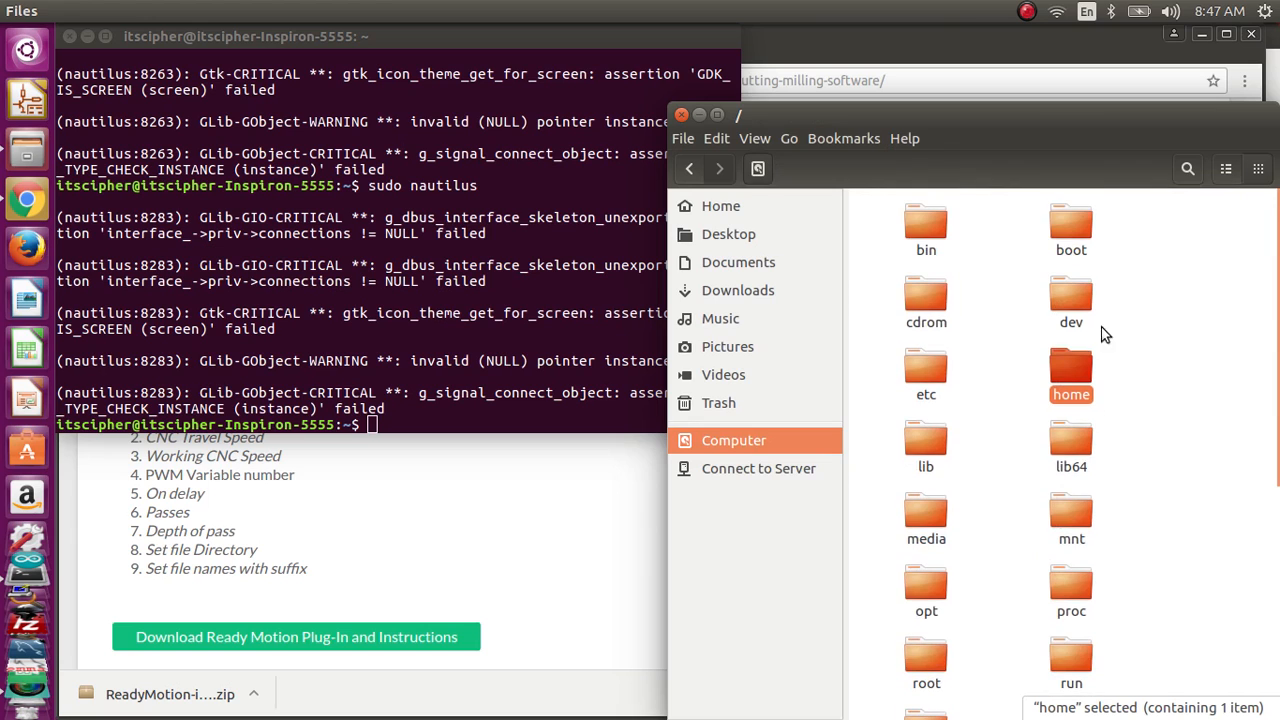
scroll(1000, 495, "down", 5)
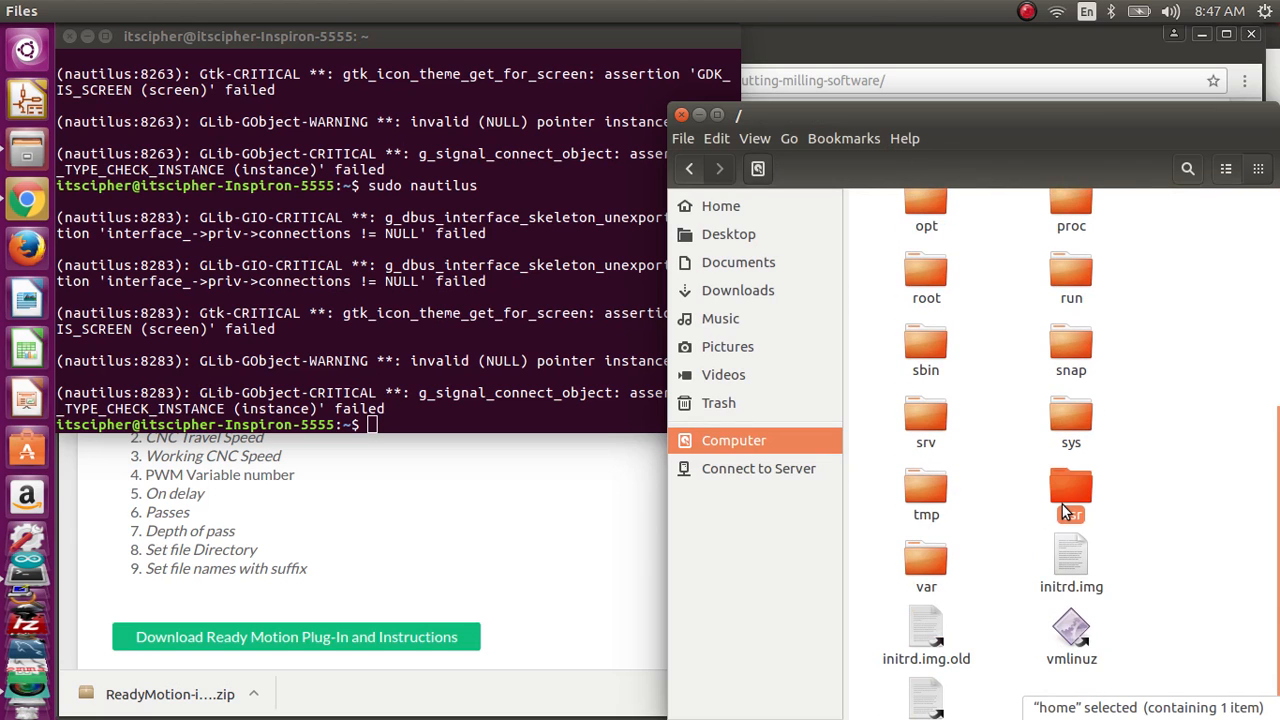
left_click(1075, 510)
double_click(1082, 490)
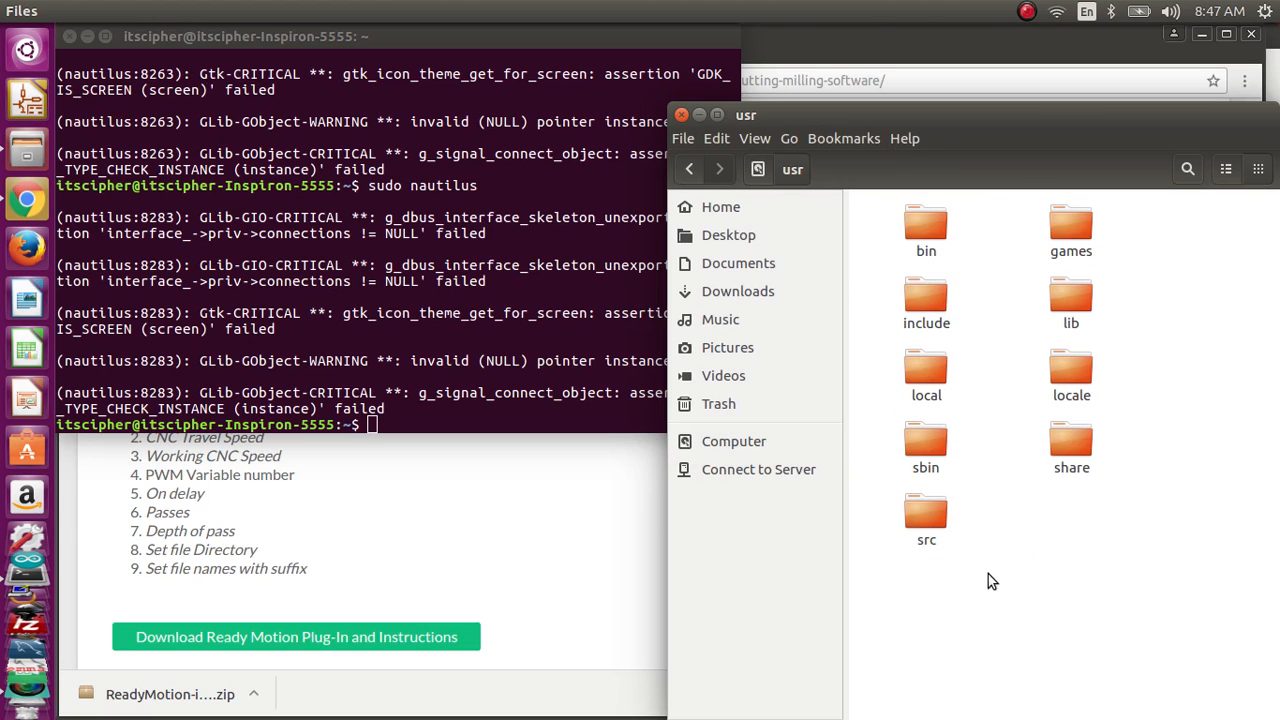
double_click(1071, 455)
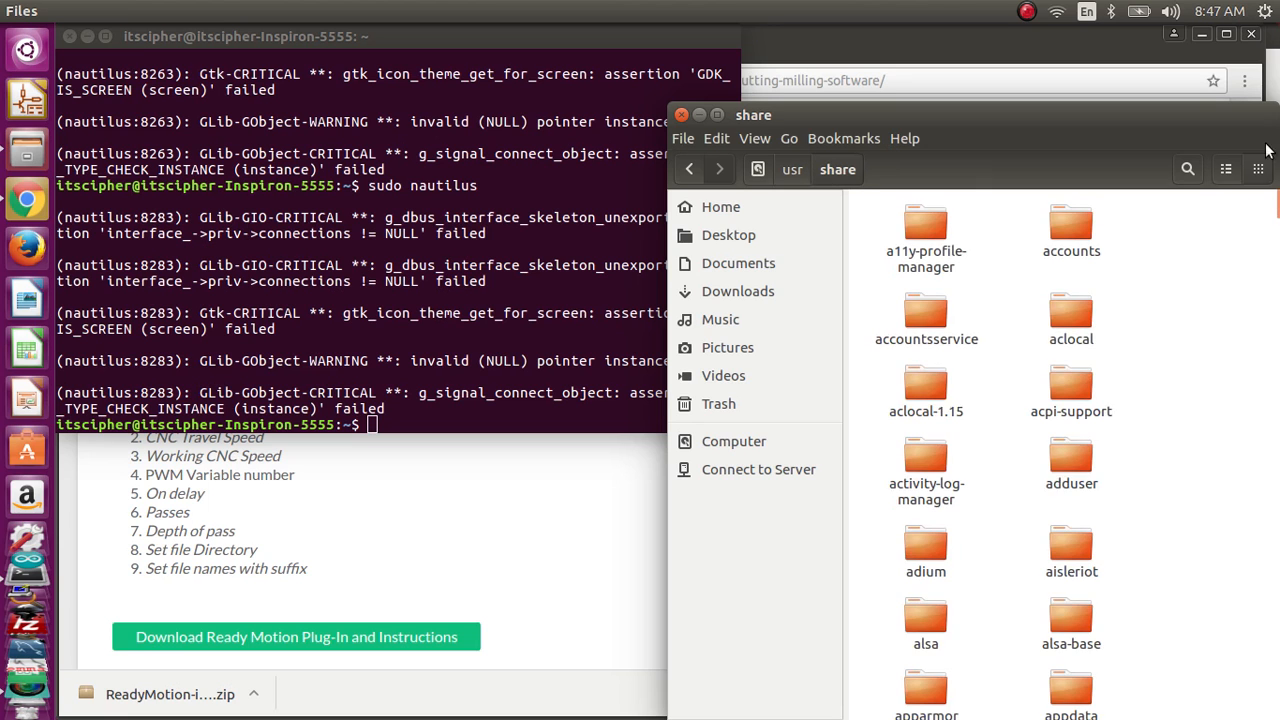
Step: Show the share folder as a list and open the extensions folder inside its inkscape folder
left_click(1226, 169)
scroll(1015, 433, "down", 10)
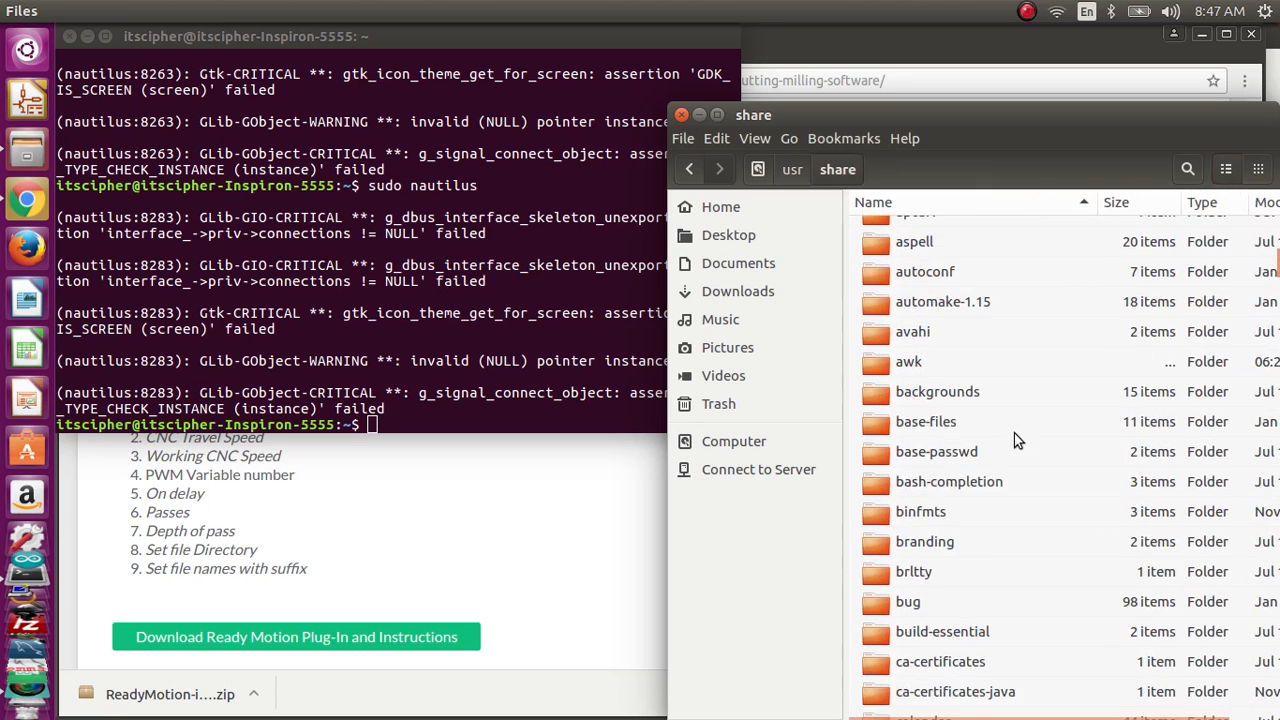
scroll(1030, 450, "down", 15)
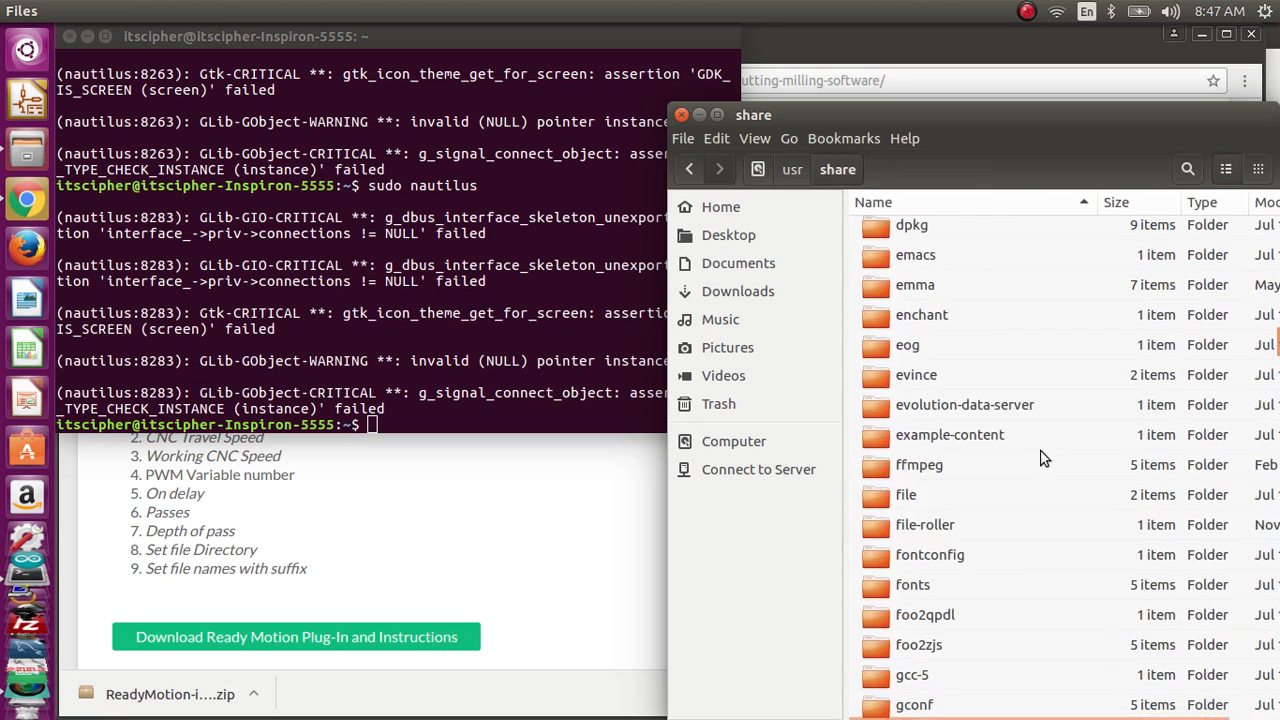
scroll(1040, 458, "down", 15)
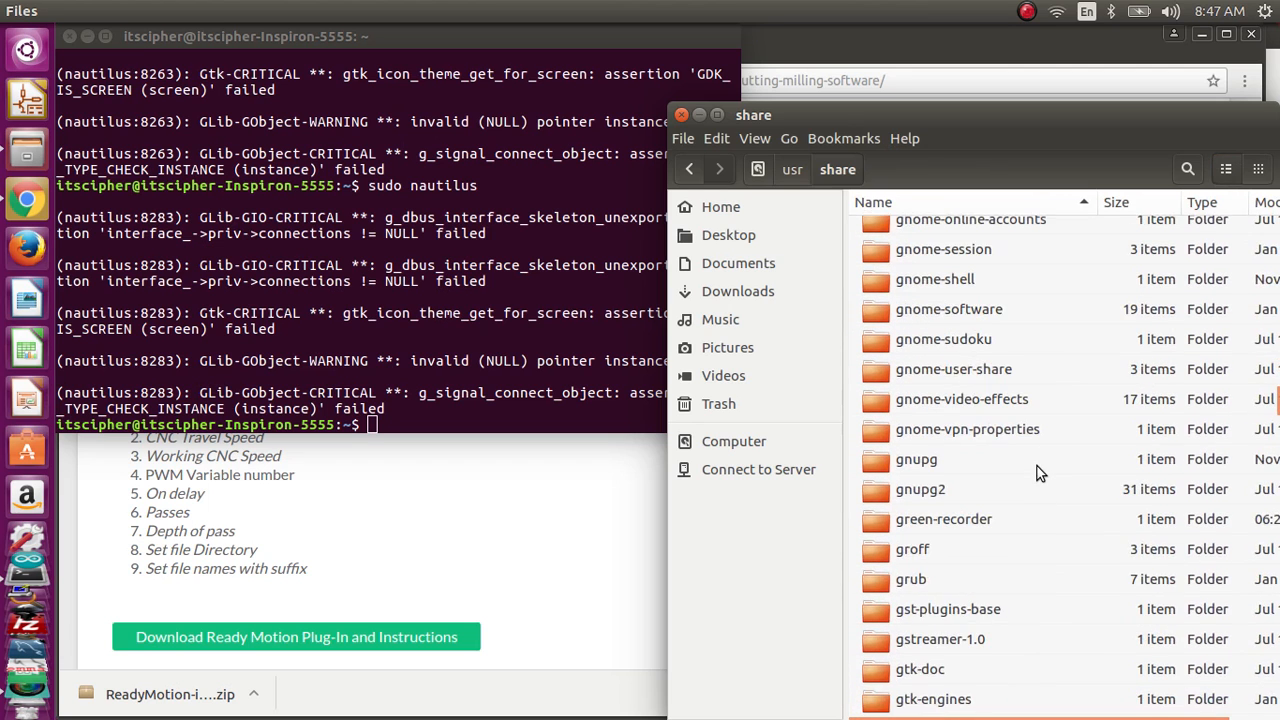
scroll(1037, 466, "down", 5)
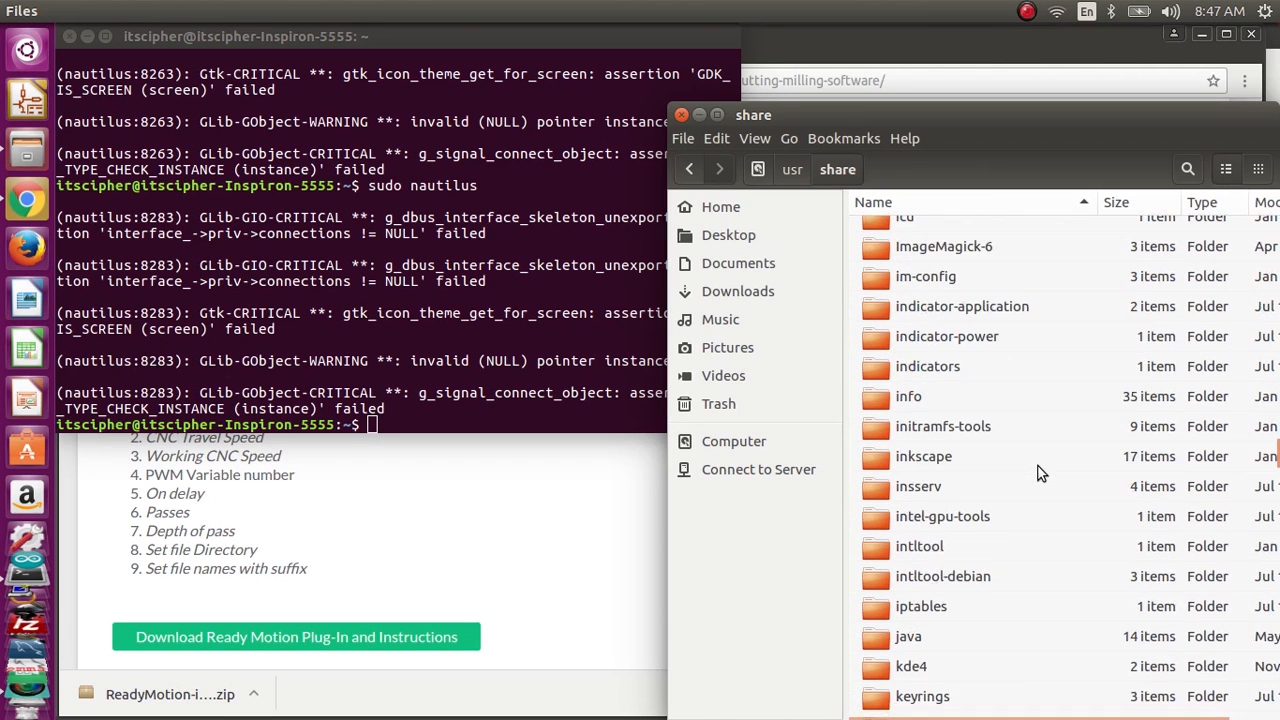
left_click(968, 456)
double_click(968, 456)
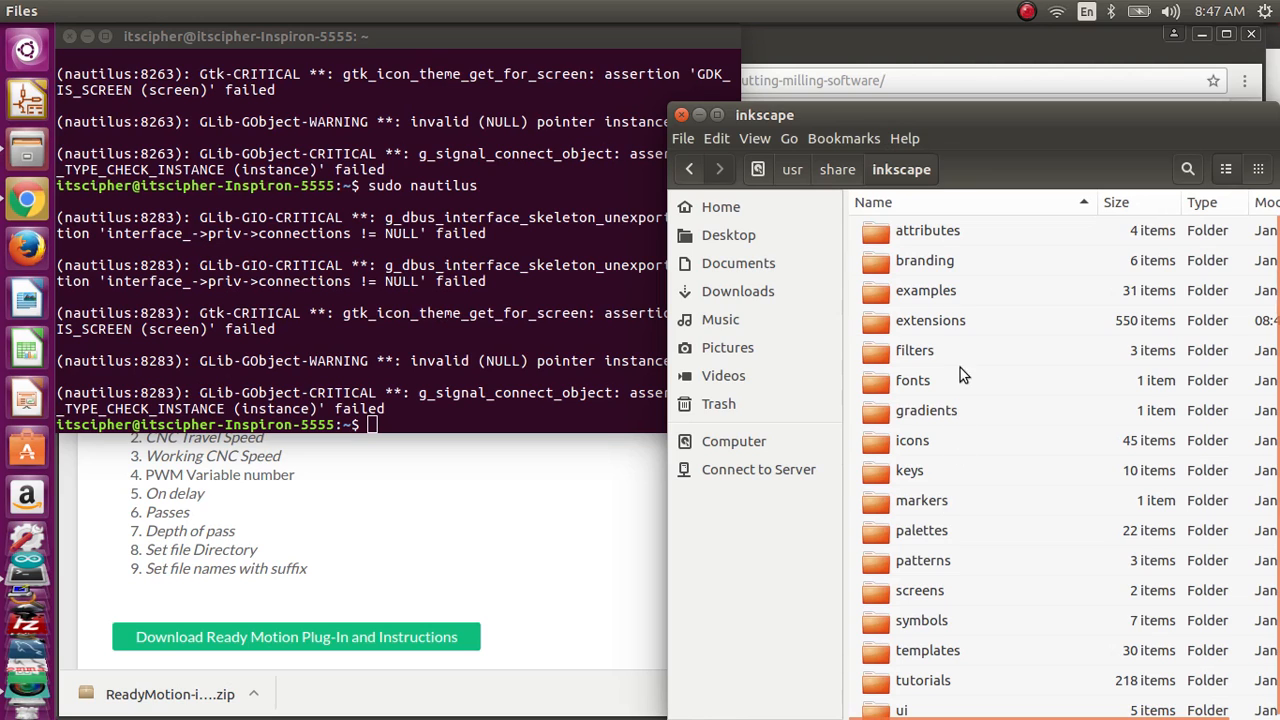
double_click(958, 318)
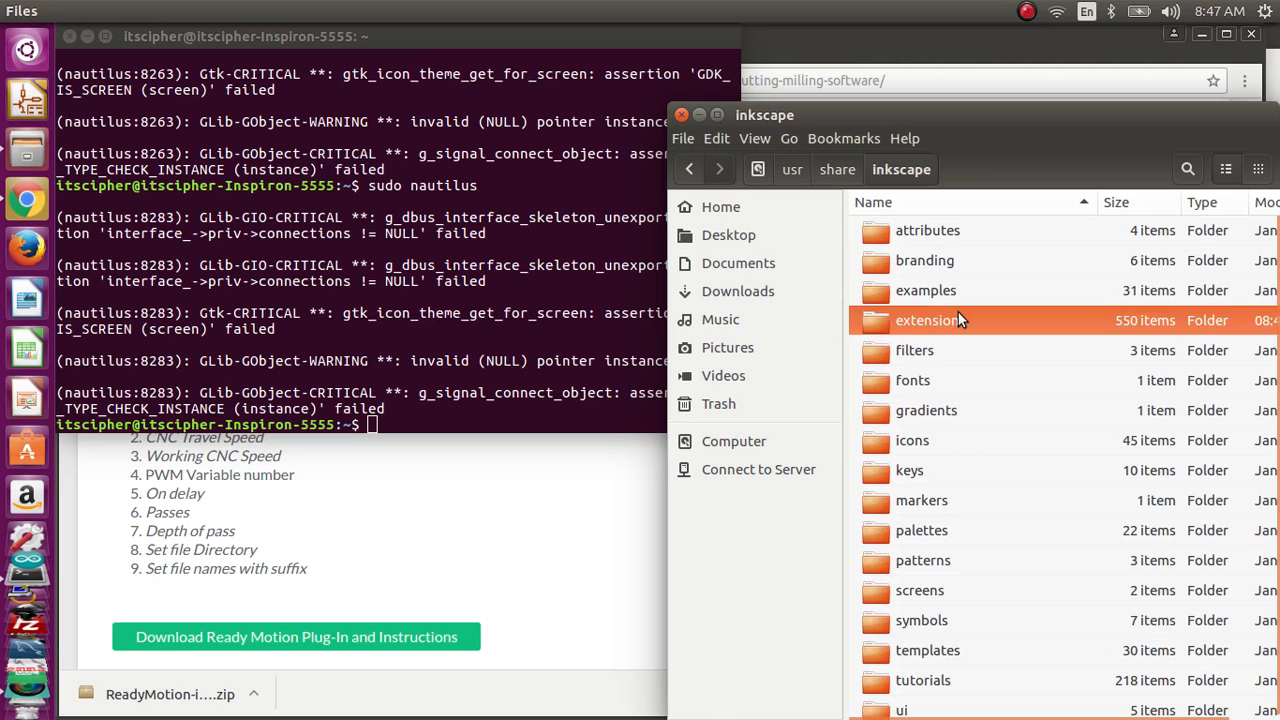
Step: Paste the two copied plug-in files into the extensions folder, replacing the existing readymotionpwm.inx and readymotionpwm.py
left_click(686, 139)
left_click(720, 138)
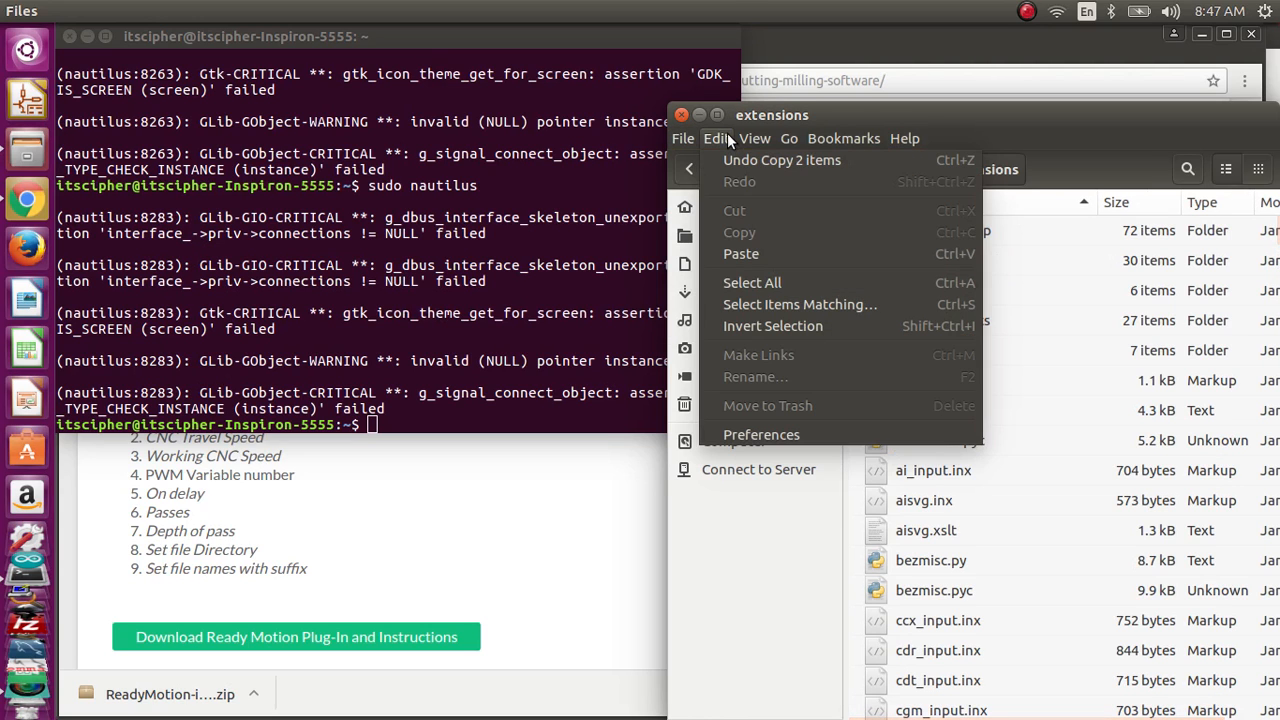
left_click(735, 255)
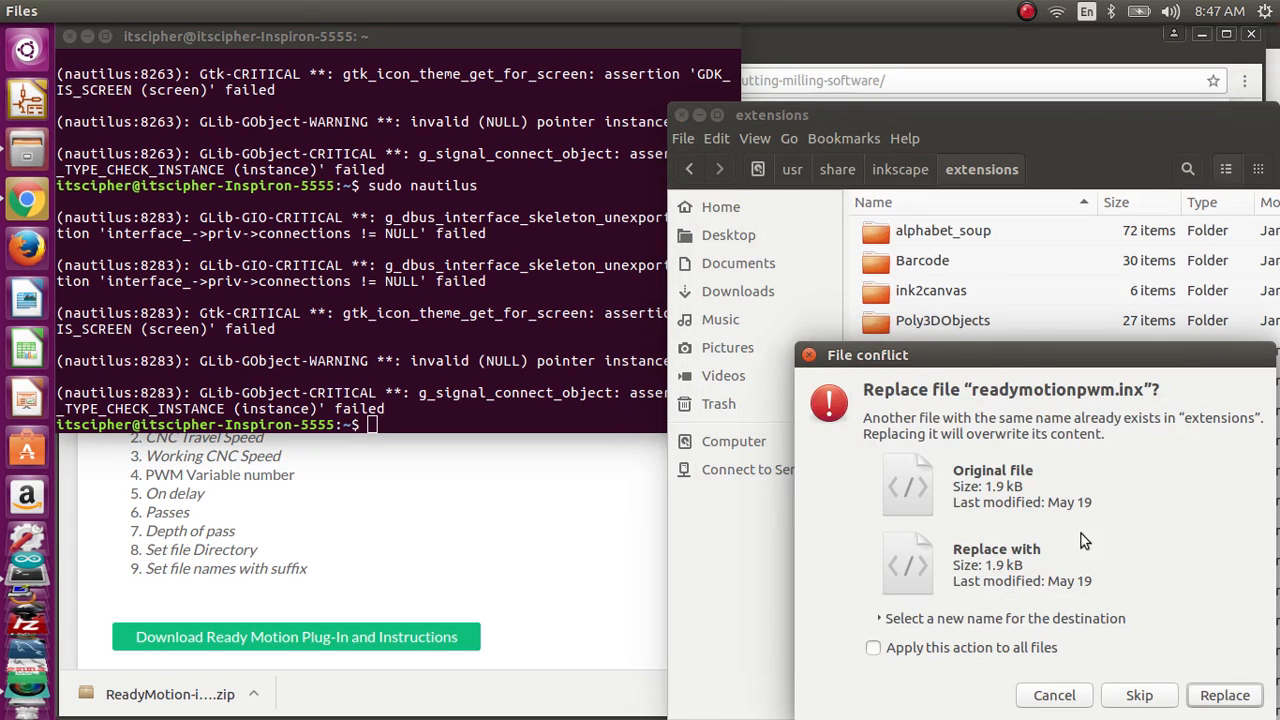
left_click(1226, 700)
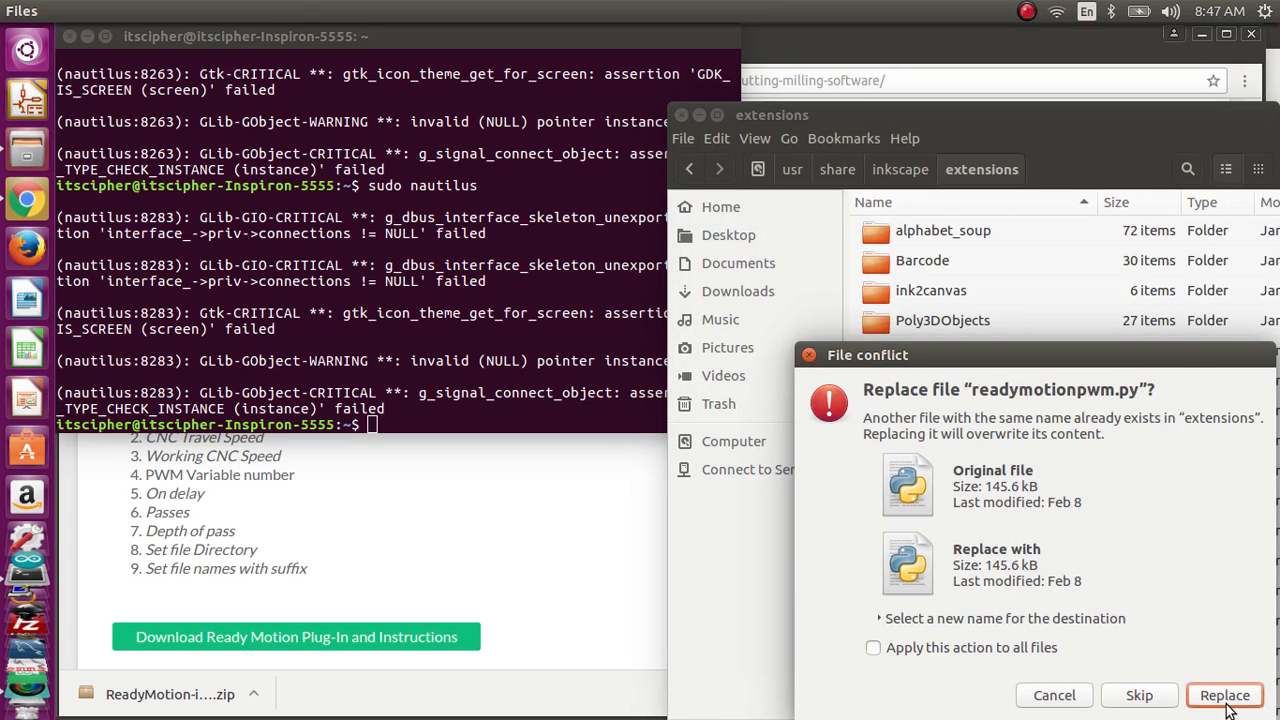
left_click(1226, 699)
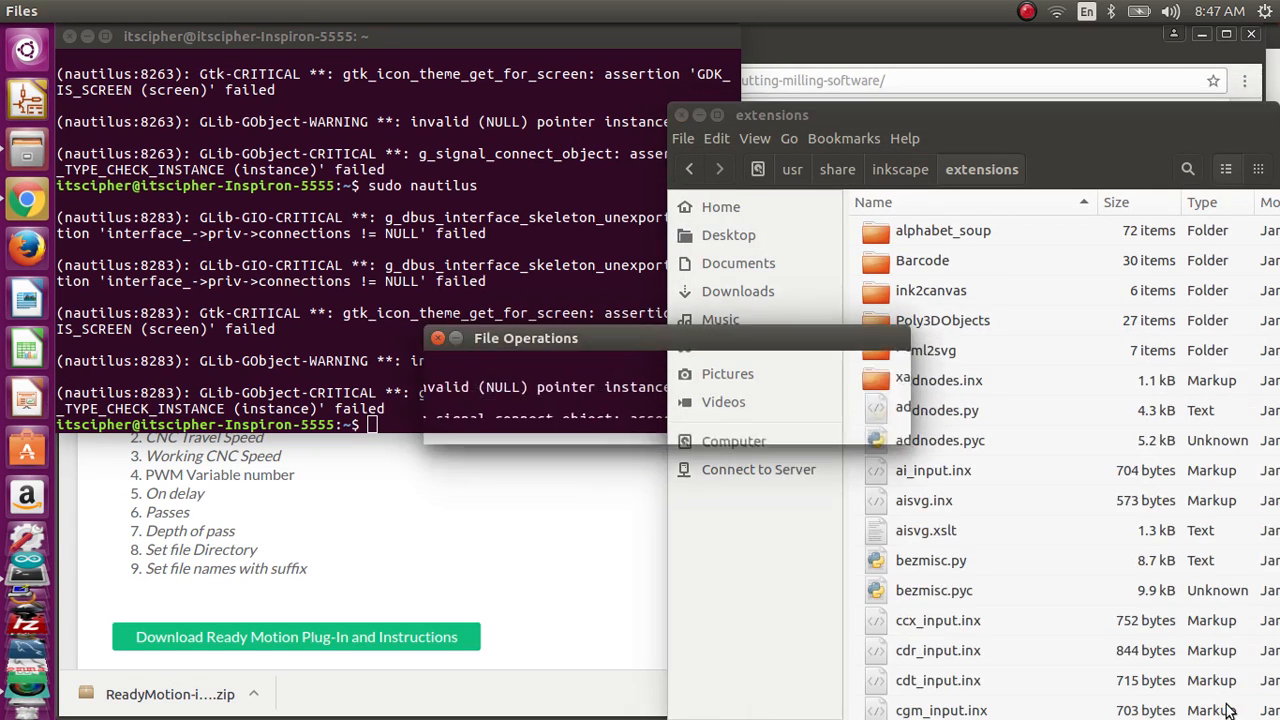
Step: Close the admin file manager and Terminal windows, and launch Inkscape
left_click(684, 114)
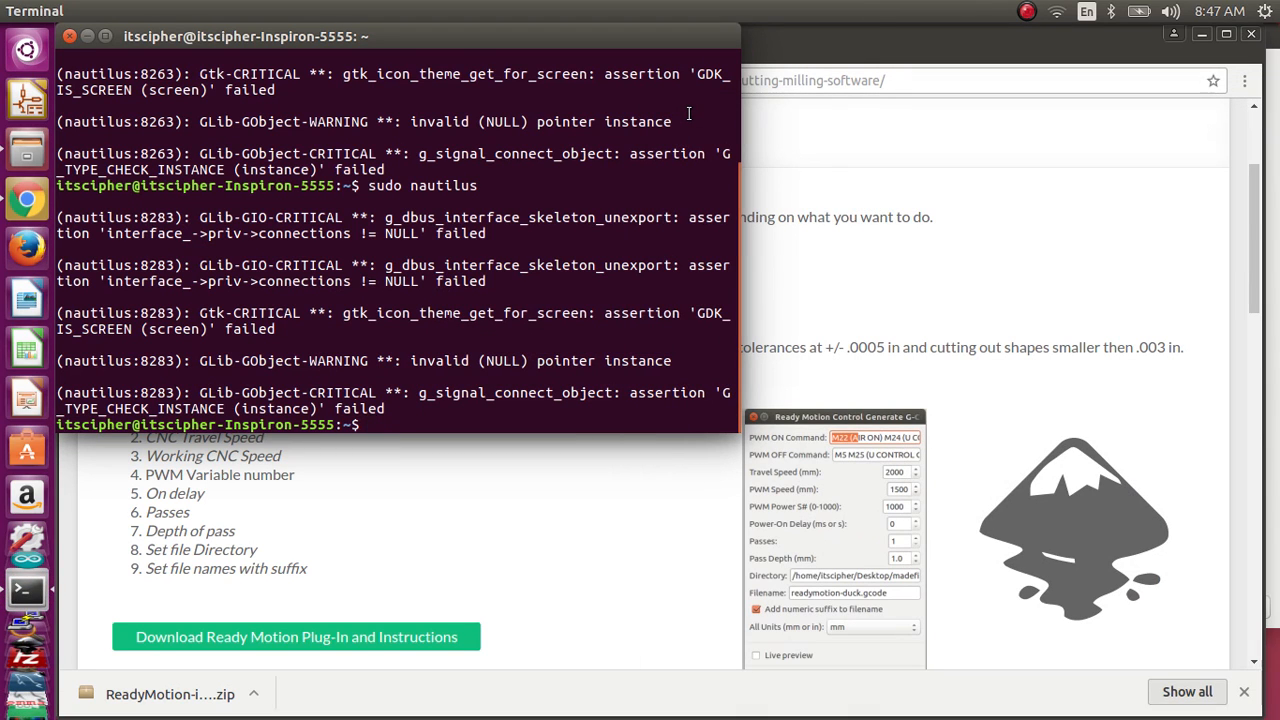
left_click(69, 36)
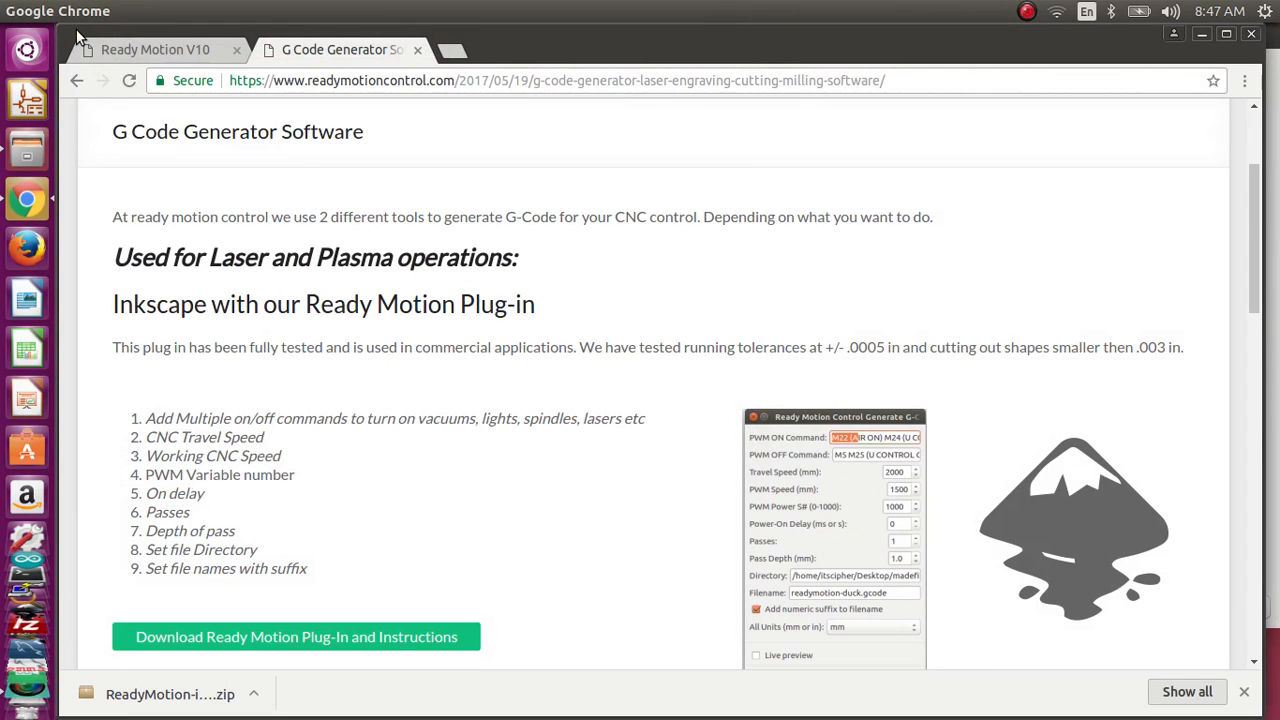
scroll(10, 480, "down", 5)
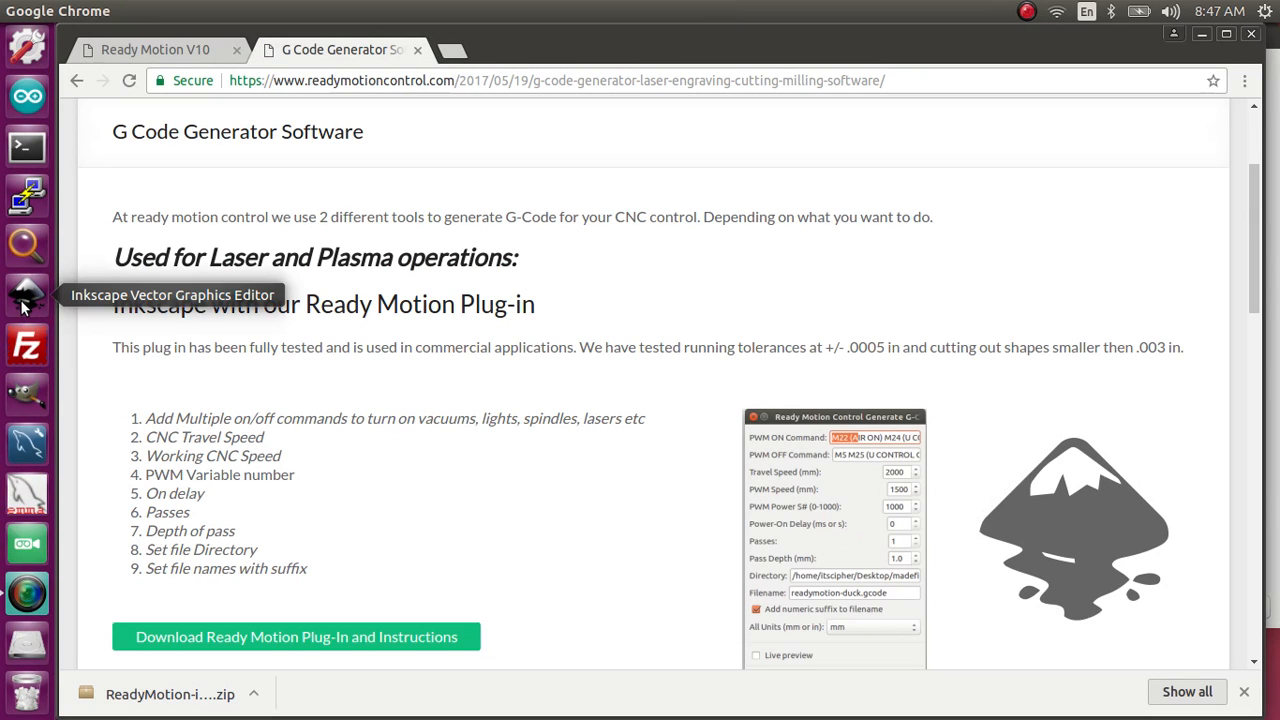
left_click(24, 305)
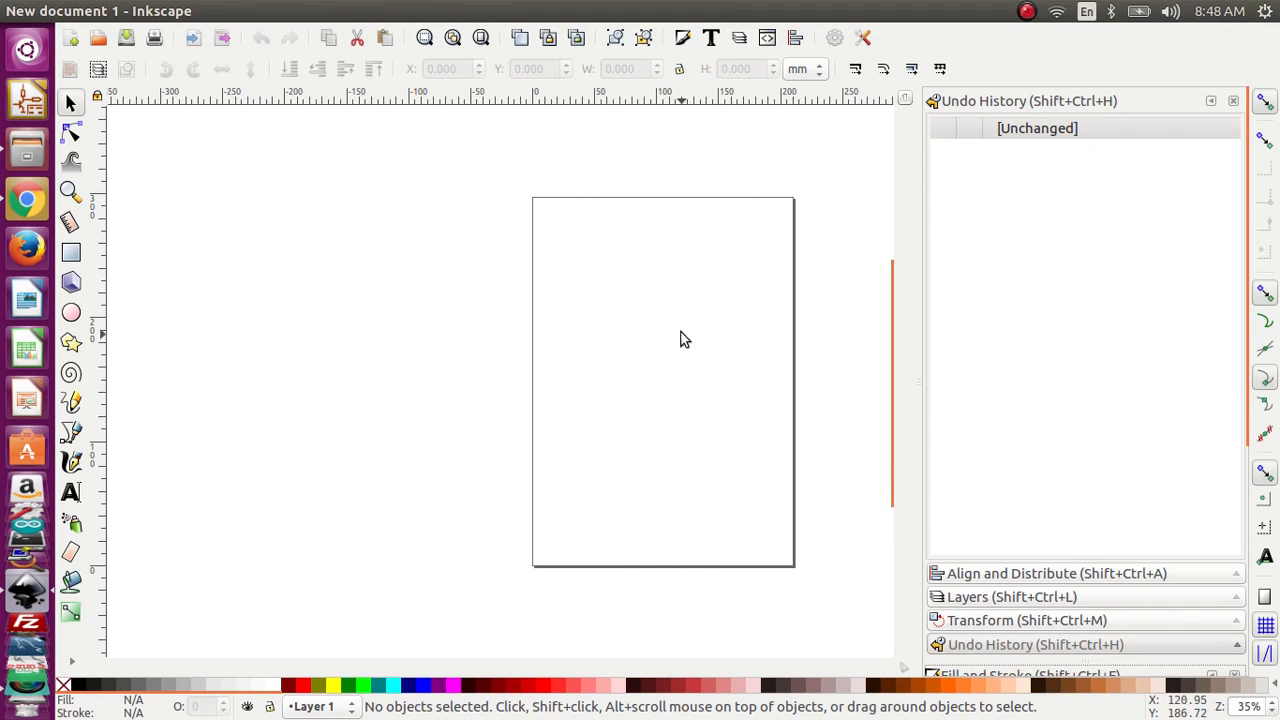
Step: Check the Ready Motion Control Generate G-Code extension by opening its settings dialog, and close it without applying
mouse_move(302, 3)
left_click(425, 10)
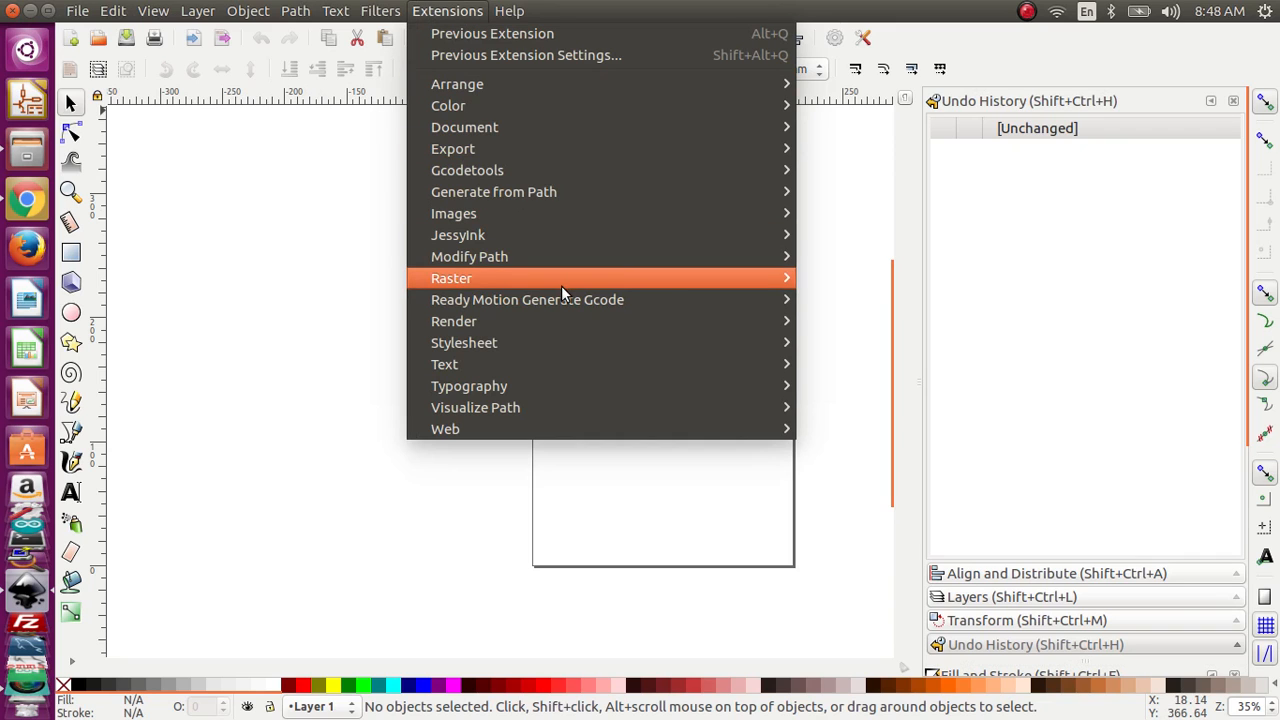
mouse_move(567, 303)
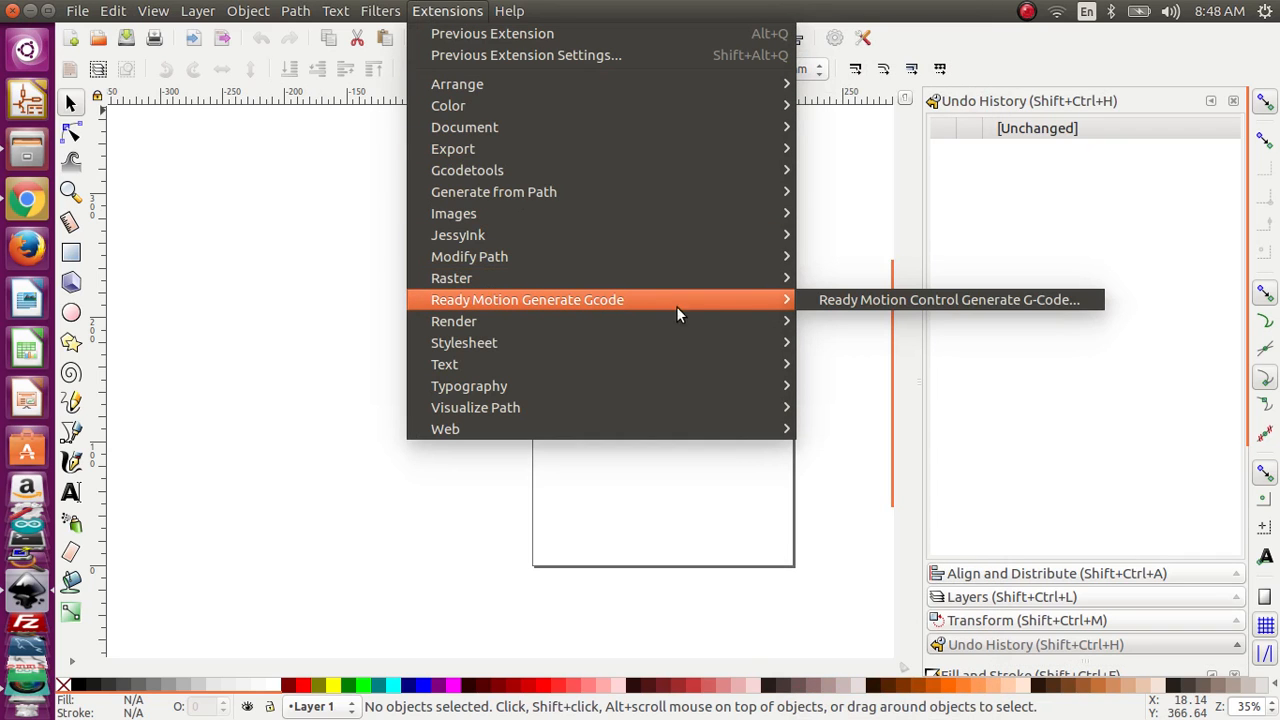
left_click(836, 303)
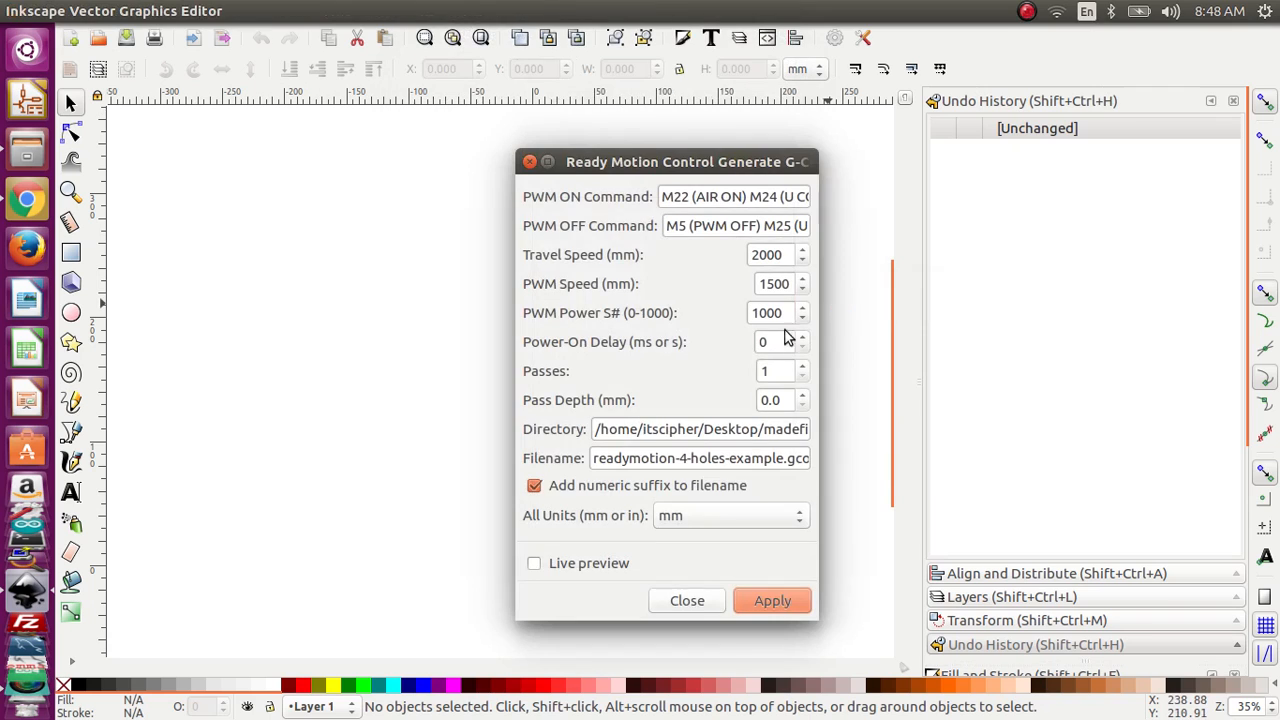
left_click(530, 161)
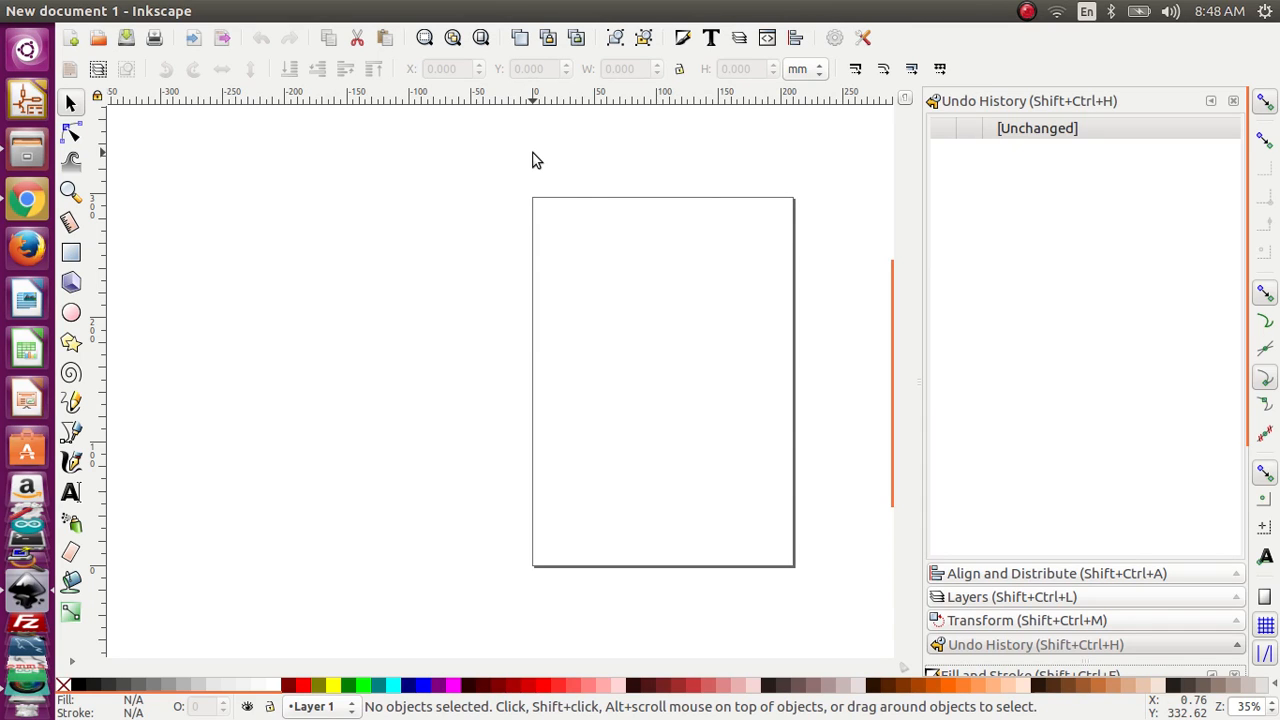
Step: Draw an ellipse about 78 mm wide and 57 mm high in the lower part of the page and select it
left_click(71, 313)
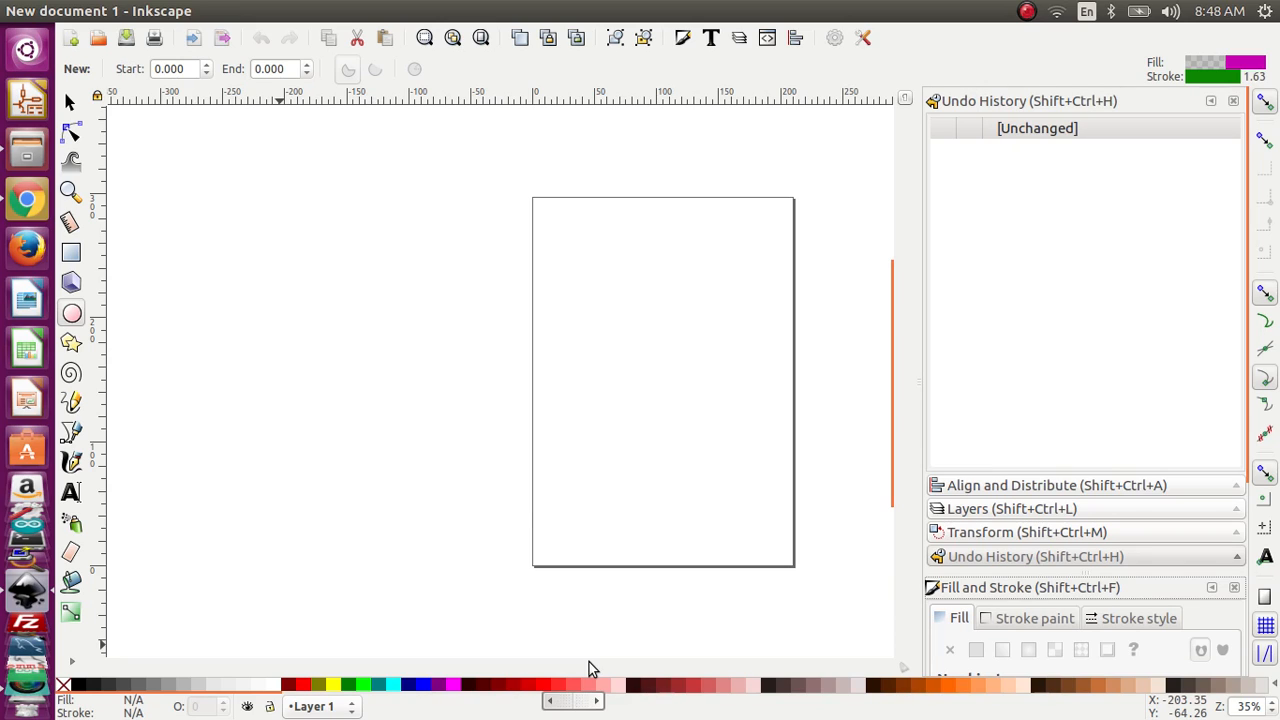
left_click_drag(580, 459, 675, 532)
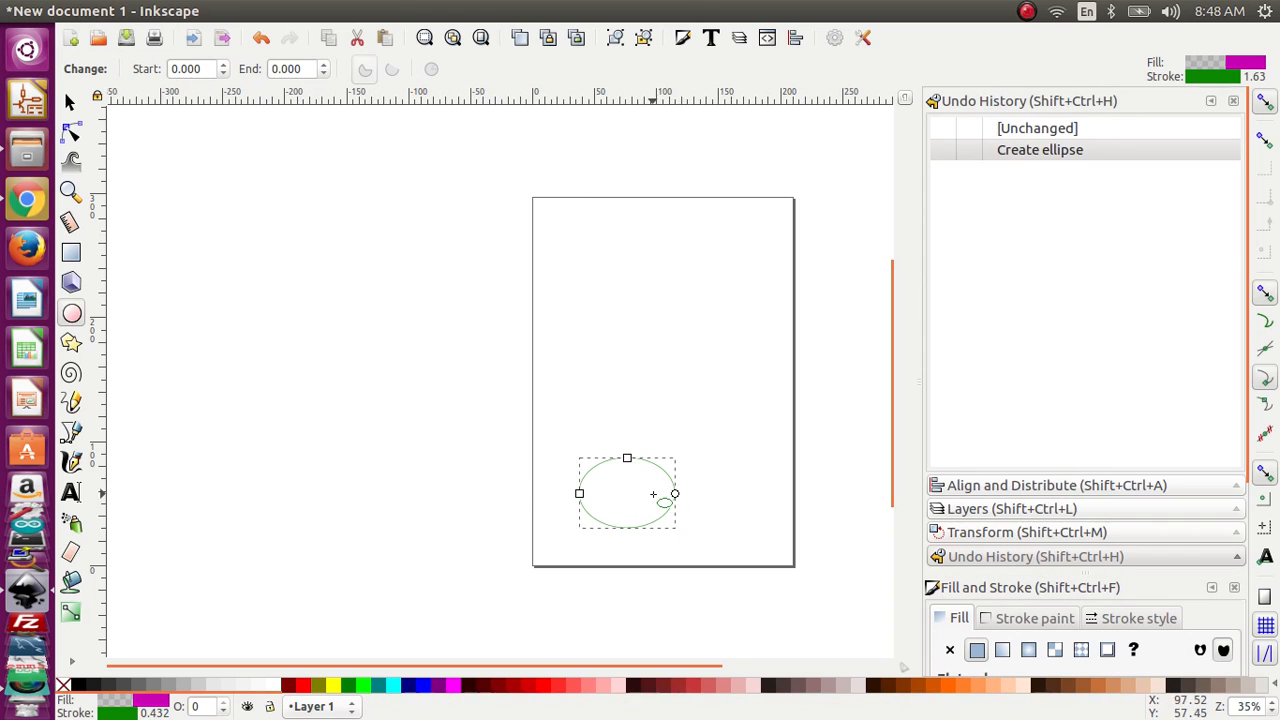
left_click(70, 104)
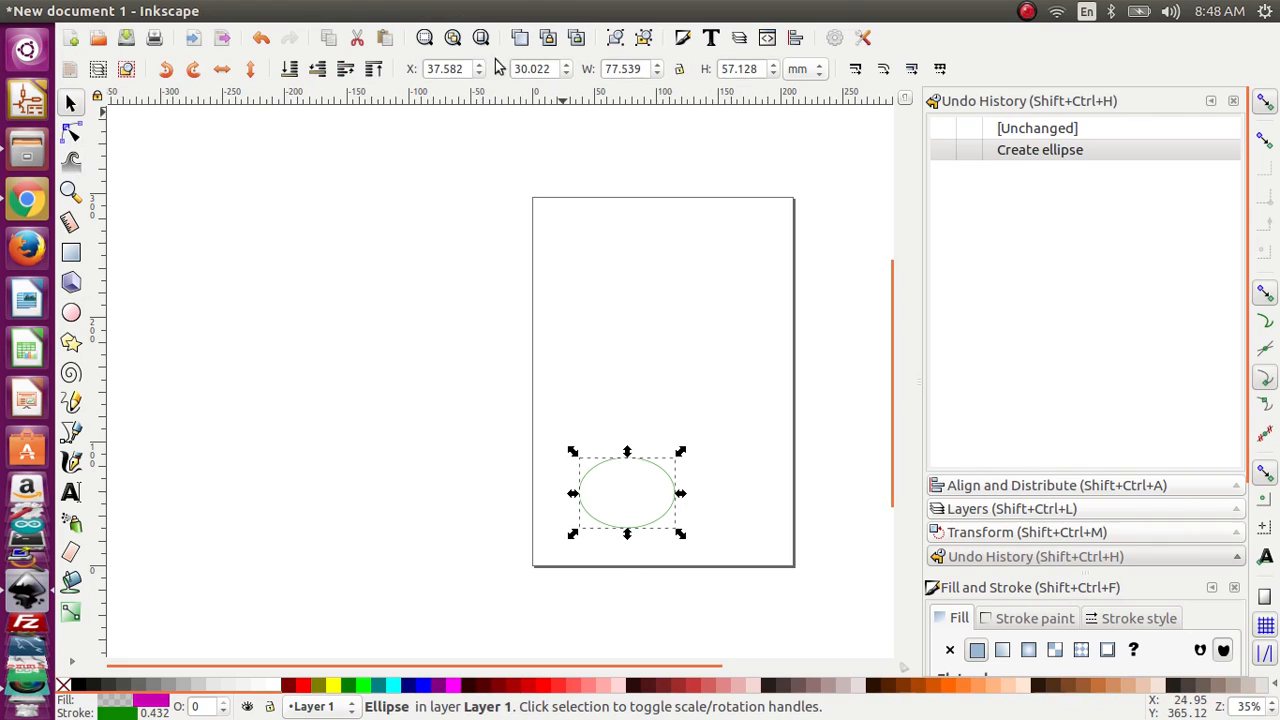
Step: Move the ellipse to the page origin by setting its X and Y positions to 0 mm
left_click_drag(460, 73, 413, 71)
type("0")
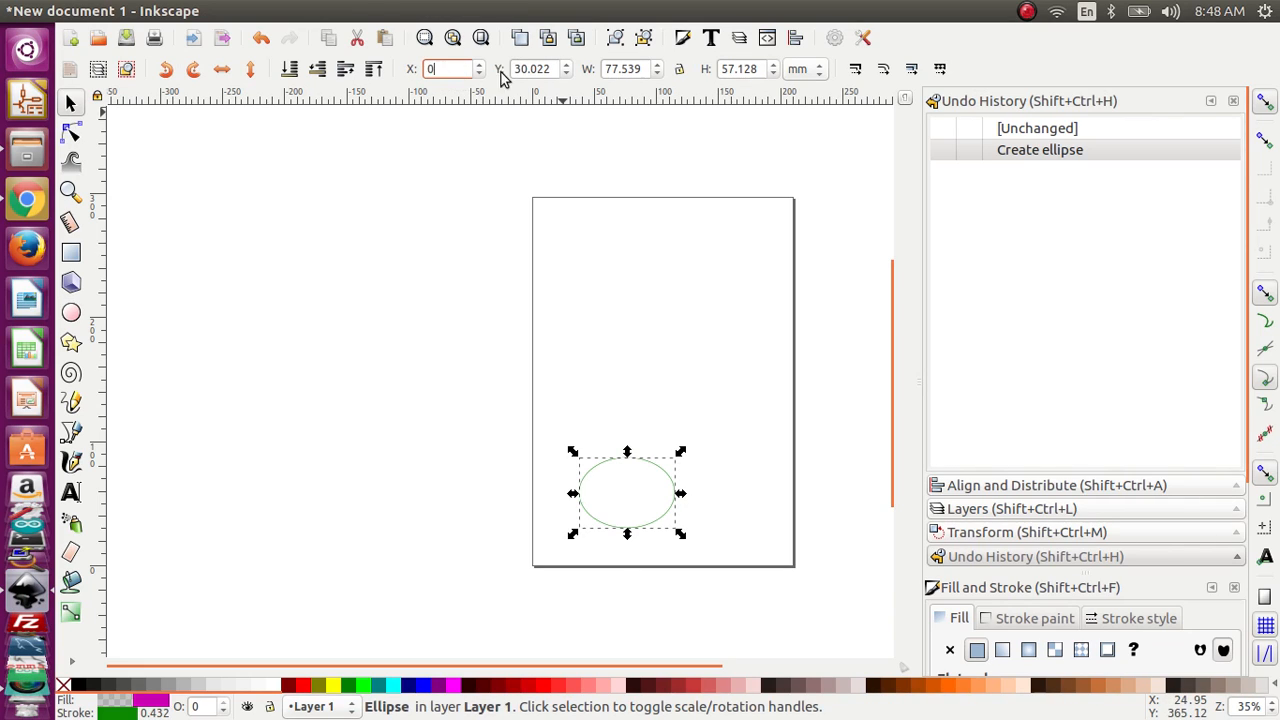
left_click(467, 265)
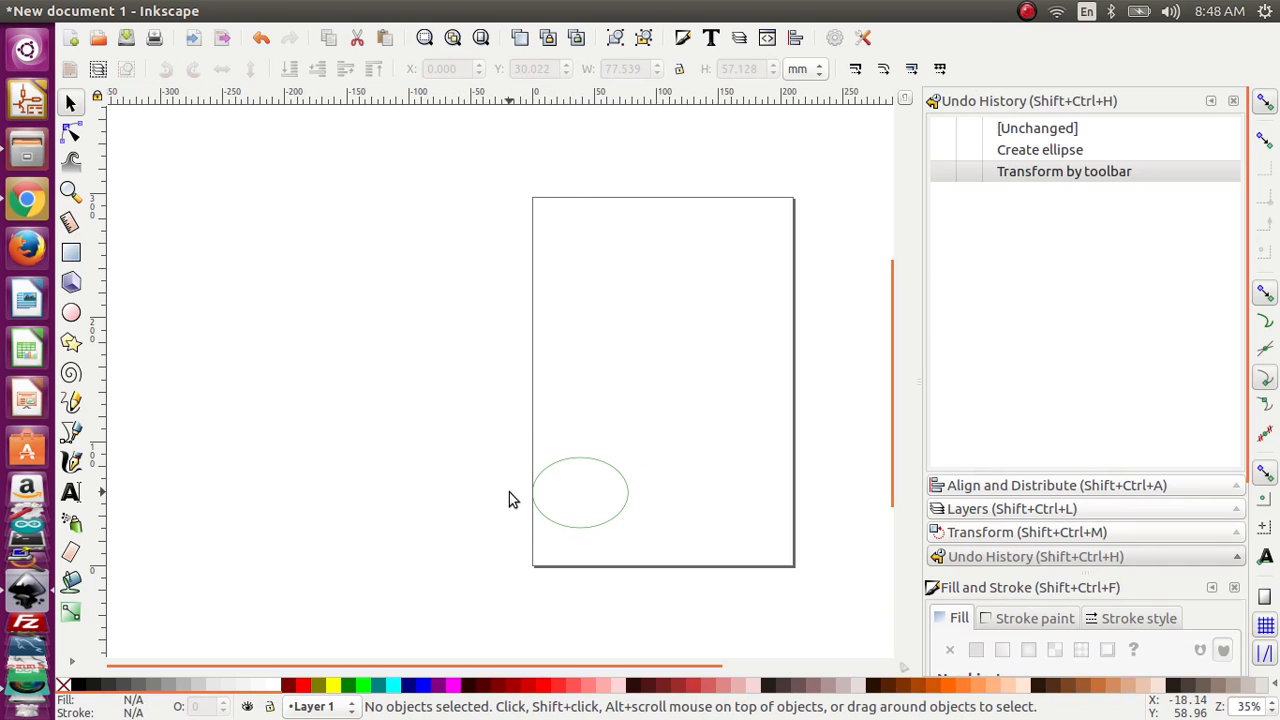
left_click(572, 460)
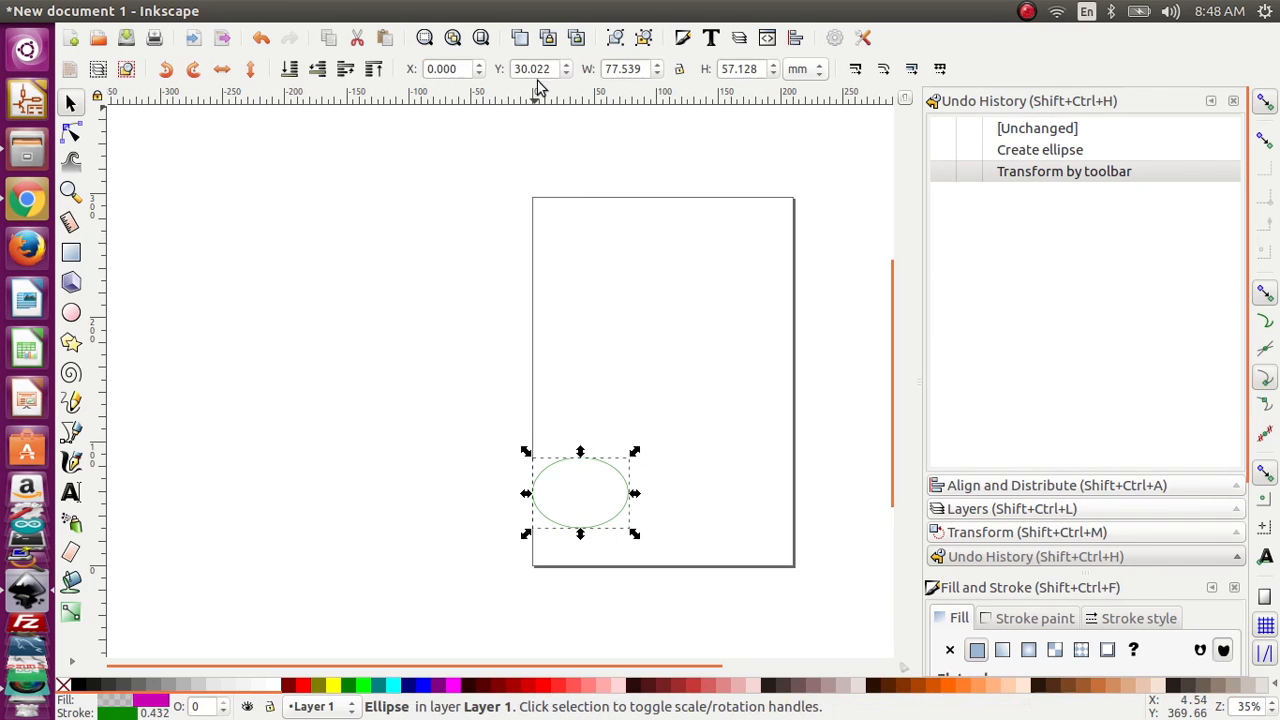
double_click(547, 77)
type("0")
left_click(465, 237)
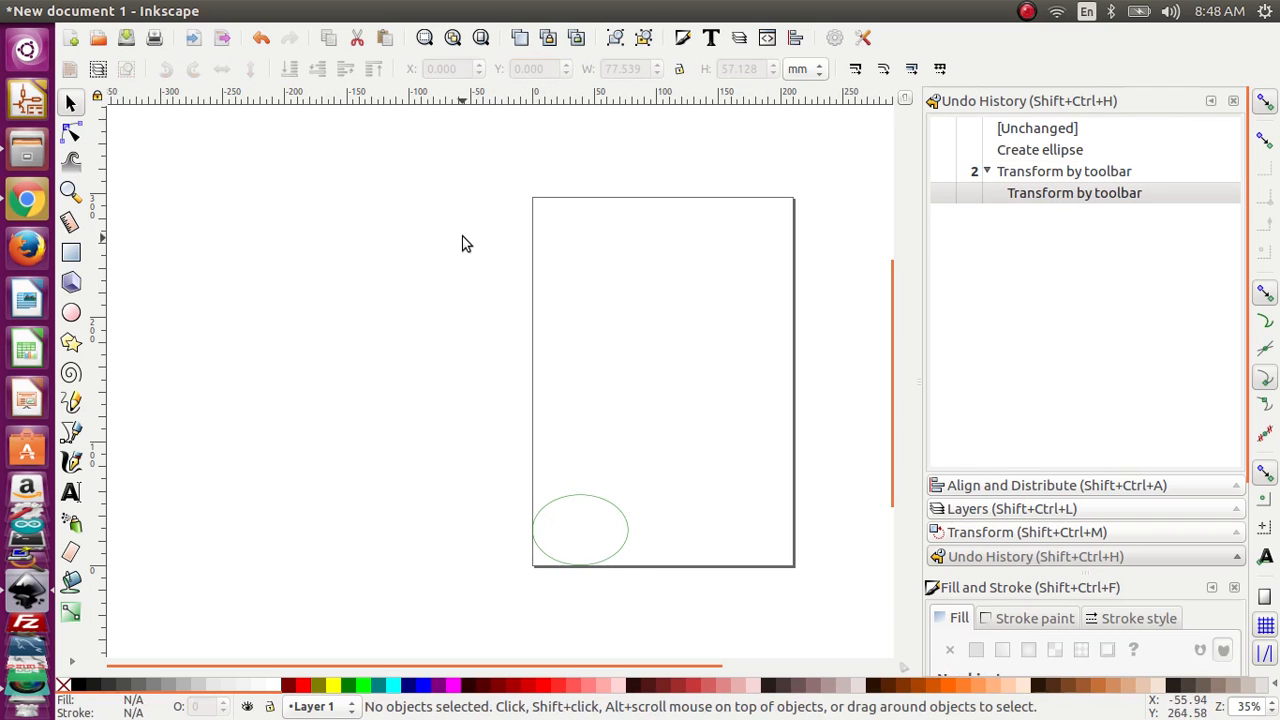
Step: Resize the ellipse at the page origin to a circle 30 mm wide and 30 mm high
left_click(575, 495)
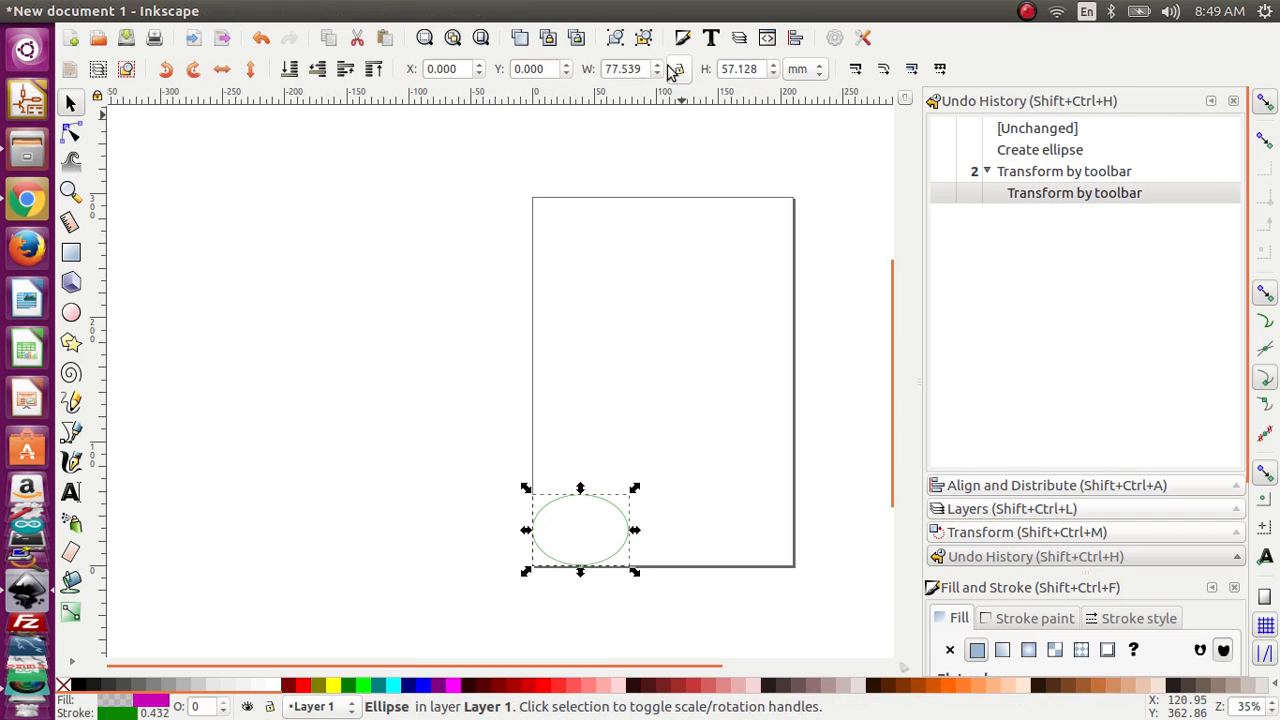
left_click(628, 77)
type("30")
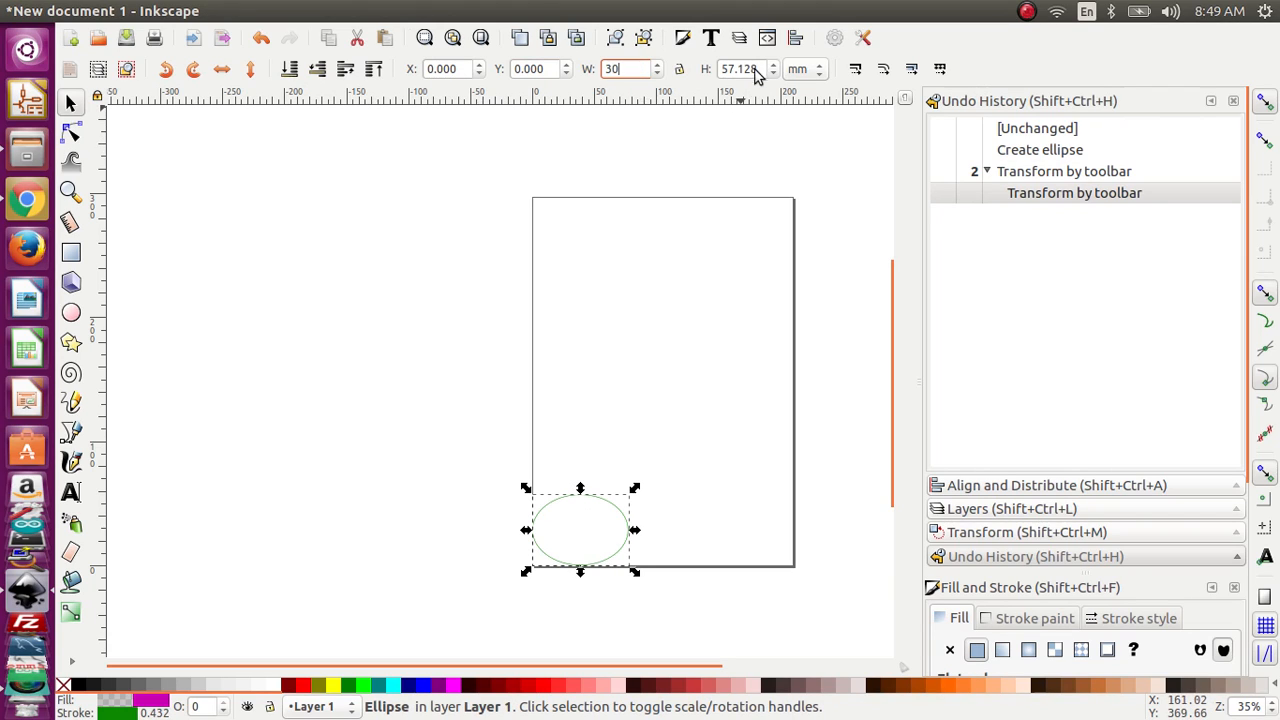
key("Return")
left_click_drag(757, 75, 716, 76)
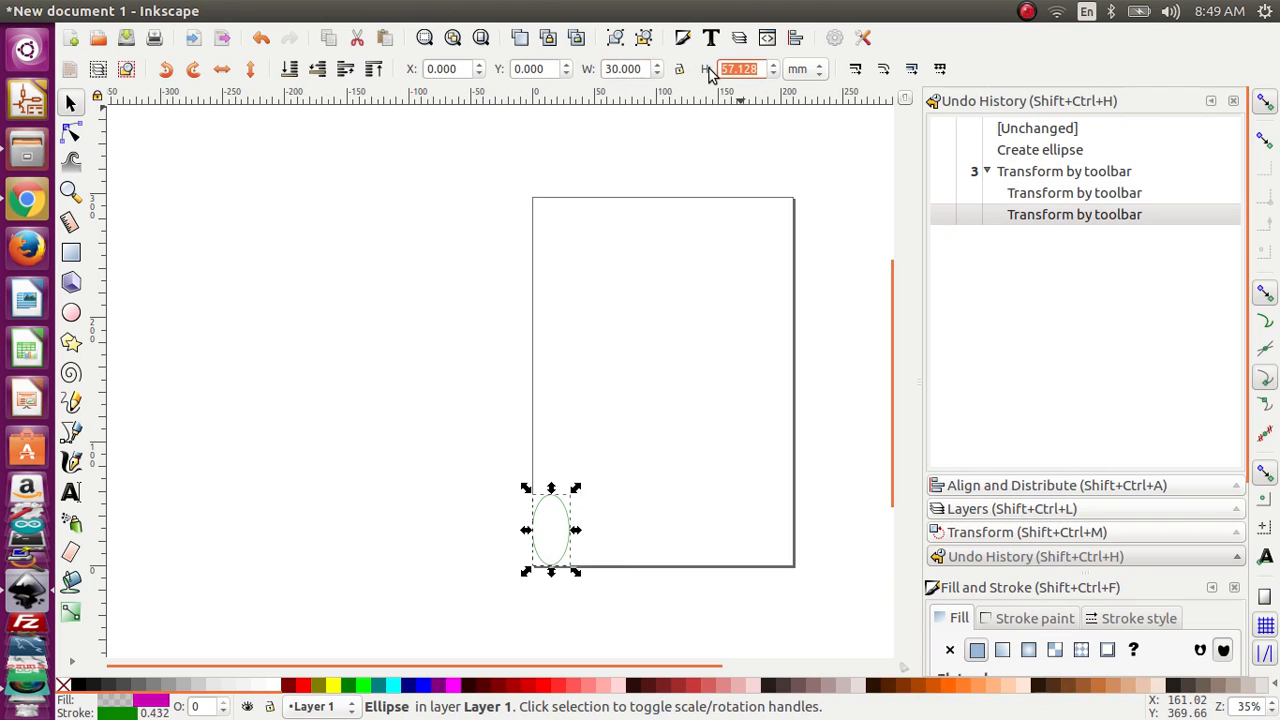
type("30")
key("Return")
left_click(677, 308)
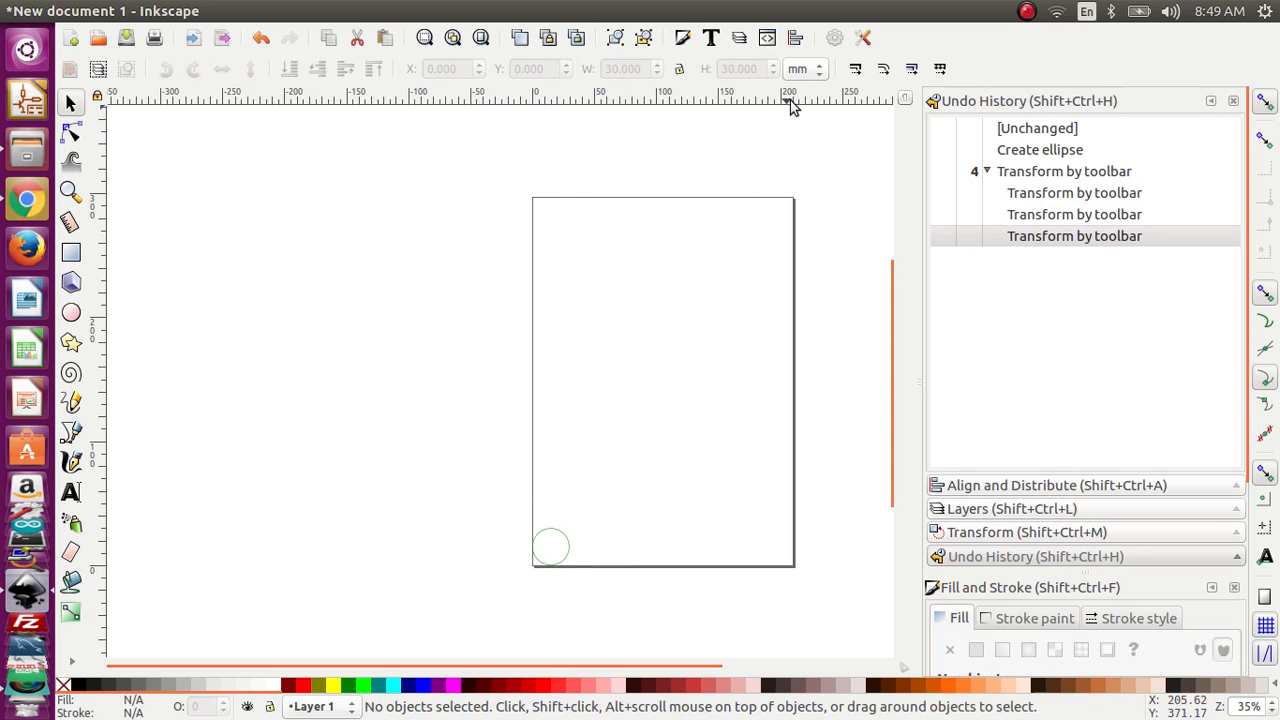
Step: Copy the circle and paste the duplicate to its right, near the page's lower edge
left_click(559, 541)
right_click(559, 542)
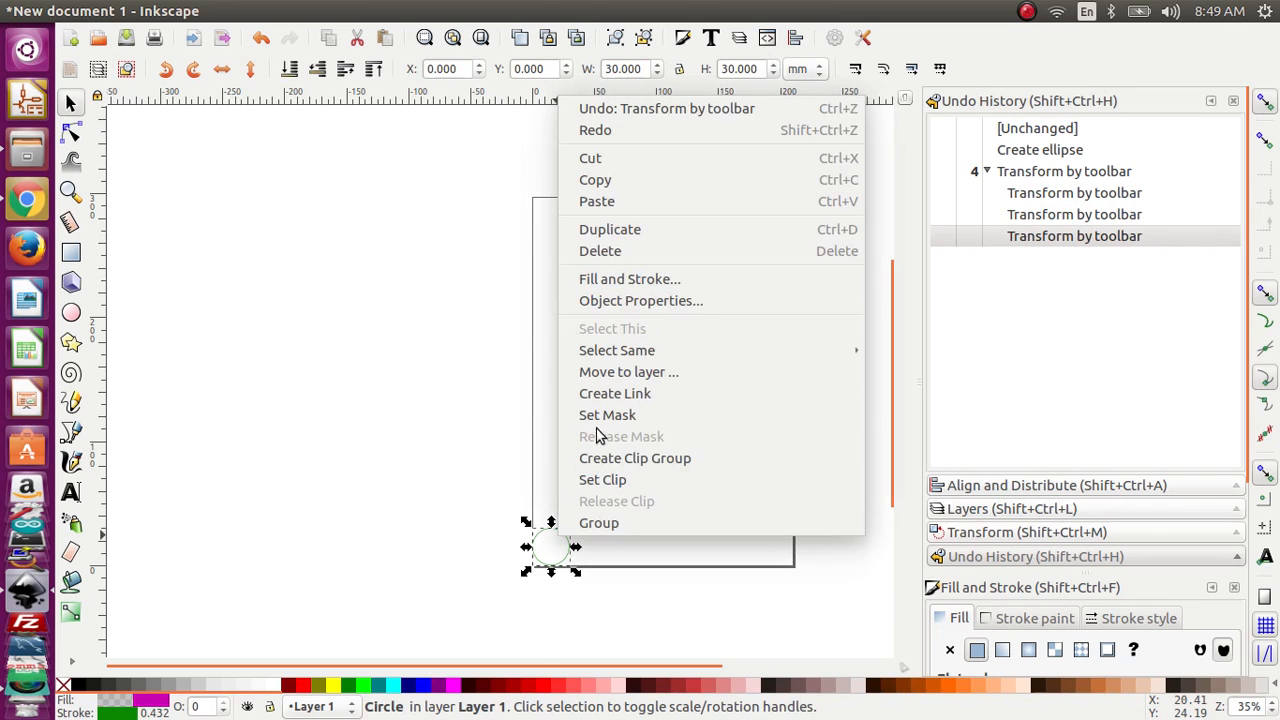
left_click(676, 184)
right_click(622, 438)
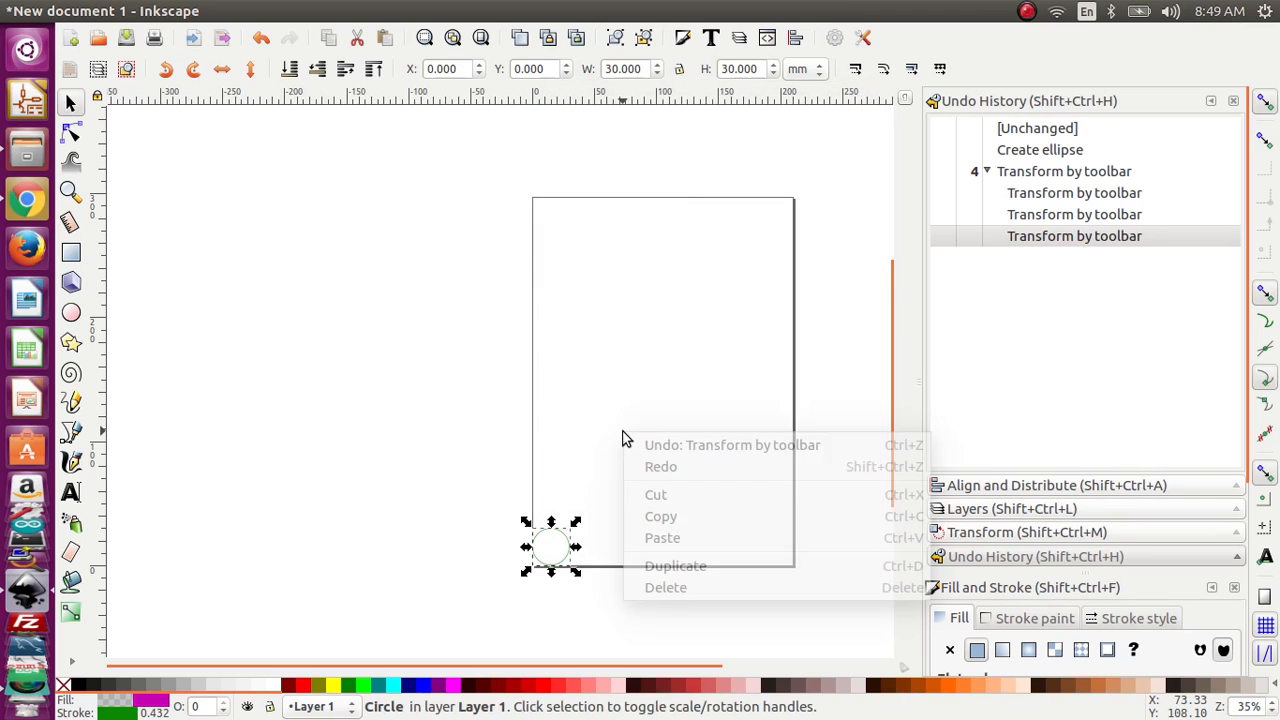
left_click(678, 542)
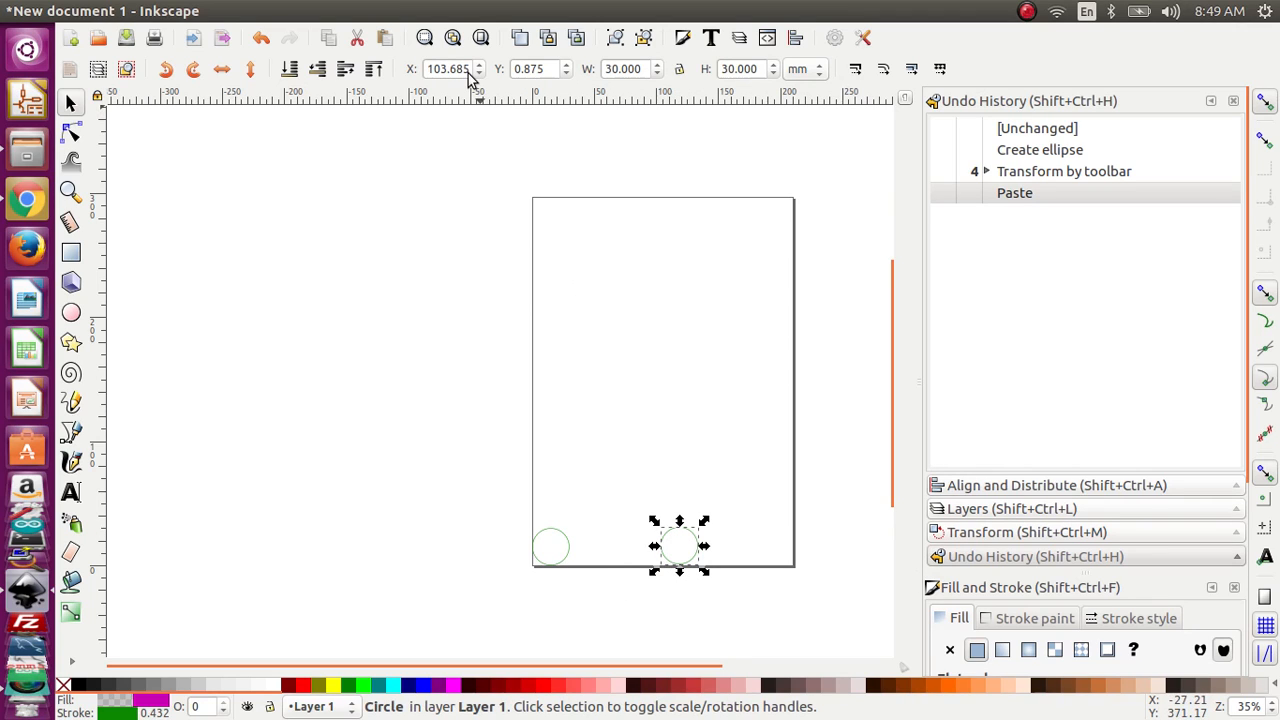
Step: Position the pasted circle at X 60 mm and Y 0 mm
left_click_drag(545, 72, 497, 78)
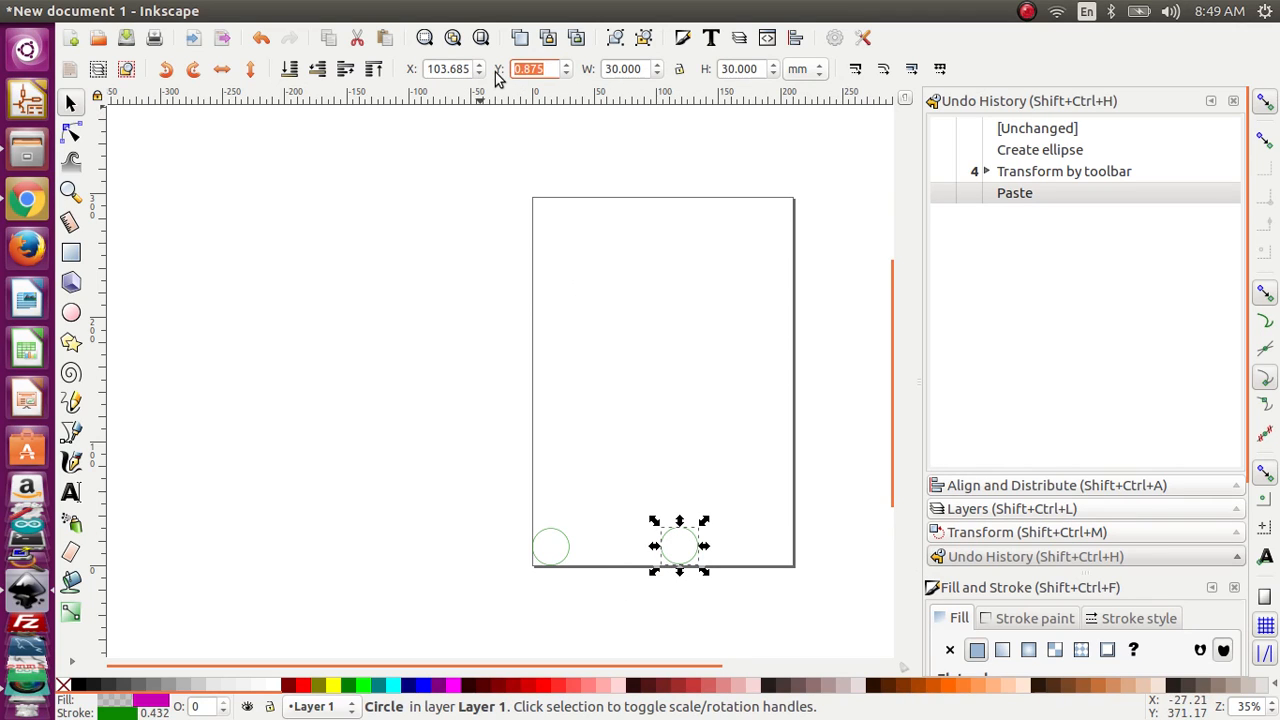
type("0")
left_click(557, 312)
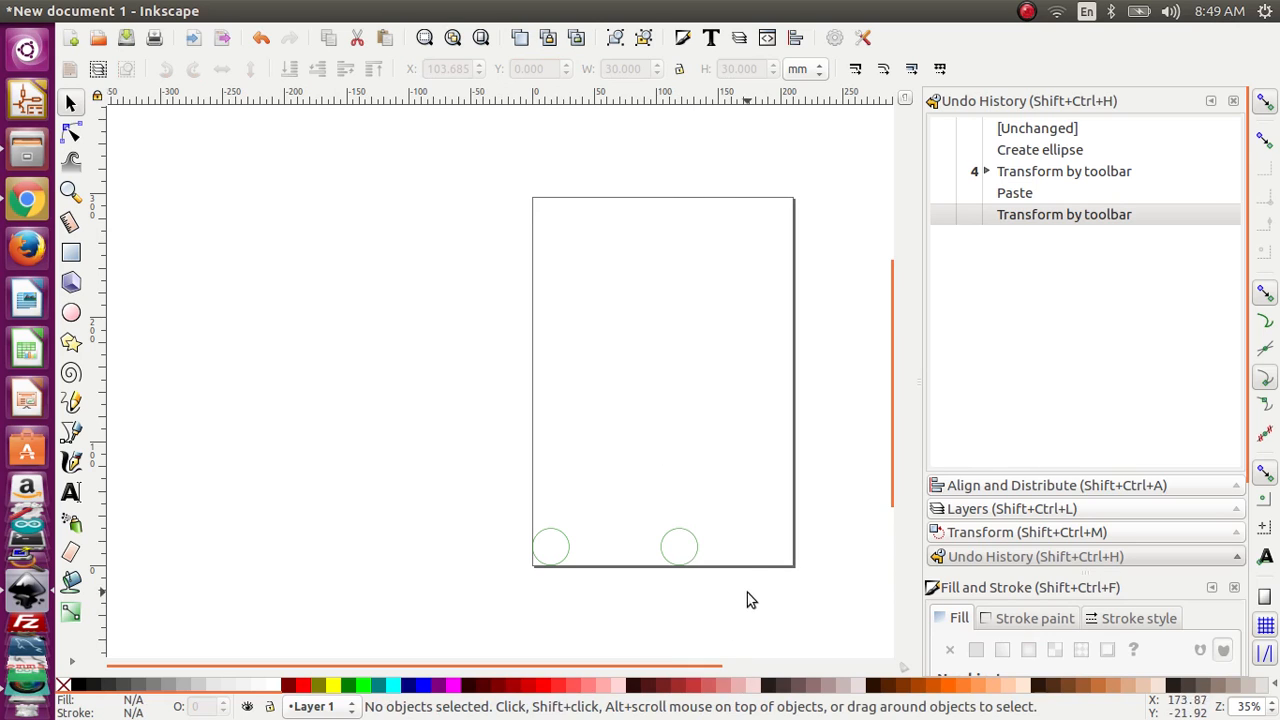
left_click(696, 548)
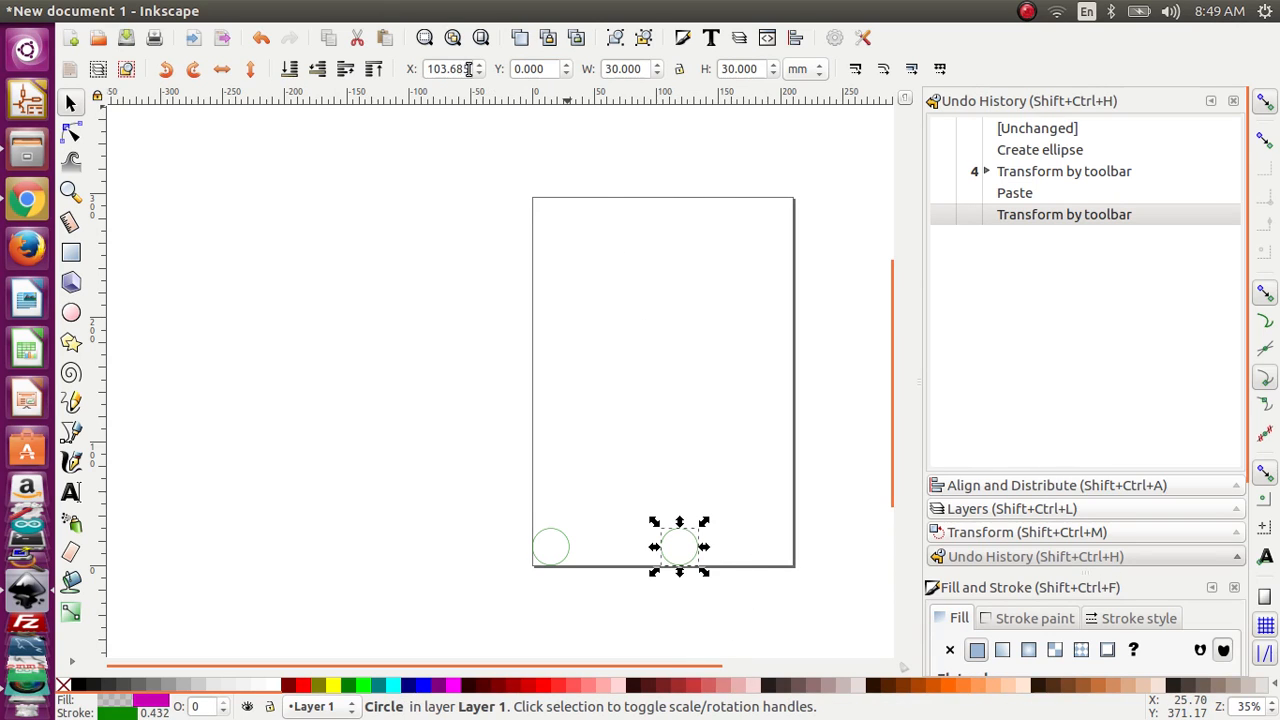
left_click_drag(468, 69, 424, 70)
type("60")
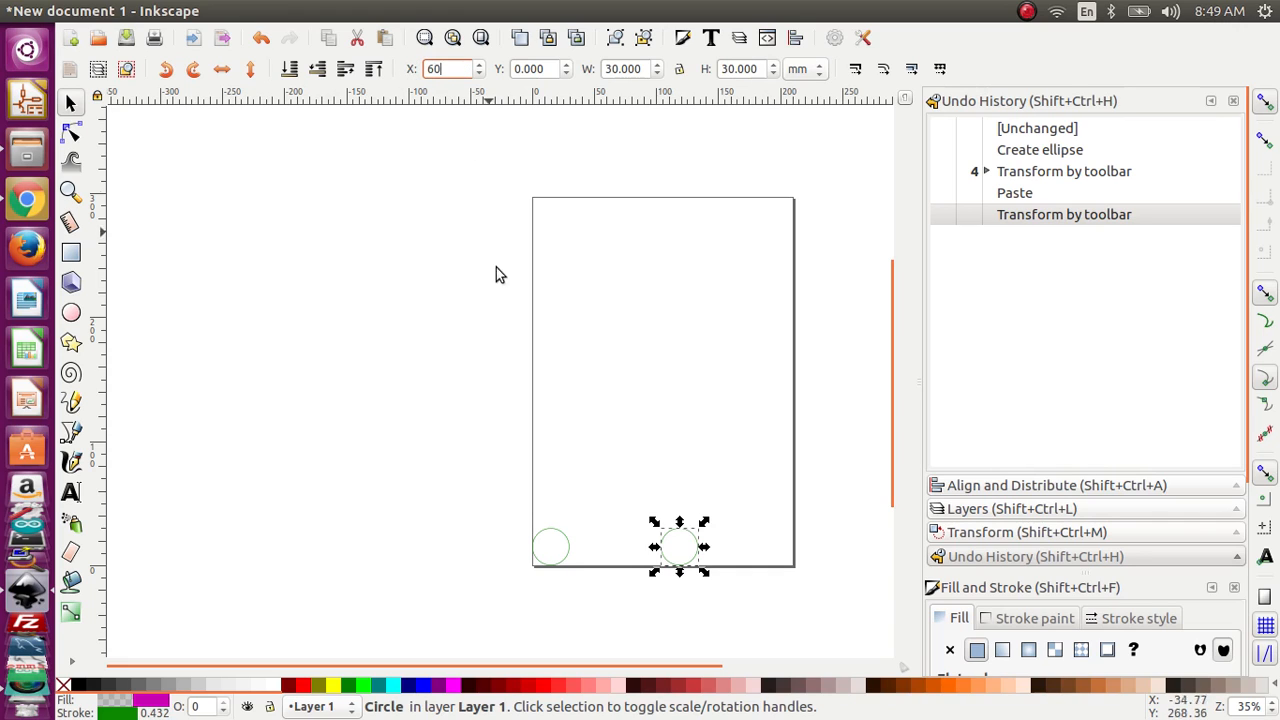
left_click(451, 292)
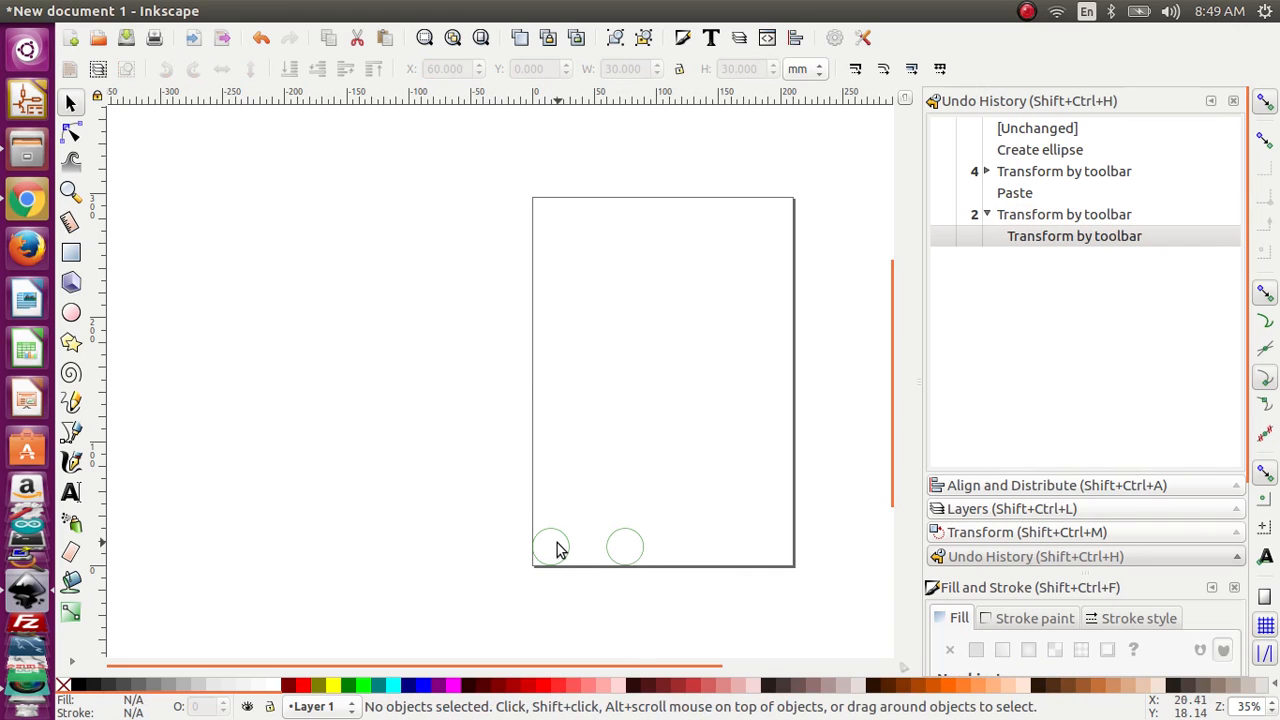
Step: Copy both circles together and paste the duplicate pair above and to the right of the originals
left_click_drag(492, 503, 686, 594)
right_click(632, 565)
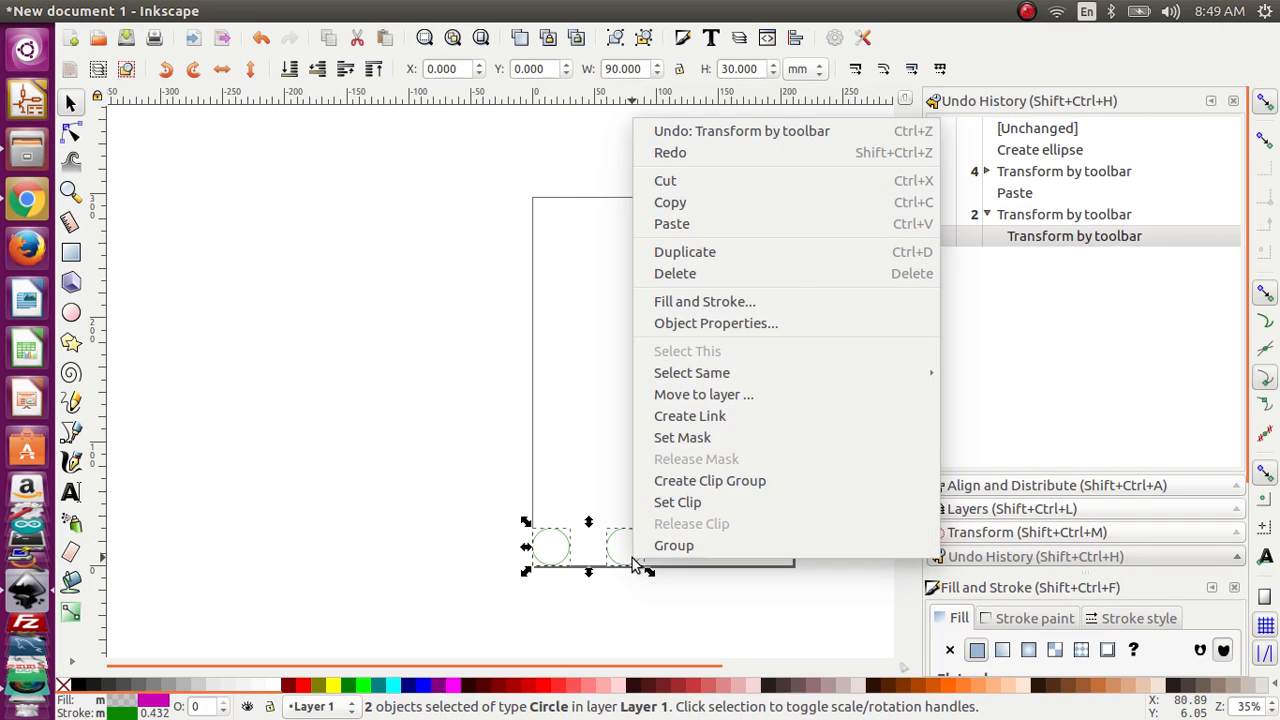
left_click(785, 205)
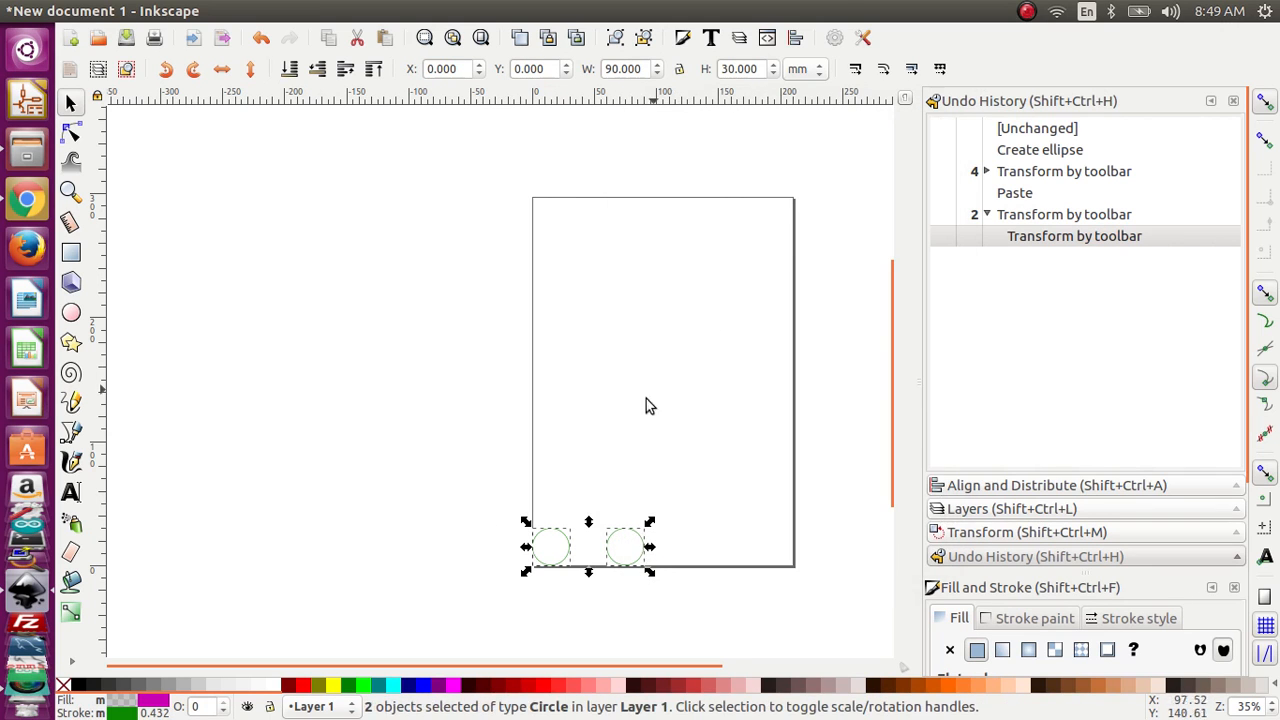
right_click(642, 404)
left_click(718, 505)
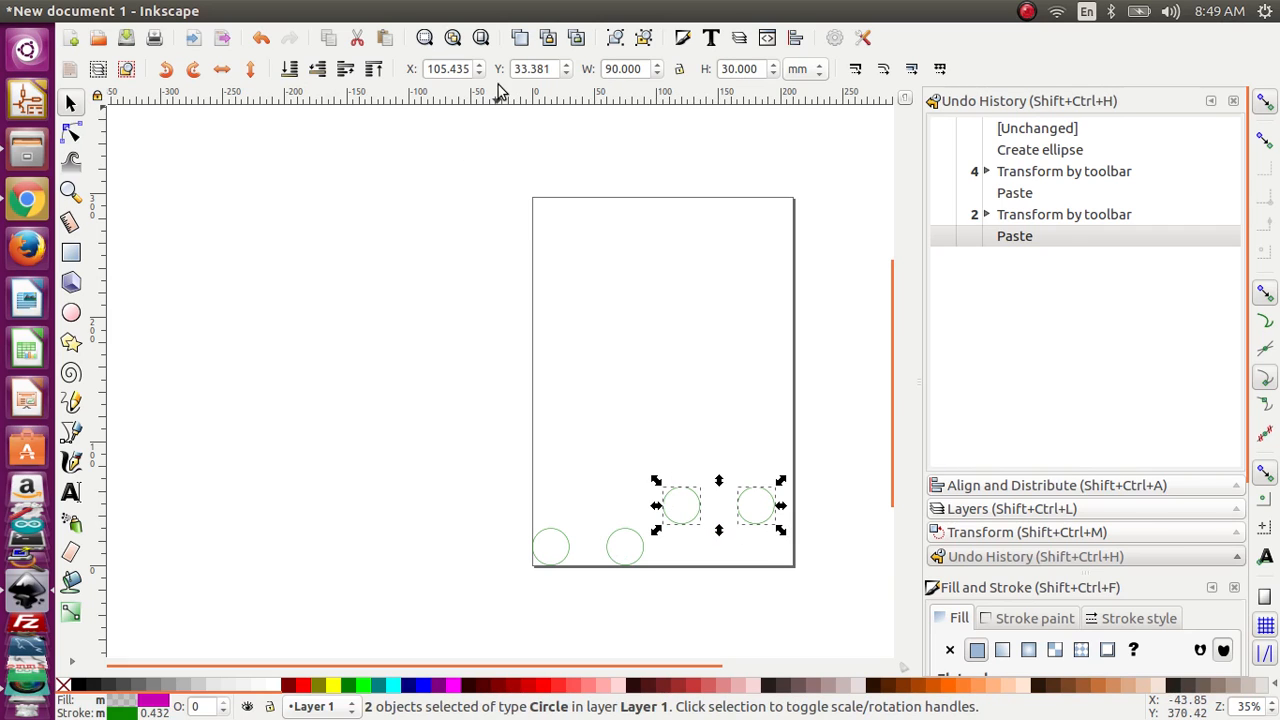
Step: Position the pasted pair of circles at X 0 mm and Y 60 mm
left_click_drag(430, 69, 472, 76)
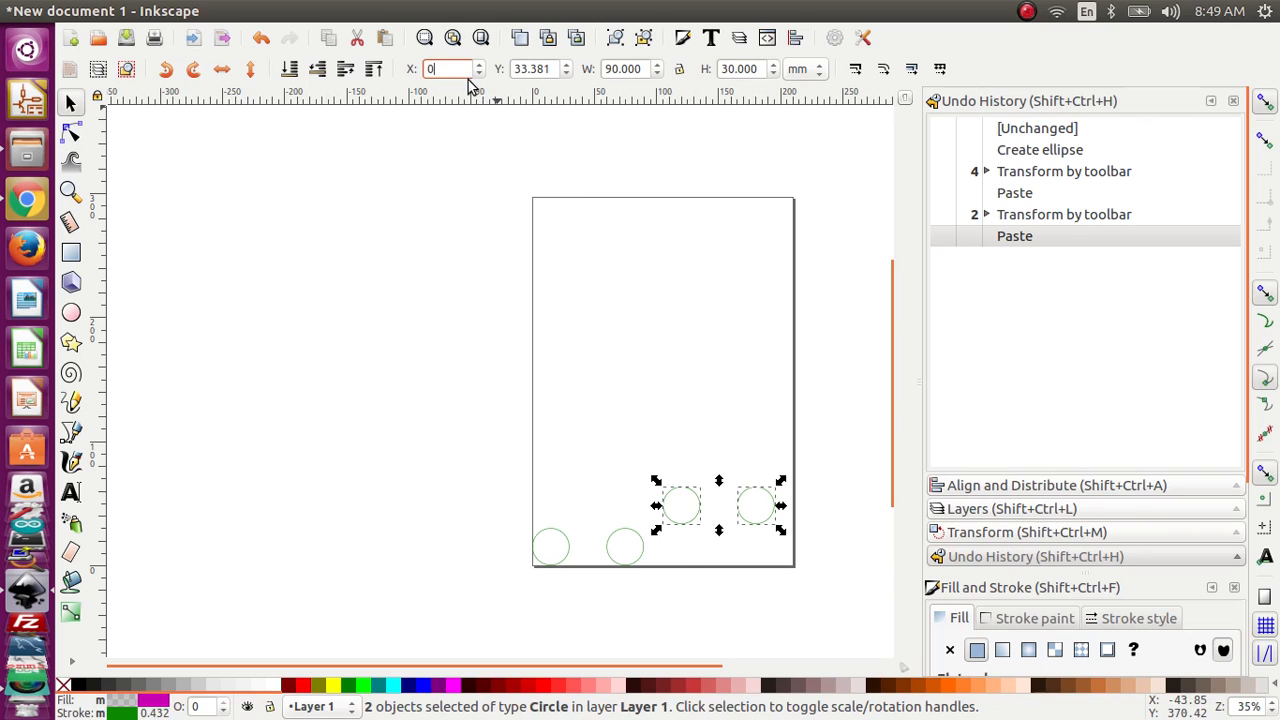
type("0")
left_click(472, 196)
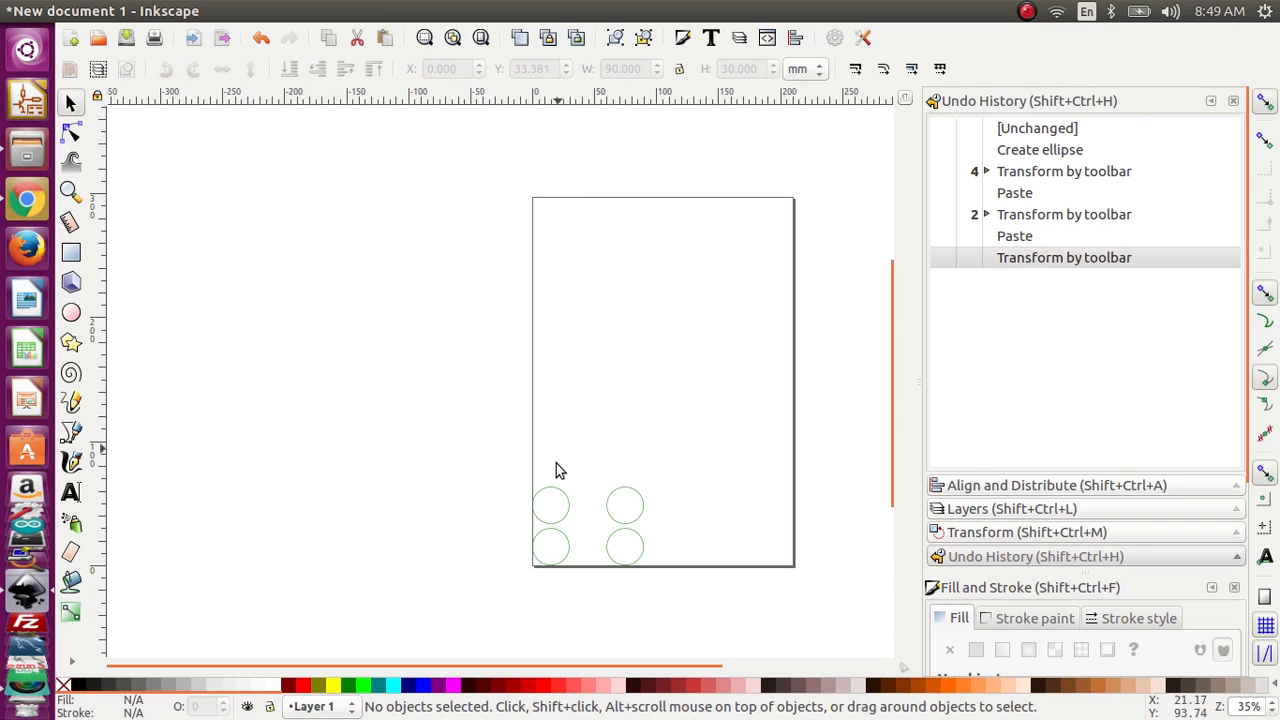
left_click_drag(504, 446, 662, 532)
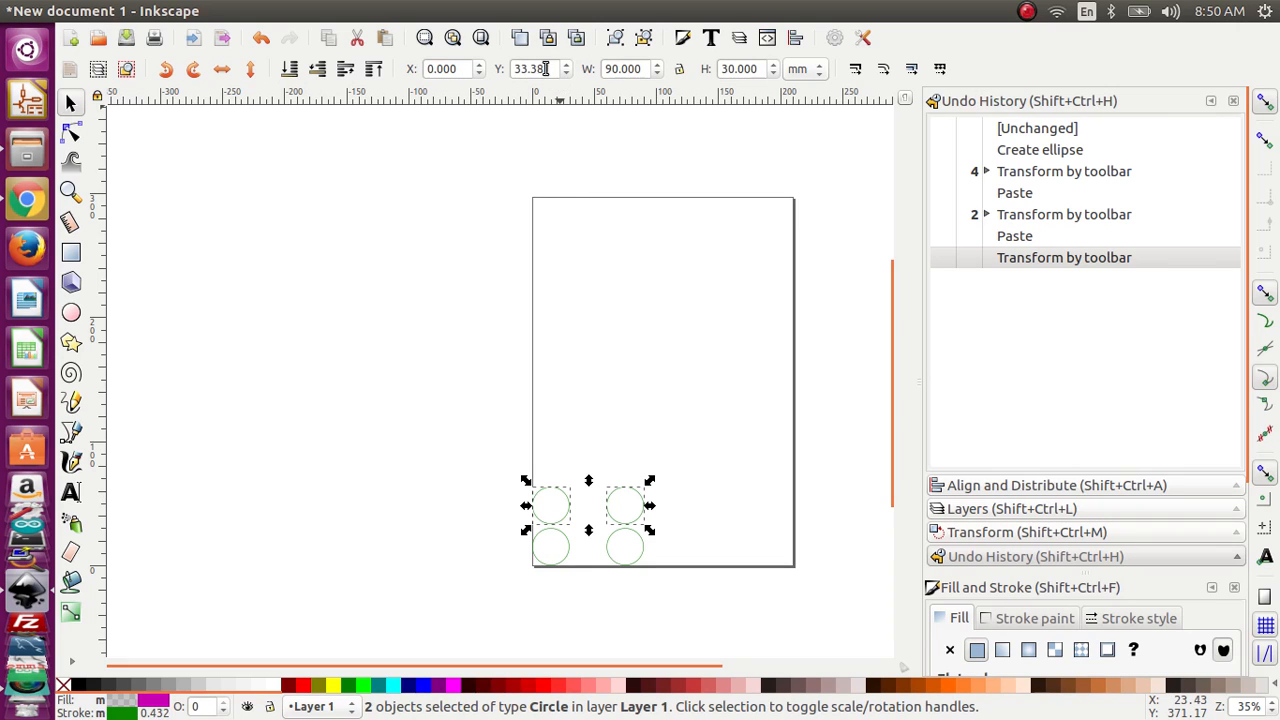
left_click_drag(545, 68, 507, 69)
type("60")
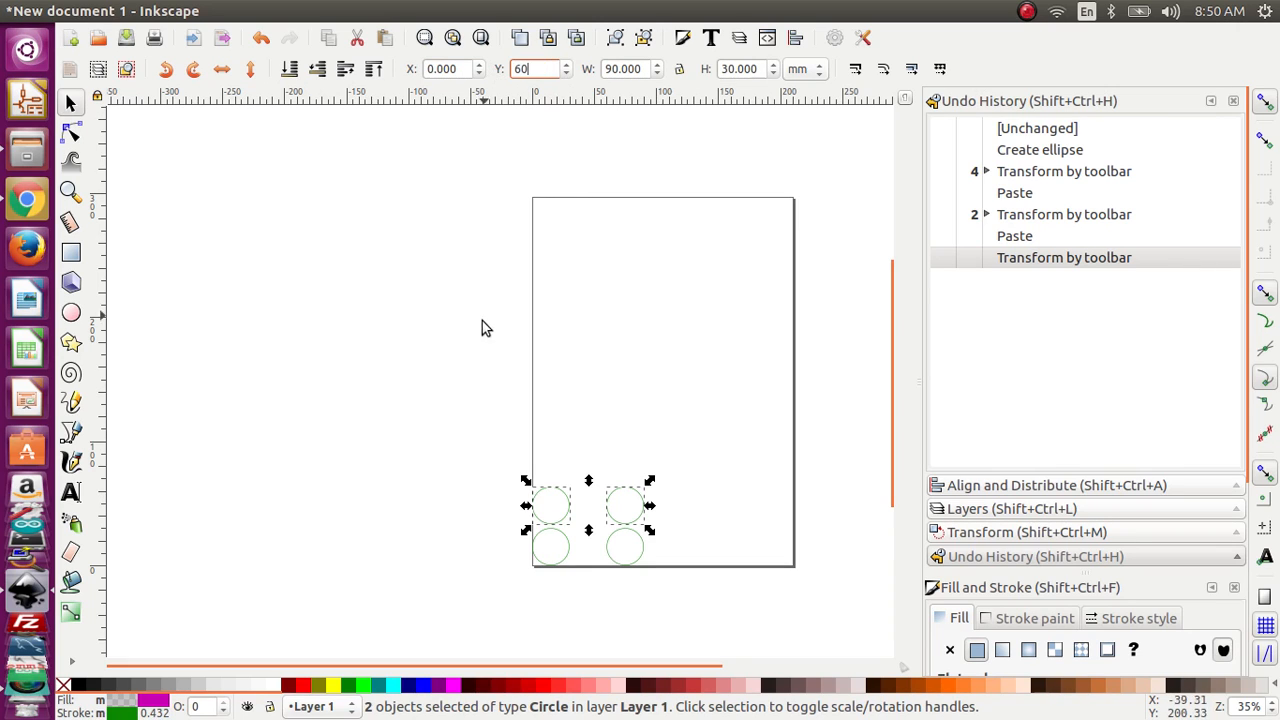
left_click(490, 331)
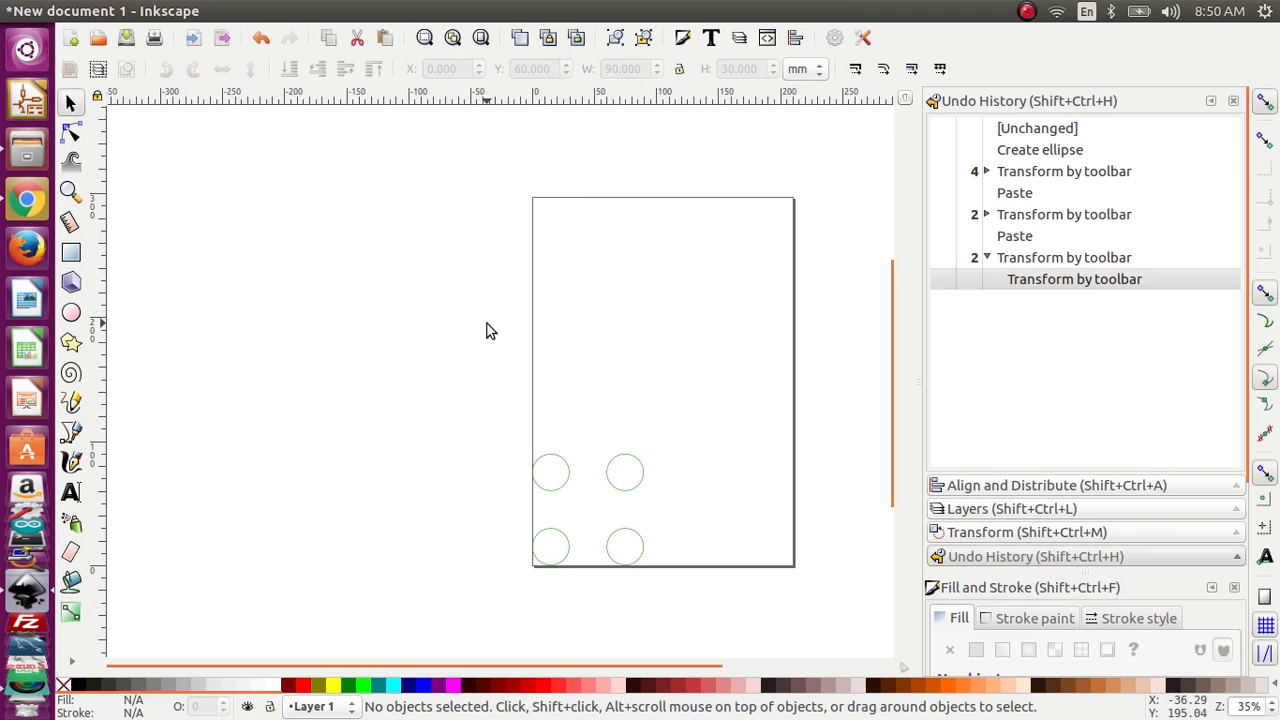
Step: Select all four circles and convert them from objects to paths
scroll(602, 522, "up", 3)
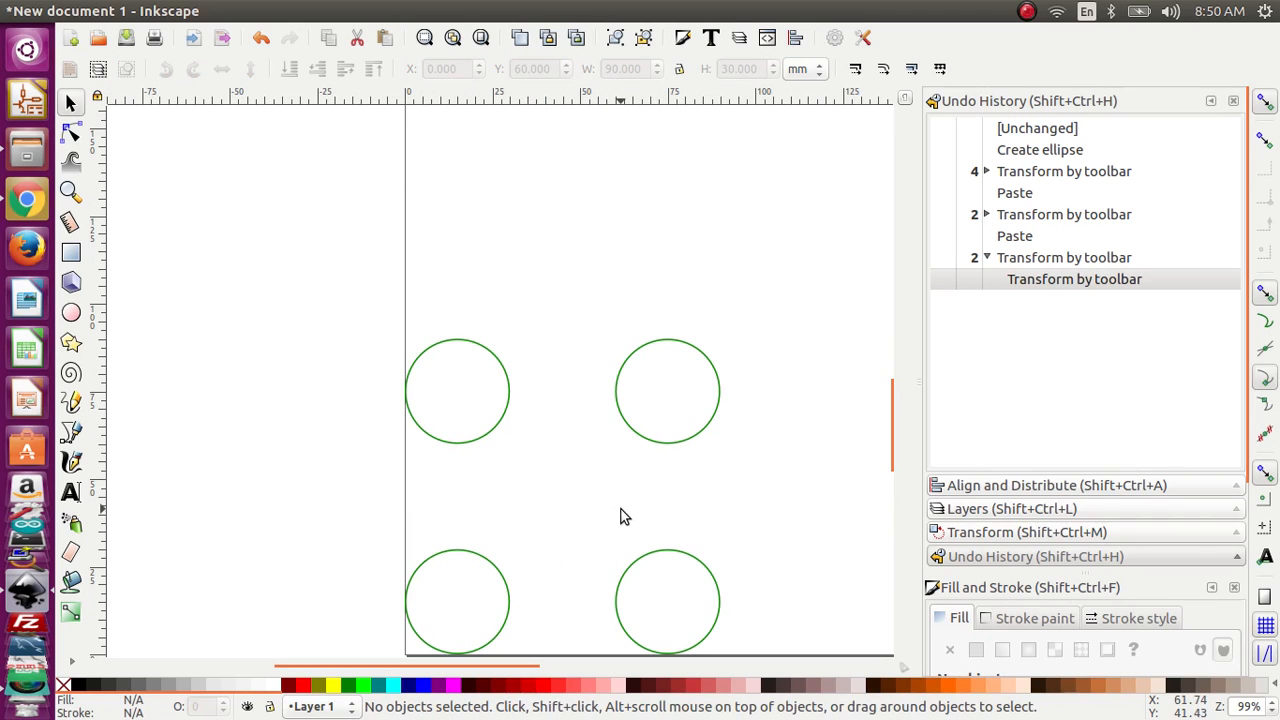
scroll(620, 512, "down", 2)
left_click_drag(429, 346, 766, 600)
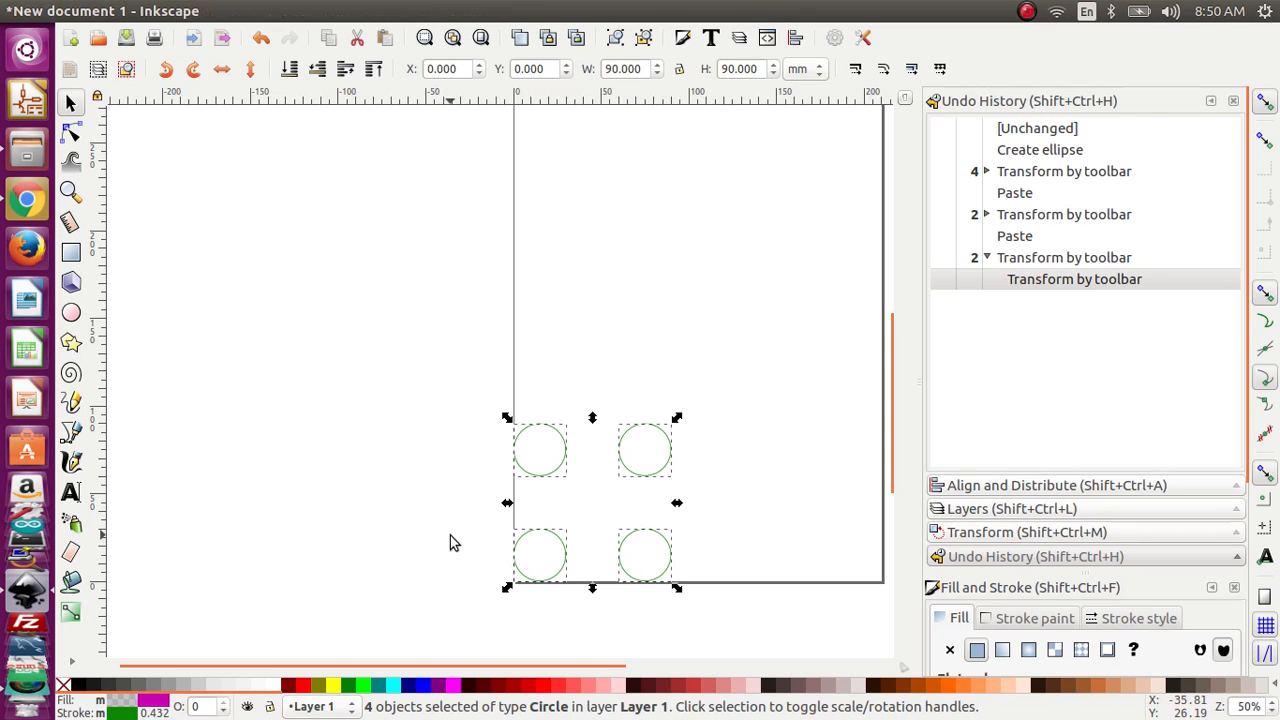
mouse_move(297, 12)
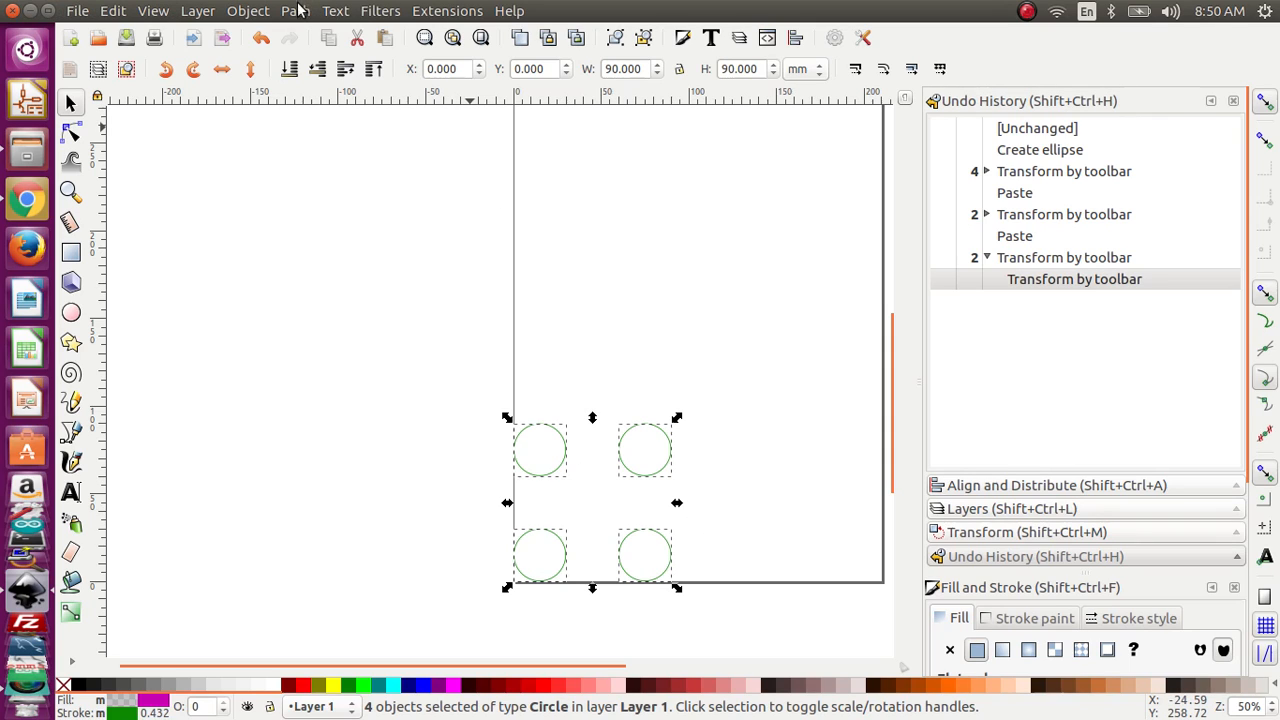
left_click(296, 11)
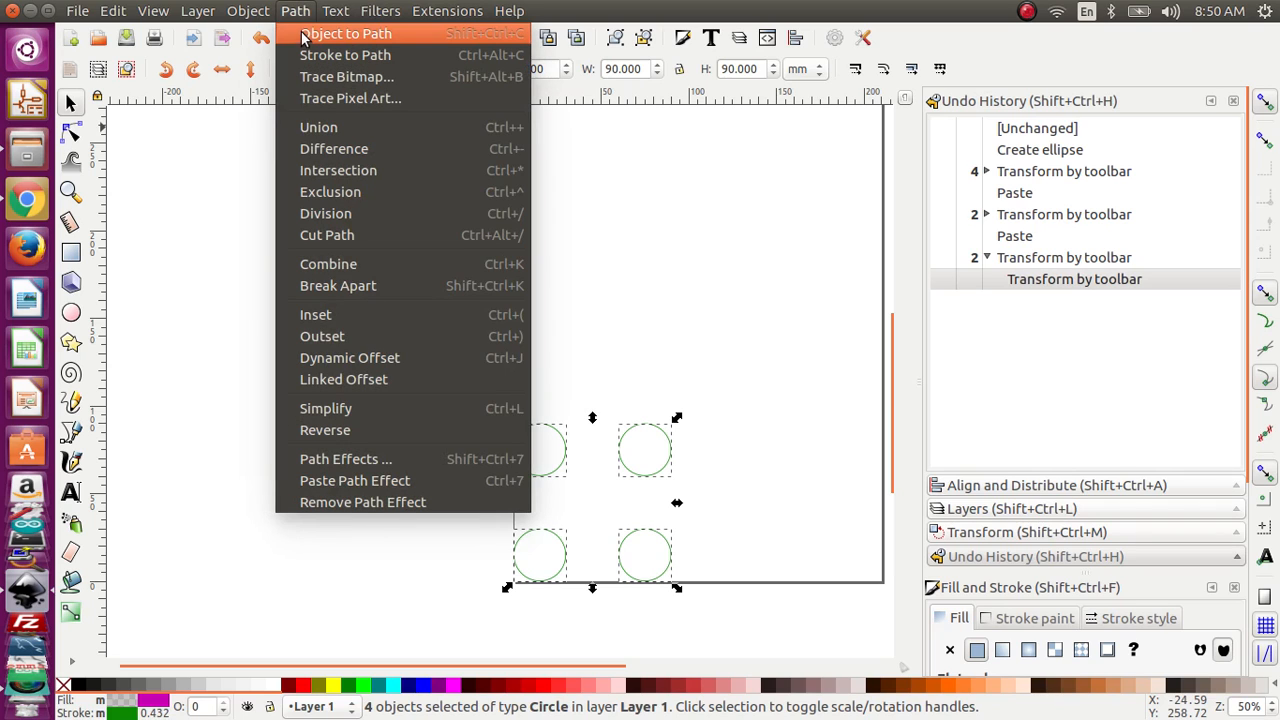
left_click(304, 35)
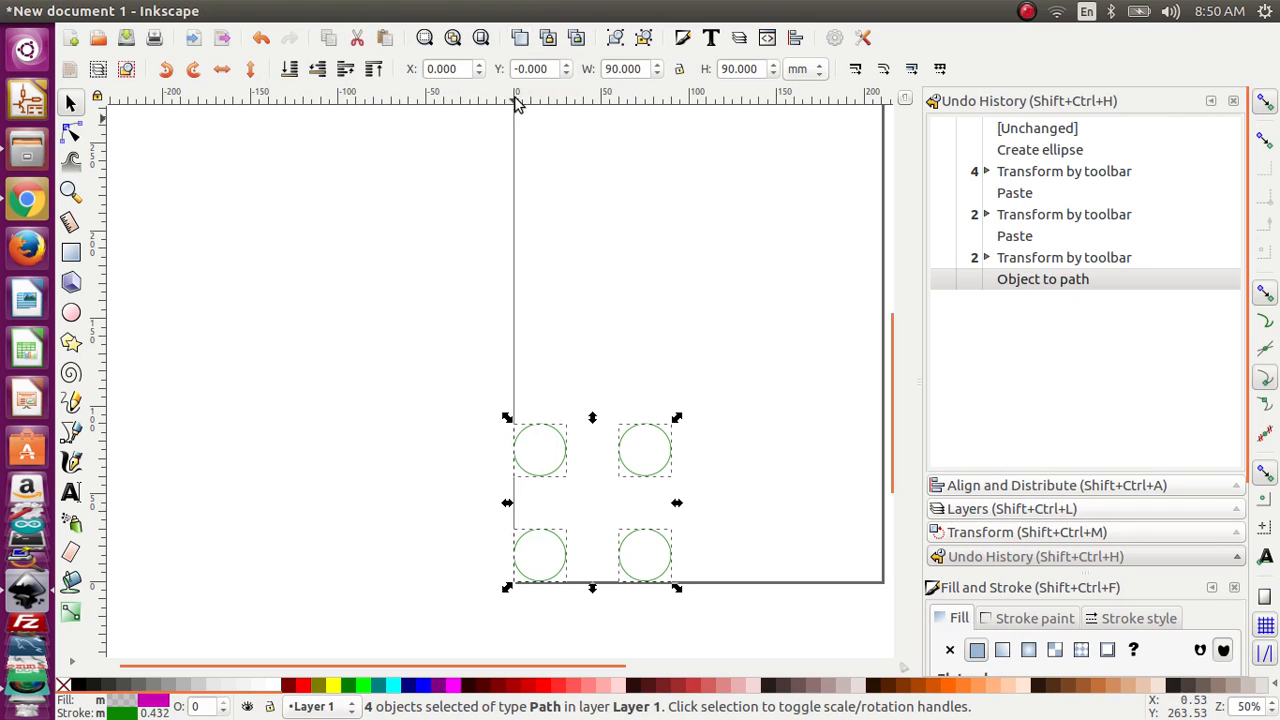
Step: Open the Ready Motion Control Generate G-Code settings for the four paths and move the dialog clear of the circles
mouse_move(470, 12)
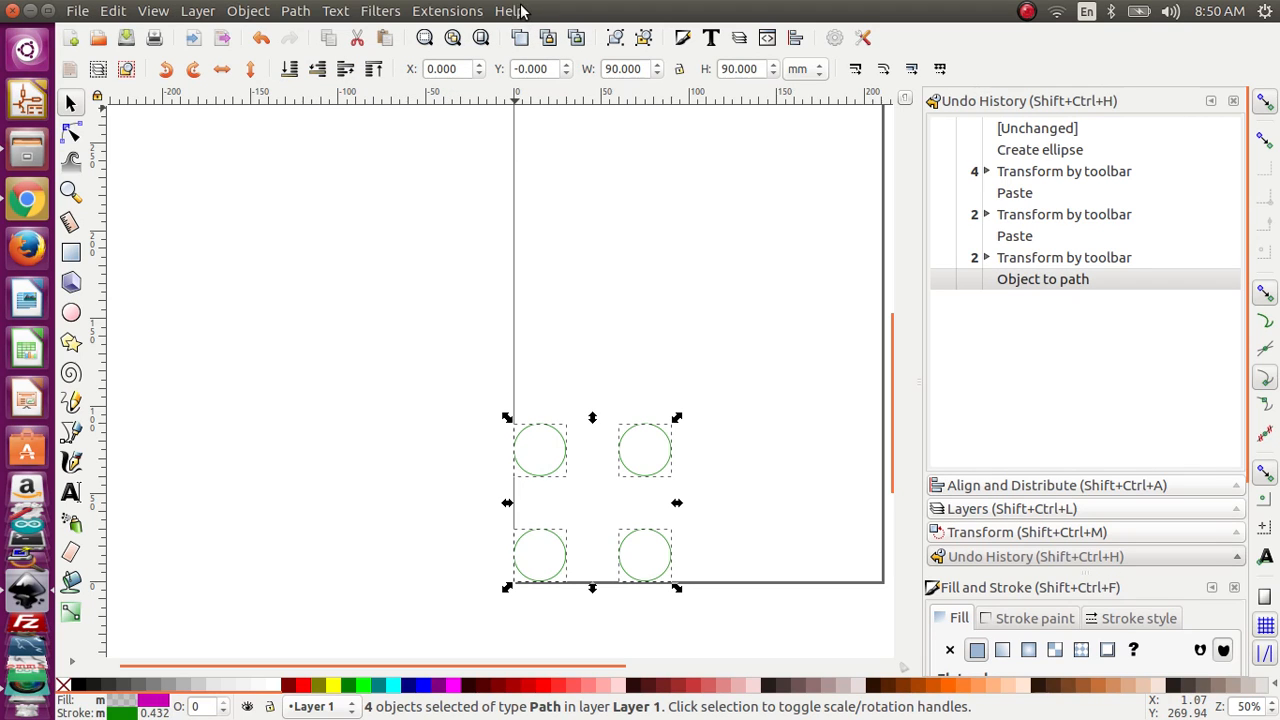
left_click(470, 12)
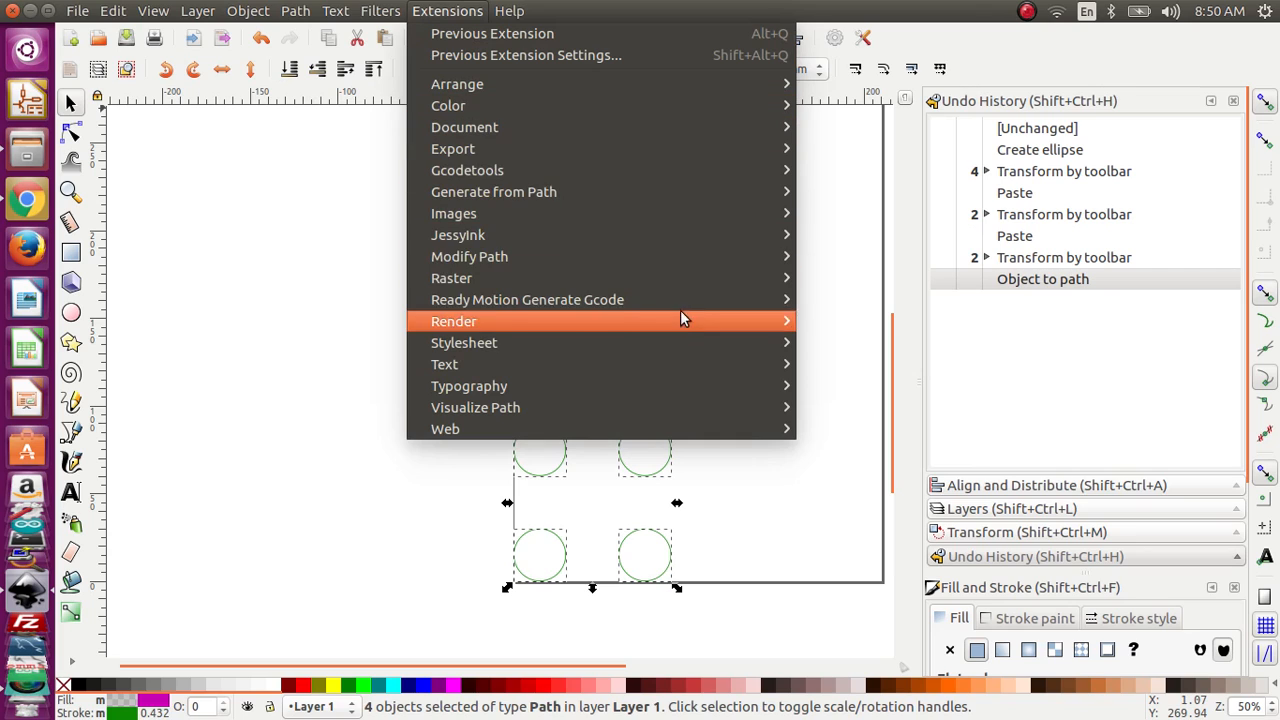
mouse_move(685, 300)
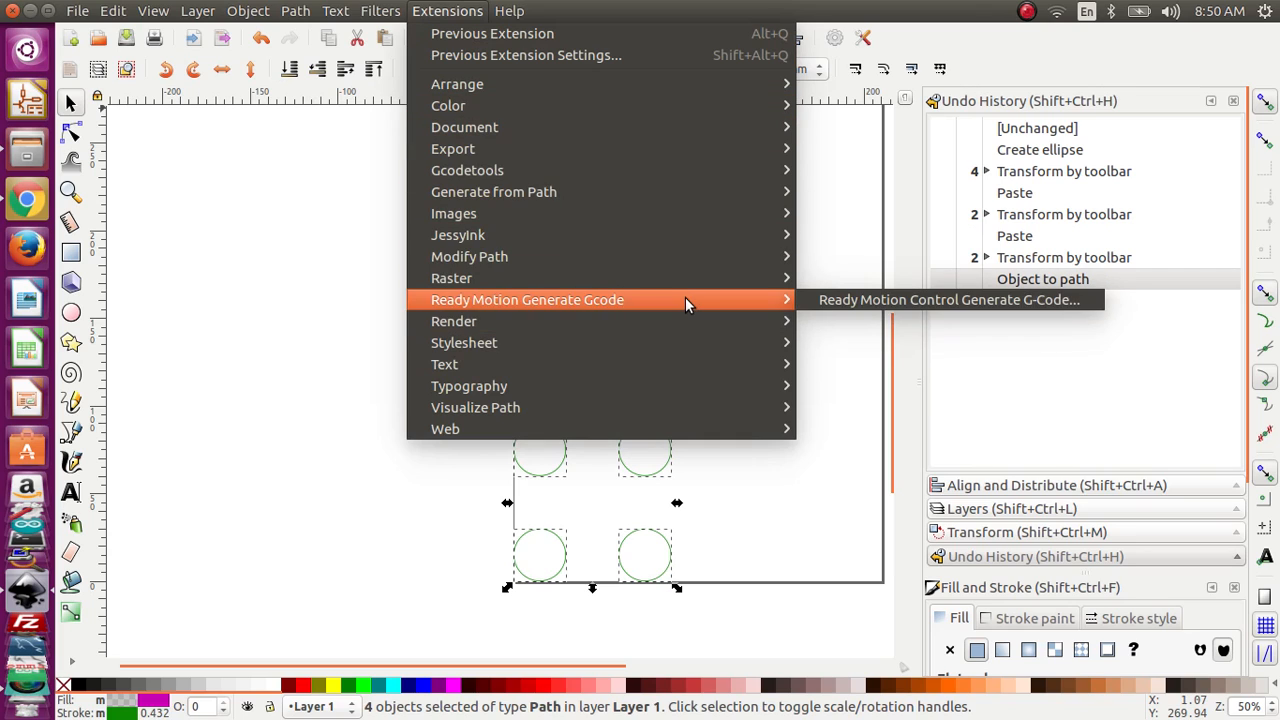
left_click(821, 300)
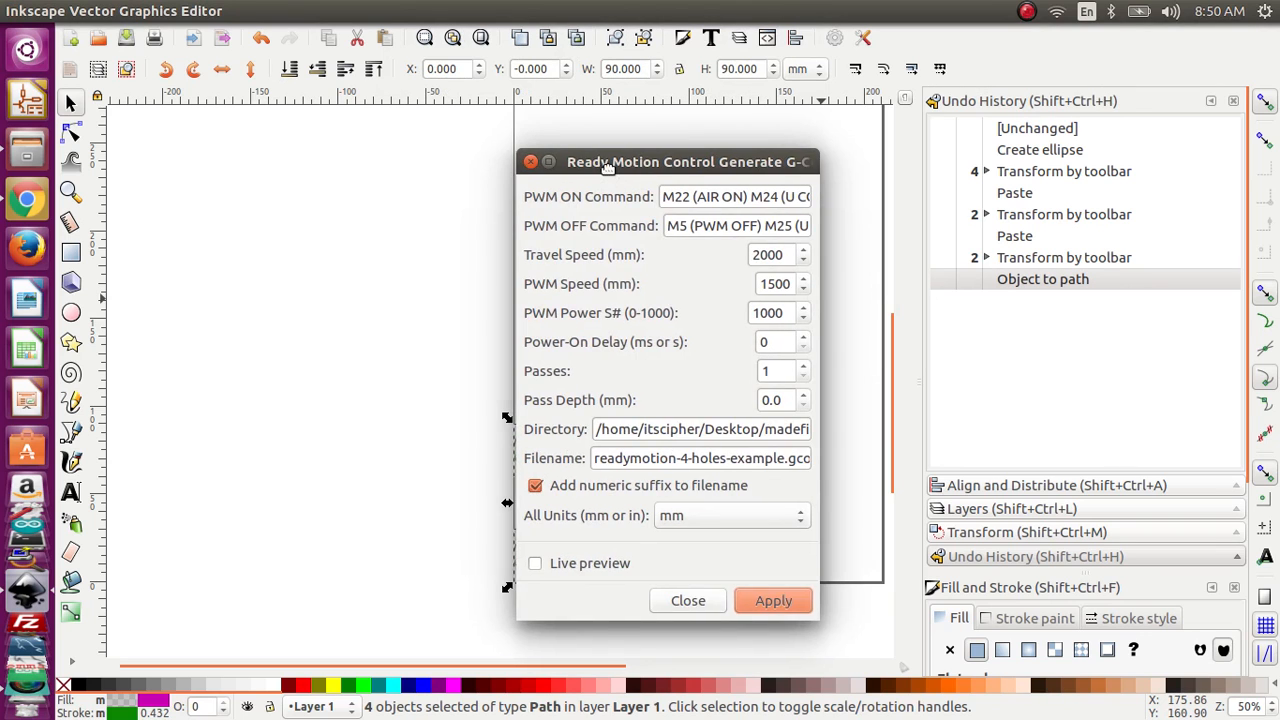
left_click_drag(607, 167, 781, 166)
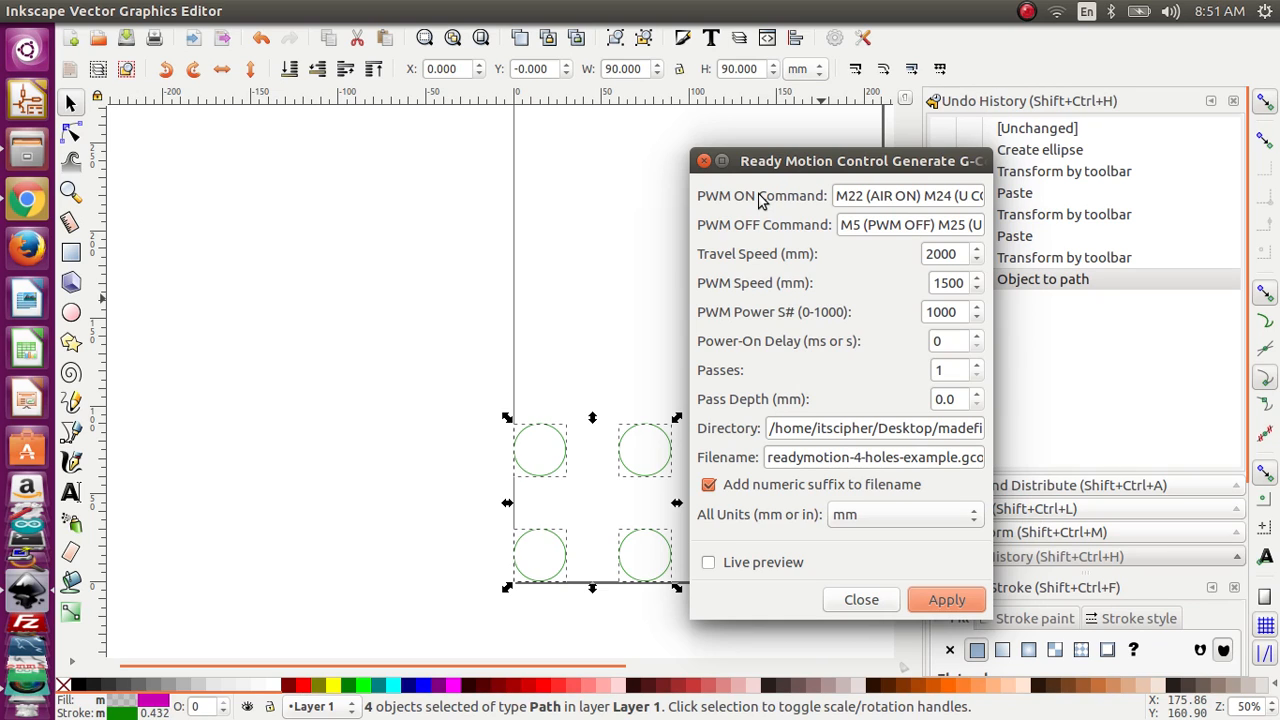
Step: Read through the full PWM ON command in the G-Code settings to its end
left_click_drag(865, 196, 978, 201)
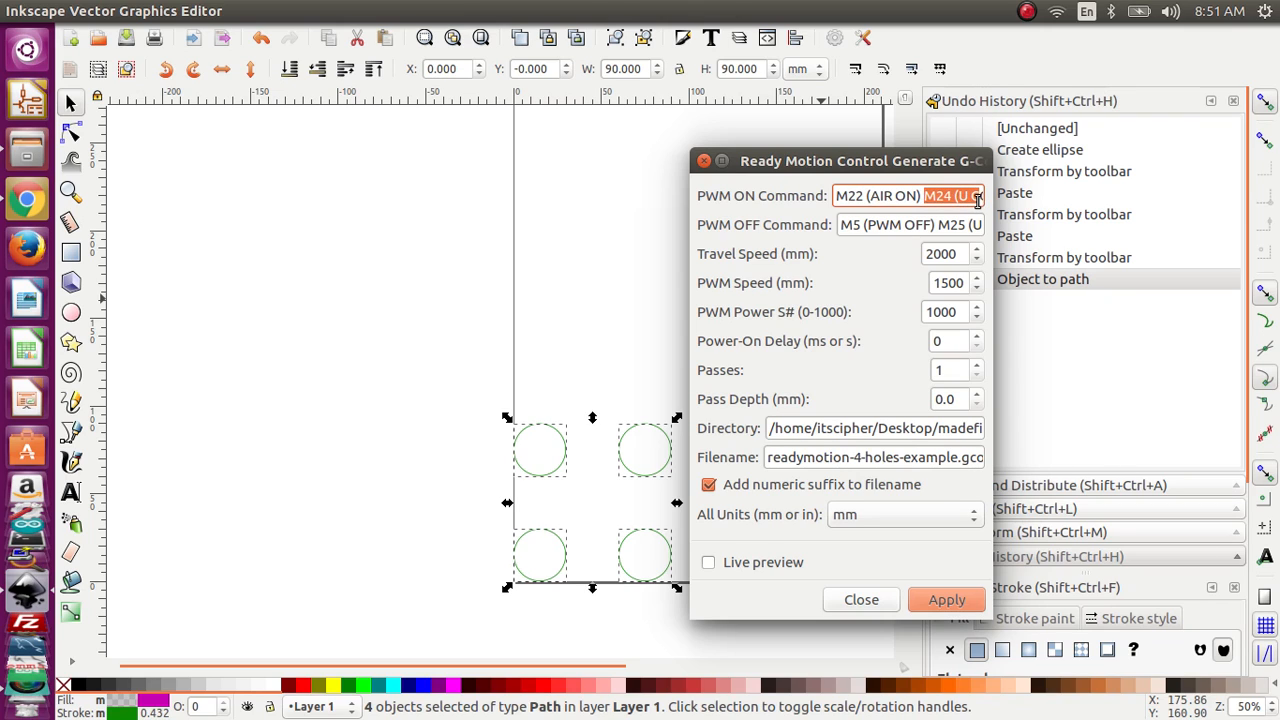
left_click(978, 203)
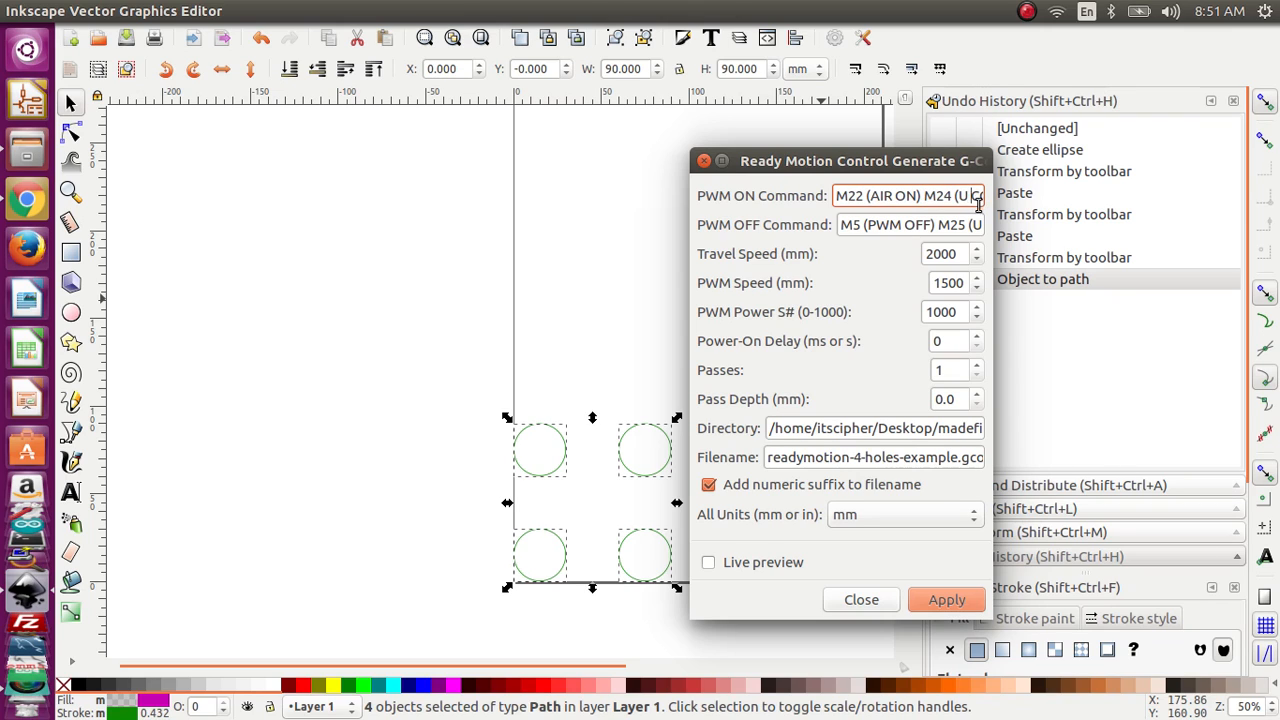
key("Right")
key("Right")
key("Right")
key("Right")
key("Right")
key("Right")
key("Right")
key("Right")
key("Right")
key("Right")
key("Right")
key("Right")
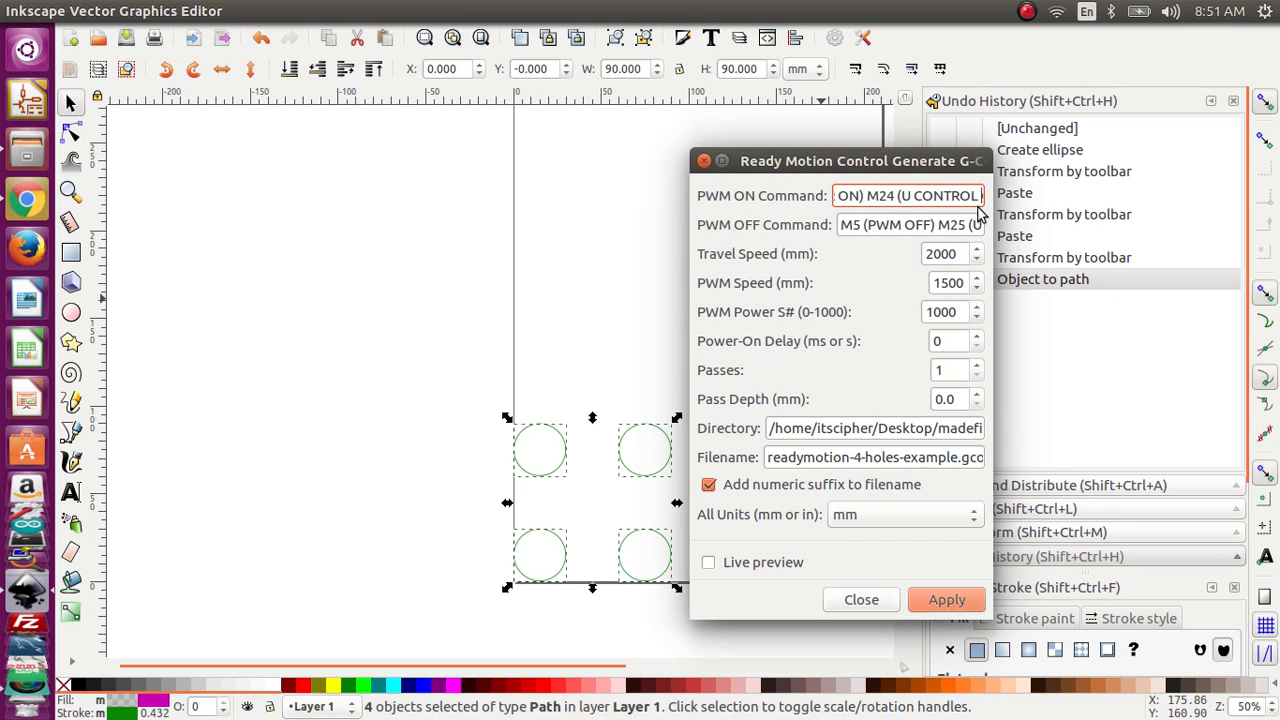
key("Right")
key("Right")
key("Right")
key("Right")
key("Right")
key("Right")
key("Right")
key("Right")
key("Right")
key("Right")
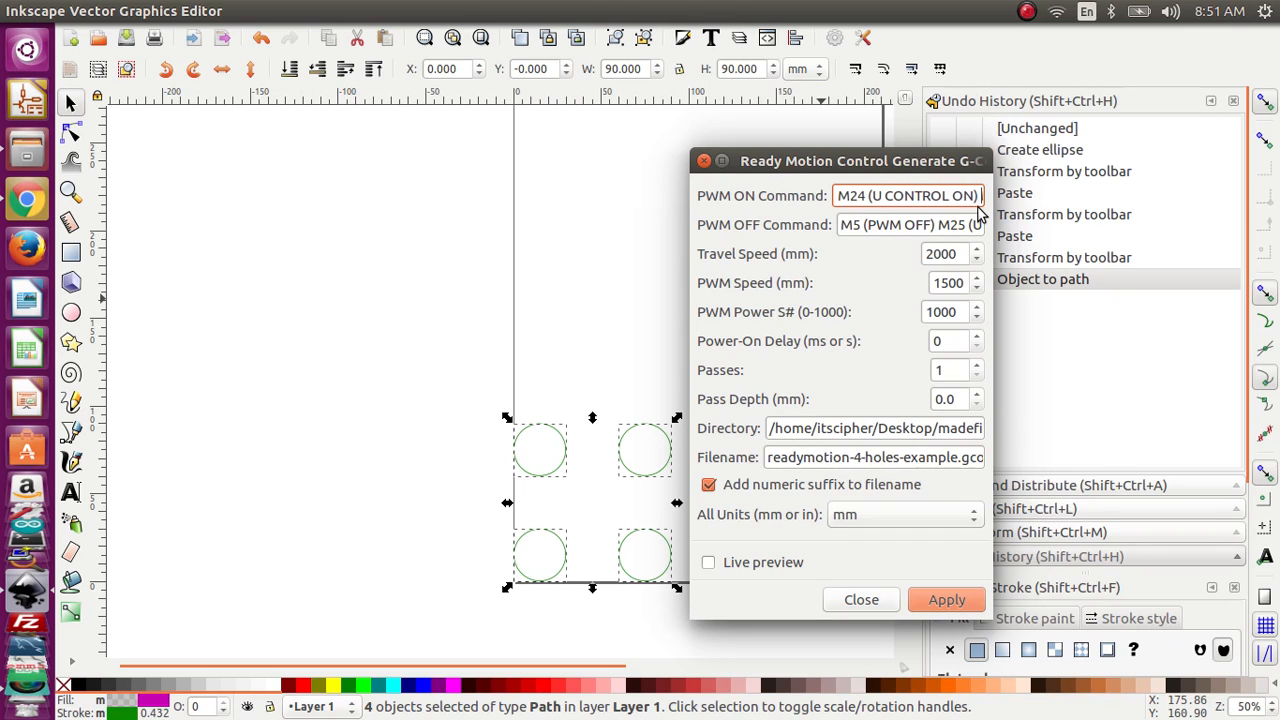
key("Right")
key("Right")
key("Right")
key("Right")
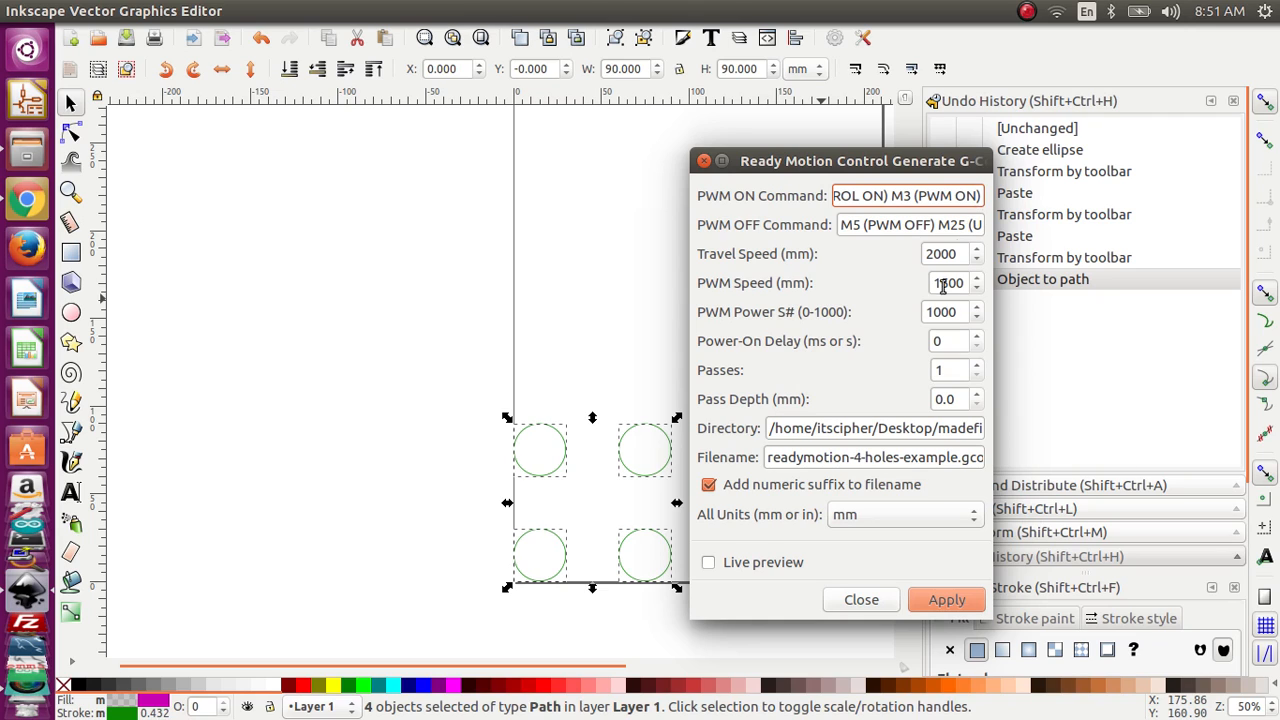
Step: Compare the PWM ON and PWM OFF commands and read the PWM OFF command through to its end
double_click(963, 314)
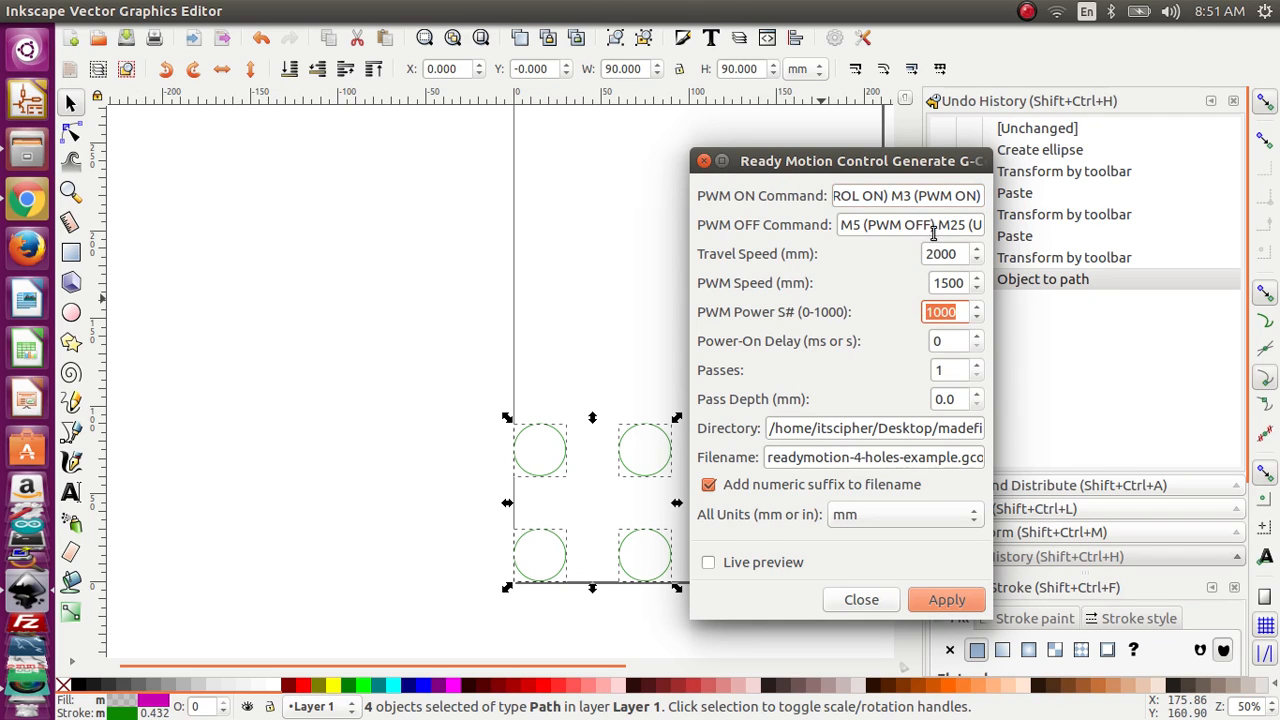
left_click_drag(908, 226, 735, 227)
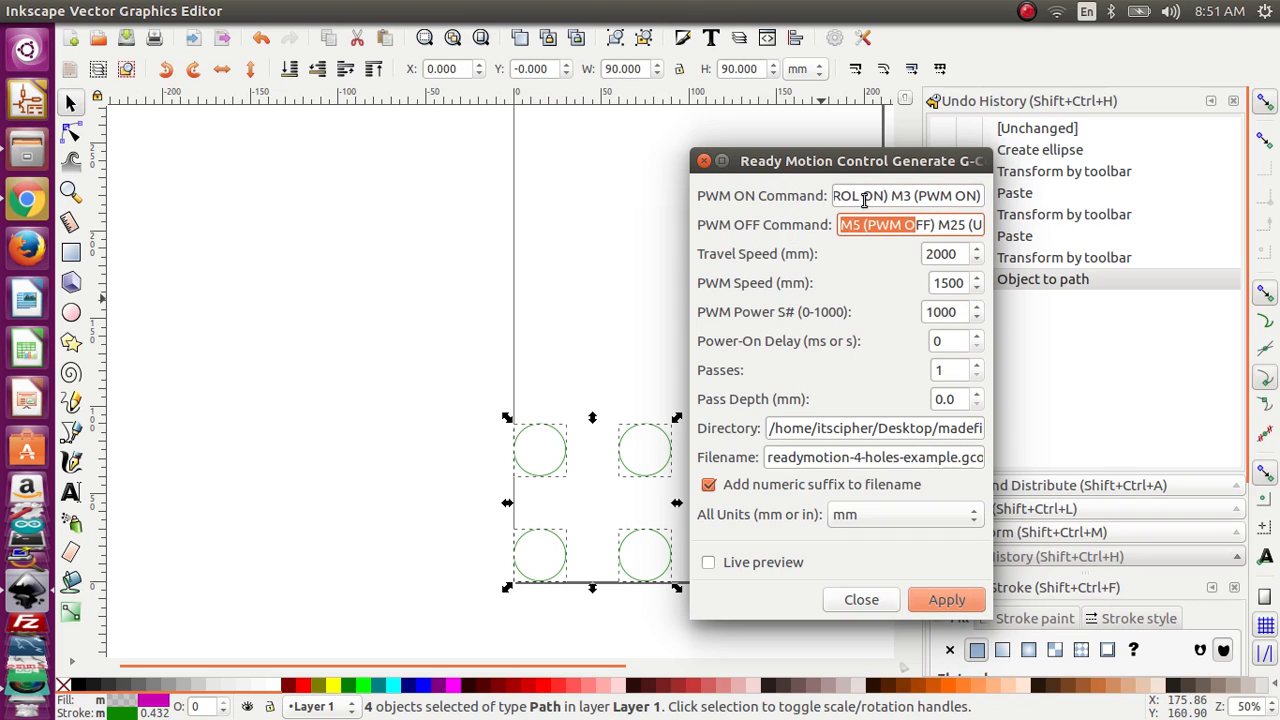
left_click_drag(880, 195, 745, 196)
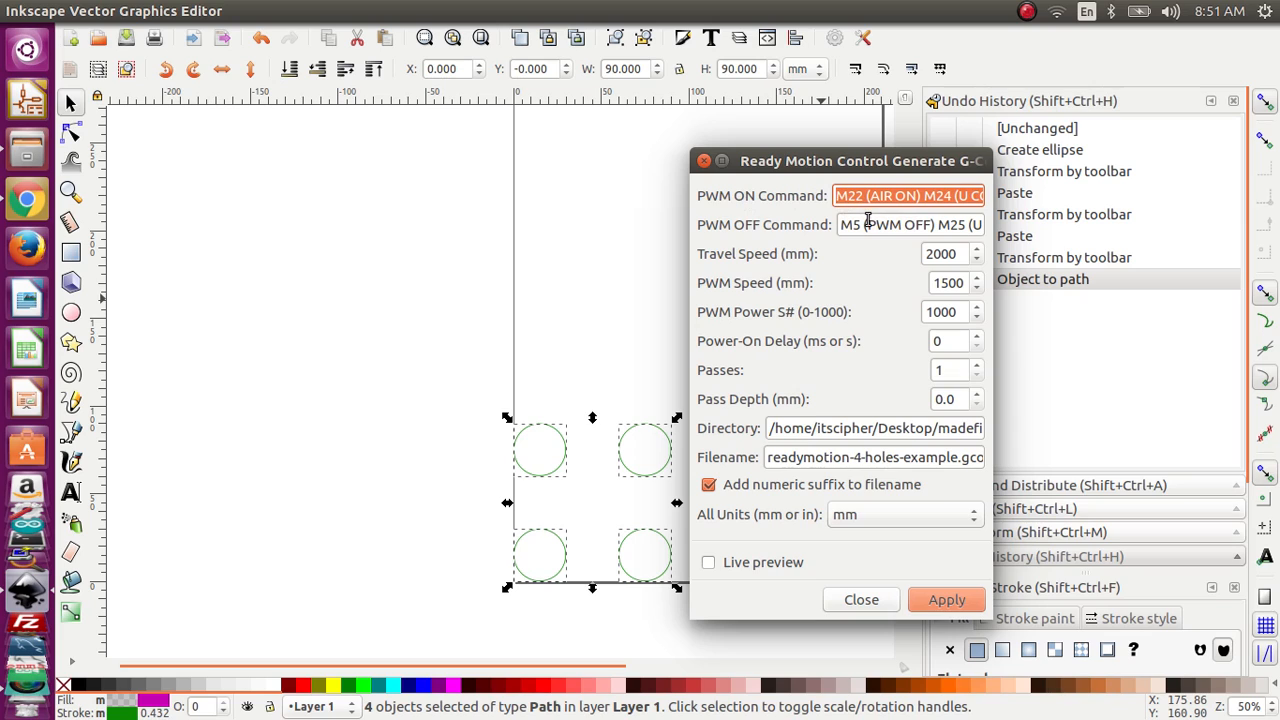
left_click_drag(865, 224, 830, 226)
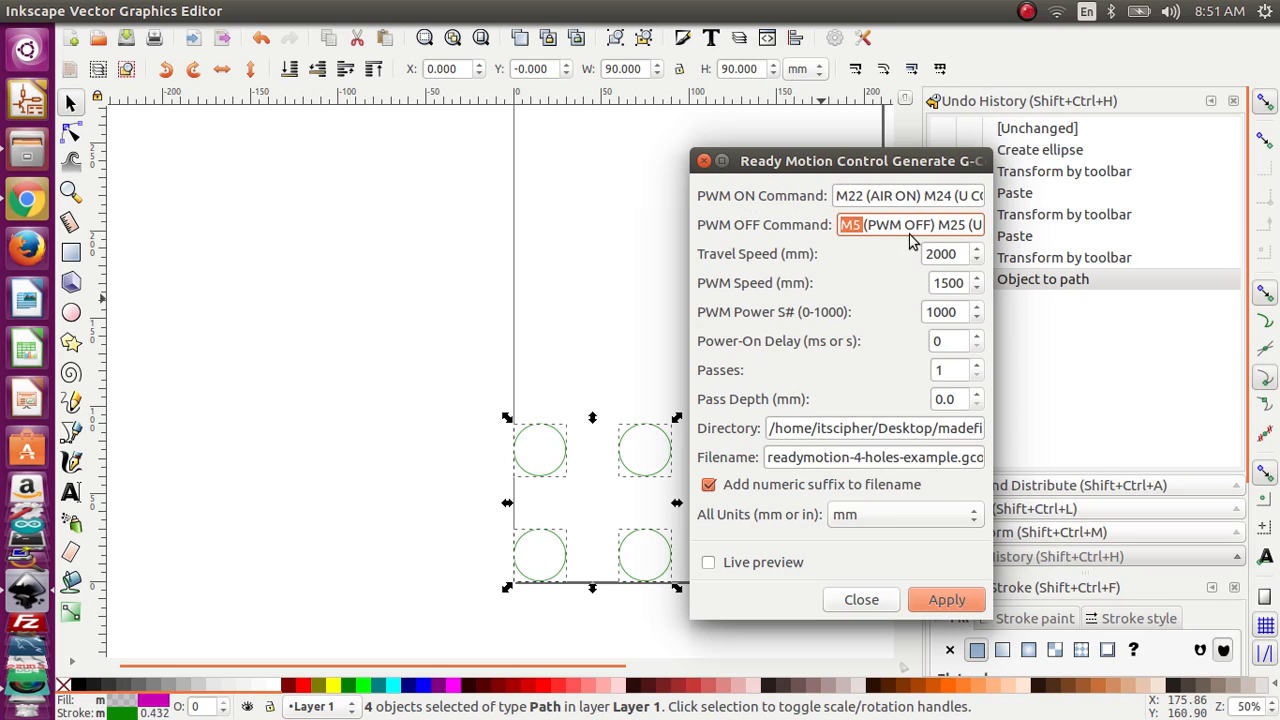
left_click(888, 225)
left_click_drag(865, 224, 930, 232)
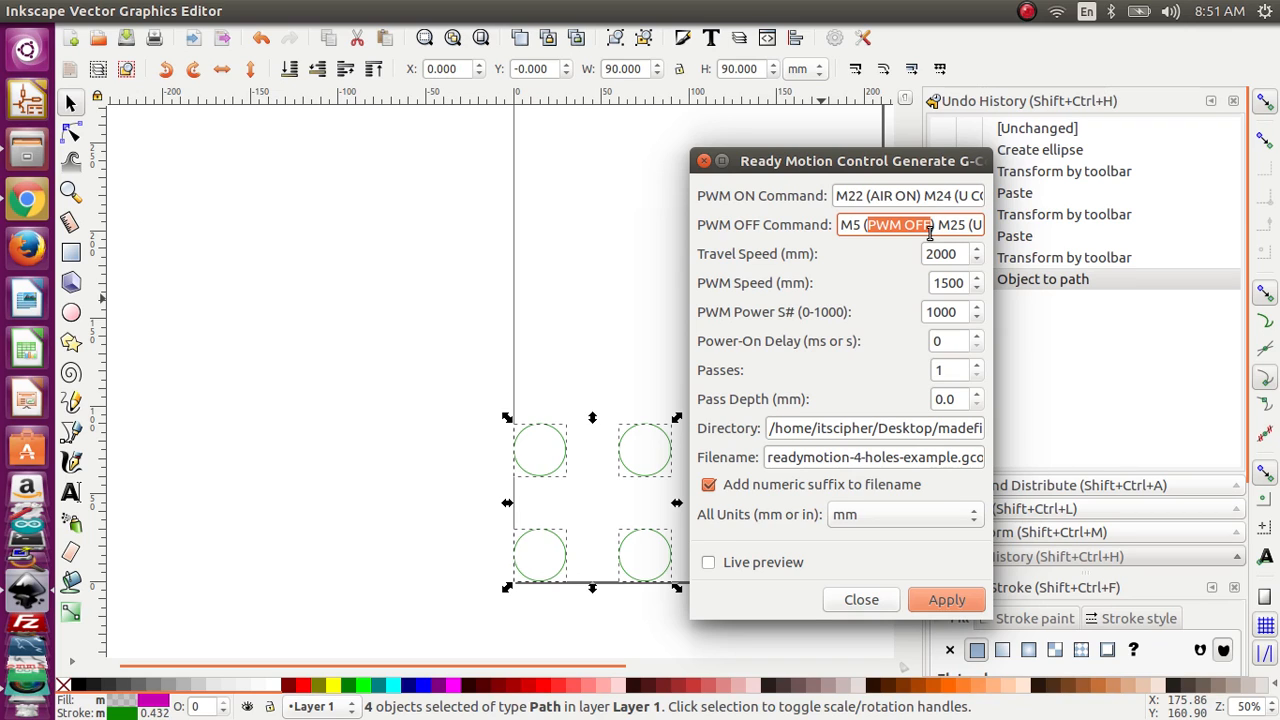
key("Left")
key("Left")
key("Left")
key("Left")
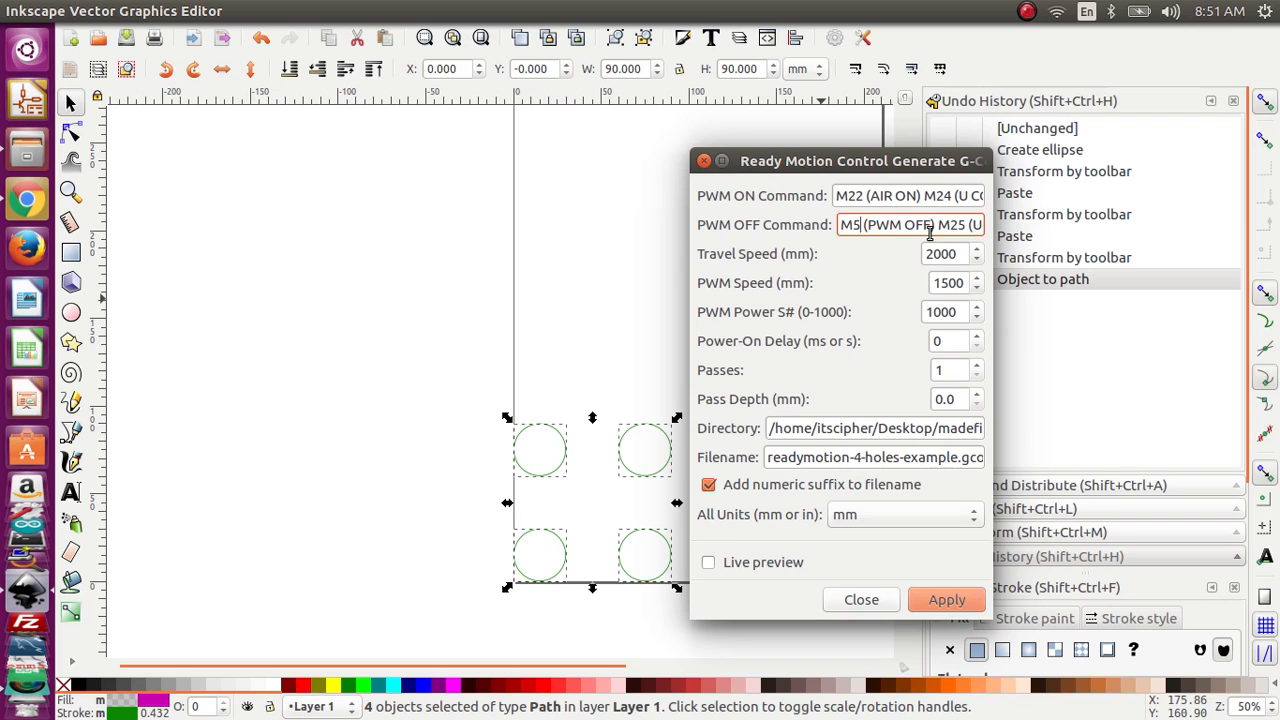
key("Right")
key("Right")
key("Right")
key("Right")
key("Right")
key("Right")
key("Right")
key("Right")
key("Right")
key("Right")
key("Right")
key("Right")
key("Right")
key("Right")
key("Right")
key("Right")
key("Right")
key("Right")
key("Right")
key("Right")
key("Right")
key("Right")
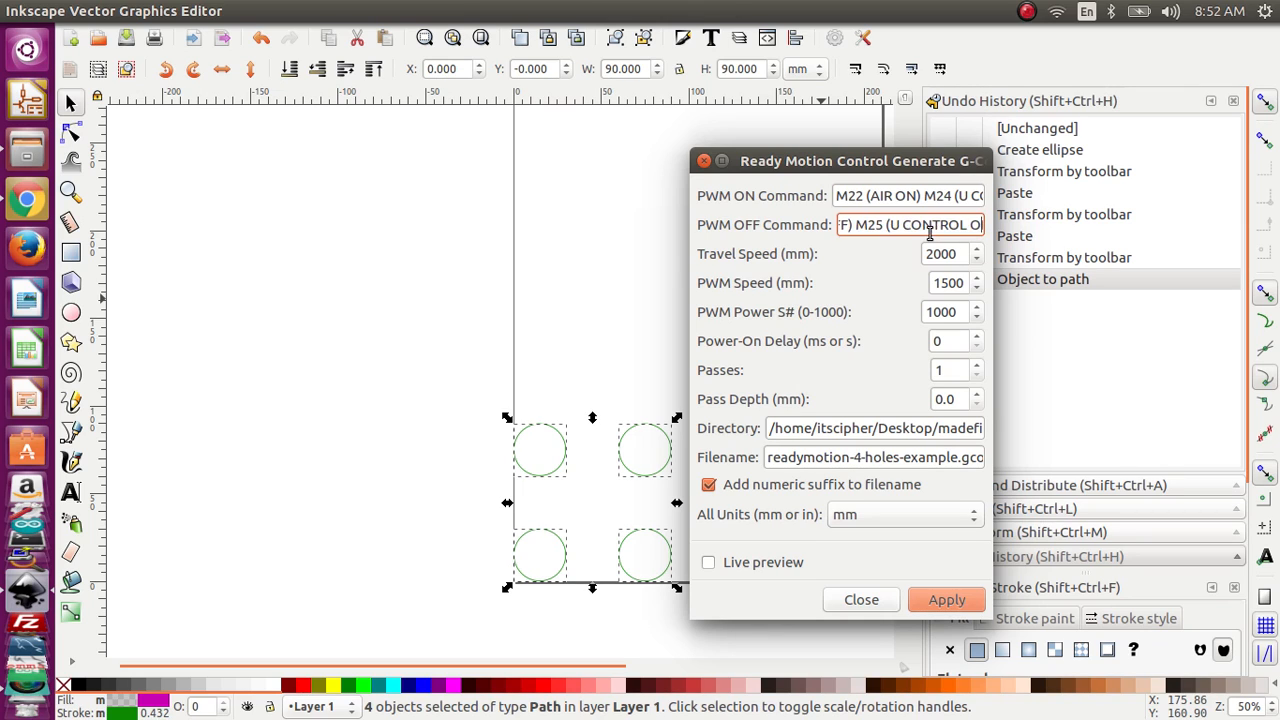
key("Right")
key("Right")
key("Right")
key("Right")
key("Right")
key("Right")
key("Right")
key("Right")
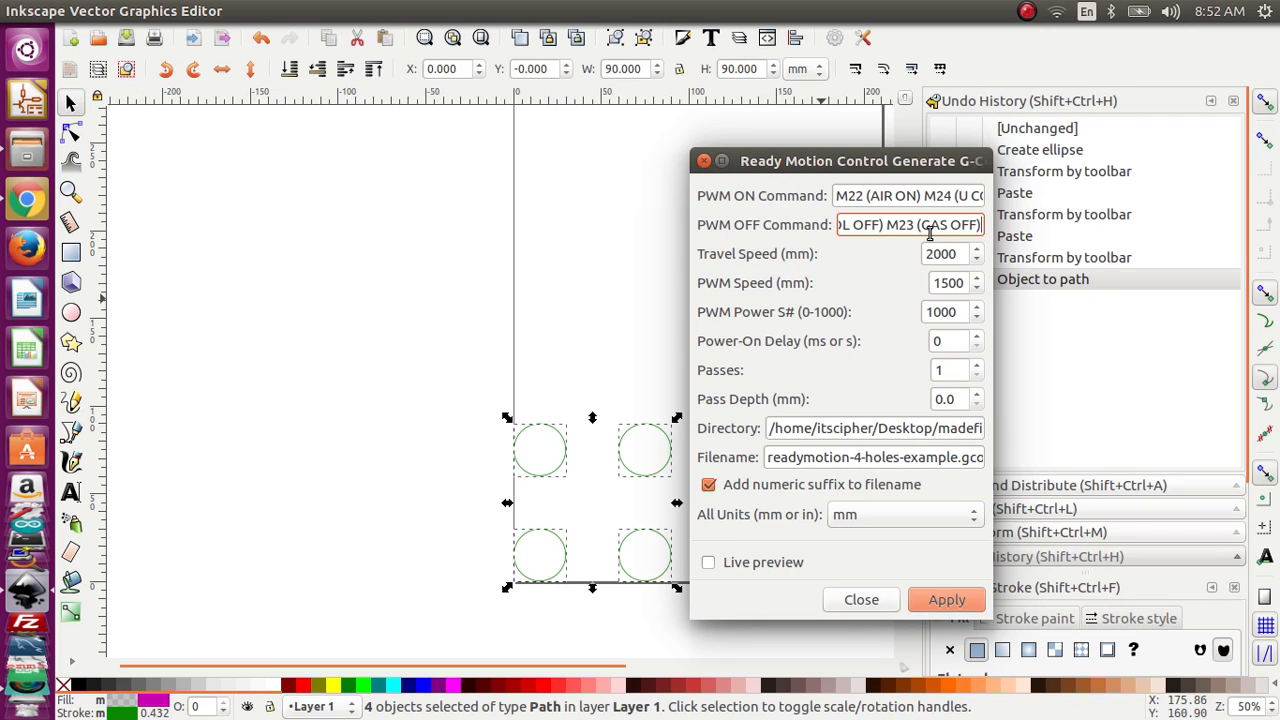
Step: Review the travel speed, PWM speed and PWM power settings along with the end of the PWM ON command
double_click(950, 254)
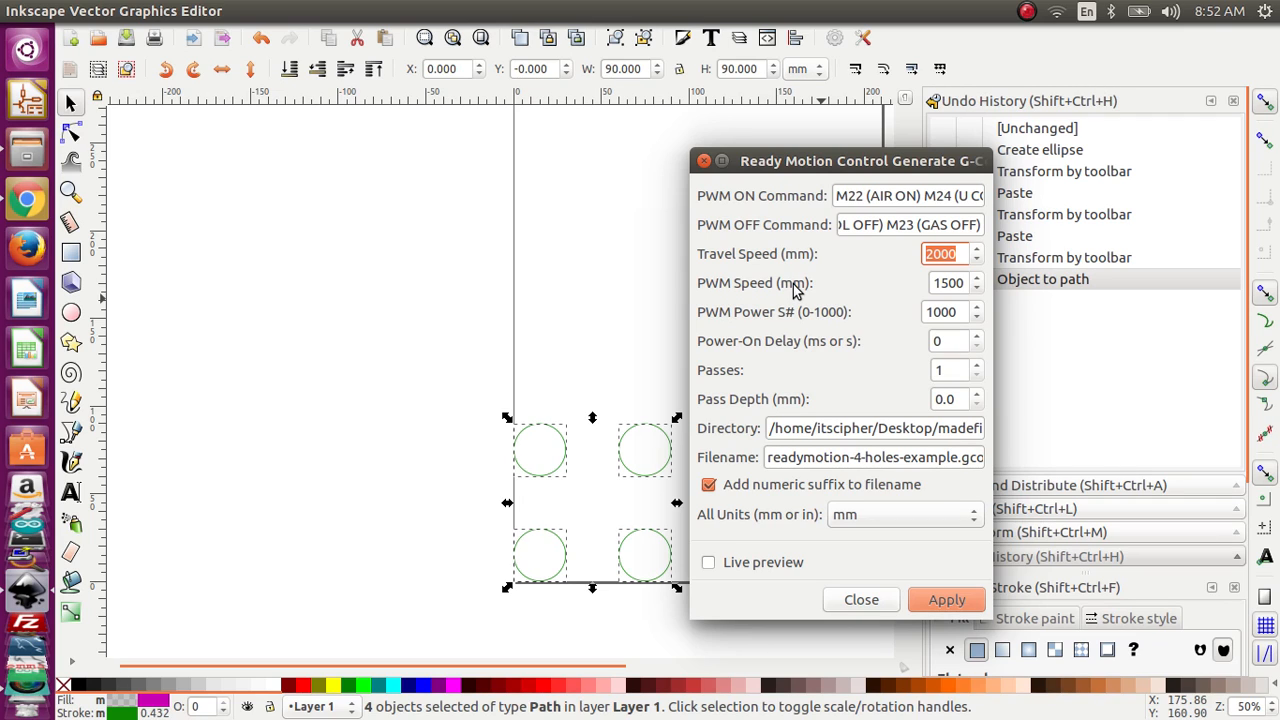
left_click(938, 284)
left_click_drag(938, 284, 963, 285)
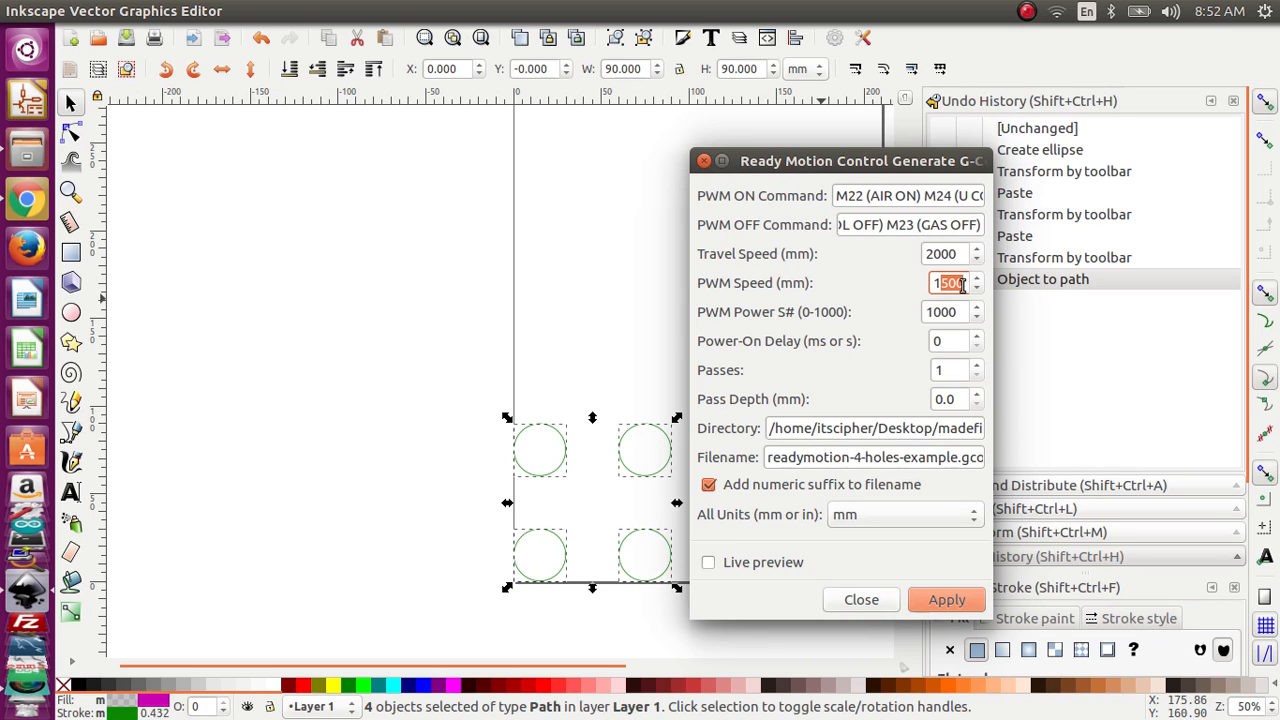
left_click(948, 312)
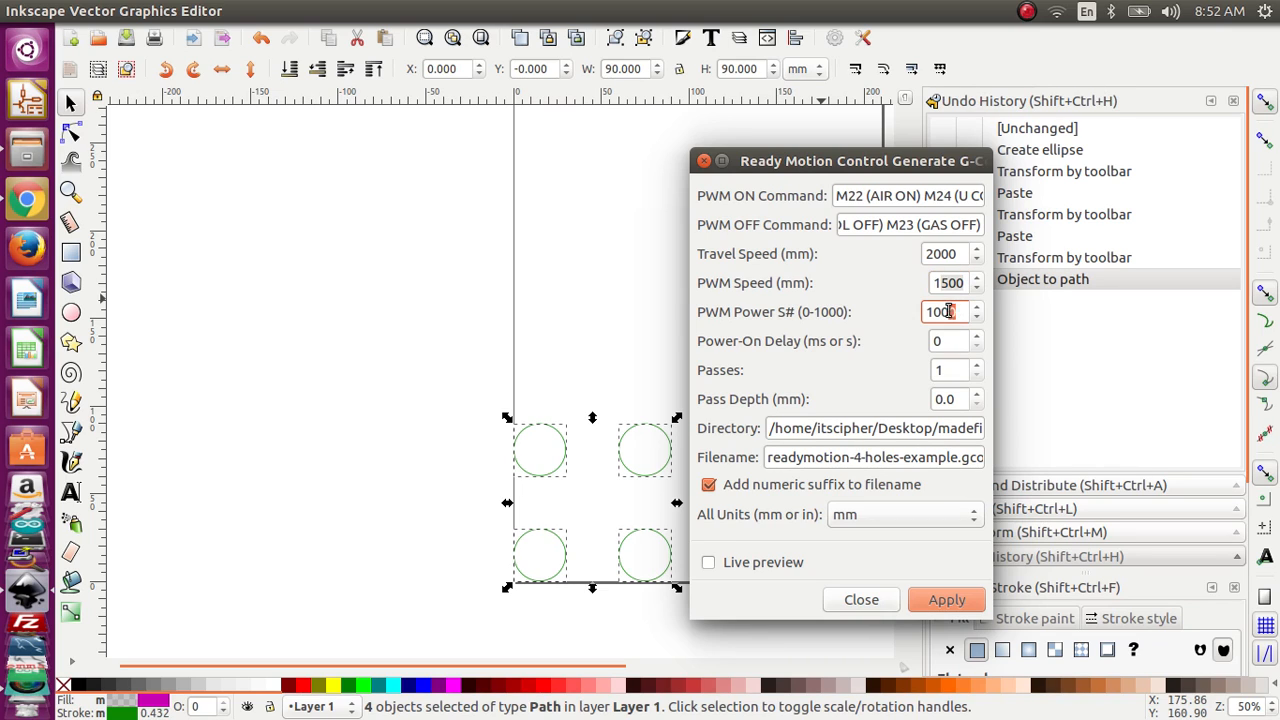
left_click_drag(949, 311, 928, 304)
left_click_drag(949, 194, 1074, 194)
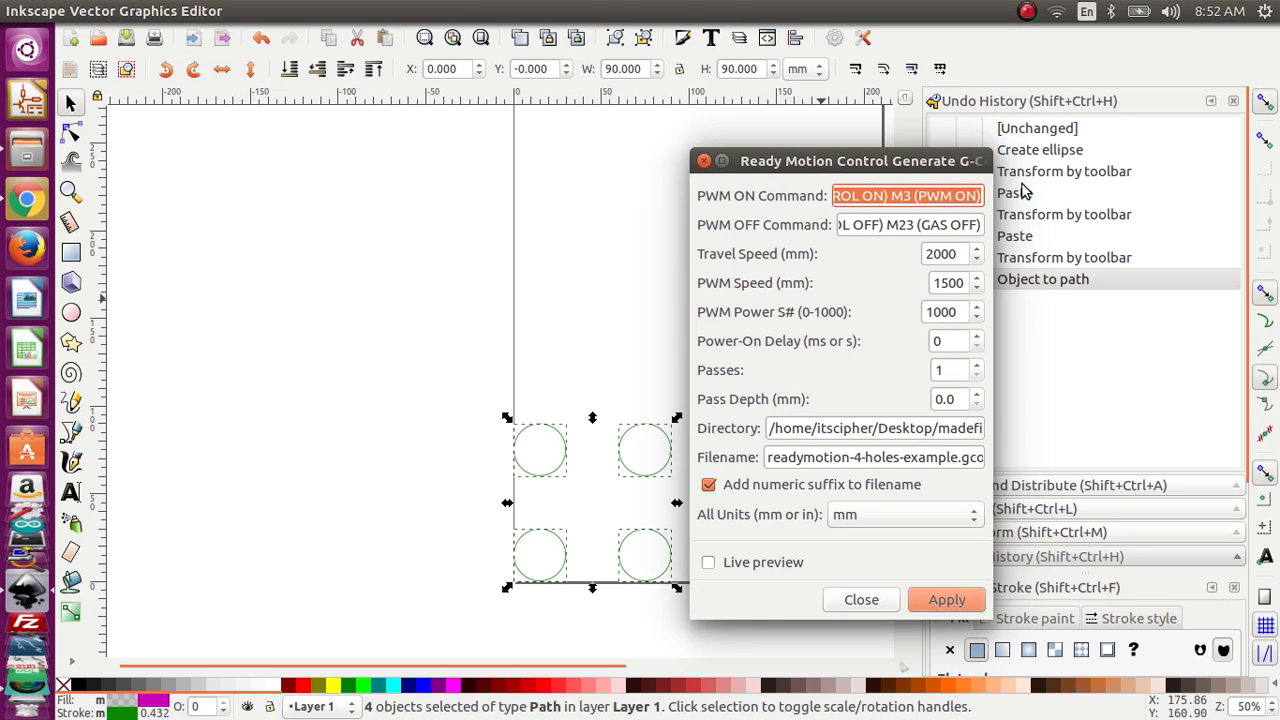
left_click(938, 196)
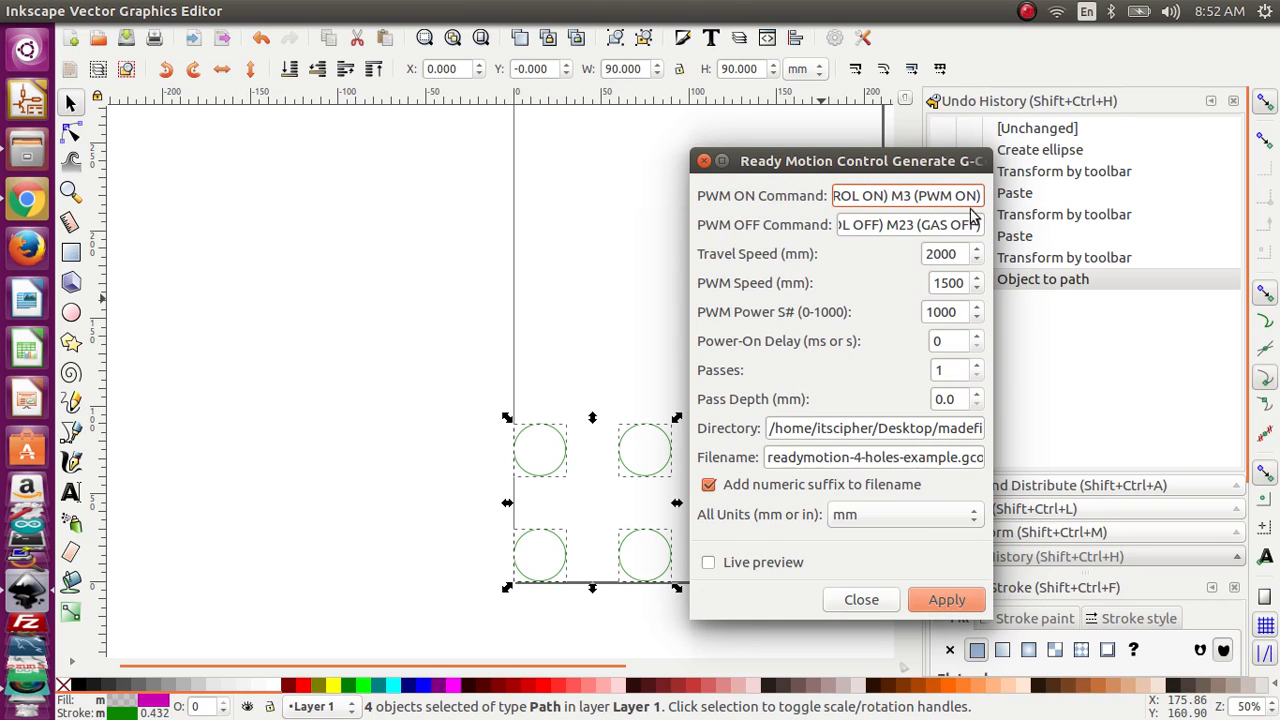
Step: Try a PWM power of 500 and restore it to 1000
left_click(957, 313)
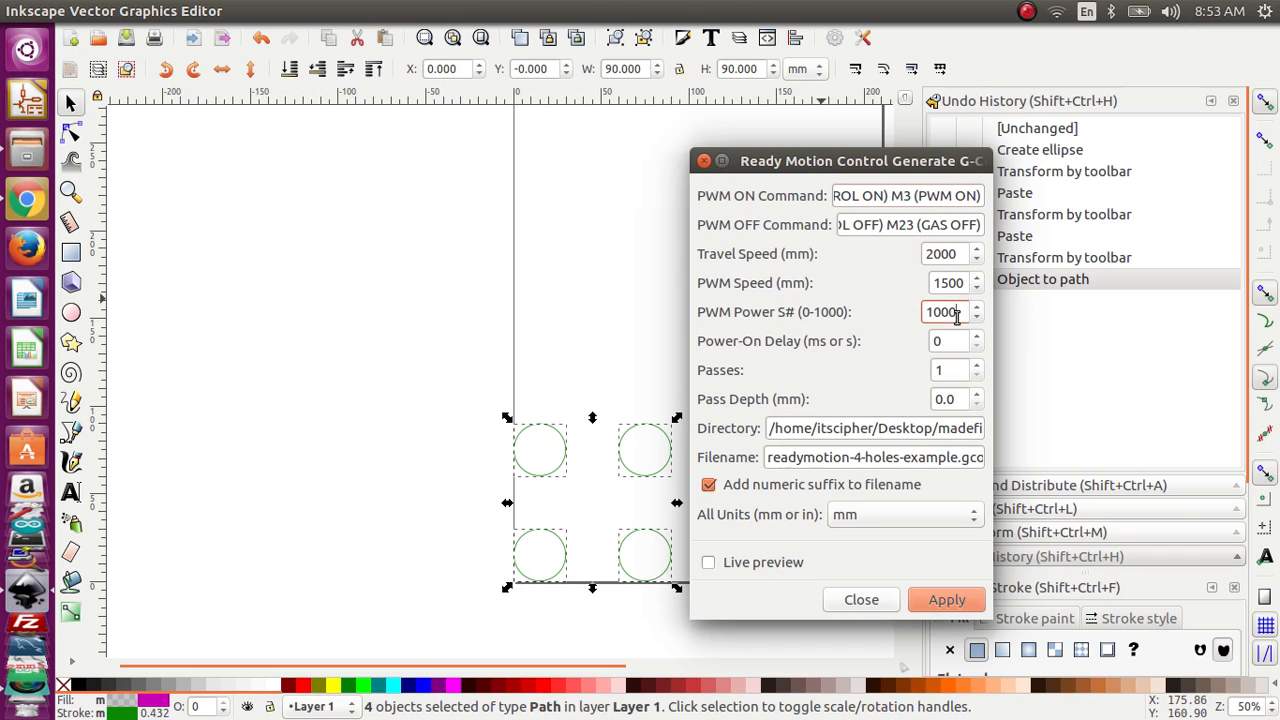
double_click(957, 313)
type("500")
key("Tab")
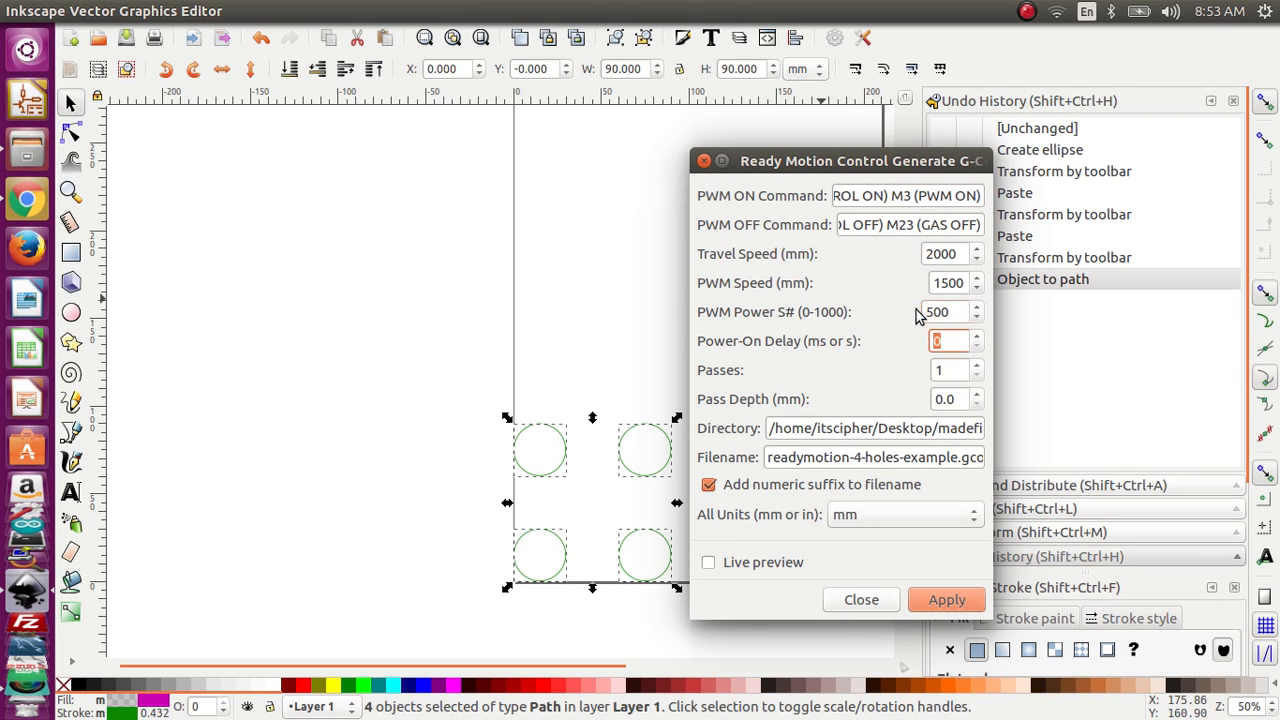
double_click(957, 312)
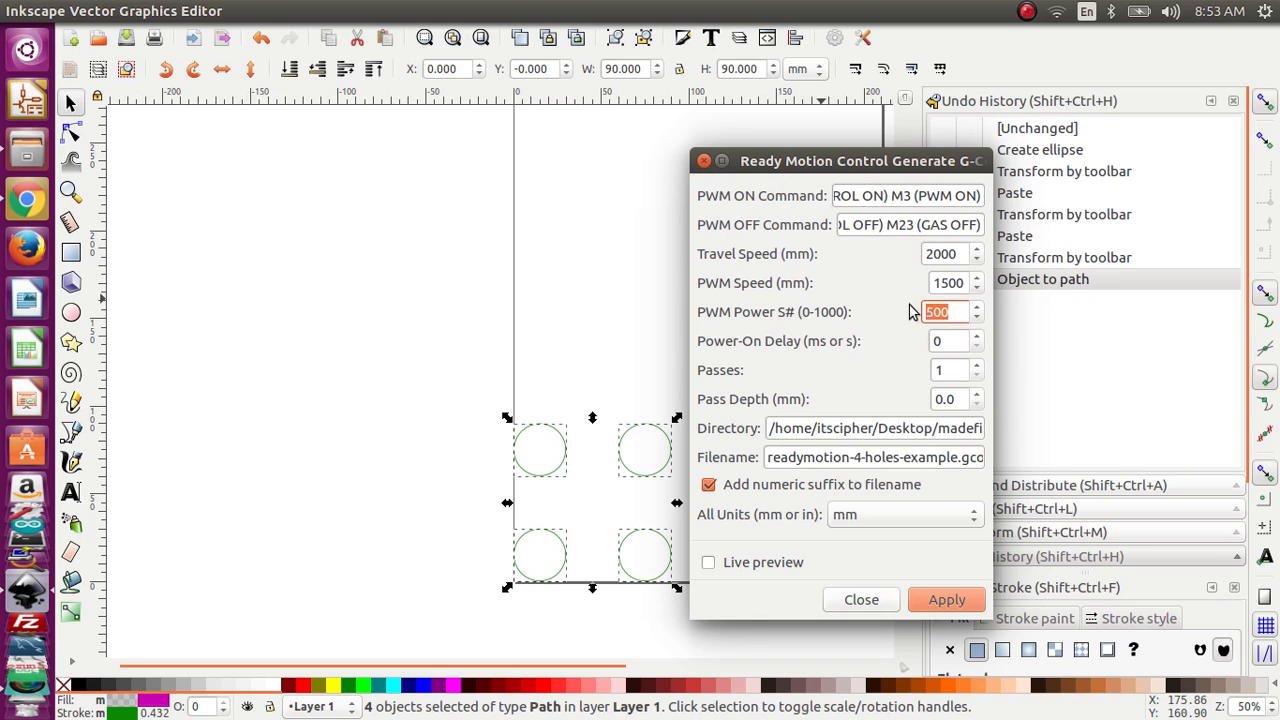
type("1000")
key("Tab")
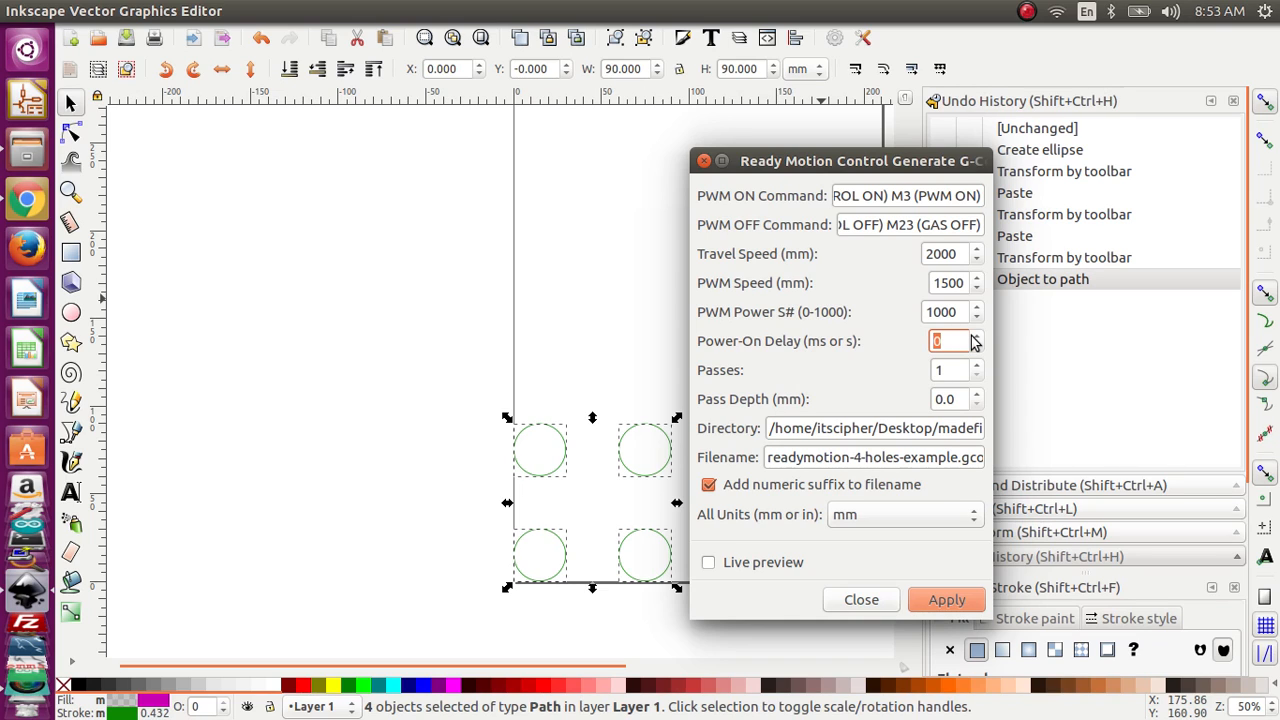
Step: Try power-on delays of .5 and 100, and reset the delay to 0
type(".5")
left_click_drag(949, 338, 913, 338)
type("100")
left_click_drag(966, 341, 910, 341)
type("0")
key("Tab")
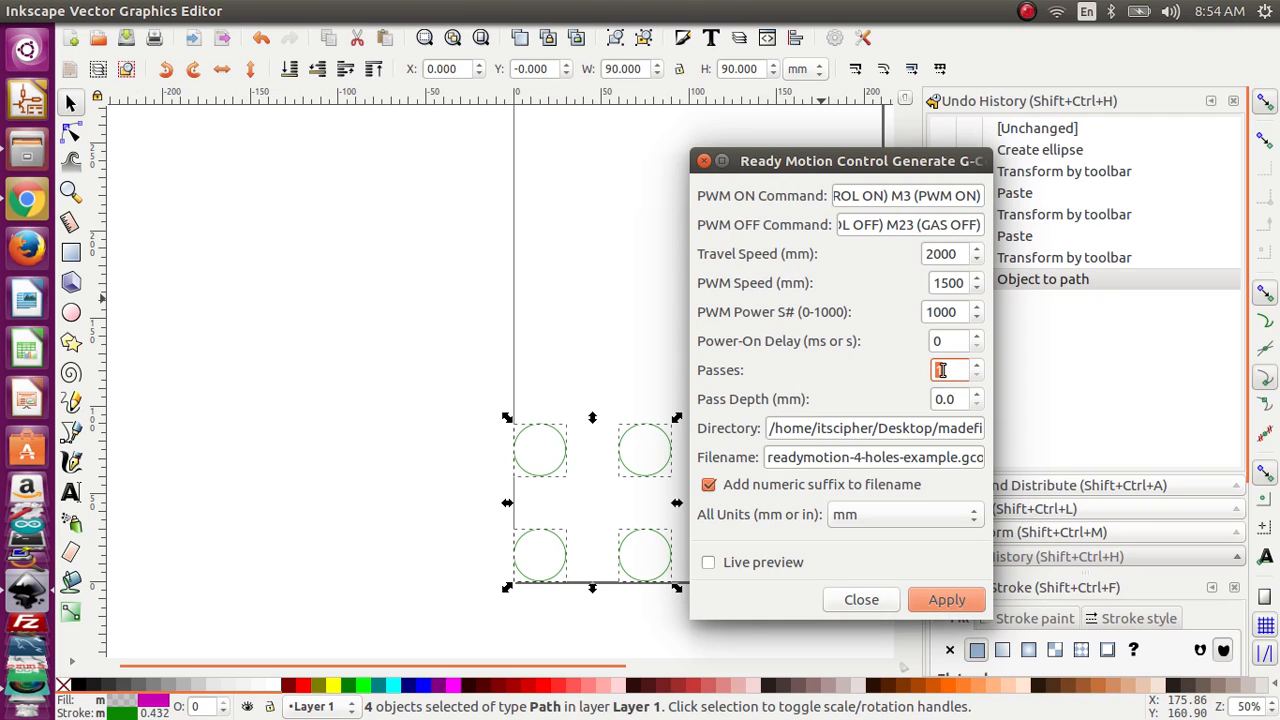
Step: Try 5 passes with a pass depth of 1 mm, and restore 1 pass at 0 mm depth
type("5")
left_click_drag(962, 399, 925, 399)
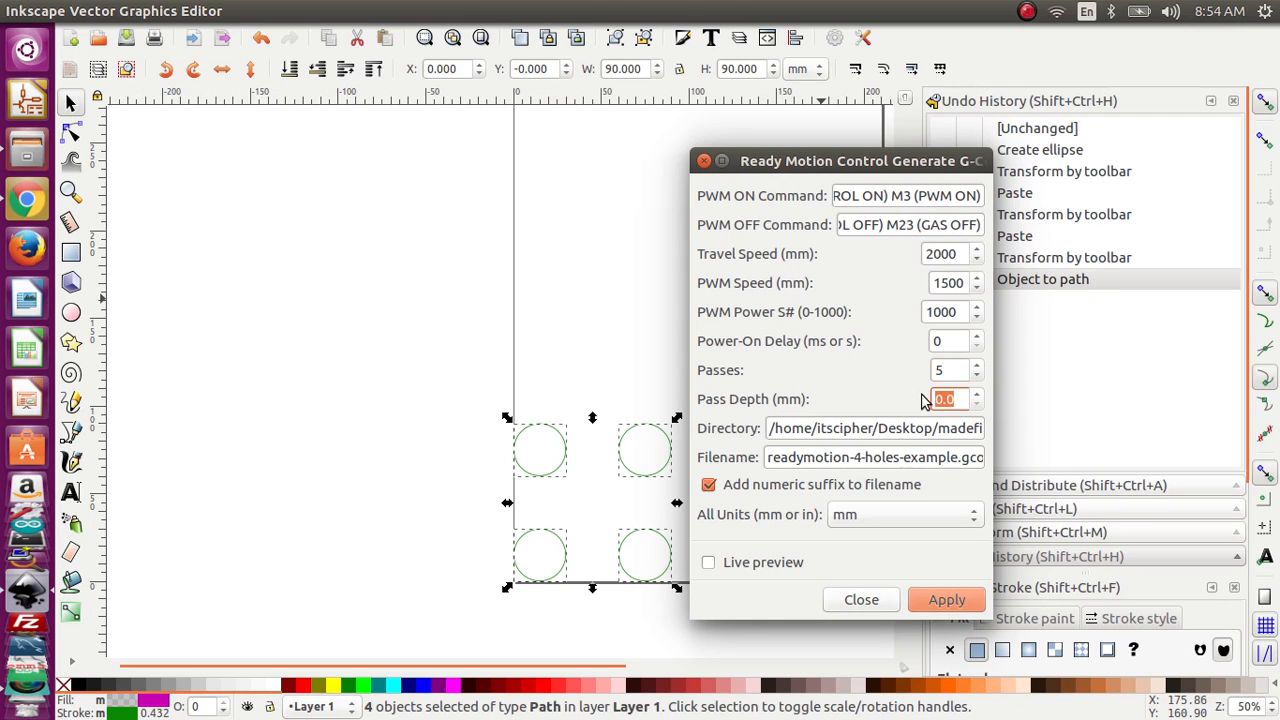
type("1")
type("0")
double_click(940, 370)
type("0")
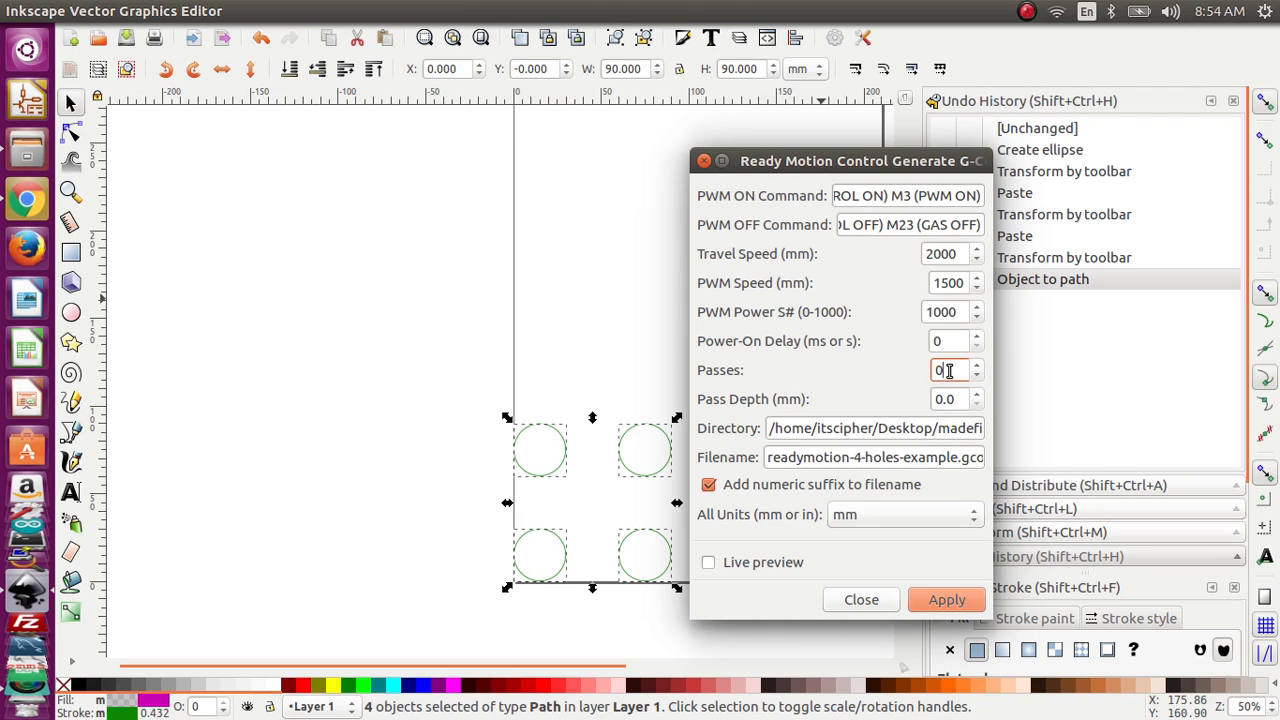
key("BackSpace")
type("1")
Step: Review the output directory, the filename and the numeric suffix option, leaving the suffix enabled
left_click_drag(790, 430, 1025, 430)
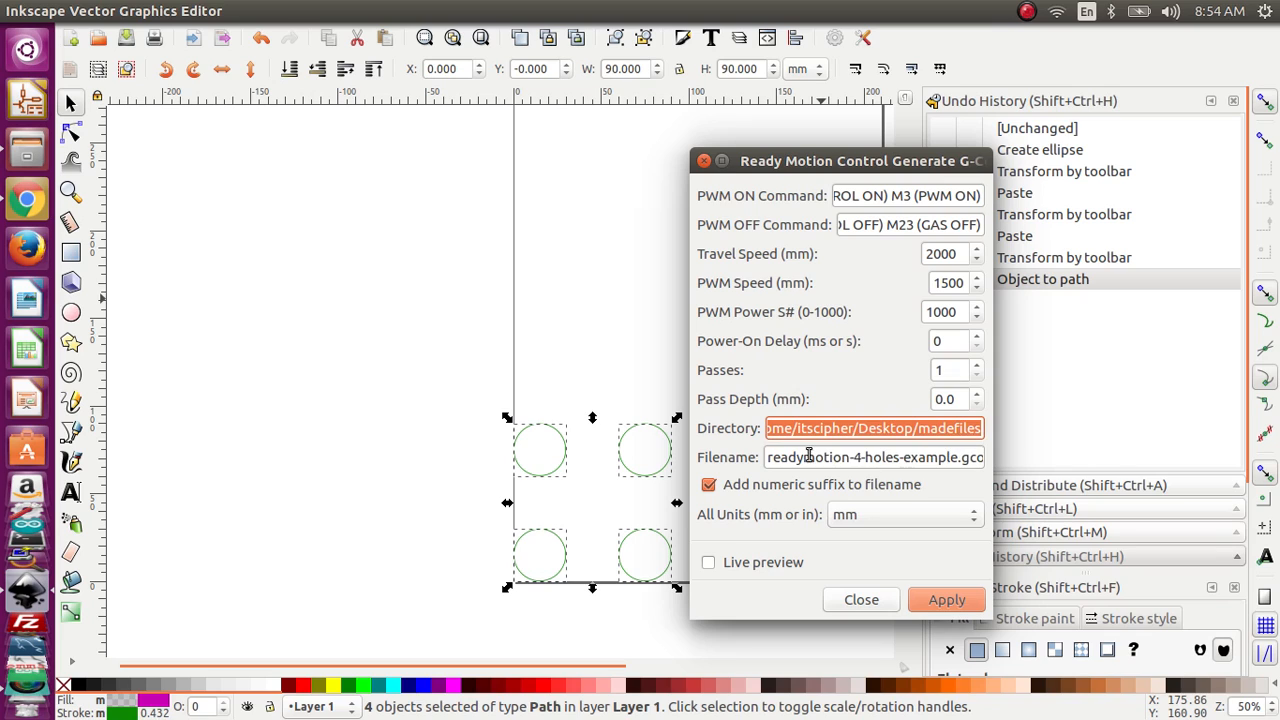
left_click_drag(812, 457, 950, 457)
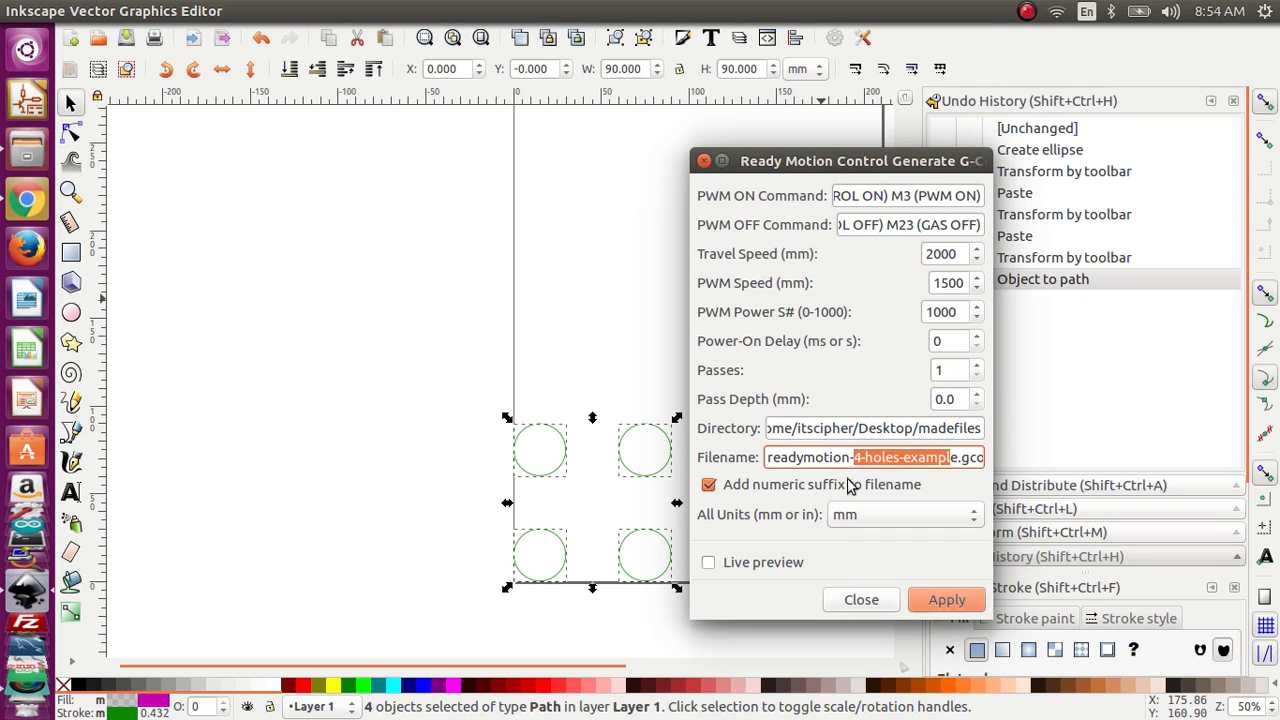
left_click(709, 485)
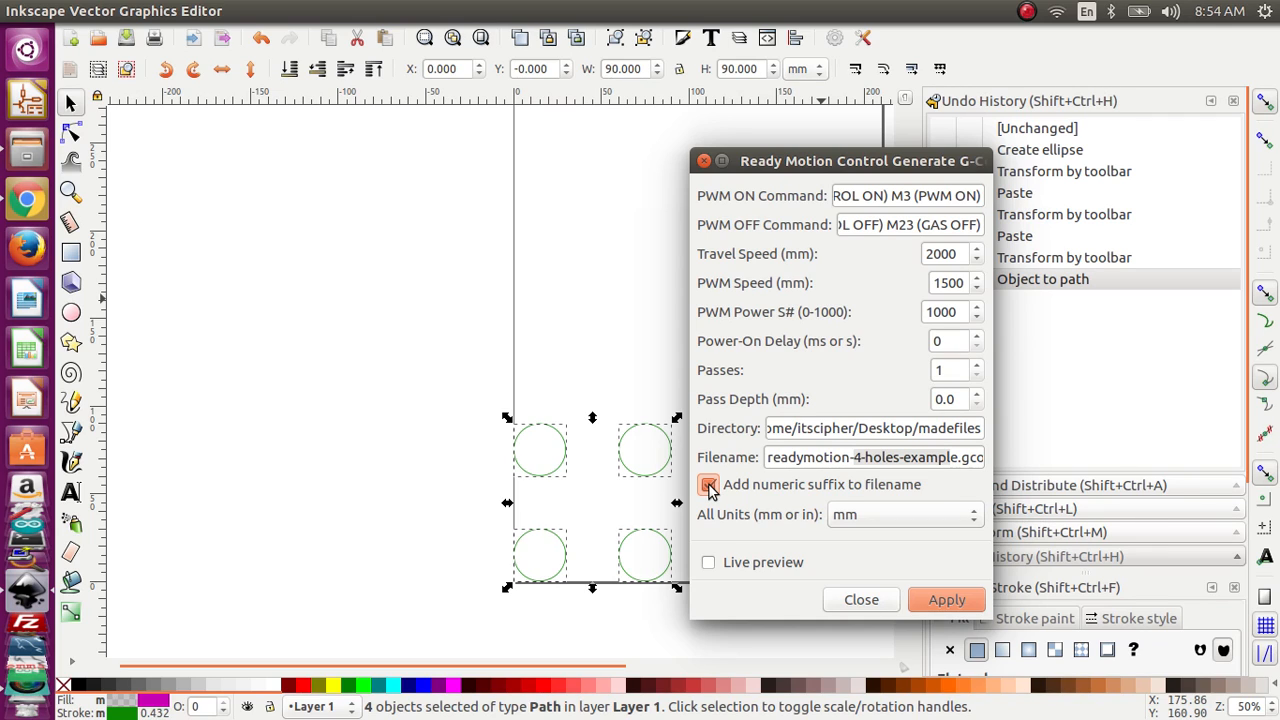
left_click(709, 486)
Step: Rename the output file to readymotion-4-holes-EXAMPLE.gcode and generate the G-code from the four paths, closing the settings
left_click(898, 458)
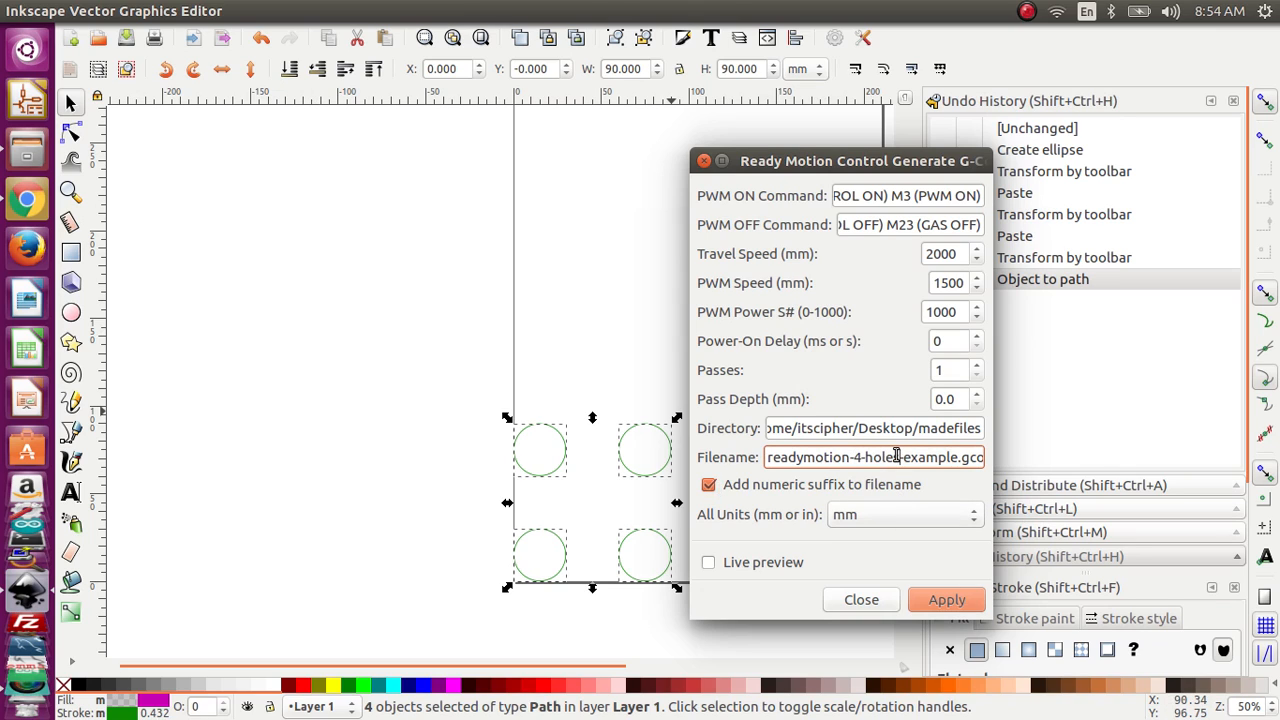
left_click(862, 457)
left_click_drag(902, 457, 955, 460)
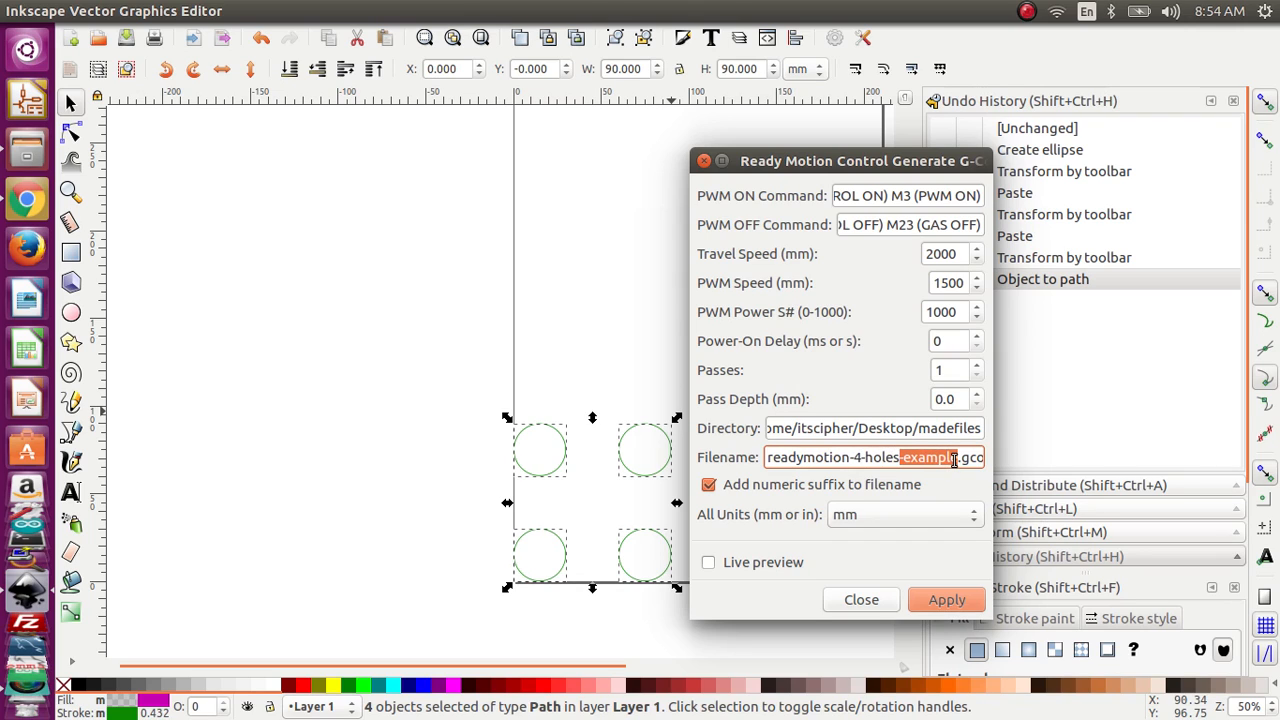
type("-EXAMPL")
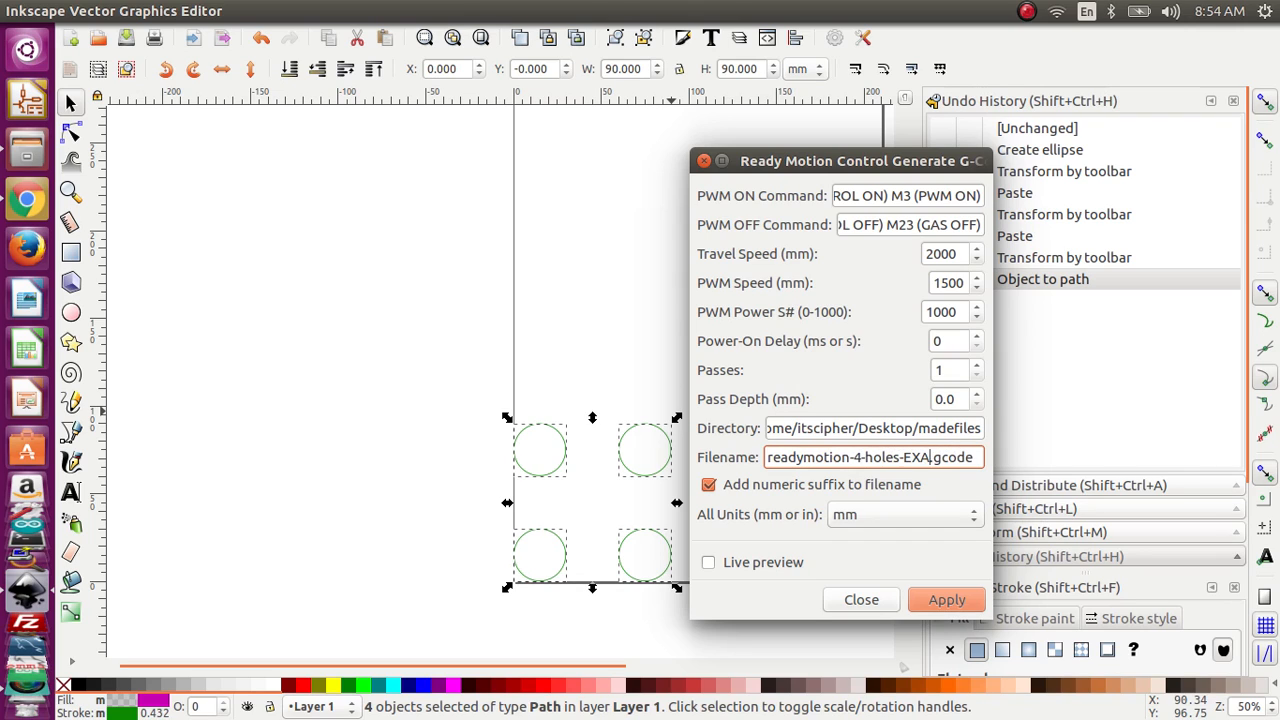
type("E")
left_click(972, 600)
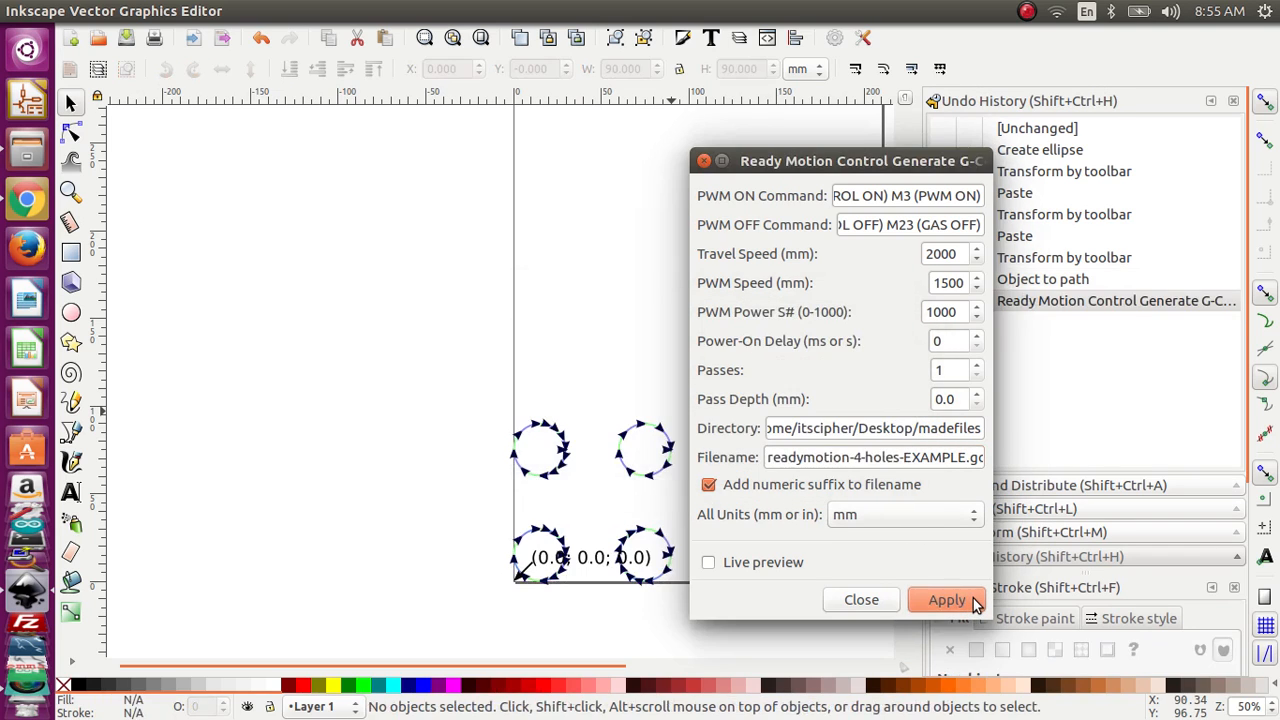
left_click(883, 602)
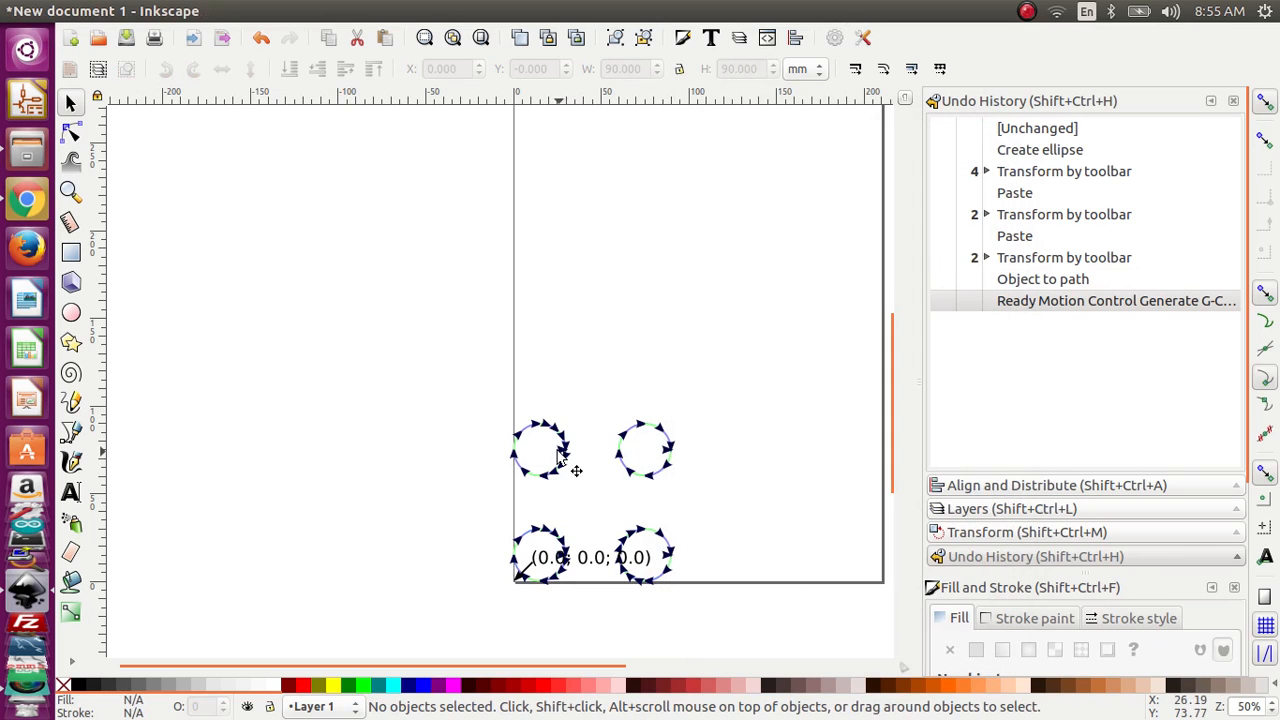
Step: Inspect the direction arrows of the generated toolpaths around the circles up close and across the whole page
scroll(575, 460, "up", 4, "ctrl")
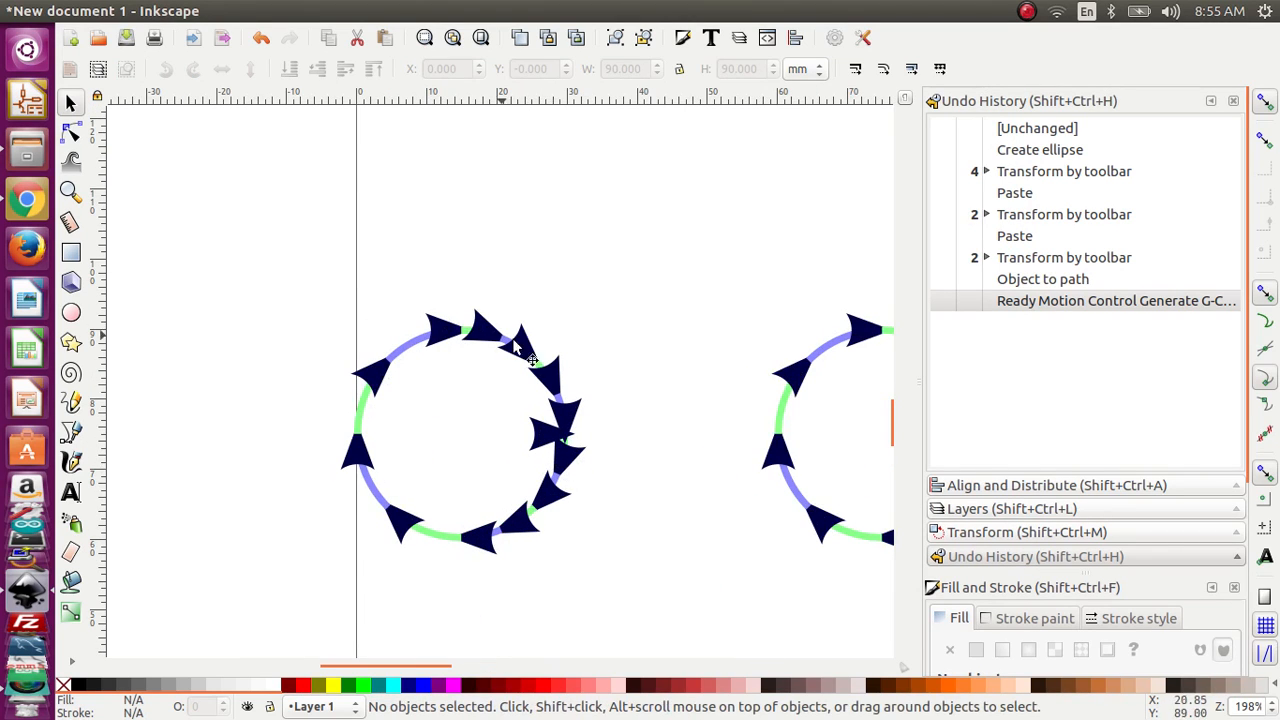
scroll(605, 387, "down", 2)
left_click_drag(788, 381, 505, 362)
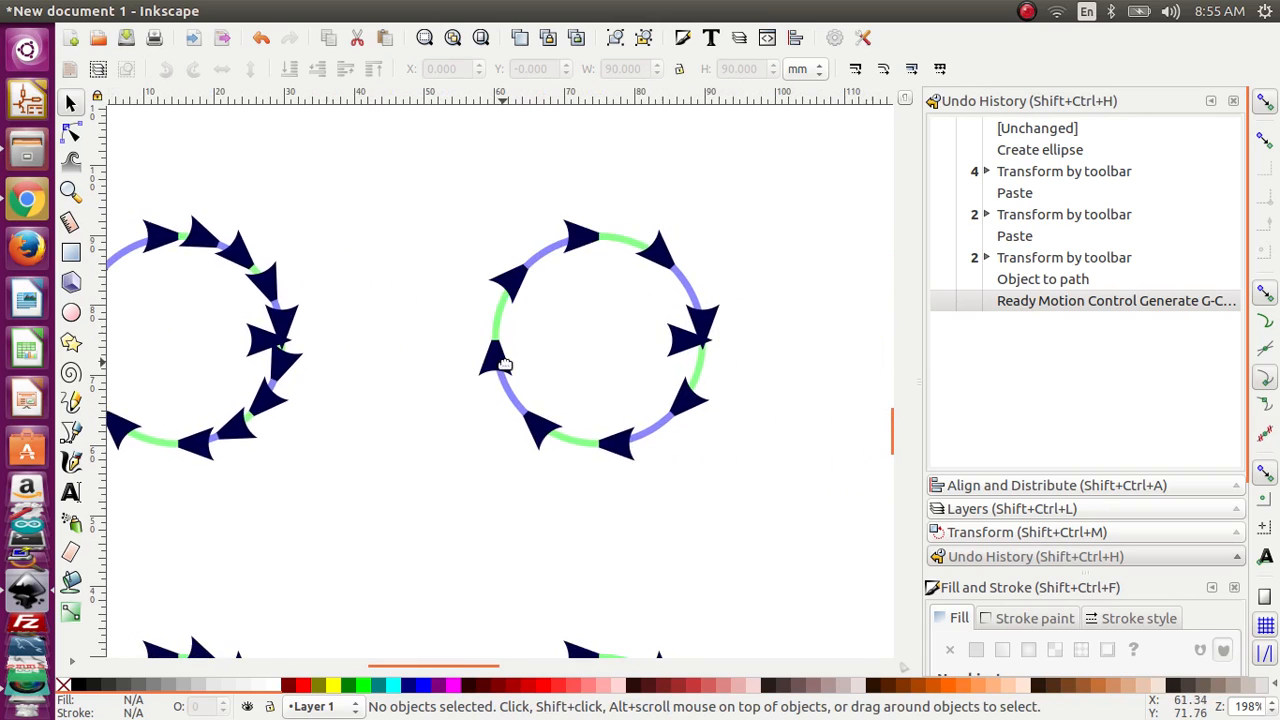
scroll(510, 361, "up", 2)
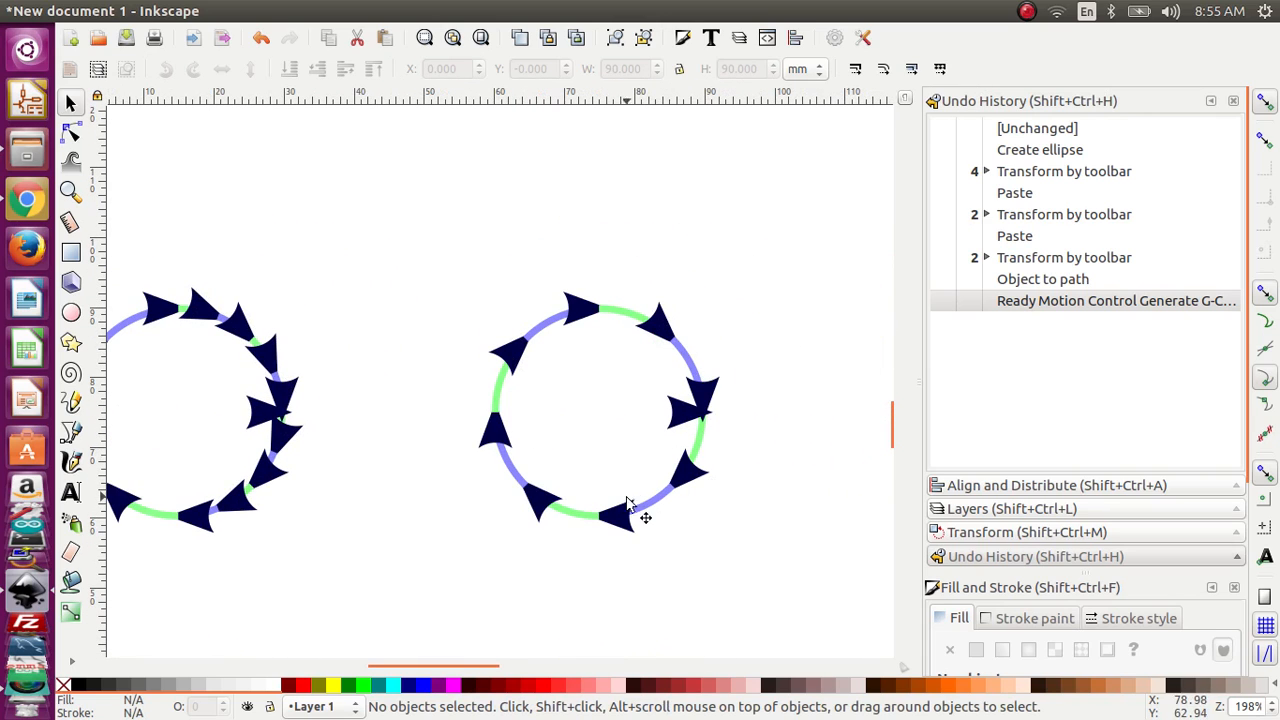
scroll(678, 425, "down", 5, "ctrl")
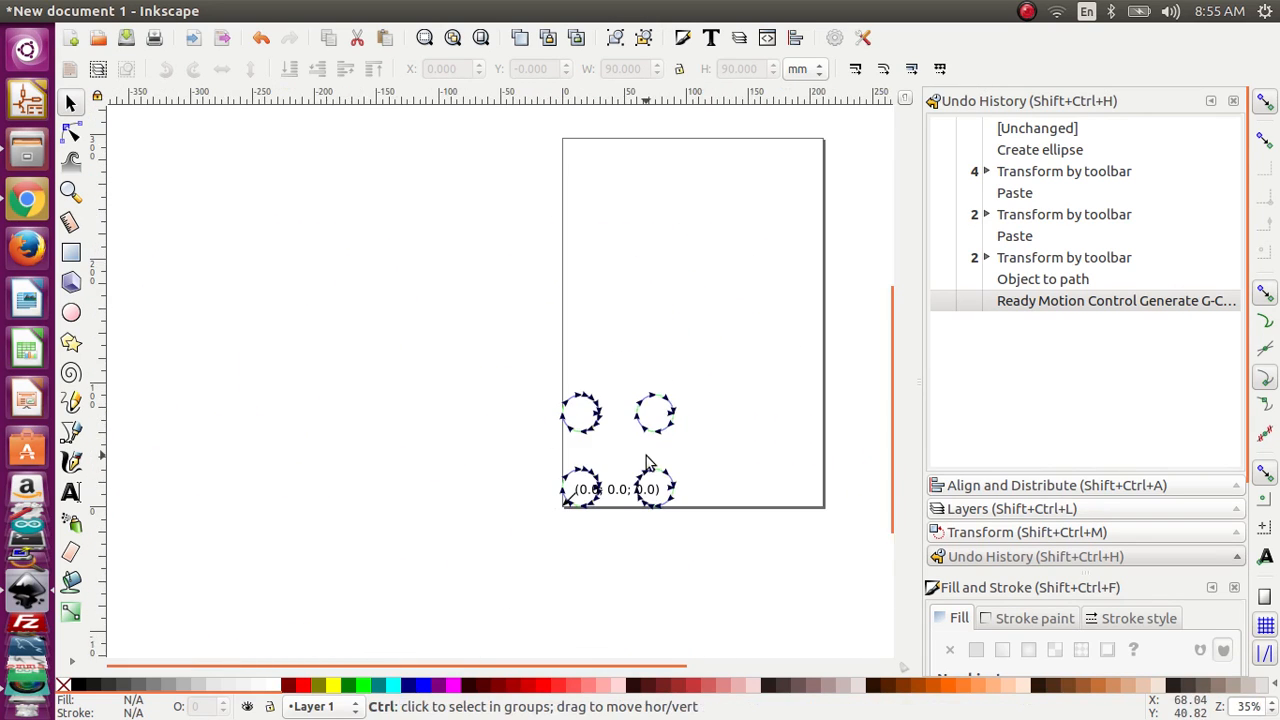
Step: Switch to the file manager and open the madefiles folder inside Desktop, showing its contents as a list
left_click(31, 154)
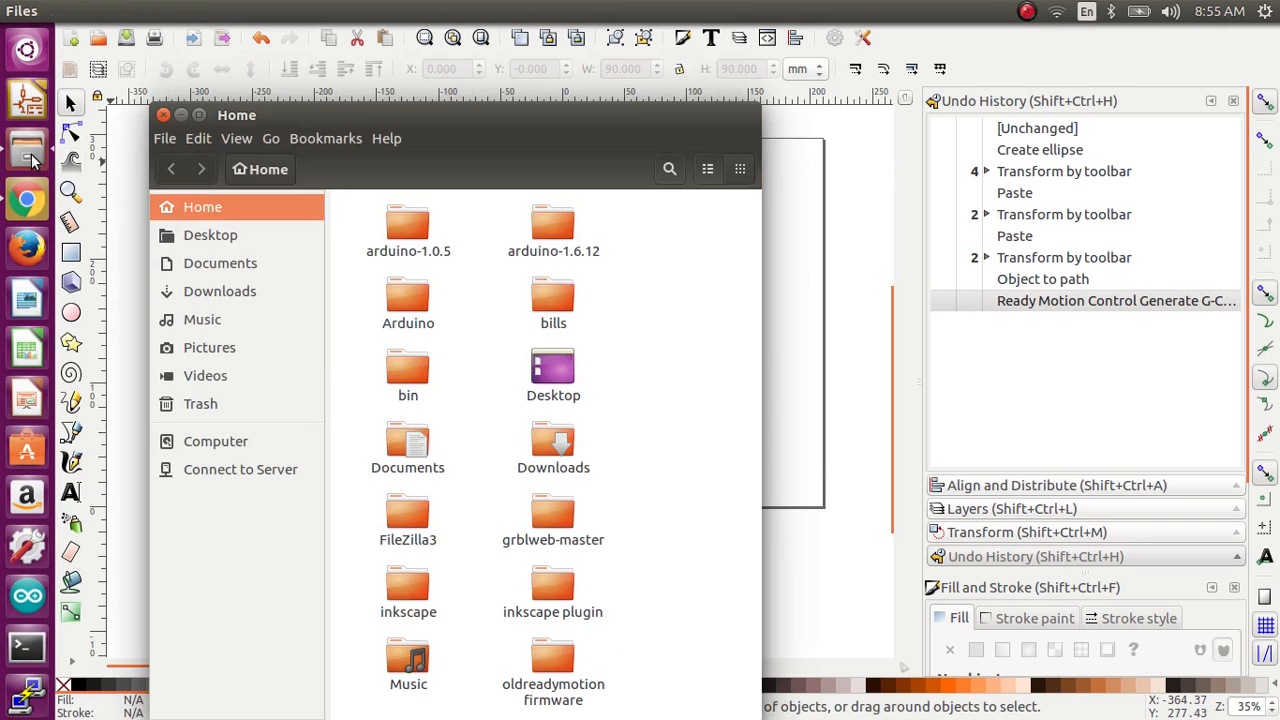
left_click(164, 115)
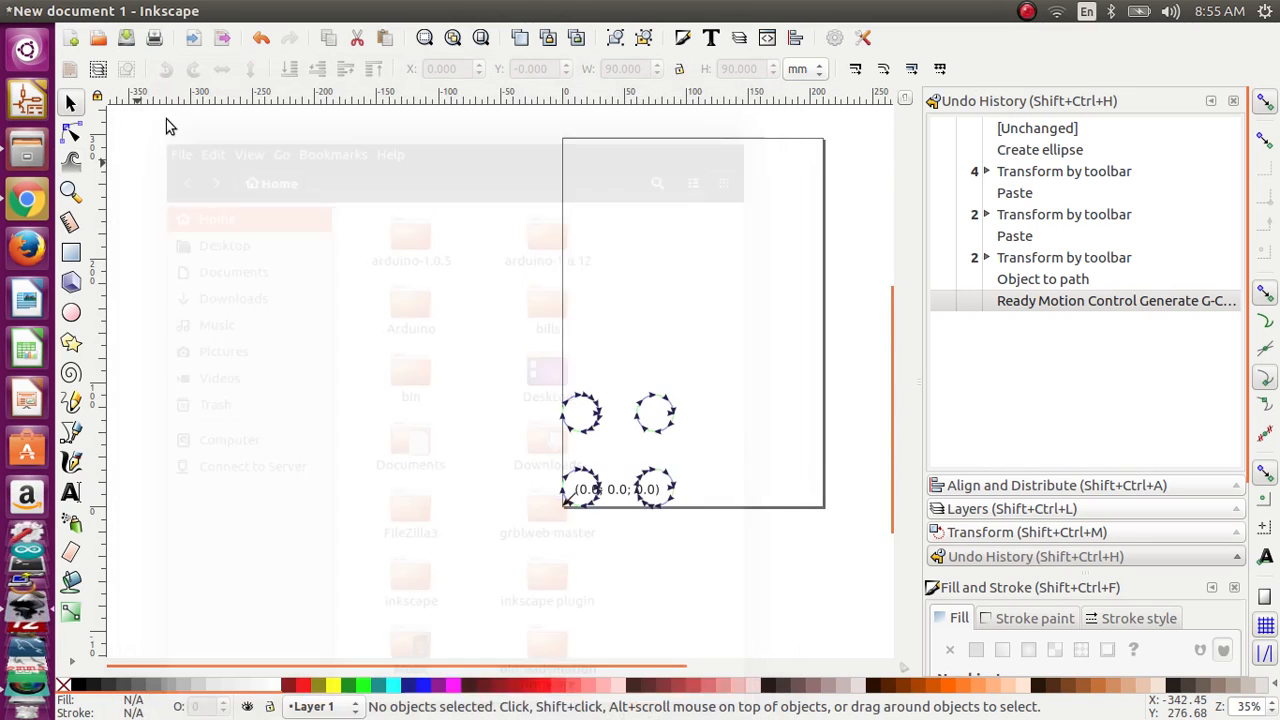
left_click(28, 154)
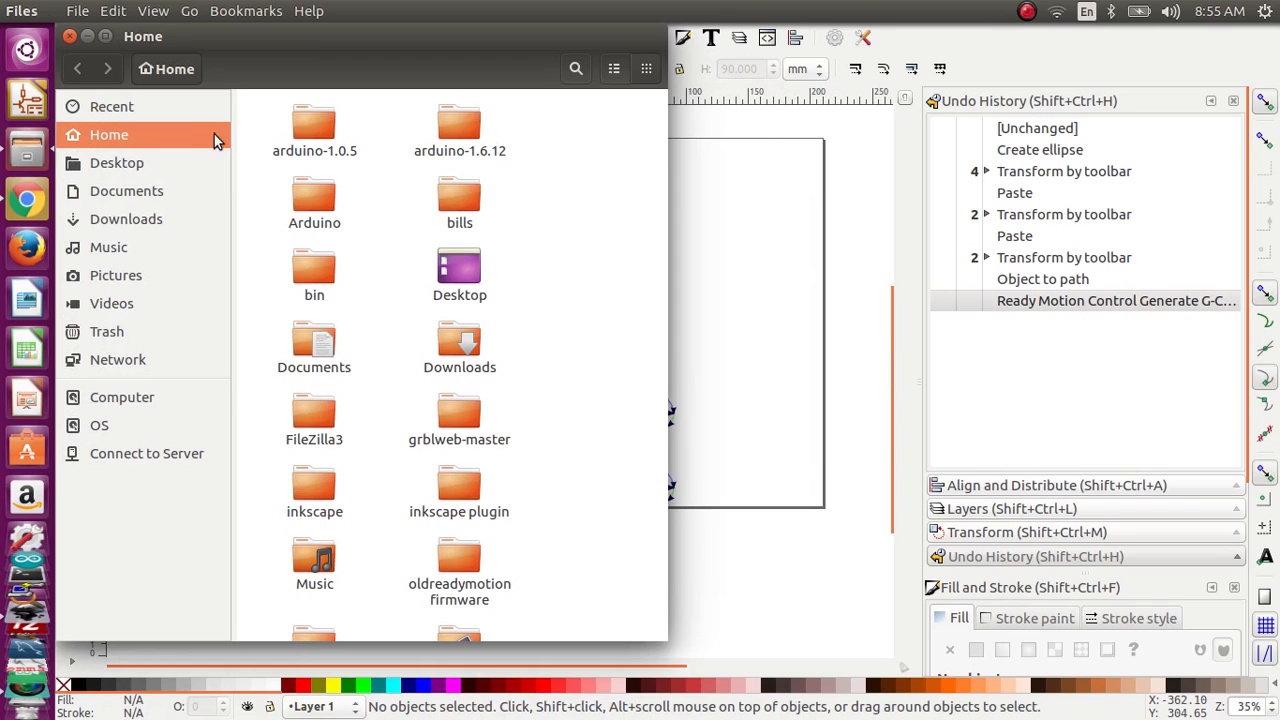
double_click(475, 293)
double_click(477, 215)
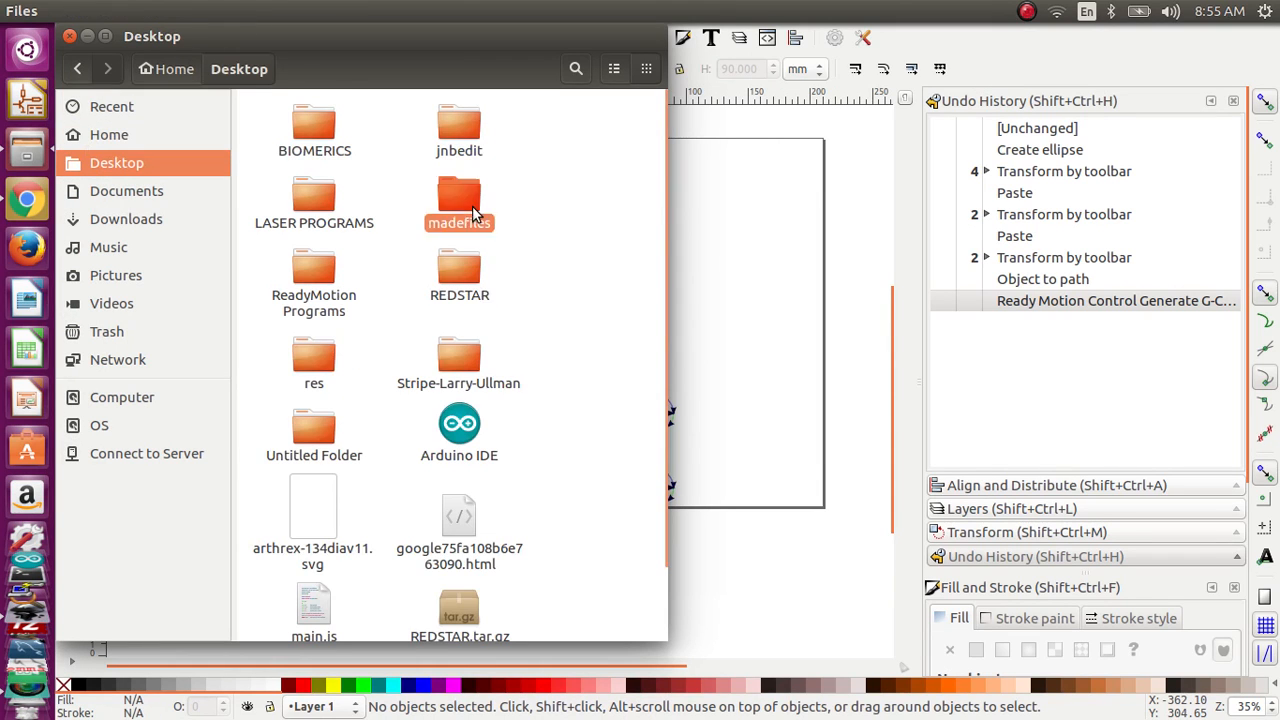
left_click(615, 69)
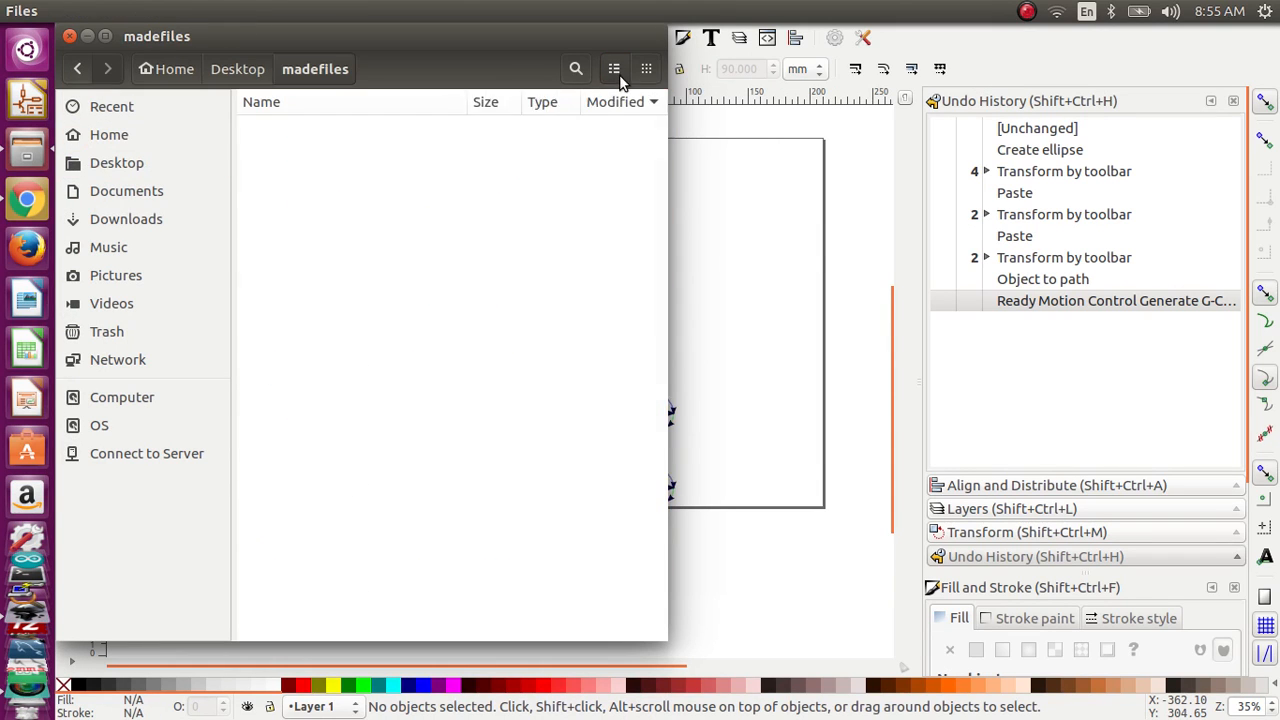
Step: Delete all the older G-code files, keeping readymotion-4-holes-EXAMPLE_0001.gcode and the old folder, and widen the name column to fit the full filename
left_click(421, 212)
left_click(419, 197)
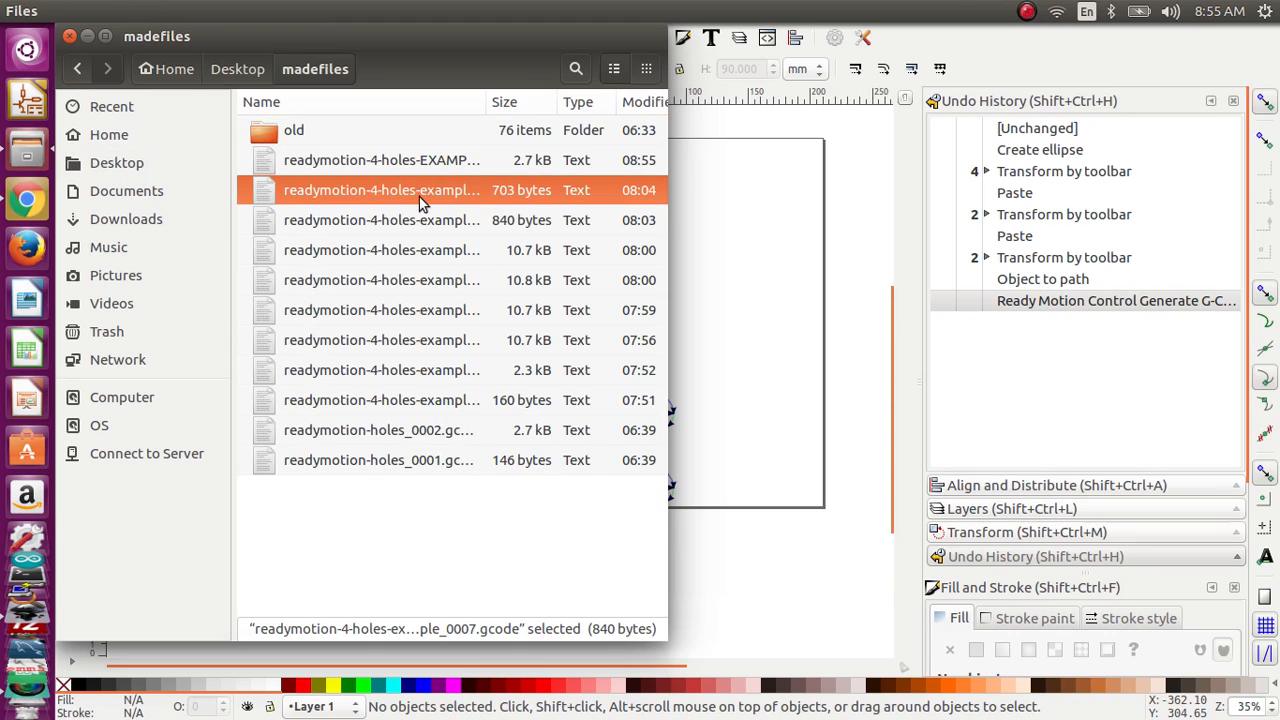
left_click(443, 460, "shift")
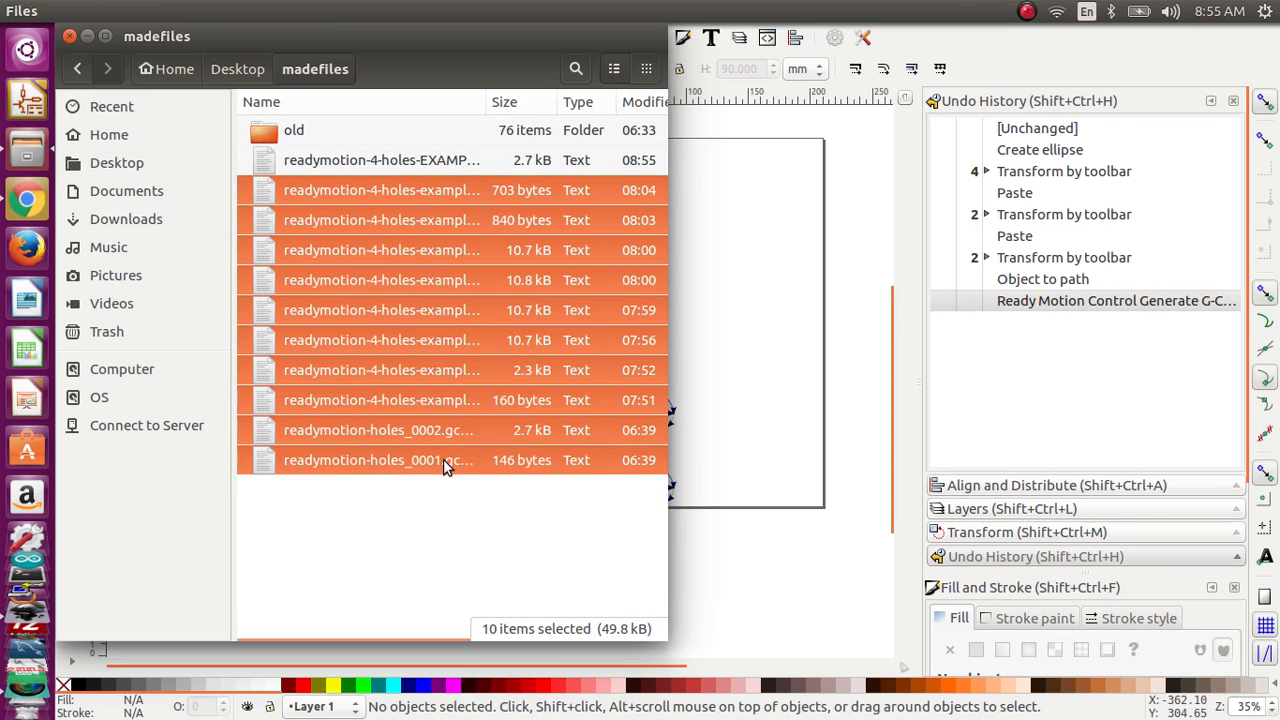
key("Delete")
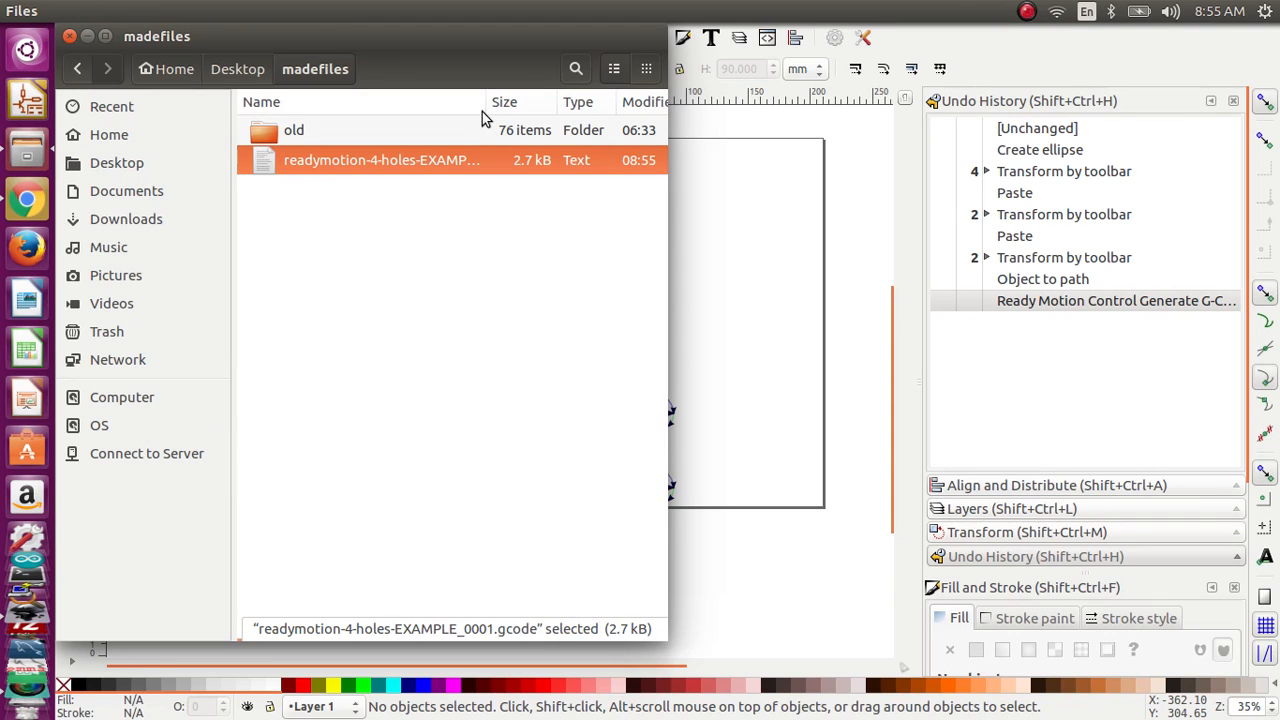
left_click_drag(486, 104, 575, 138)
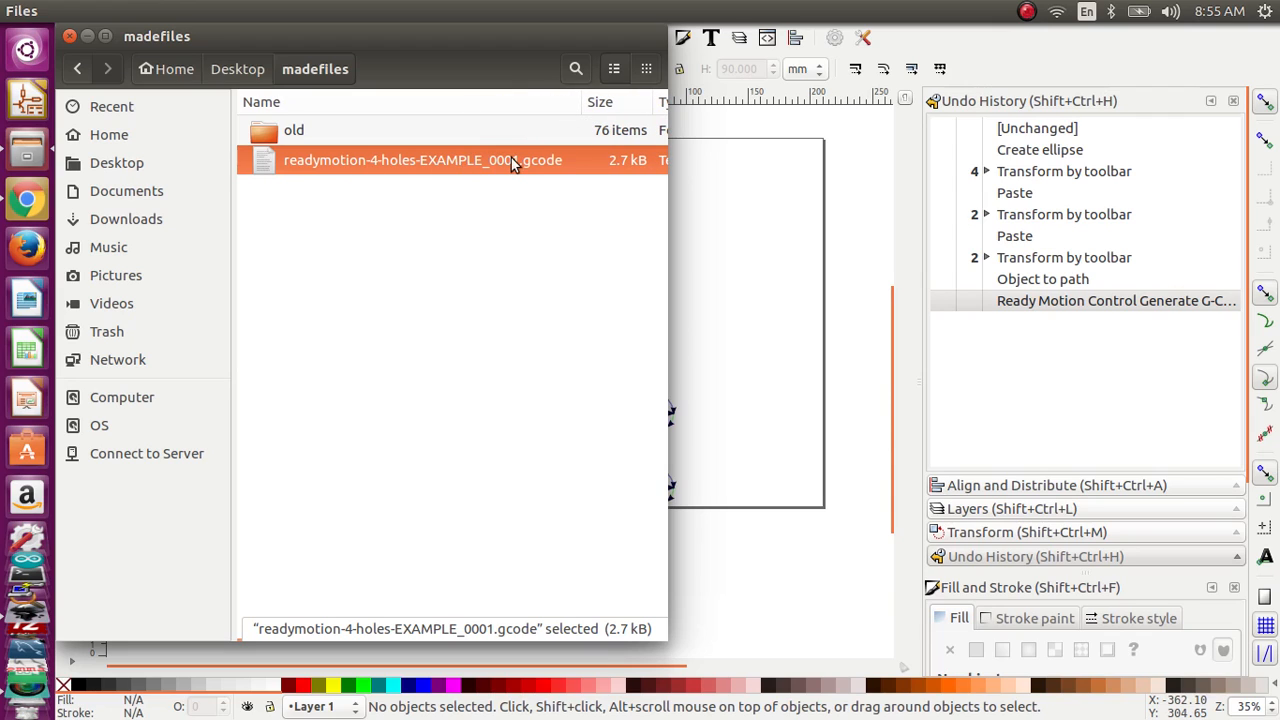
Step: Switch back to Inkscape and undo the G-code generation on the four circles
left_click(702, 260)
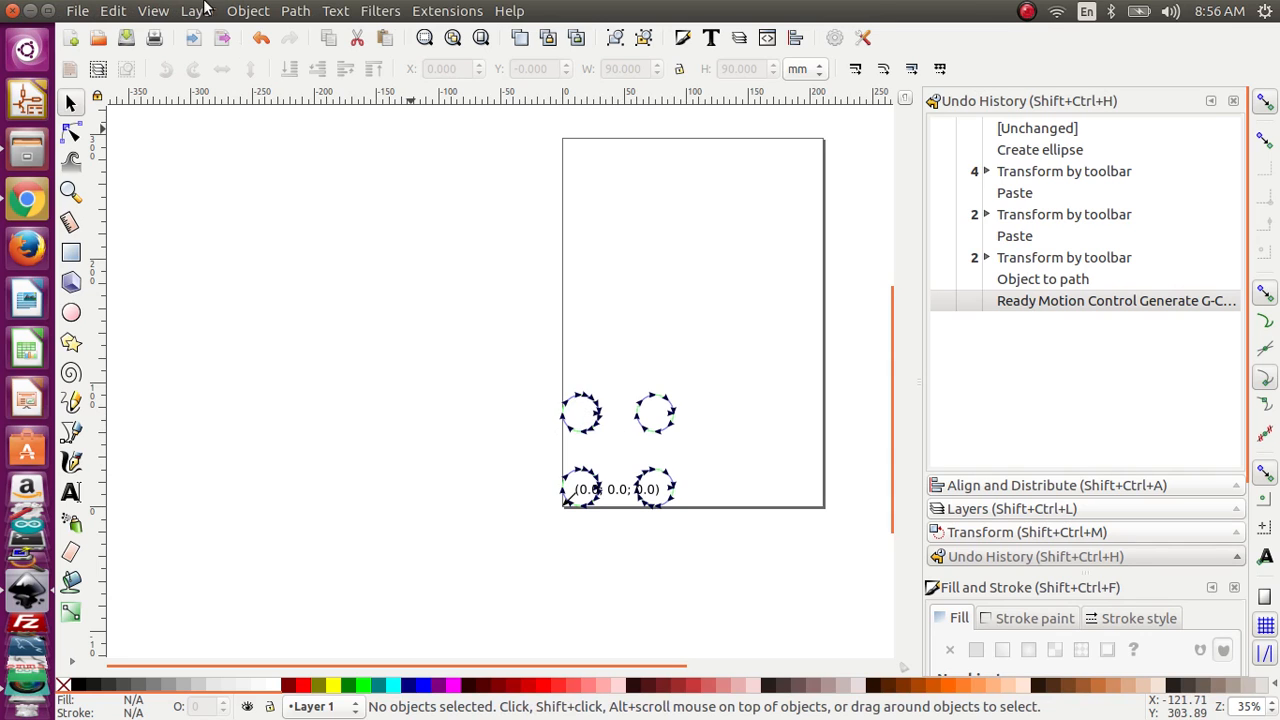
left_click(112, 10)
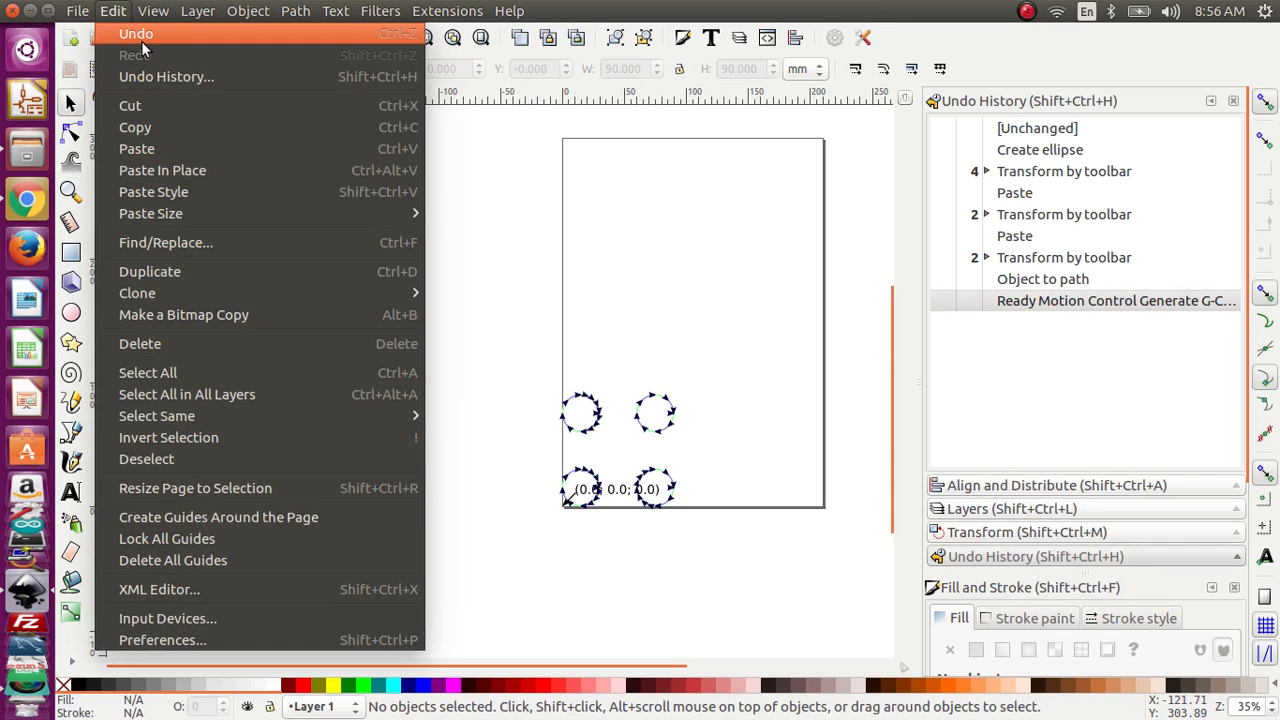
left_click(141, 38)
Step: Generate G-code again from all four circle paths with the same Ready Motion settings, close the dialog, and undo the drawn toolpaths
left_click_drag(411, 319, 740, 586)
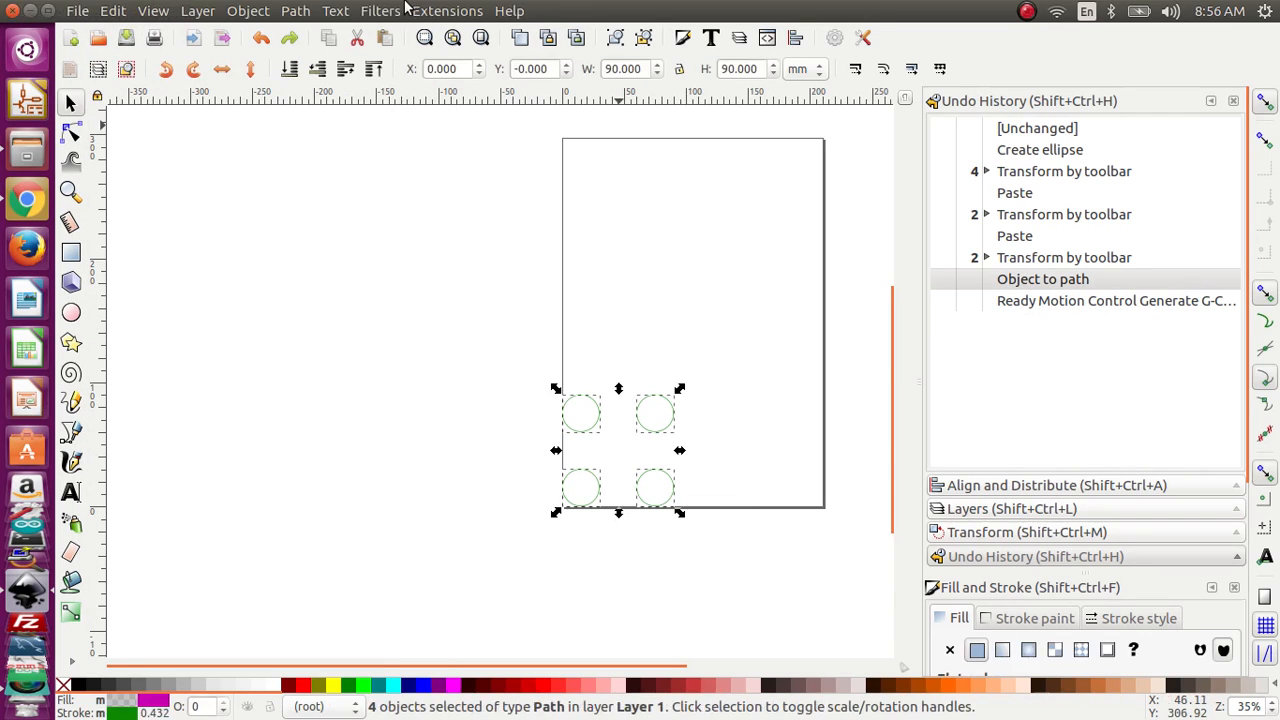
left_click(447, 10)
mouse_move(537, 300)
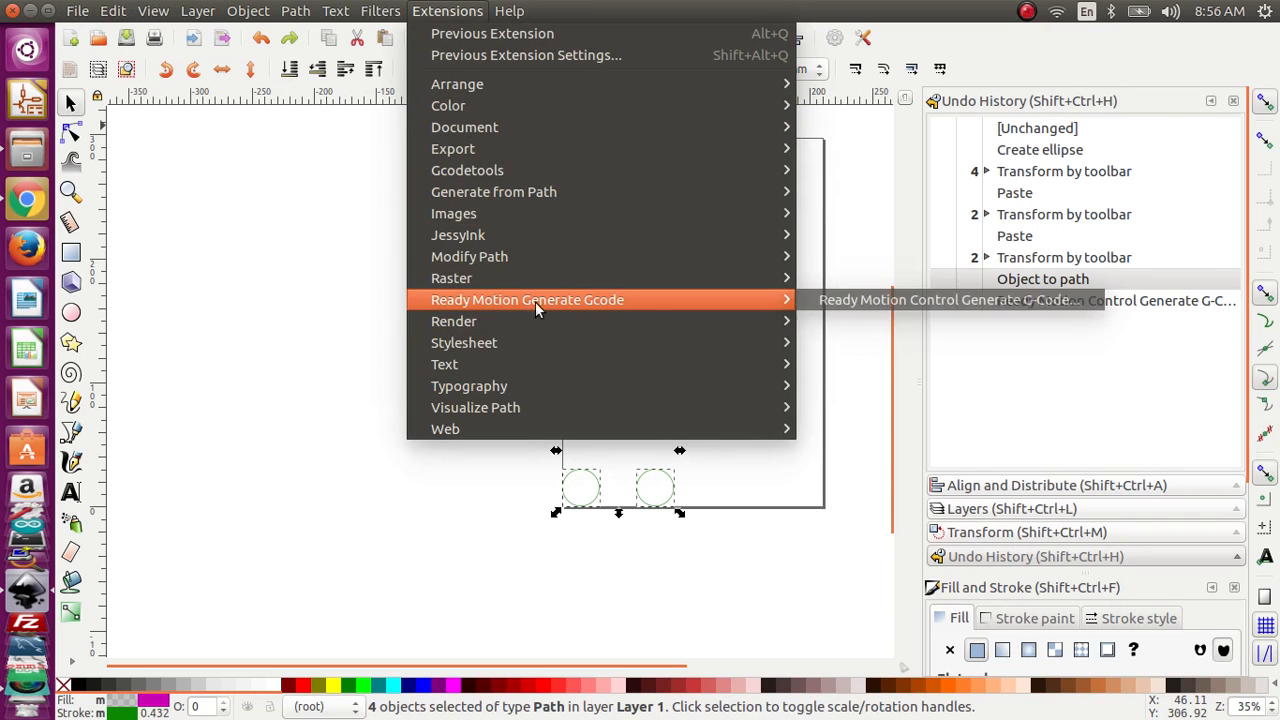
left_click(808, 306)
left_click(772, 600)
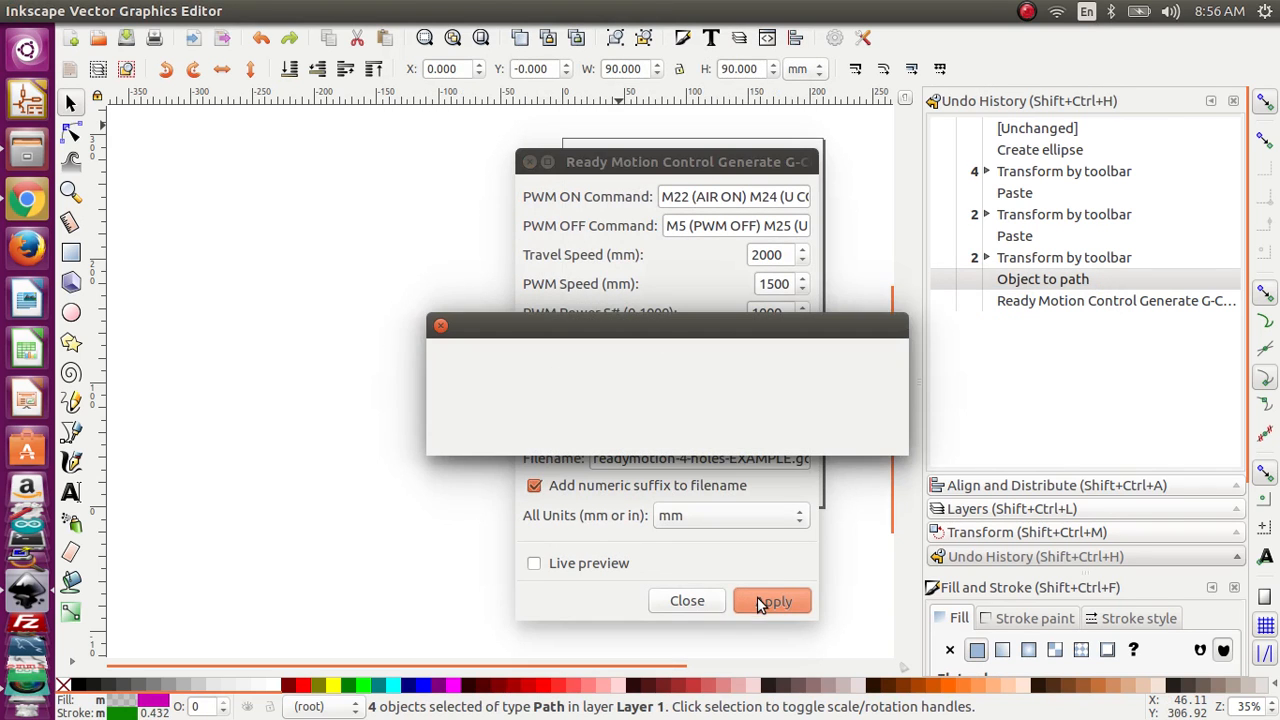
left_click(715, 596)
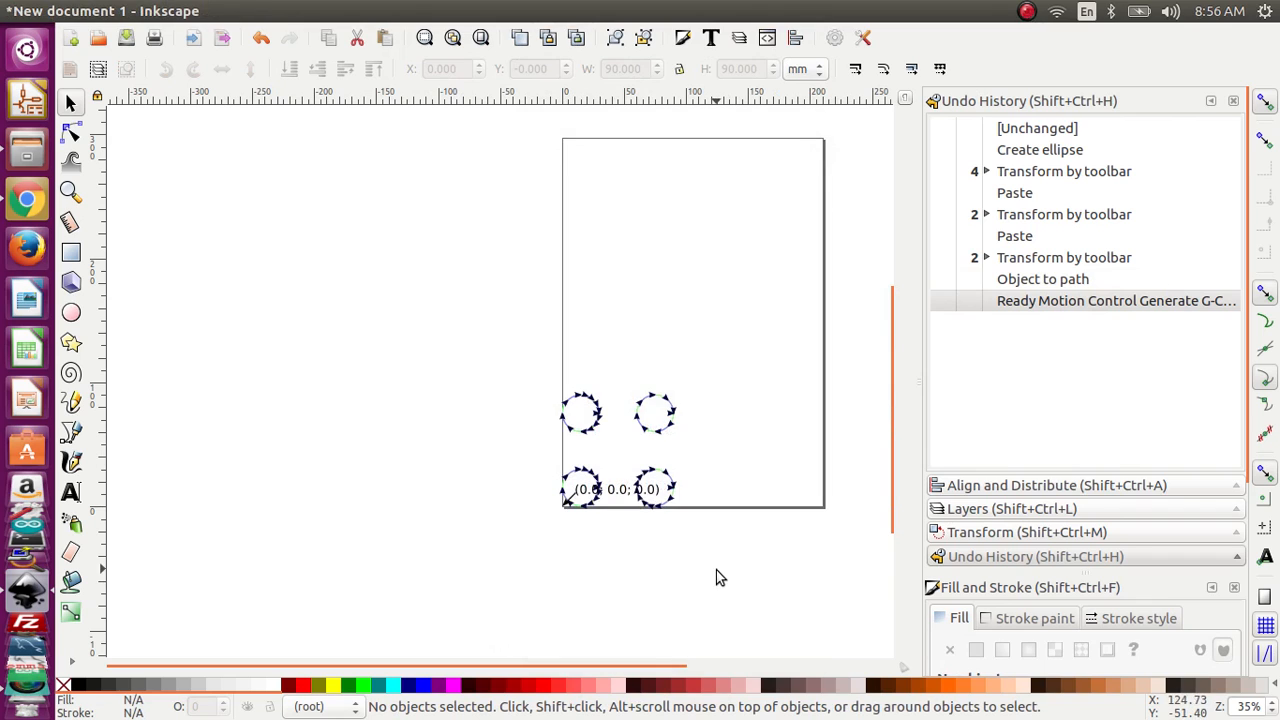
key("ctrl+z")
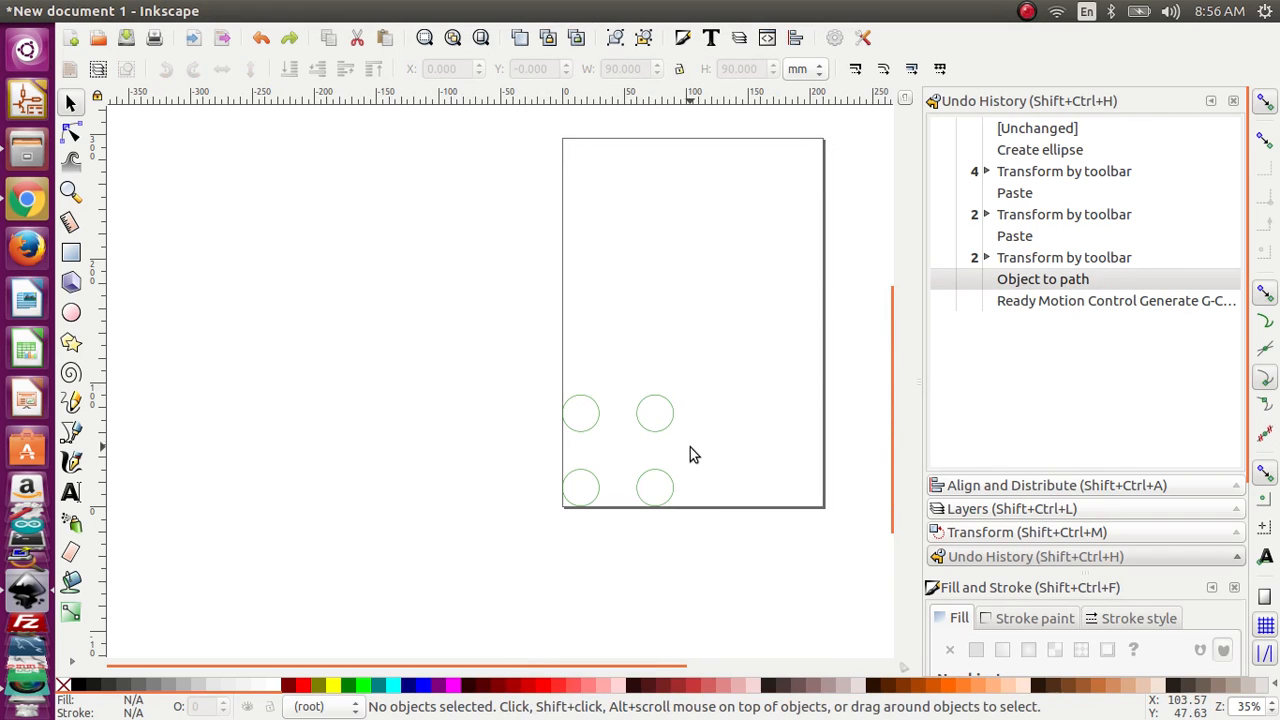
Step: Switch to the madefiles folder, check the numbered exports, and open readymotion-4-holes-EXAMPLE_0001.gcode in a maximized text editor
key("alt+Tab")
left_click(478, 186)
left_click(490, 166)
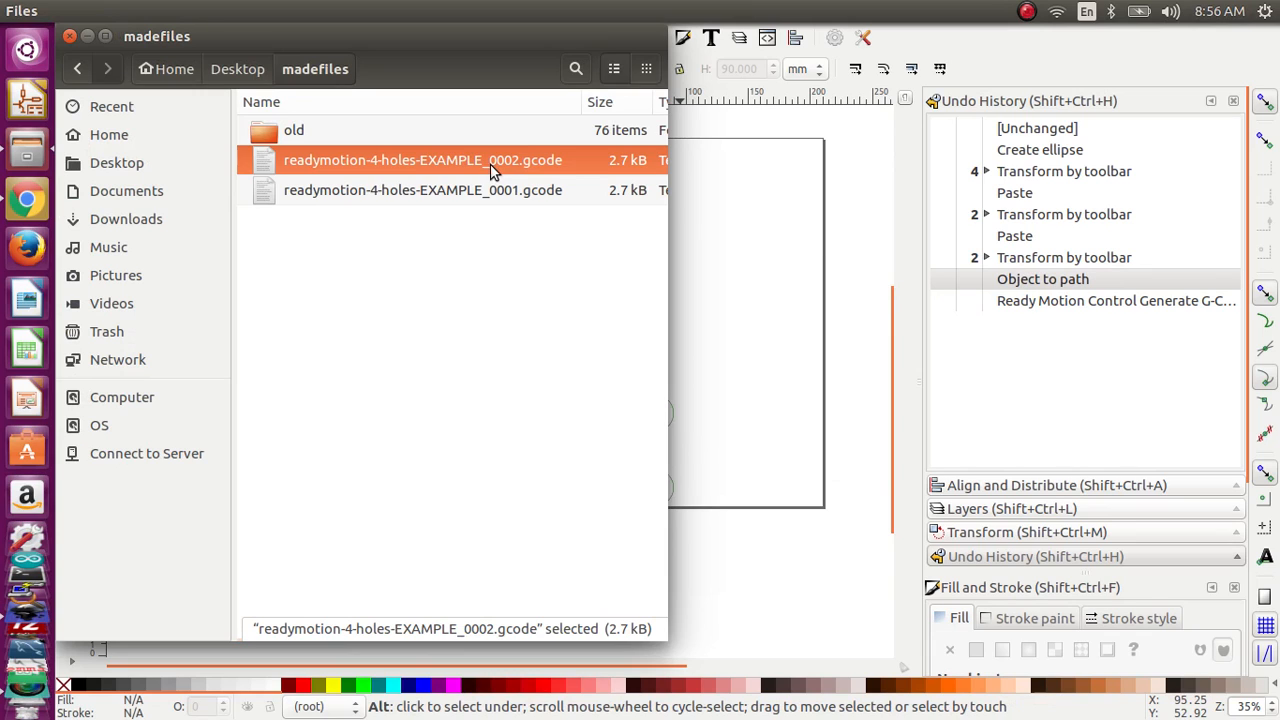
double_click(486, 200)
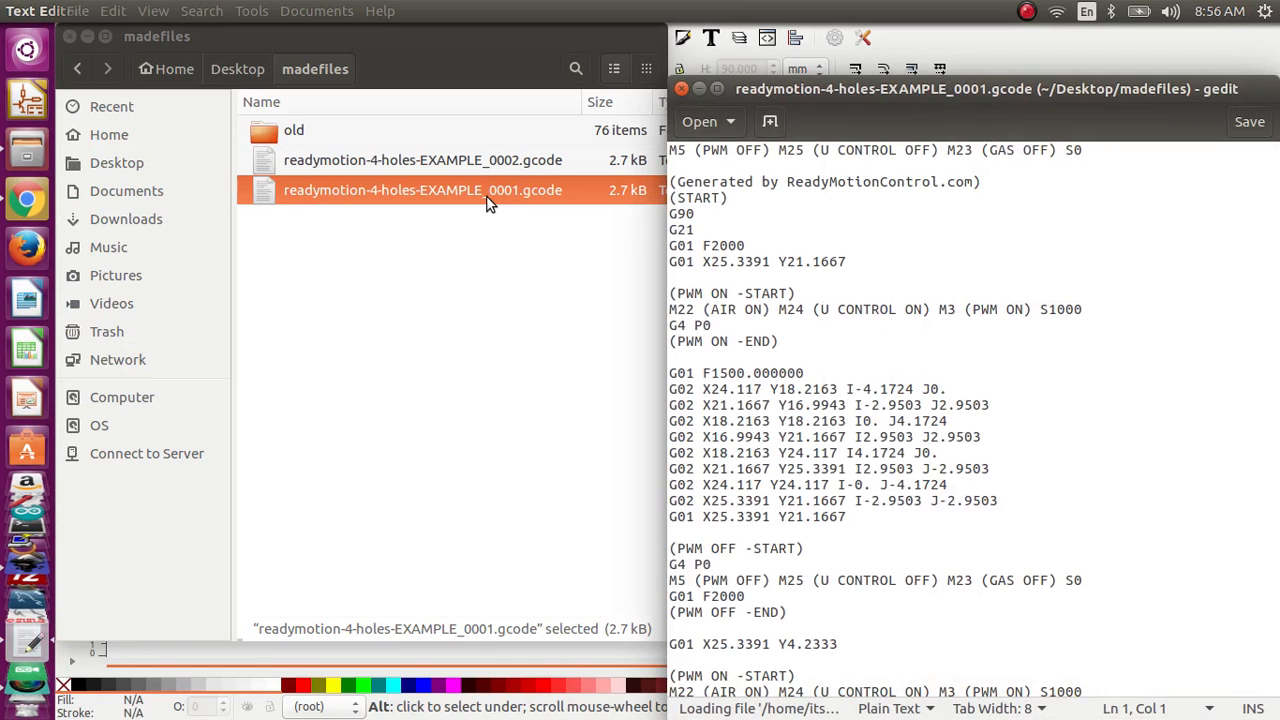
left_click_drag(861, 92, 532, 12)
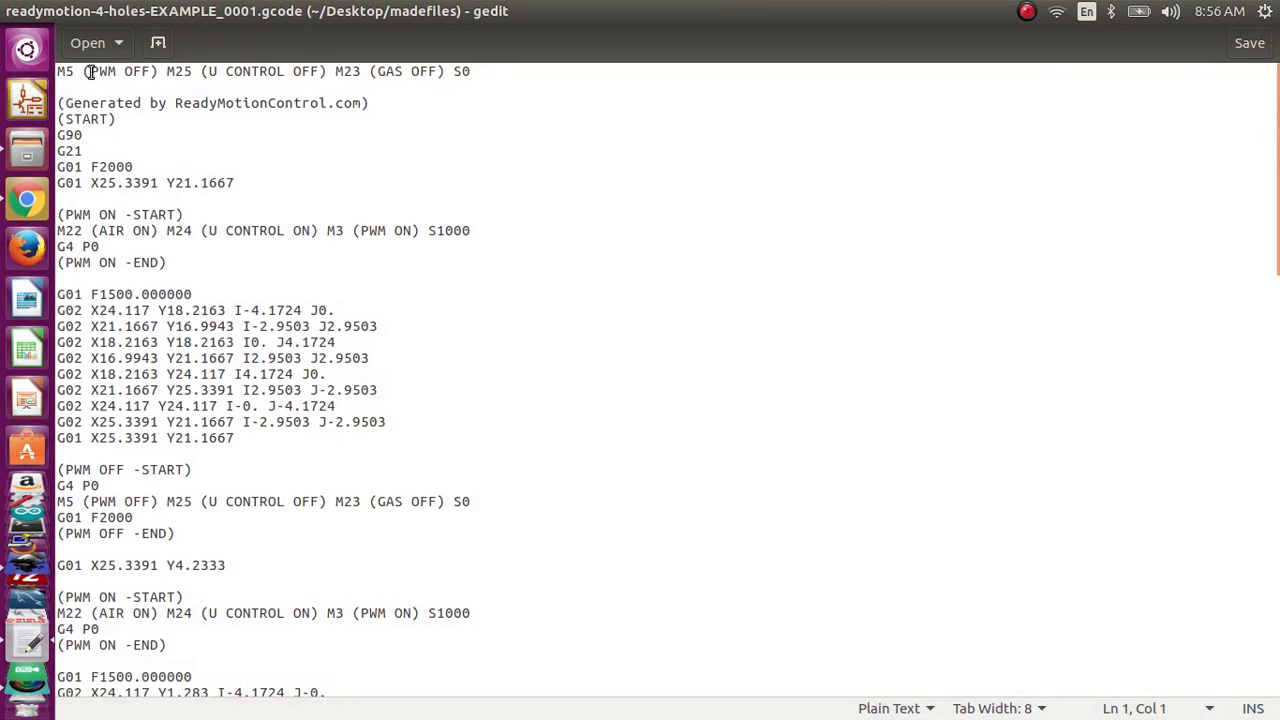
Step: Examine the G-code's opening PWM off line, start block, travel feedrate, PWM on command, dwell and first circle's cutting moves
left_click_drag(88, 71, 484, 78)
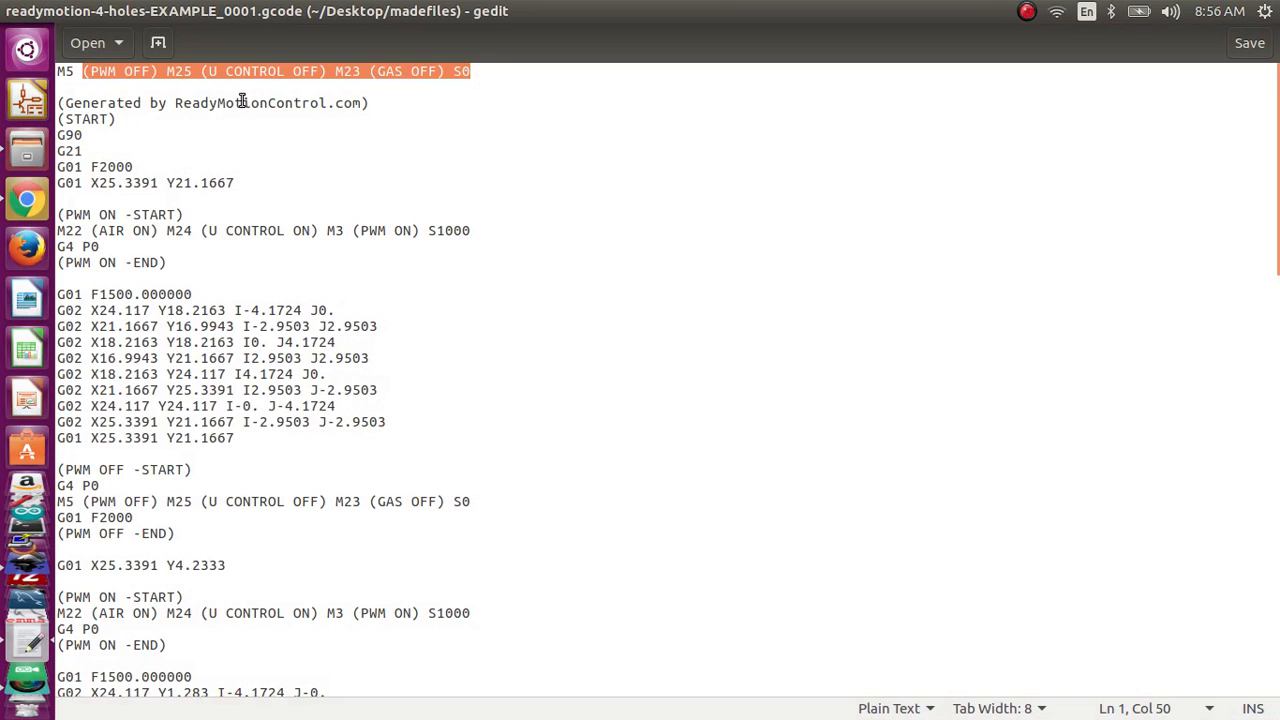
left_click_drag(209, 102, 50, 184)
left_click(224, 166)
left_click(133, 168)
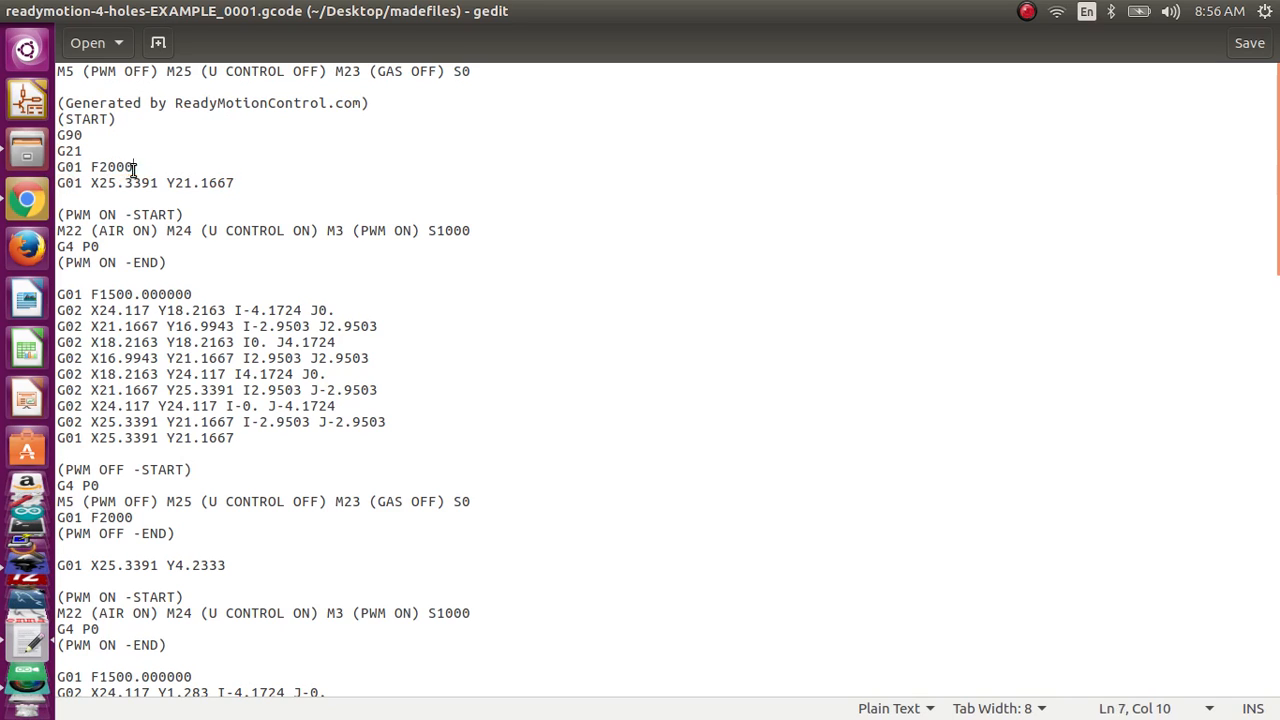
left_click_drag(133, 168, 89, 170)
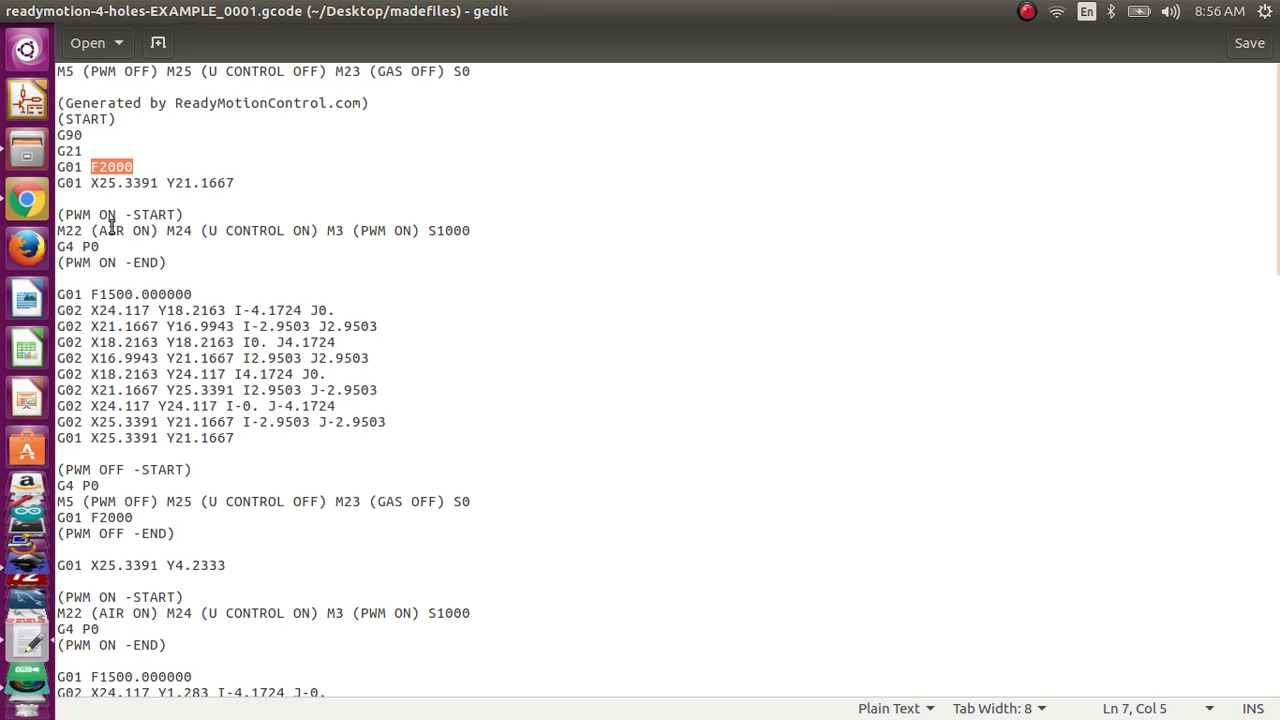
left_click_drag(57, 230, 640, 234)
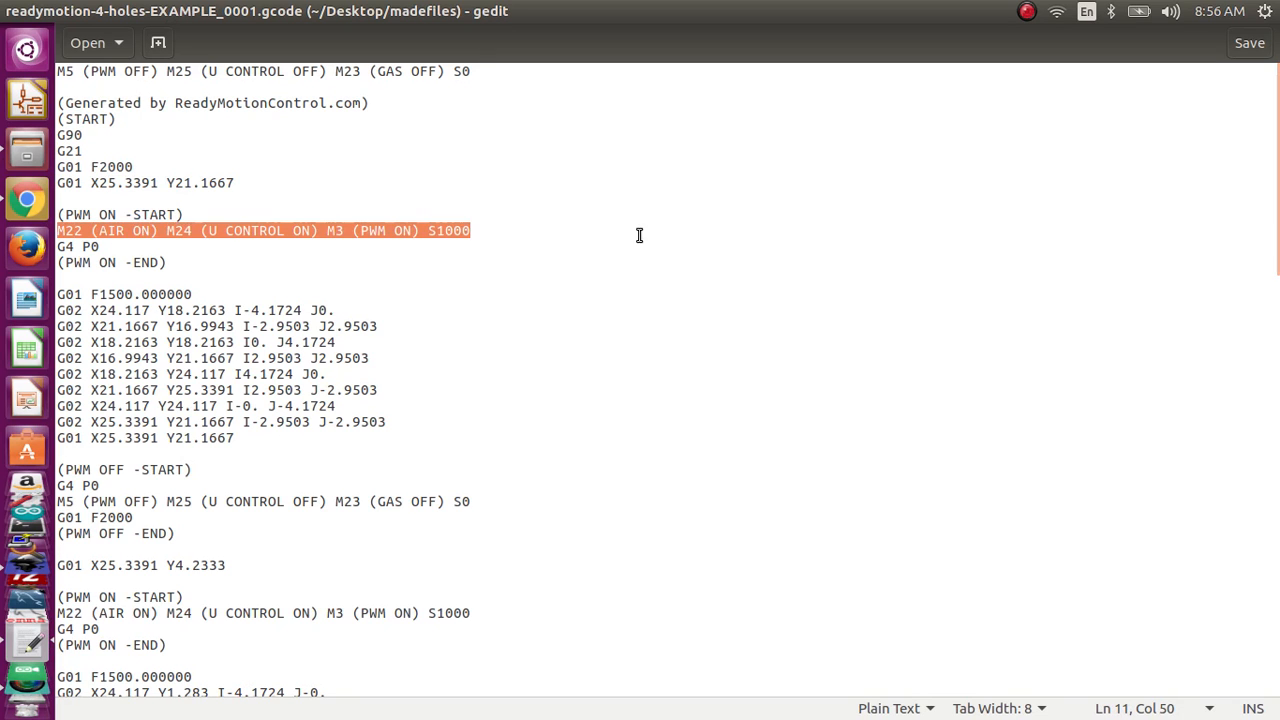
left_click_drag(137, 249, 50, 240)
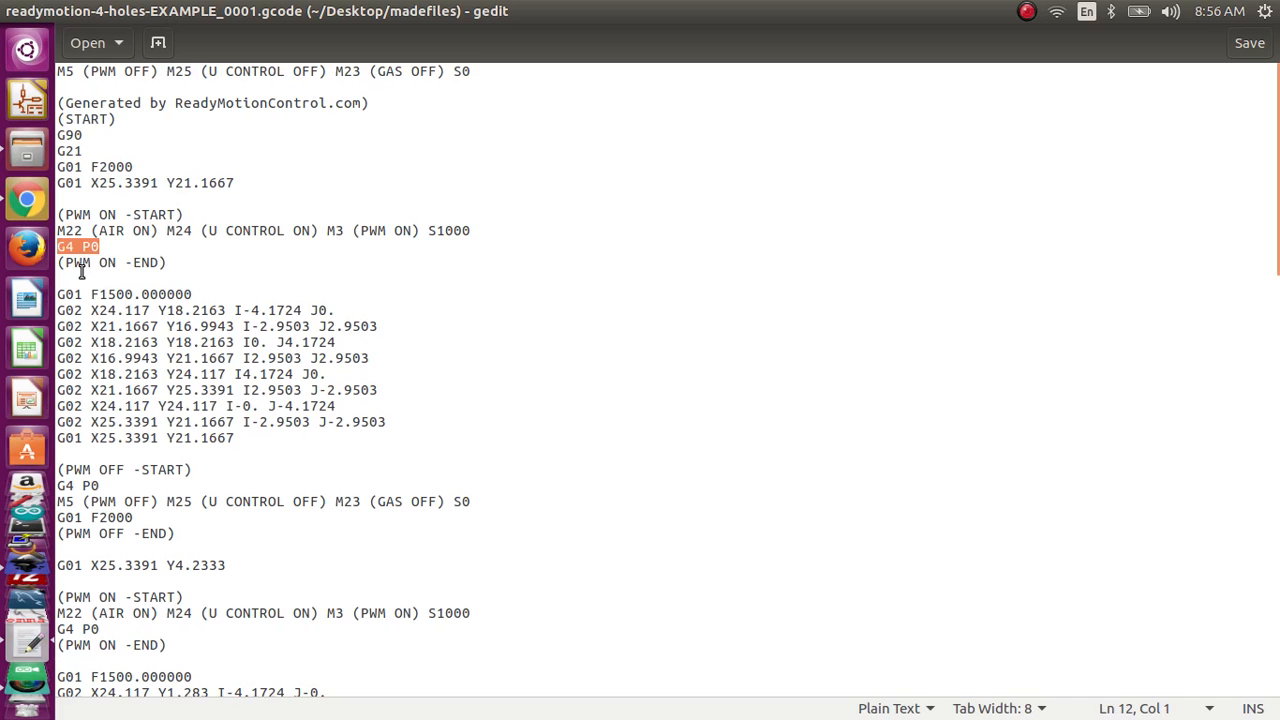
left_click_drag(82, 270, 175, 422)
Step: Copy the entire G-code text and paste it into the program editor of the Ready Motion V10 page in Chrome
right_click(483, 453)
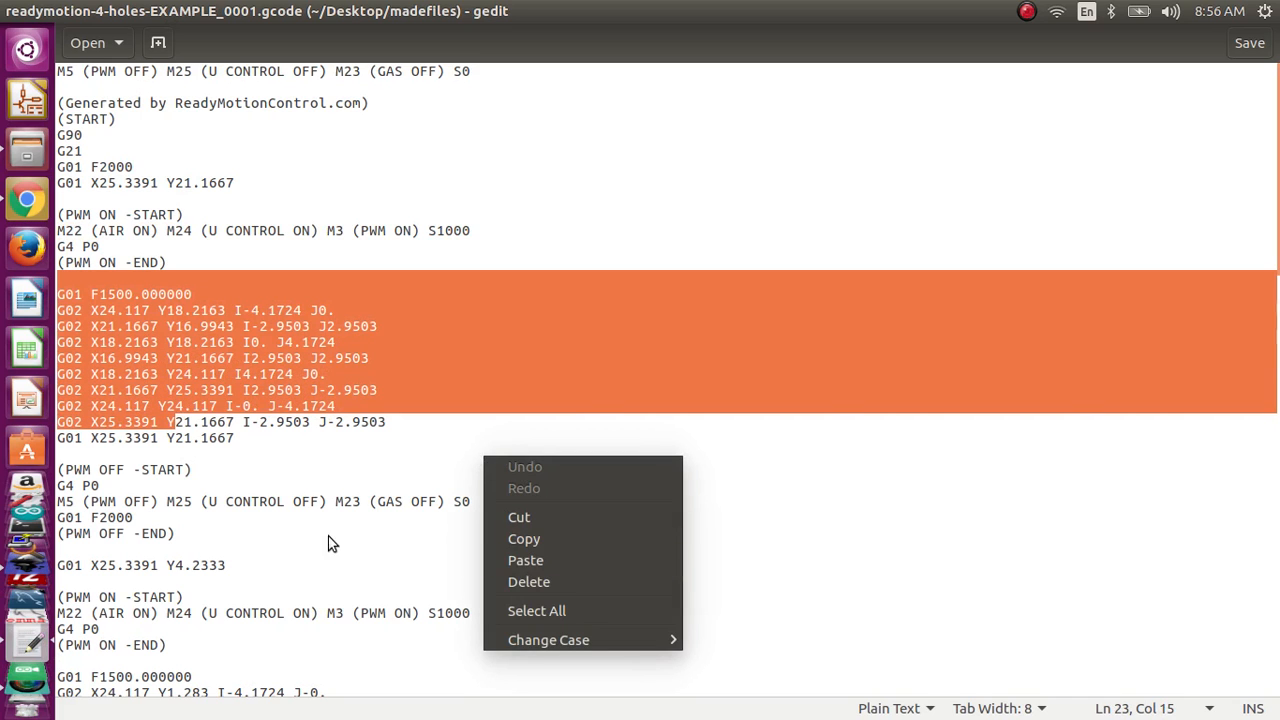
right_click(443, 586)
right_click(443, 586)
left_click(532, 552)
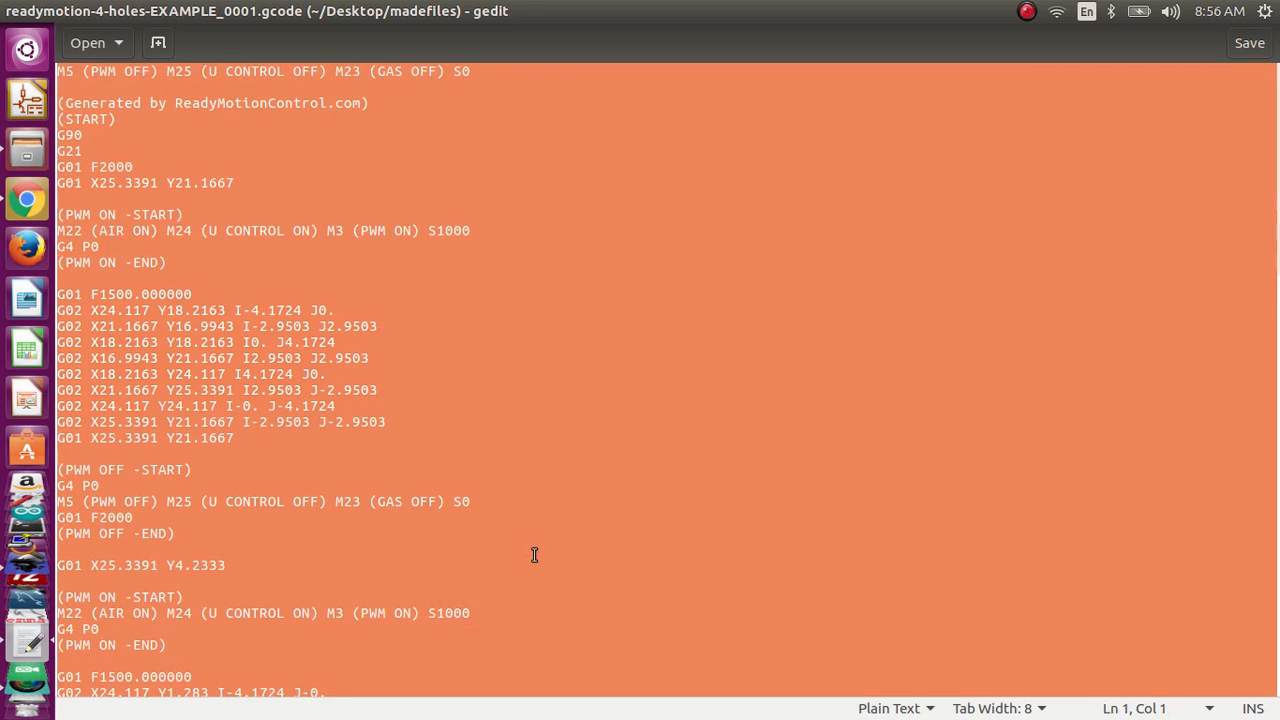
left_click(38, 201)
left_click(176, 51)
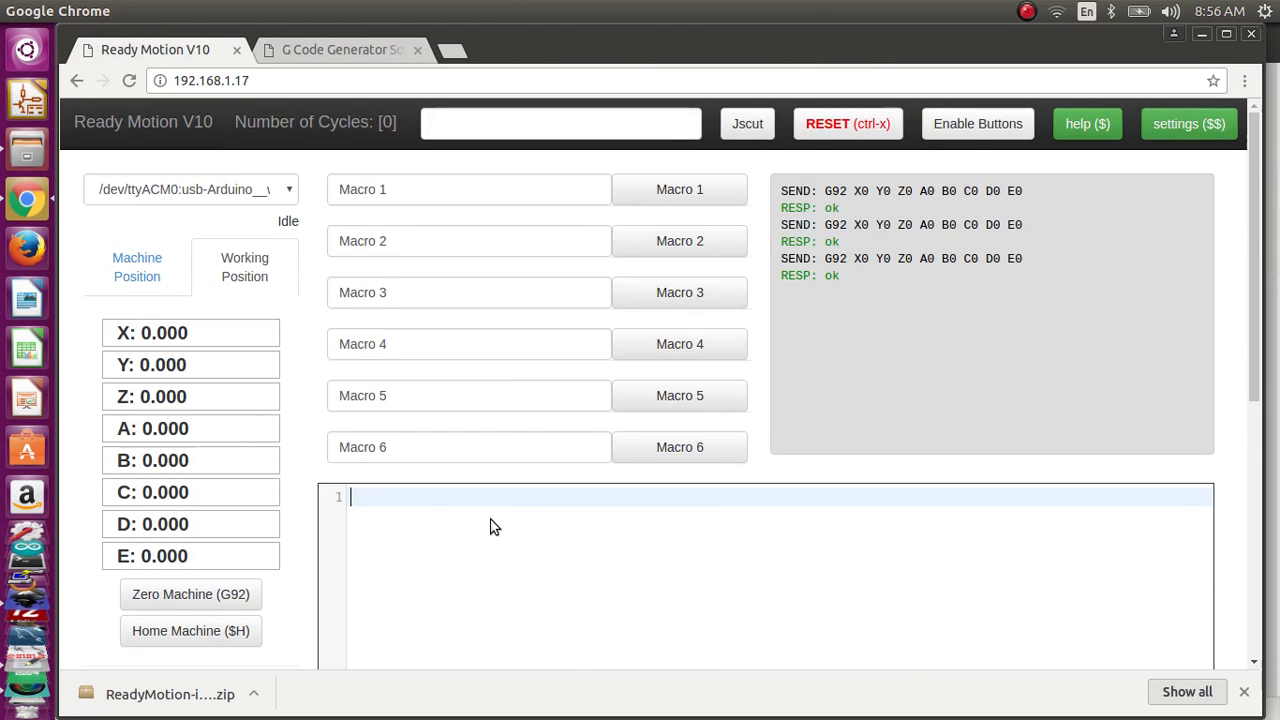
key("ctrl+v")
Step: Review the pasted program from its start block to the last circle, examining the G02 arc moves with their X, Y, I and J values
scroll(894, 531, "up", 20)
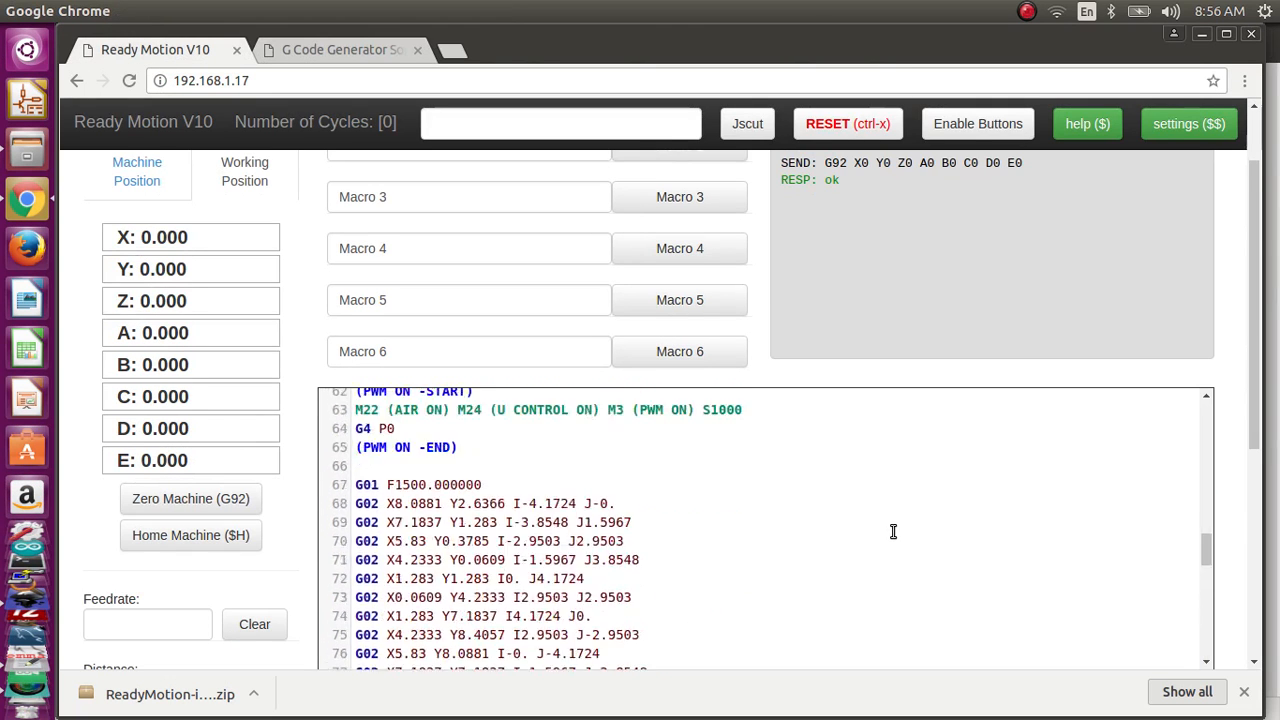
scroll(894, 532, "up", 2)
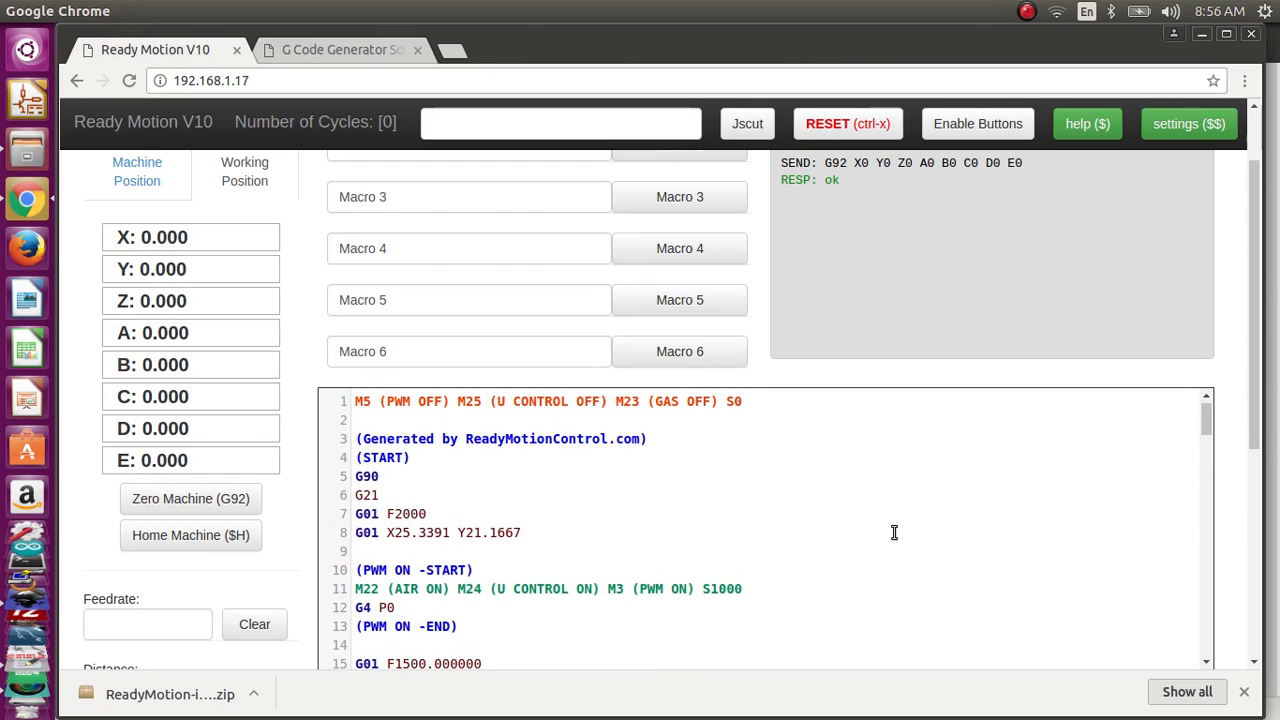
scroll(894, 532, "up", 2)
left_click_drag(1256, 150, 1268, 278)
scroll(510, 370, "down", 9)
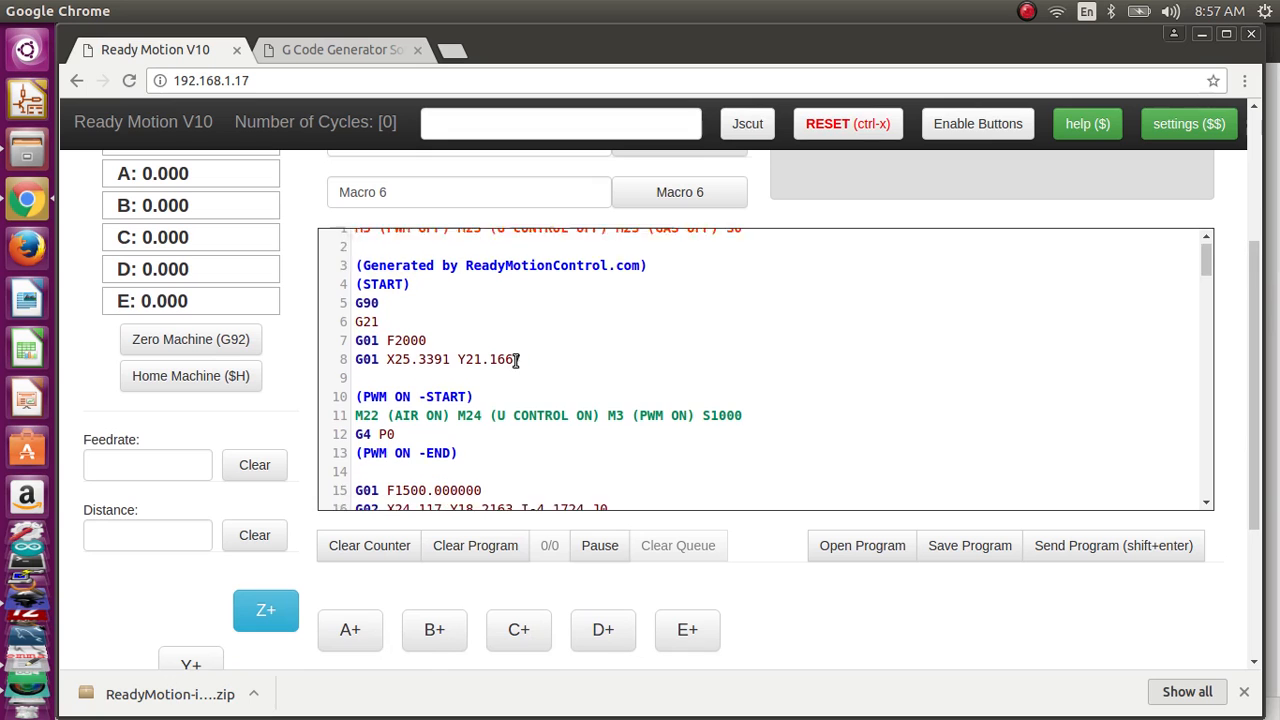
scroll(525, 346, "down", 8)
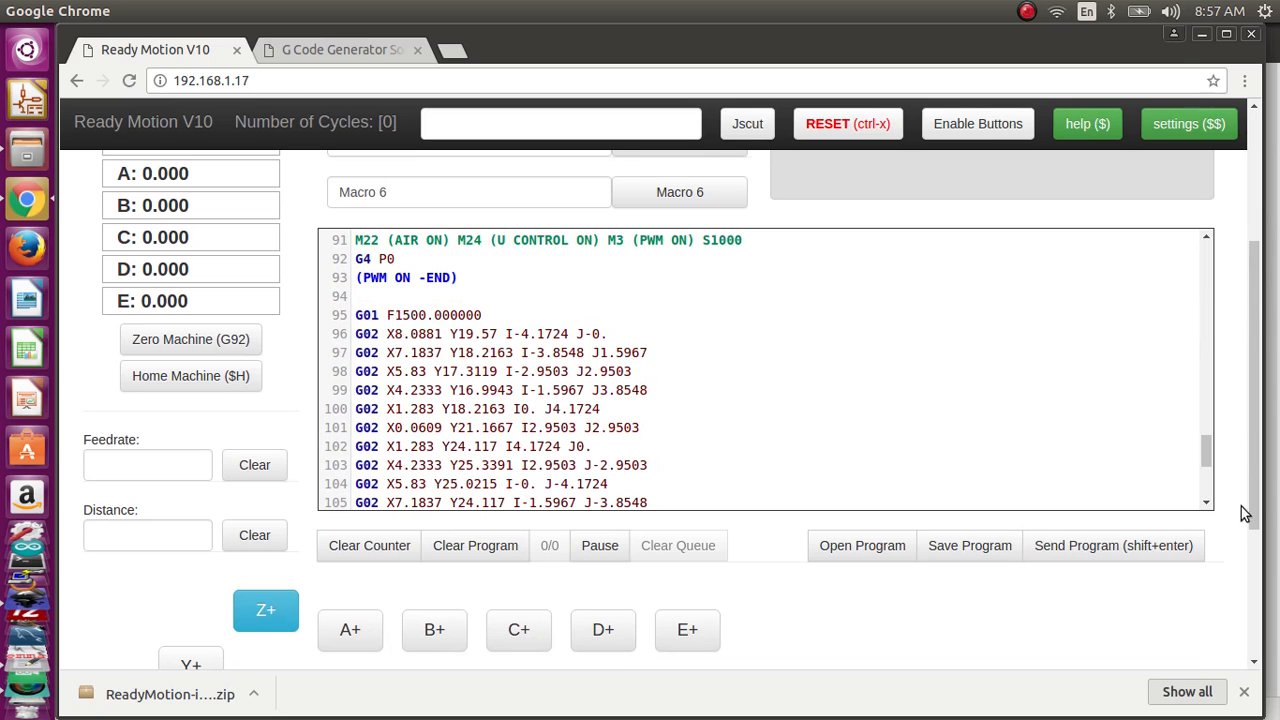
left_click_drag(1260, 508, 1272, 484)
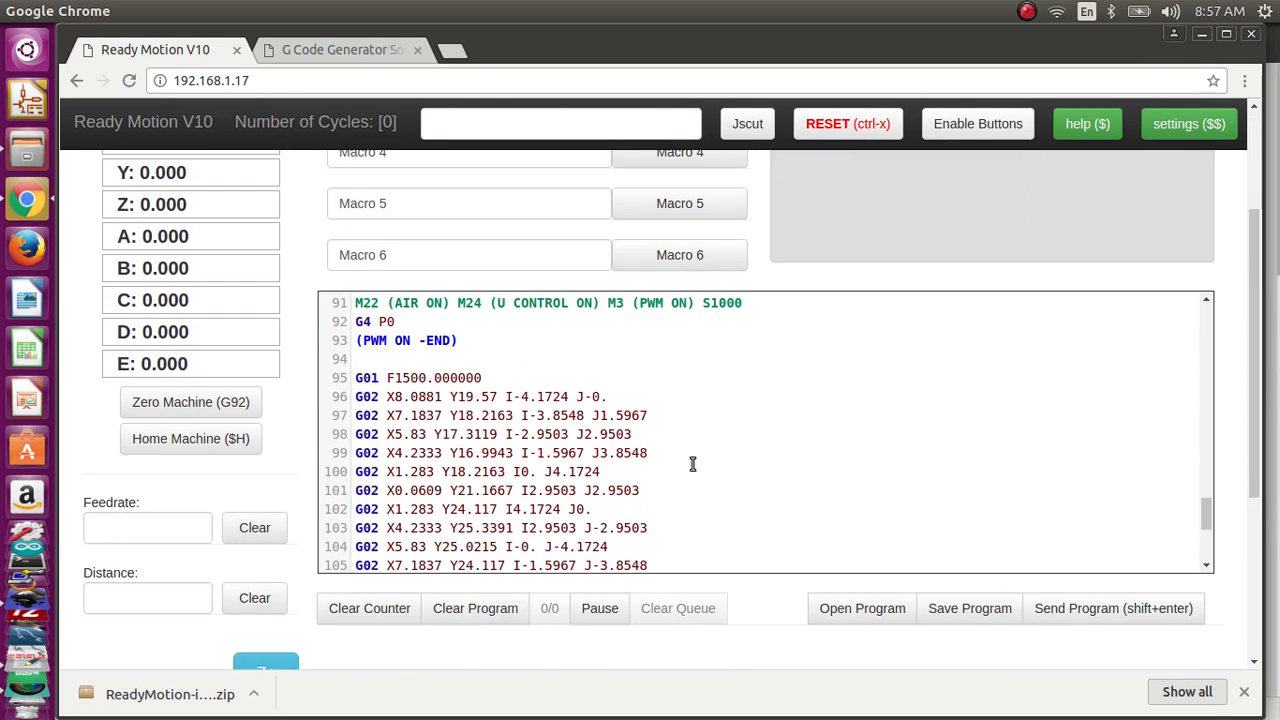
scroll(680, 457, "down", 2)
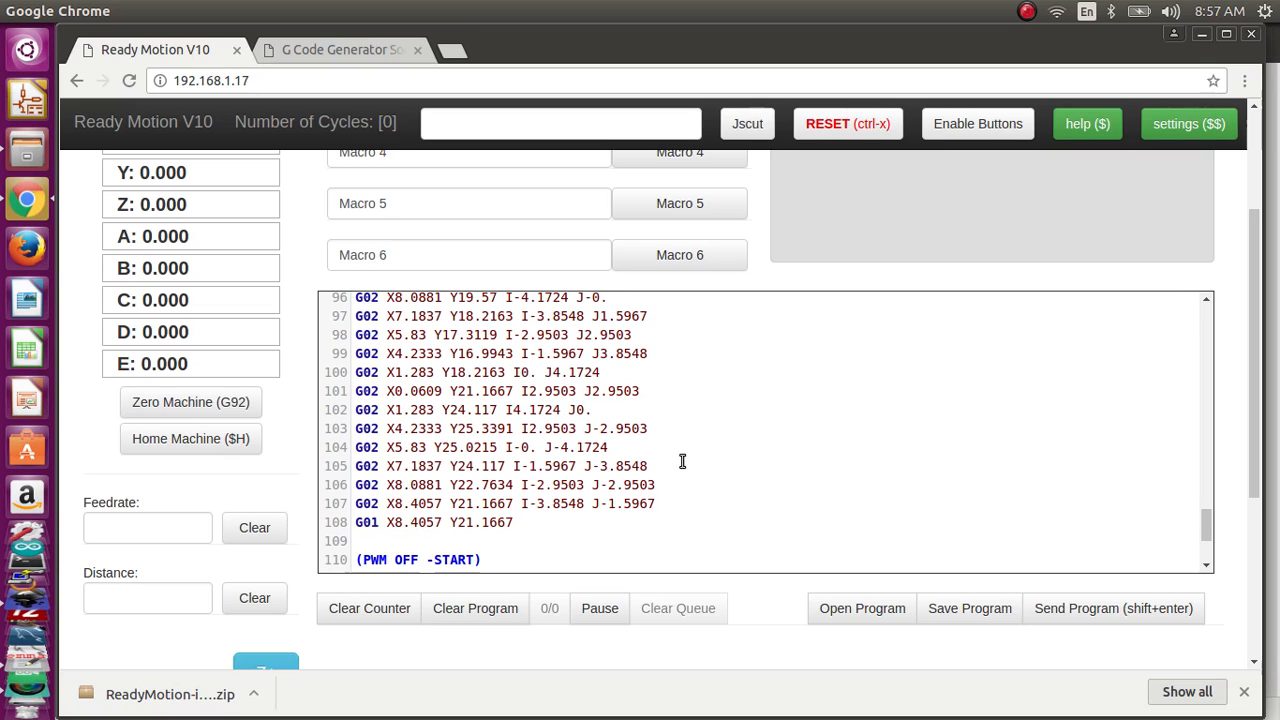
left_click_drag(682, 461, 390, 443)
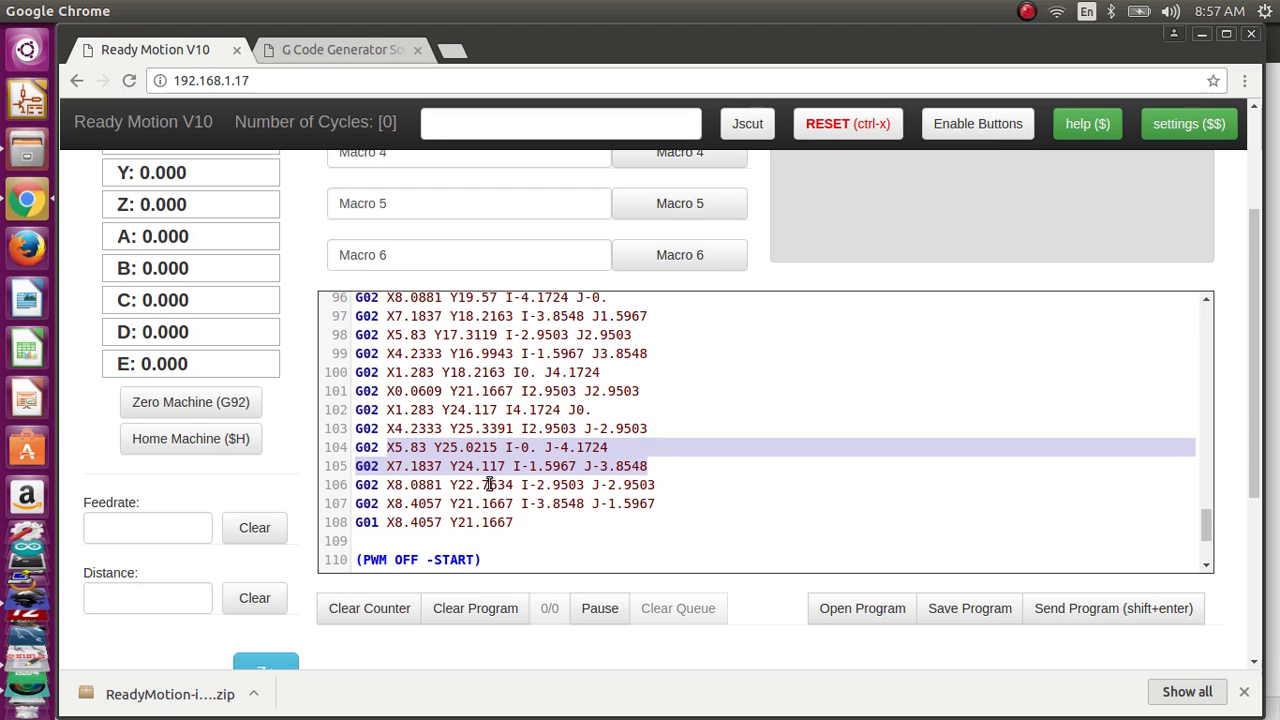
left_click_drag(513, 522, 357, 315)
scroll(377, 340, "up", 1)
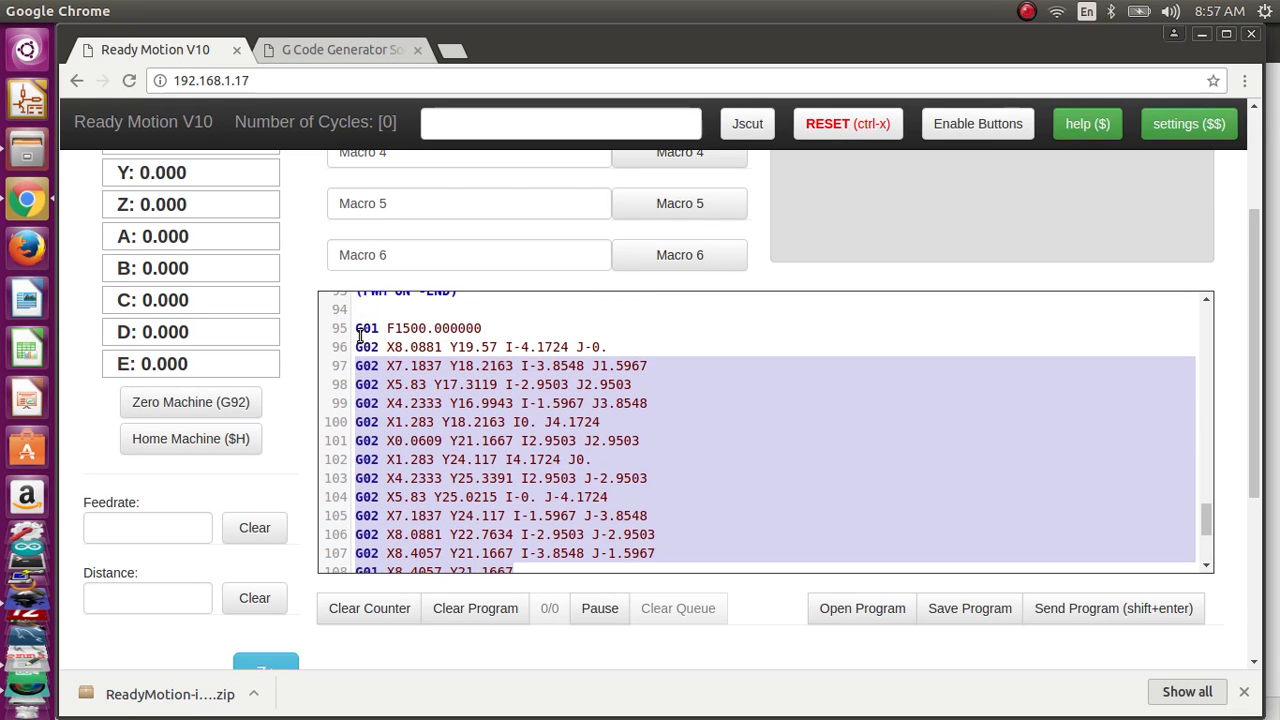
Step: Examine the last circle's G02 arc moves and closing G01 move in lines 95 to 108 of the pasted program
left_click(360, 336)
scroll(557, 397, "down", 2)
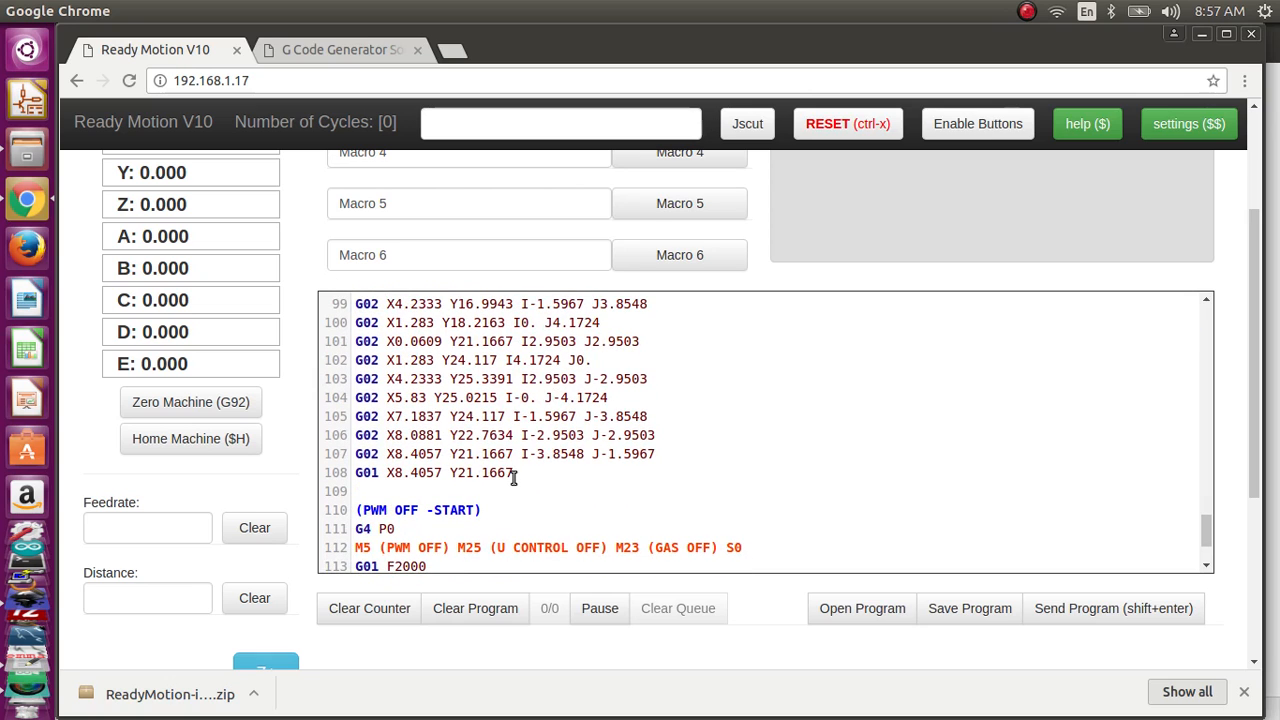
scroll(513, 478, "up", 2)
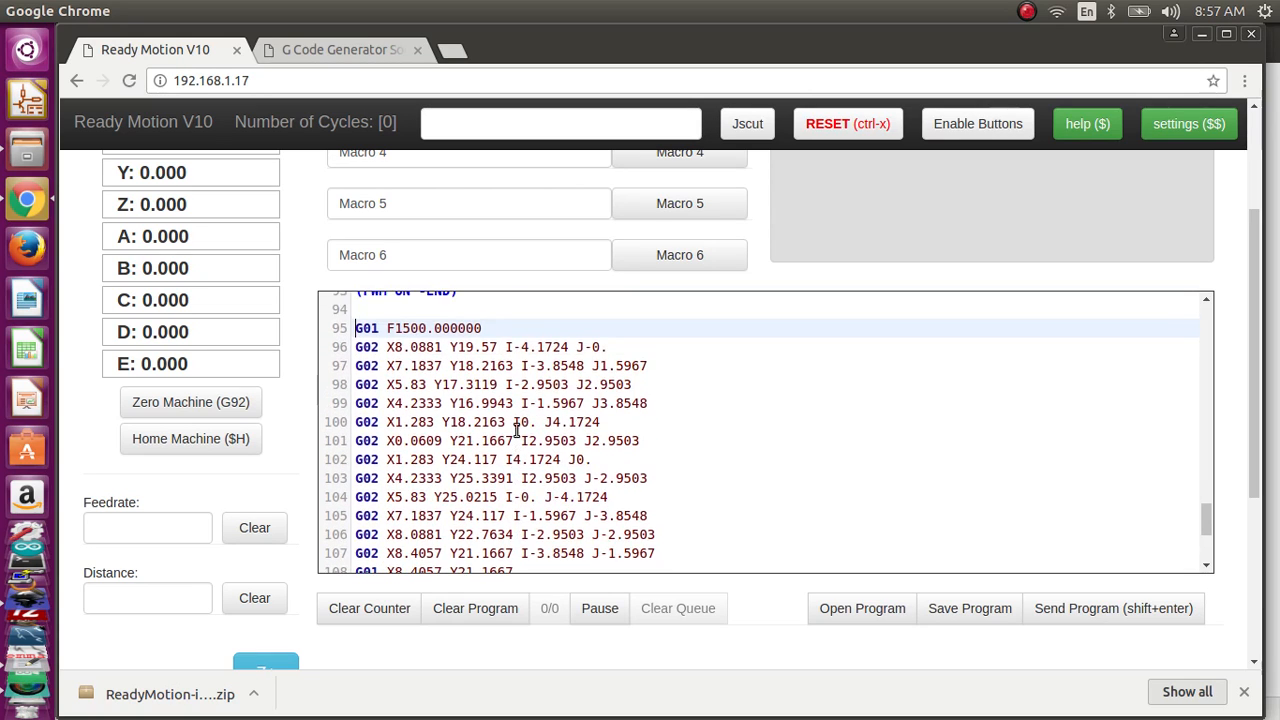
left_click_drag(518, 349, 516, 478)
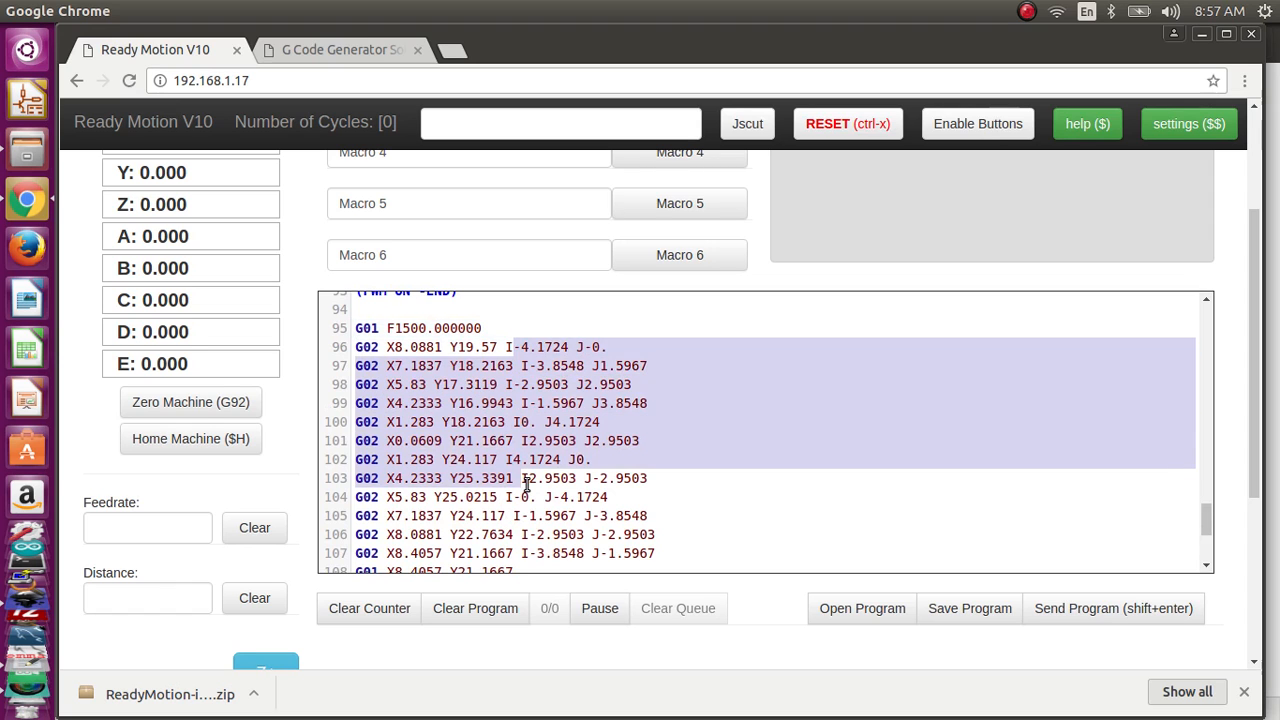
scroll(527, 484, "down", 3)
Step: Switch back to Inkscape, select the four circles and show their path nodes for editing
key("alt+Tab")
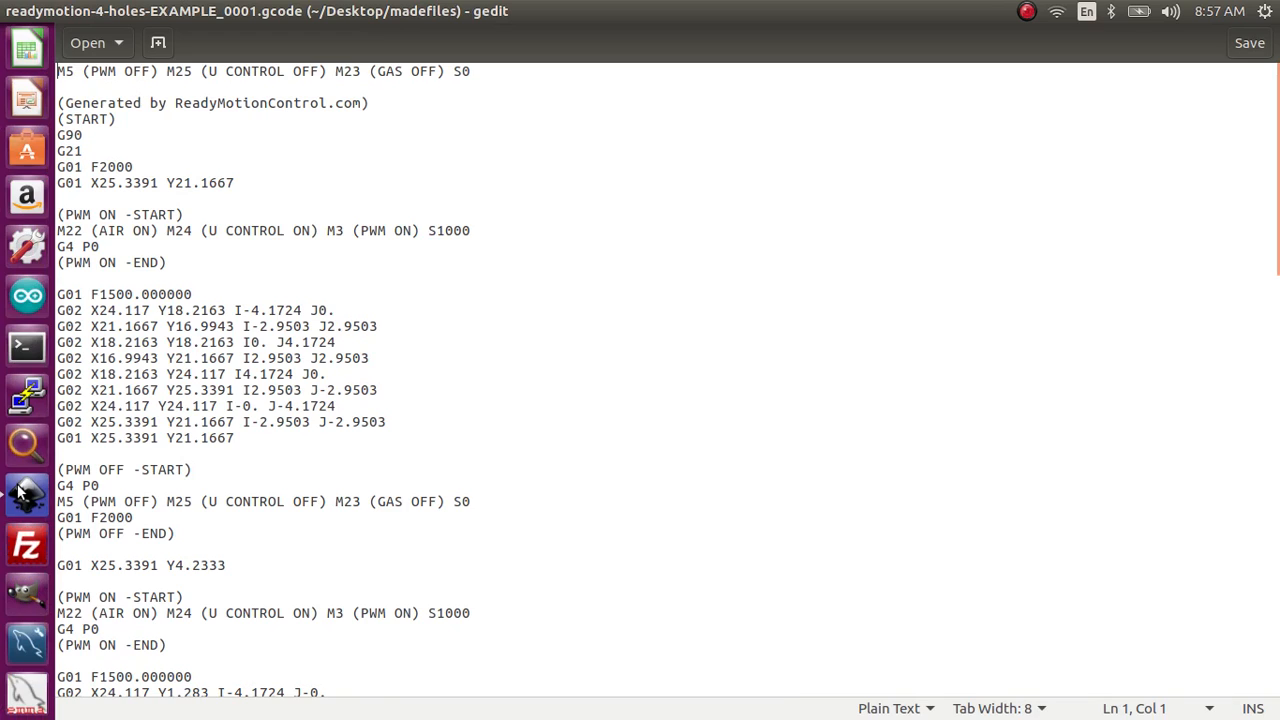
left_click(10, 528)
left_click_drag(519, 340, 736, 566)
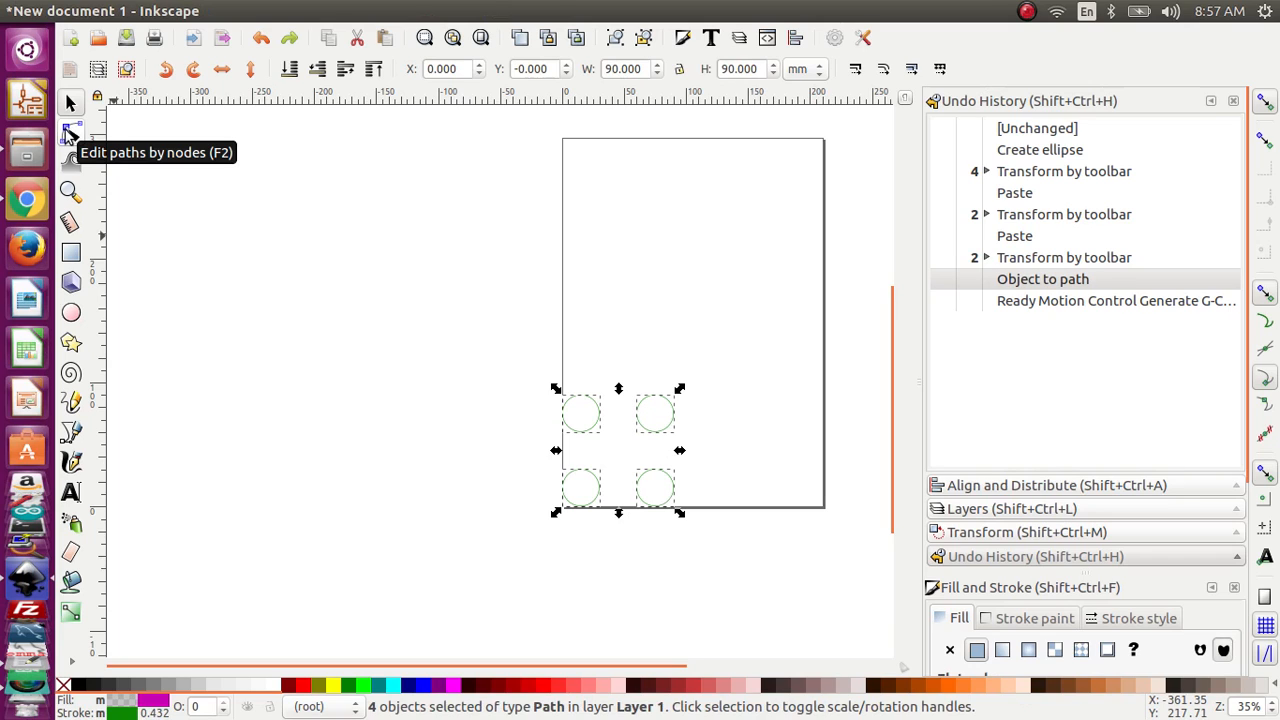
left_click(68, 133)
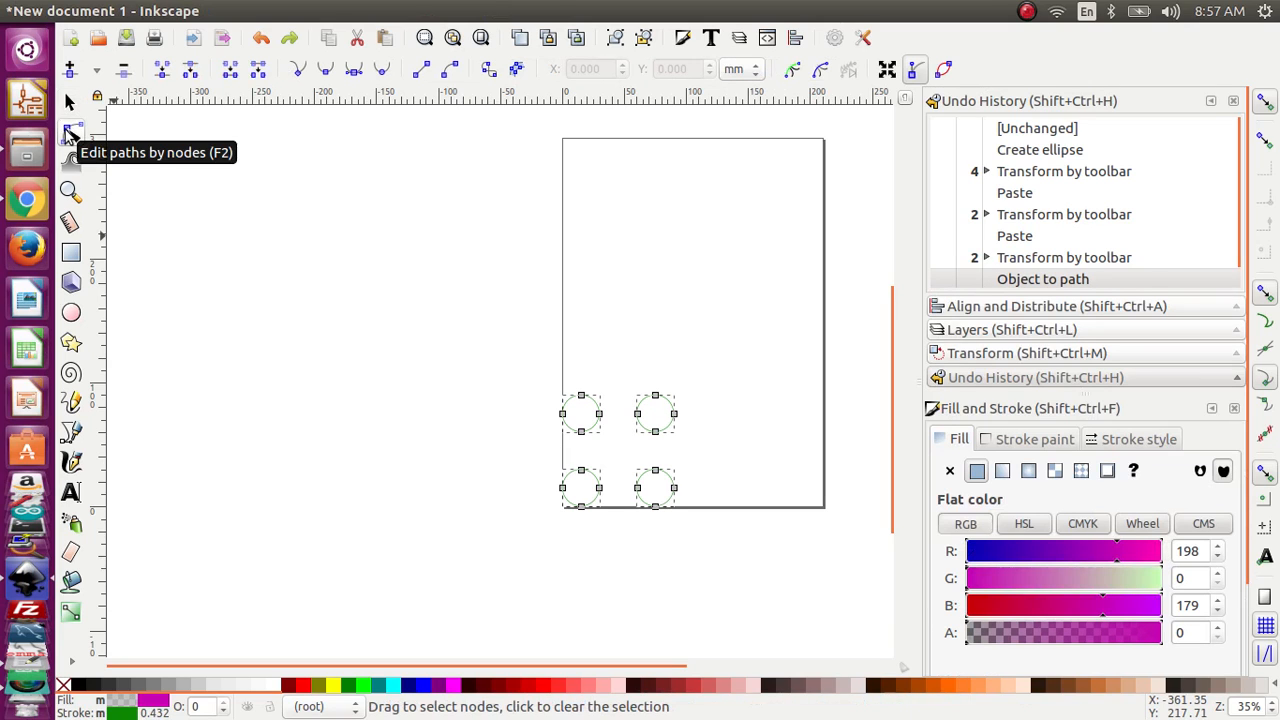
Step: Clear the selection and select all four nodes of the upper-left circle
left_click(563, 414)
left_click(557, 386)
scroll(580, 434, "up", 4)
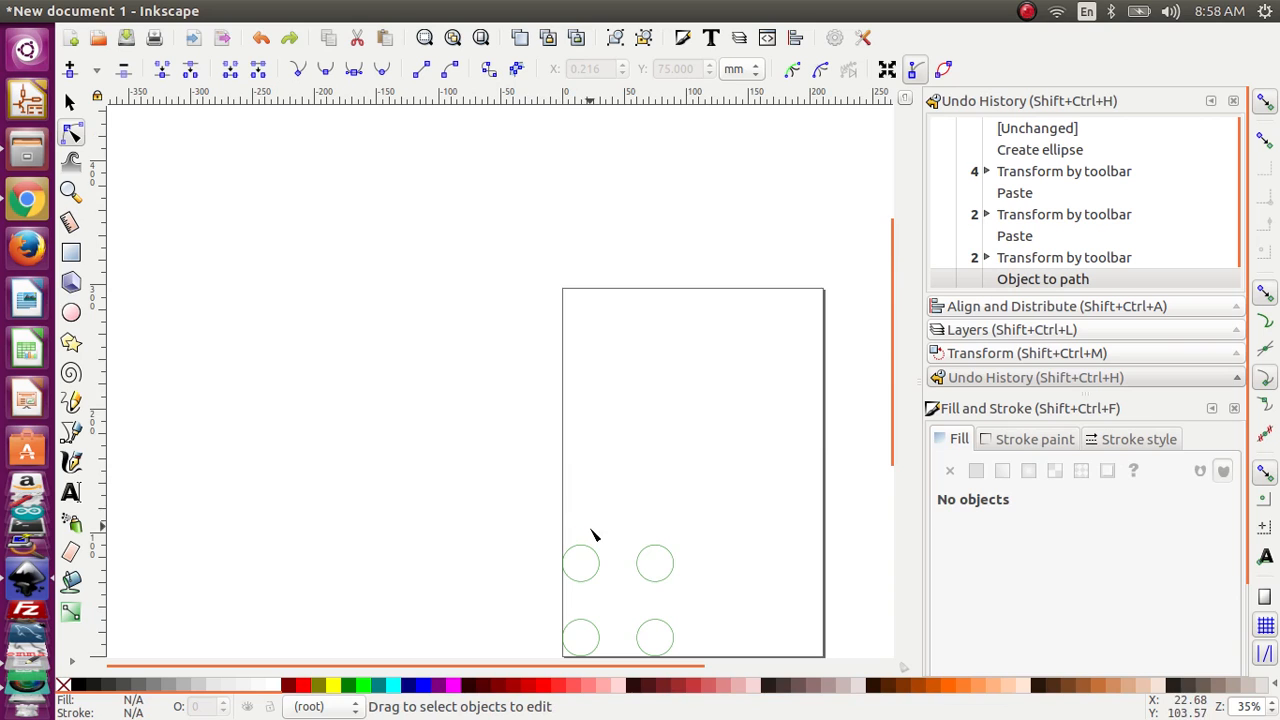
scroll(590, 543, "up", 4)
left_click_drag(562, 437, 586, 247)
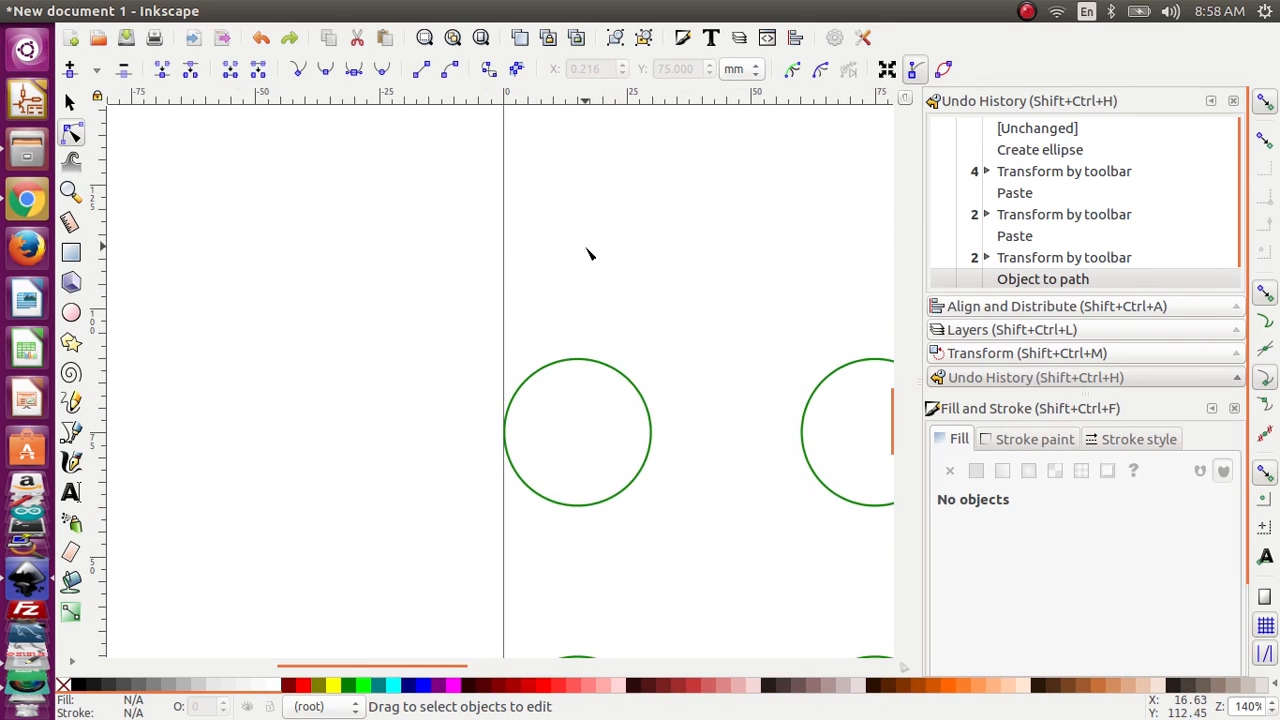
left_click(576, 362)
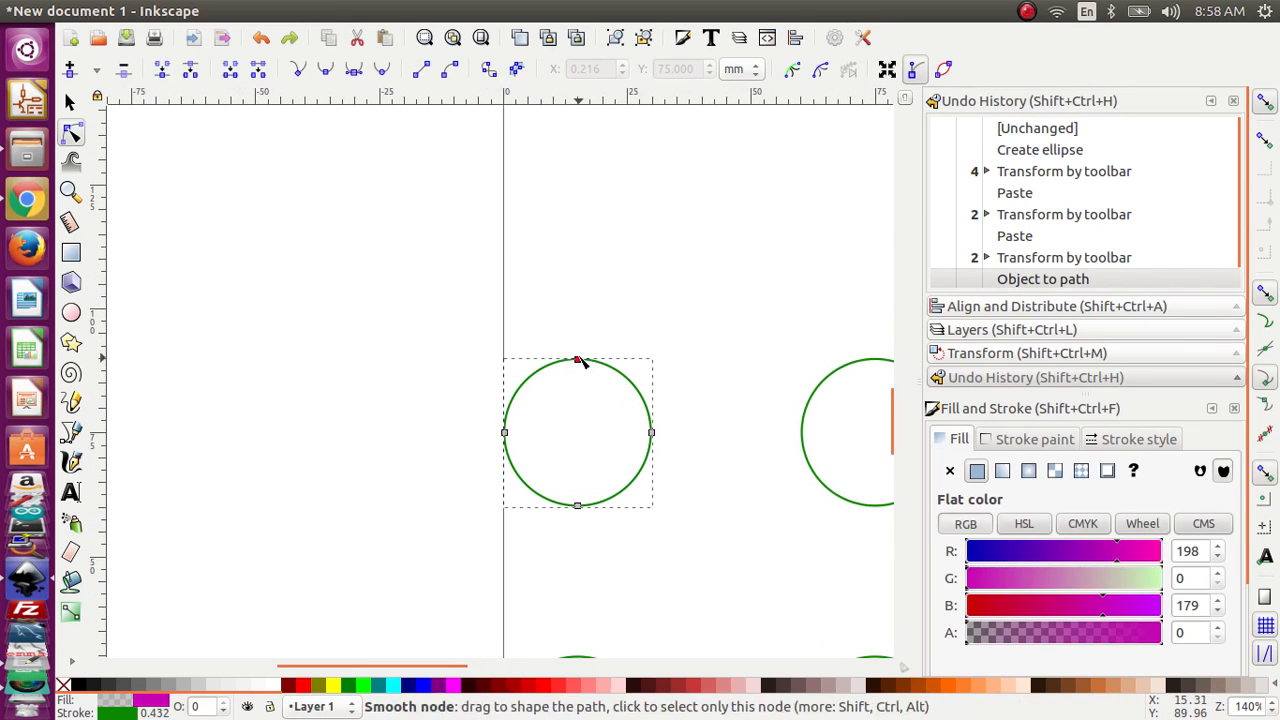
left_click(652, 433)
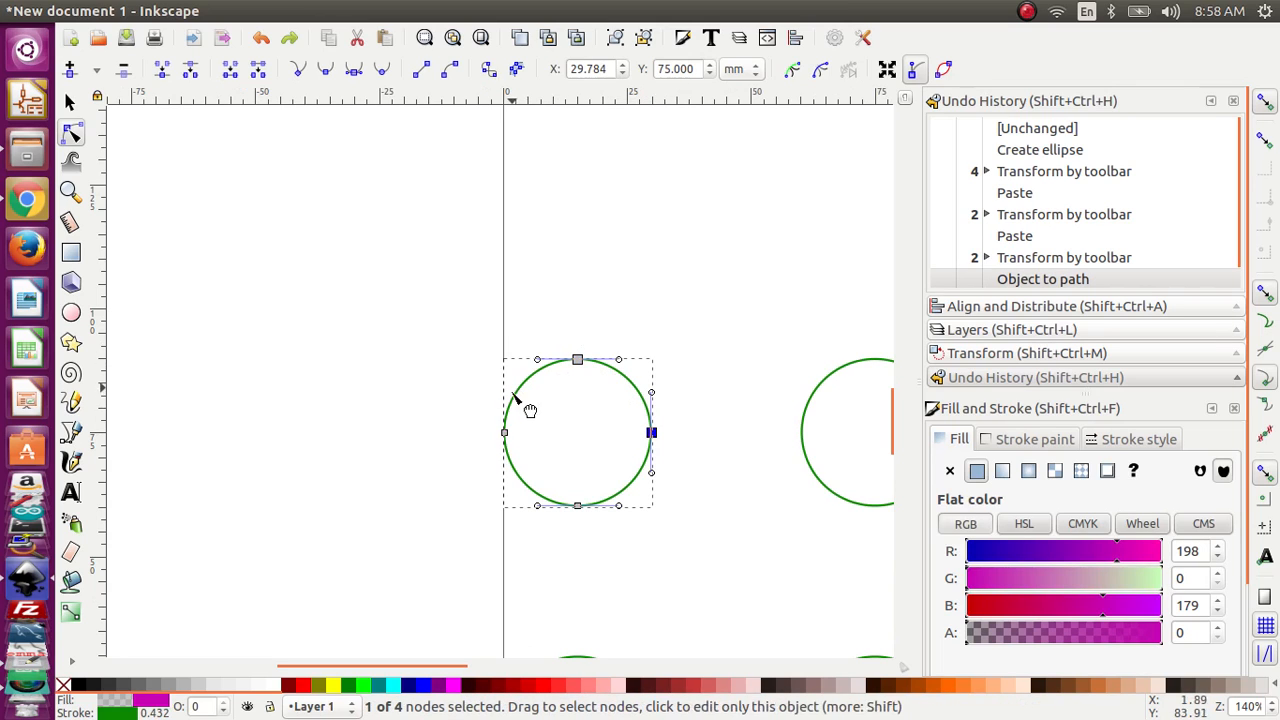
left_click(505, 433, "shift")
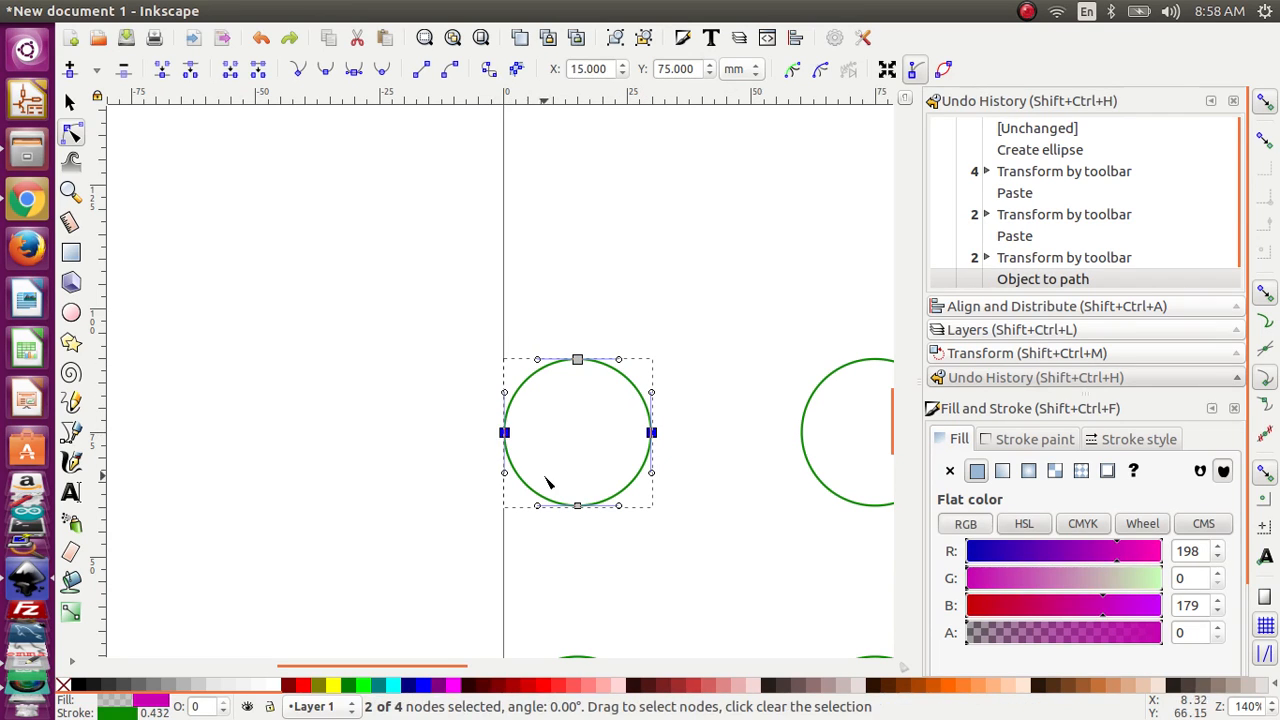
left_click(578, 506, "shift")
left_click(578, 360, "shift")
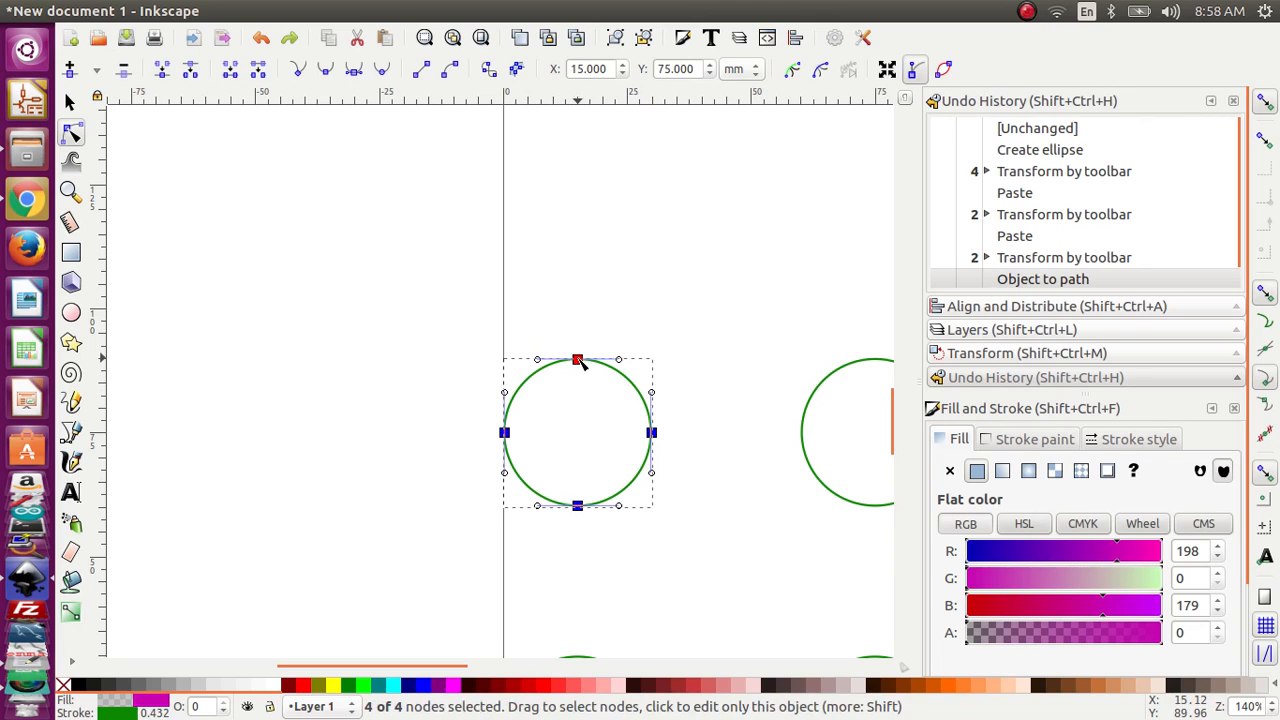
Step: Add all four nodes of the upper-right circle to the node selection
left_click_drag(848, 253, 642, 211)
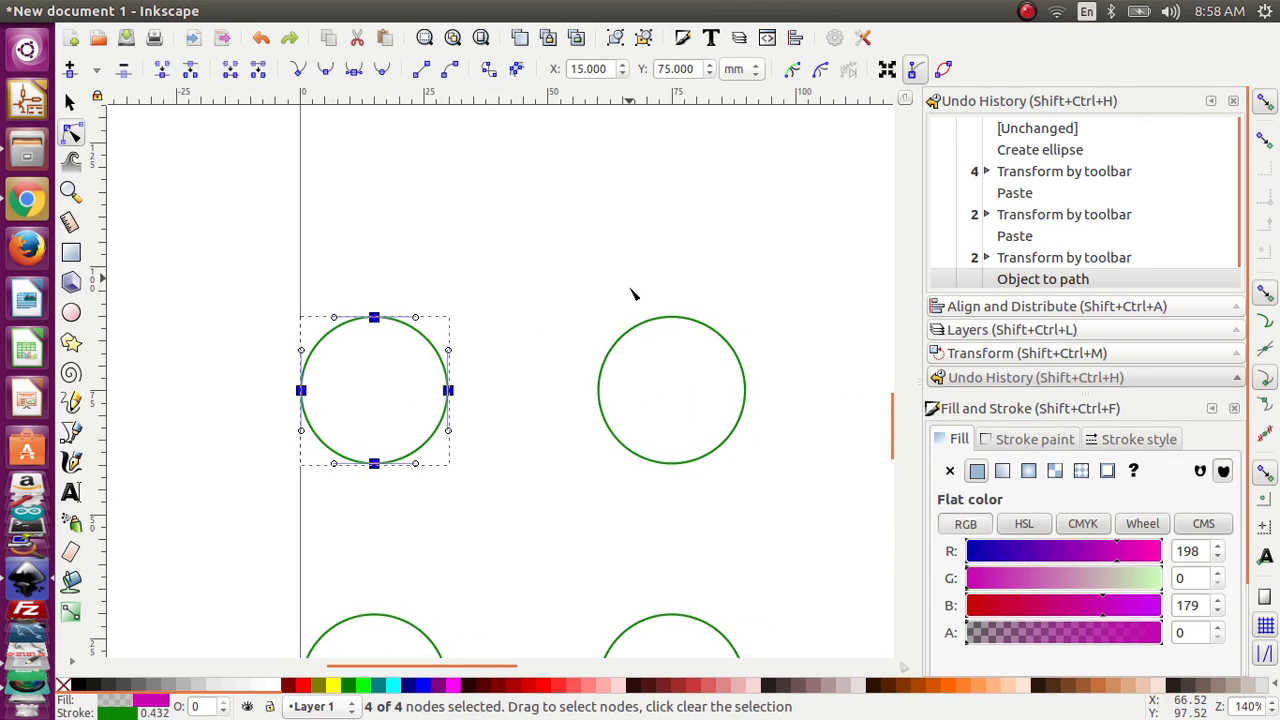
left_click(600, 378, "shift")
left_click(599, 390, "shift")
left_click(672, 317, "shift")
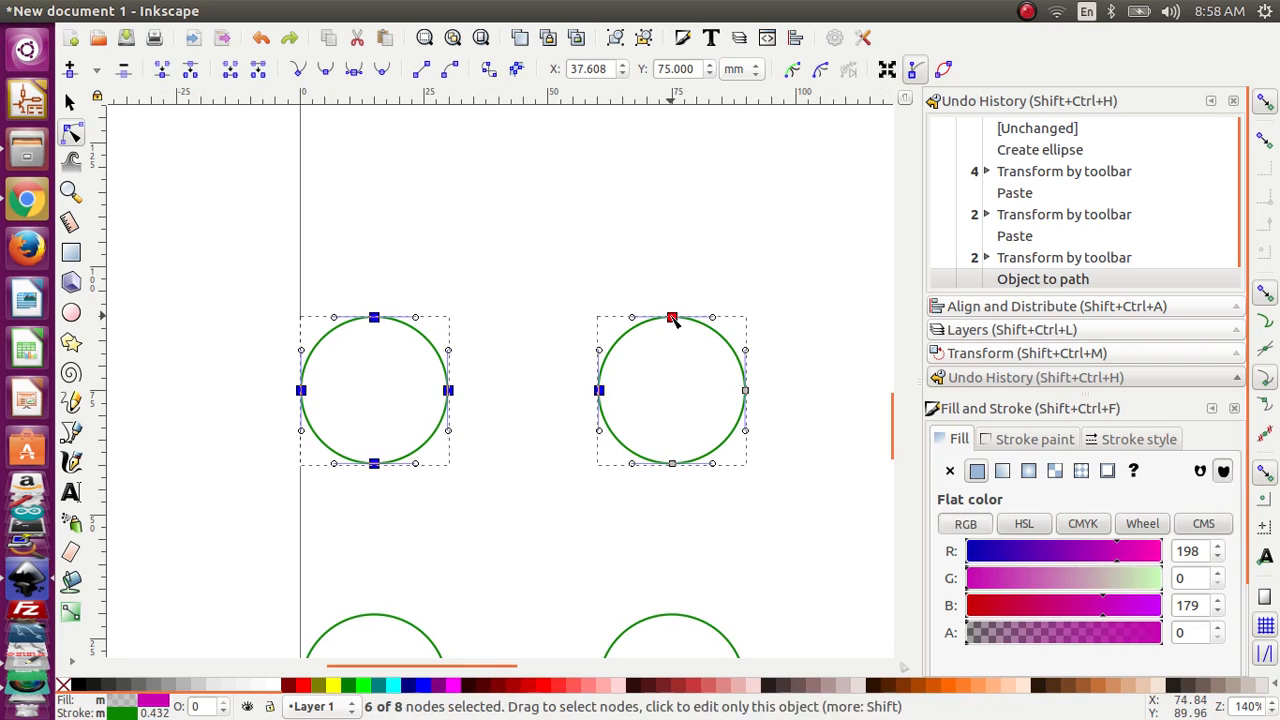
left_click(745, 391, "shift")
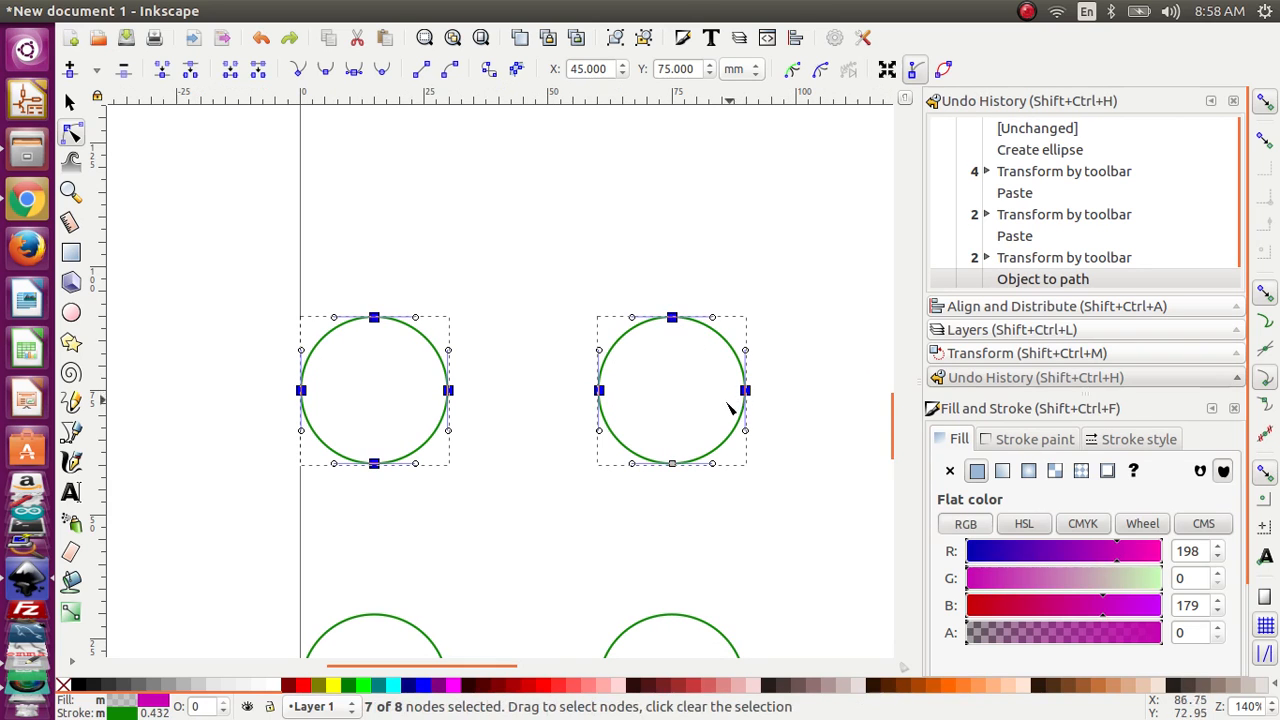
left_click(672, 463, "shift")
Step: Add all nodes of the lower-left and lower-right circles to the node selection
scroll(450, 522, "down", 5)
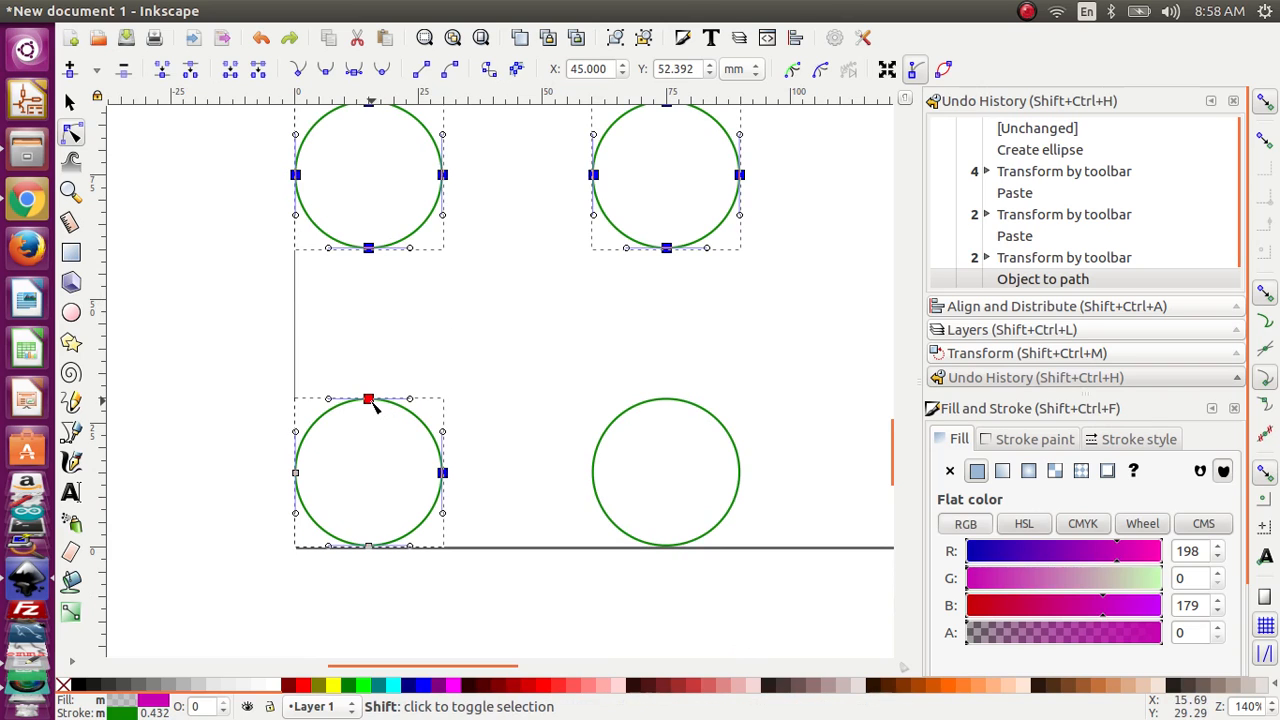
left_click(369, 400, "shift")
left_click(296, 473, "shift")
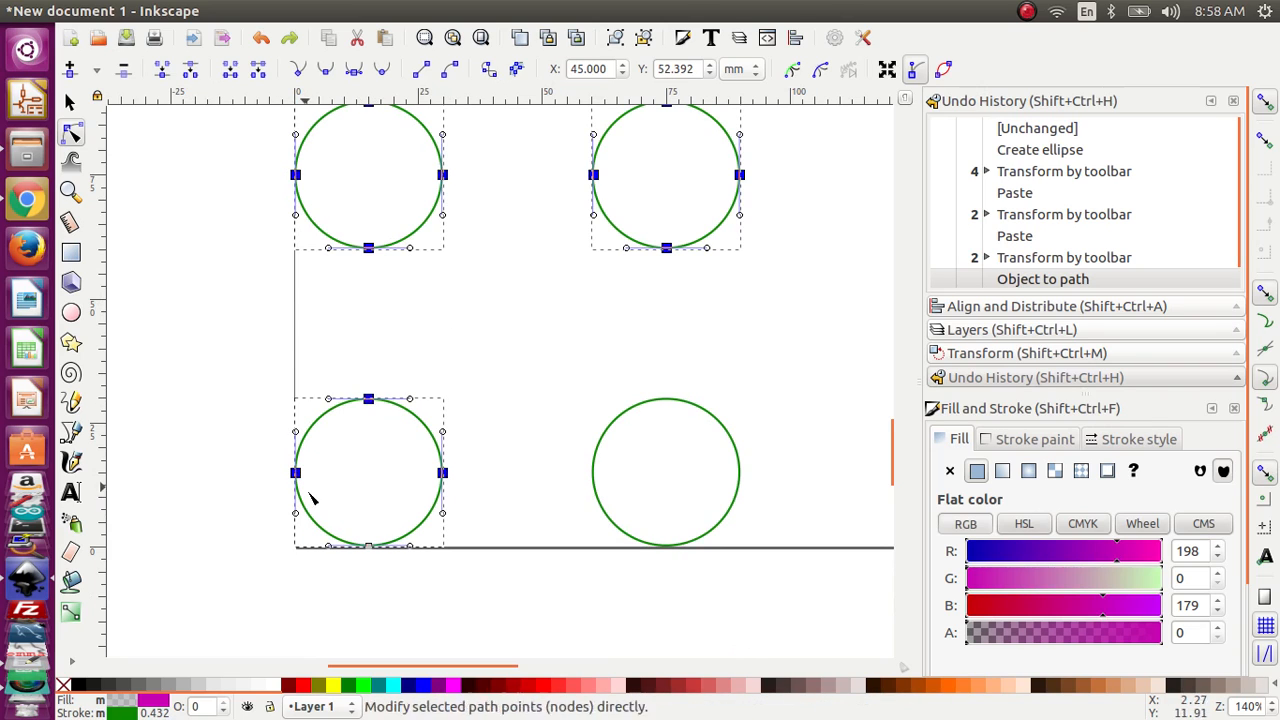
left_click(369, 546, "shift")
left_click(603, 445, "shift")
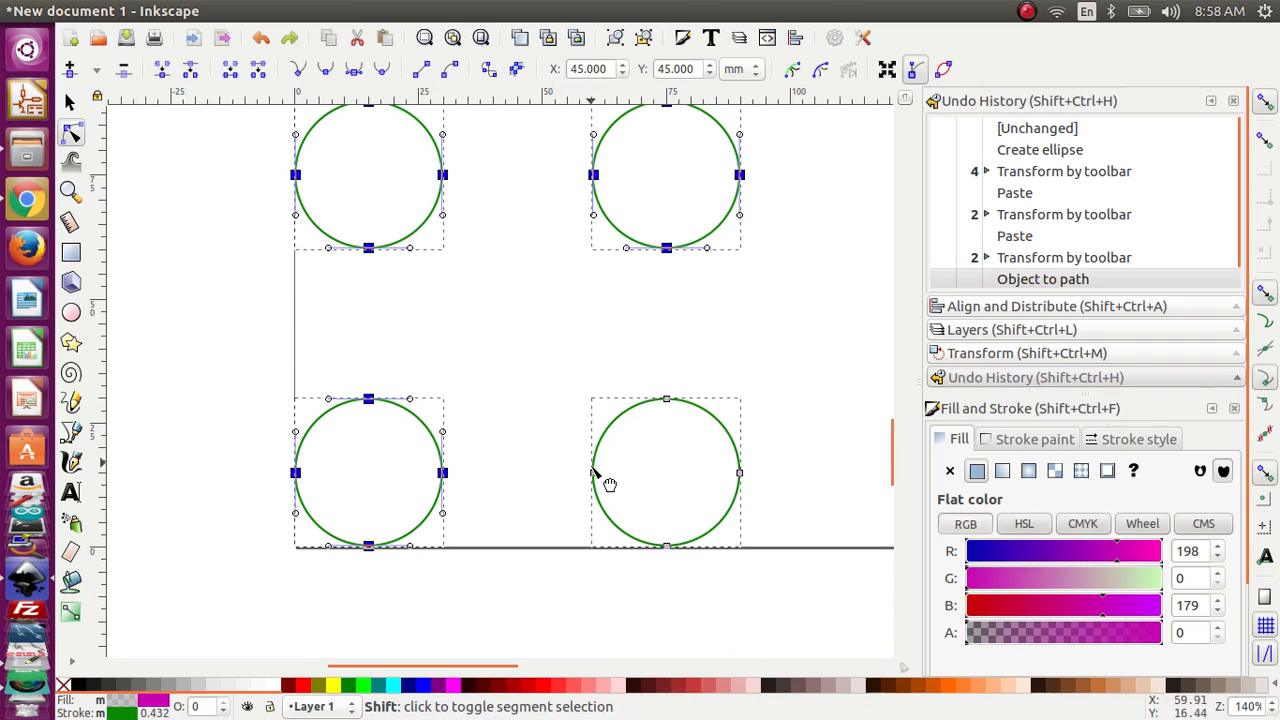
left_click(672, 402, "shift")
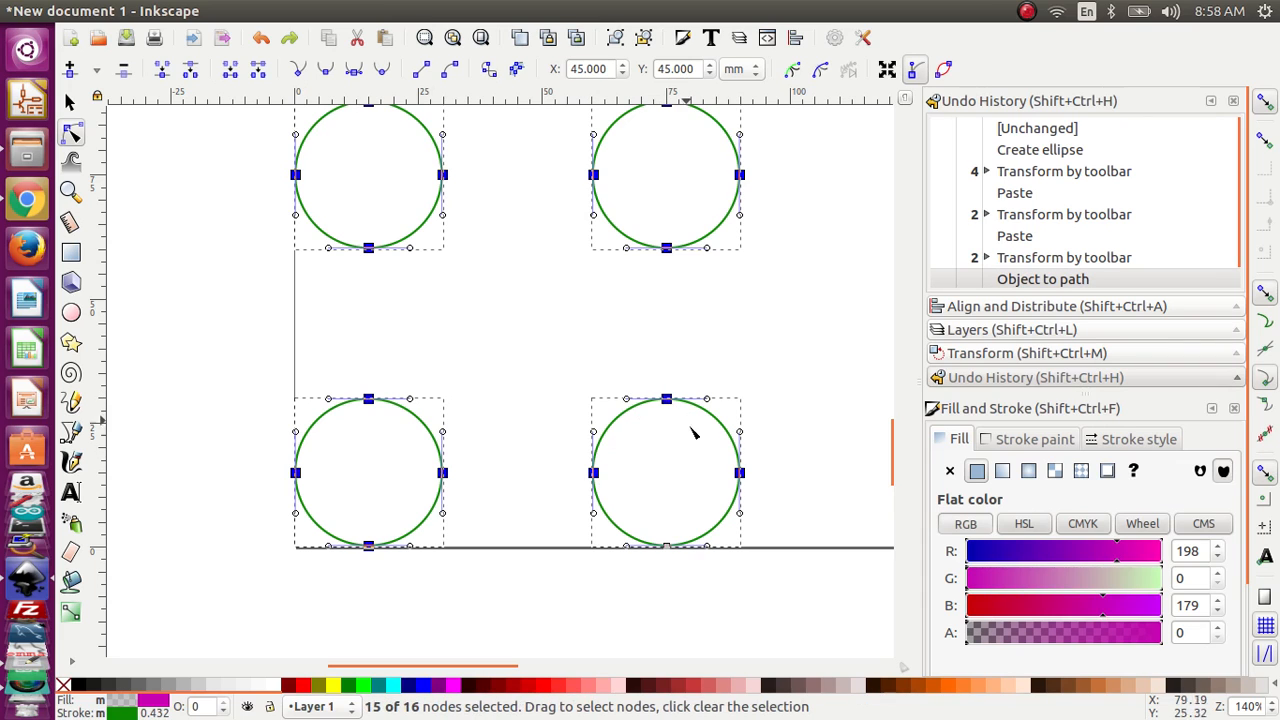
left_click(666, 546, "shift")
Step: Insert new nodes into the selected segments of all four circles three times in a row
scroll(334, 202, "up", 2)
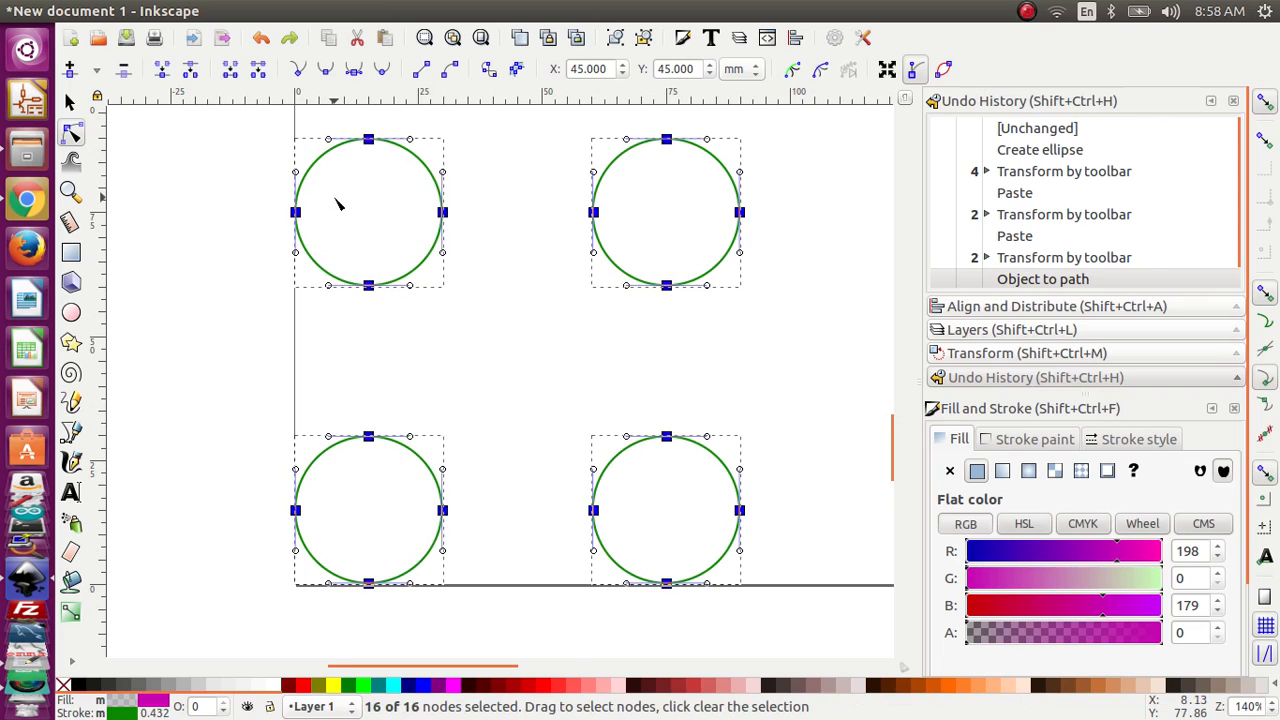
scroll(337, 203, "down", 1)
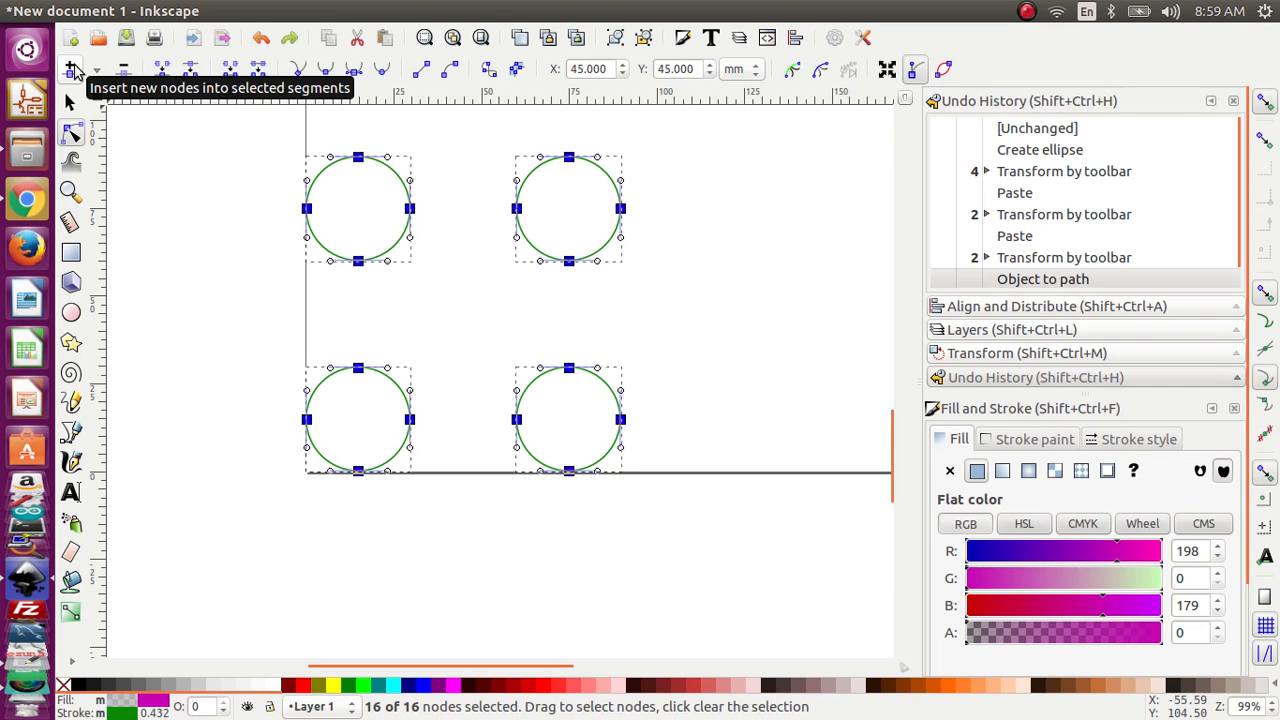
left_click(73, 68)
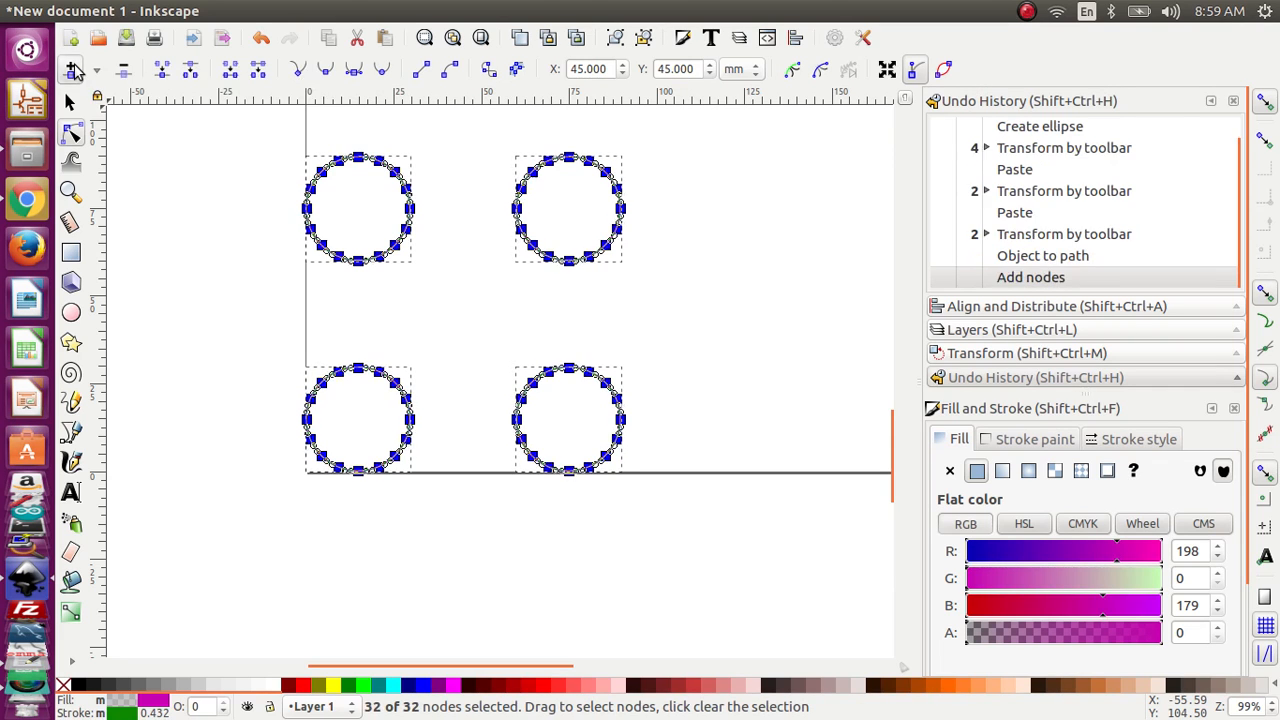
left_click(73, 68)
left_click(73, 68)
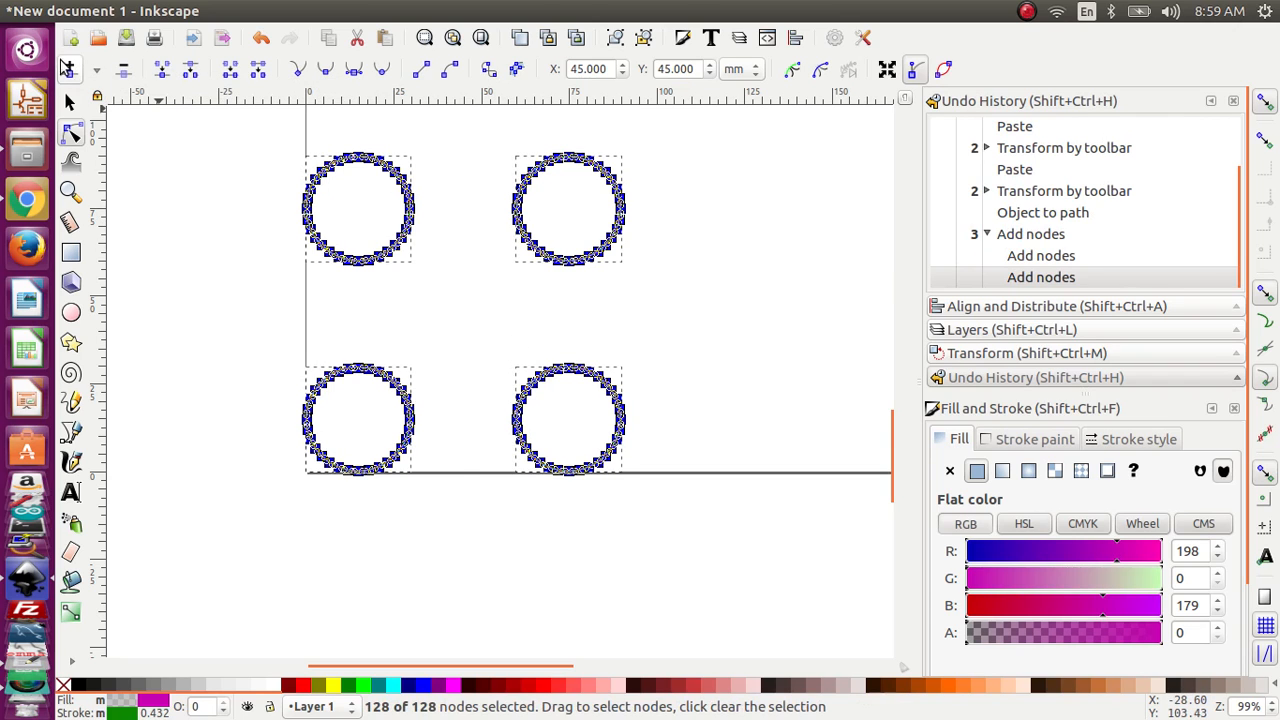
Step: Leave node editing and select all four circle paths as whole objects
left_click(70, 102)
scroll(210, 200, "up", 2)
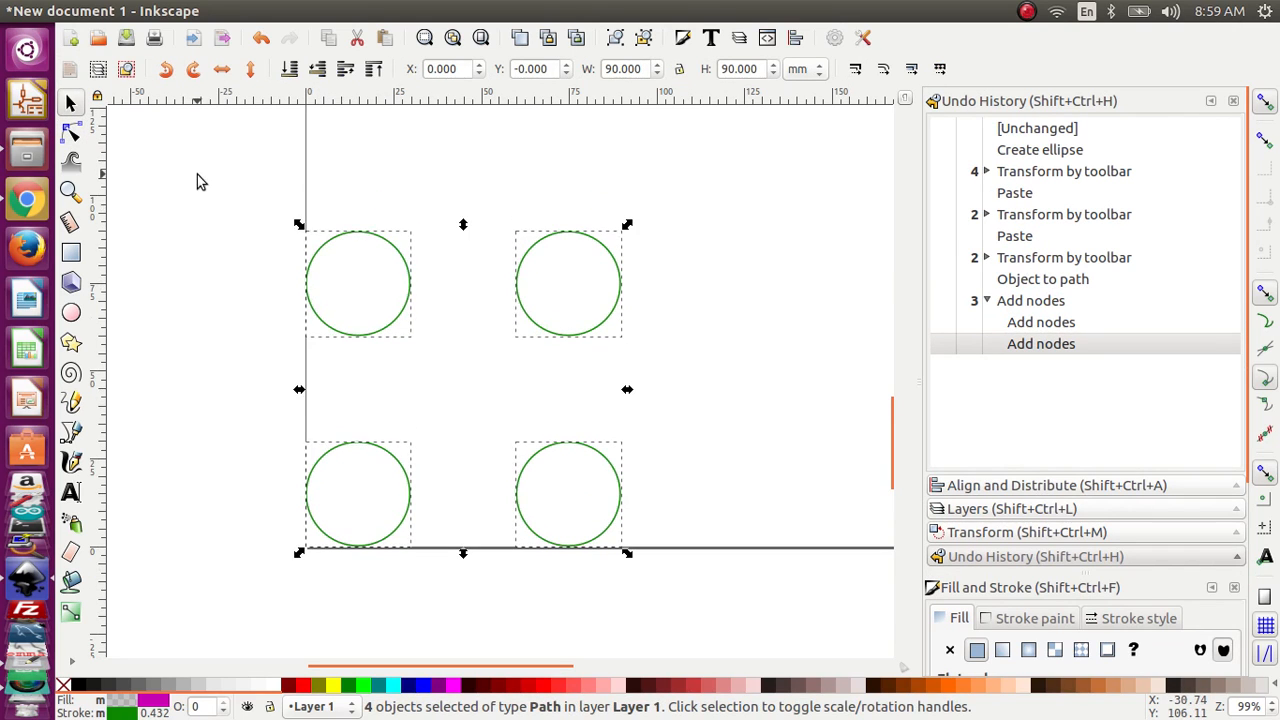
left_click(191, 163)
left_click_drag(192, 158, 705, 602)
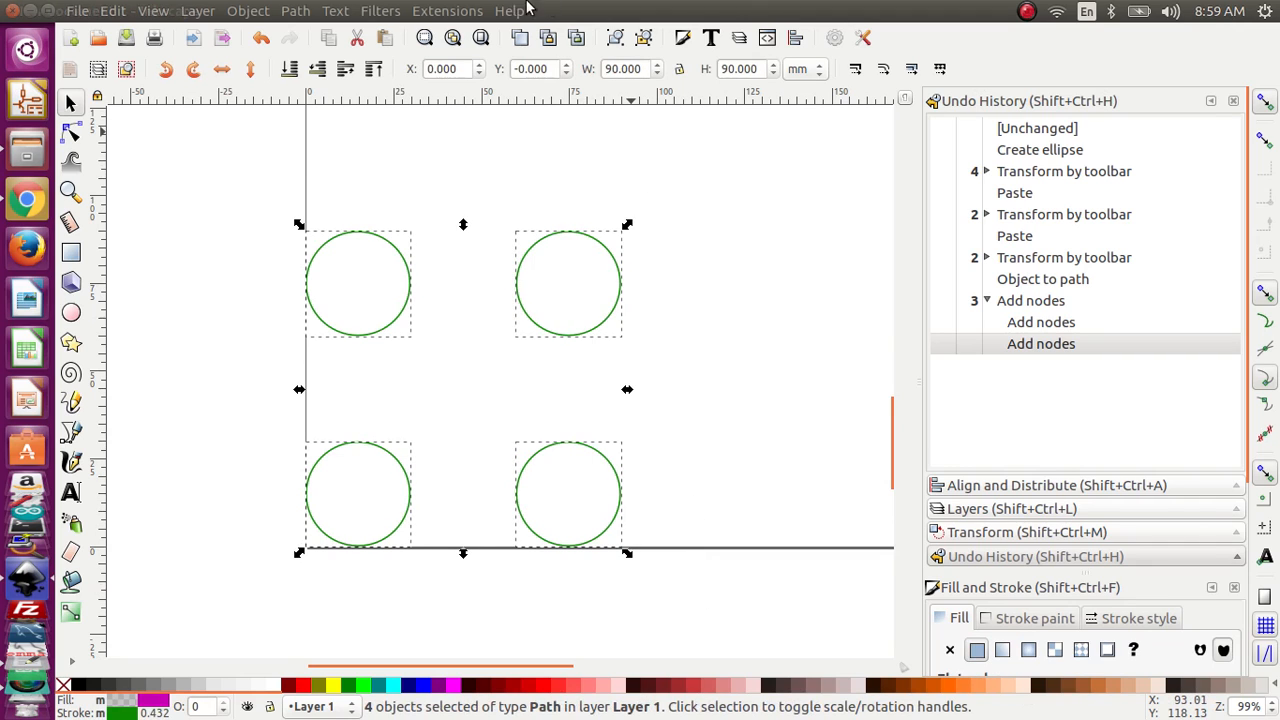
Step: Run Ready Motion Control Generate G-Code on the circles with the existing settings, then undo the toolpath graphics it adds to the drawing
left_click(447, 11)
mouse_move(613, 302)
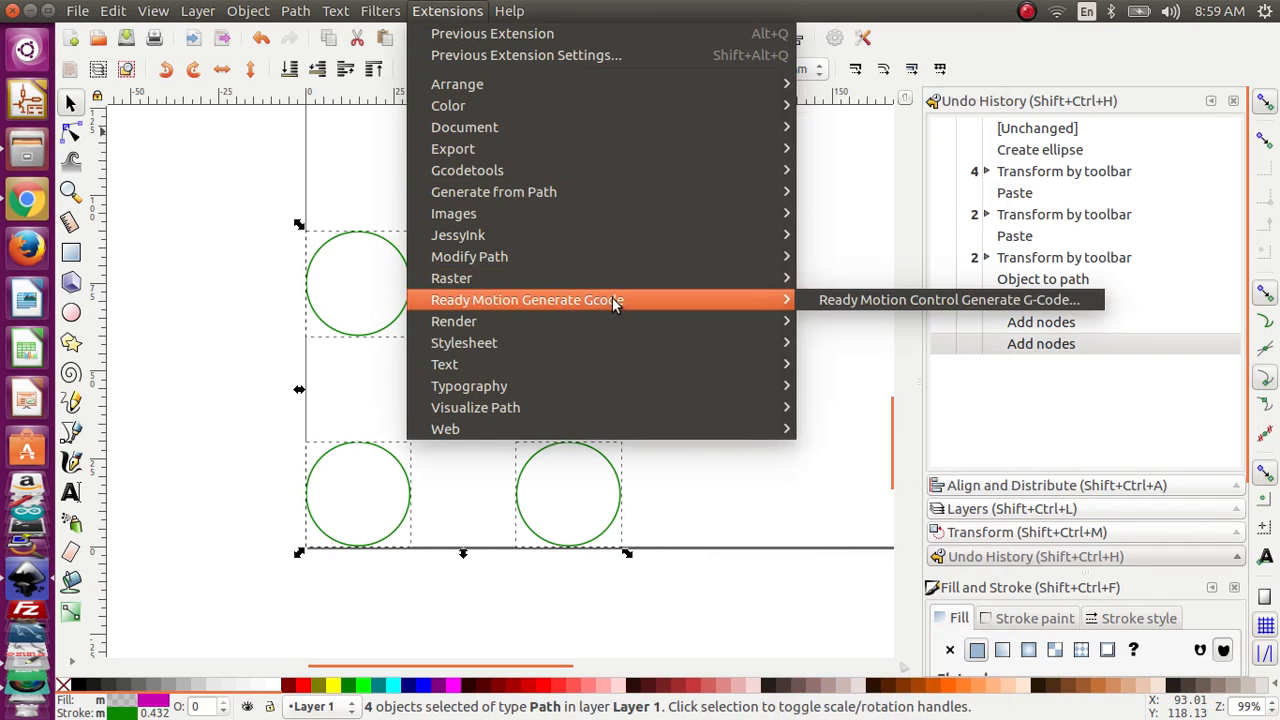
left_click(851, 302)
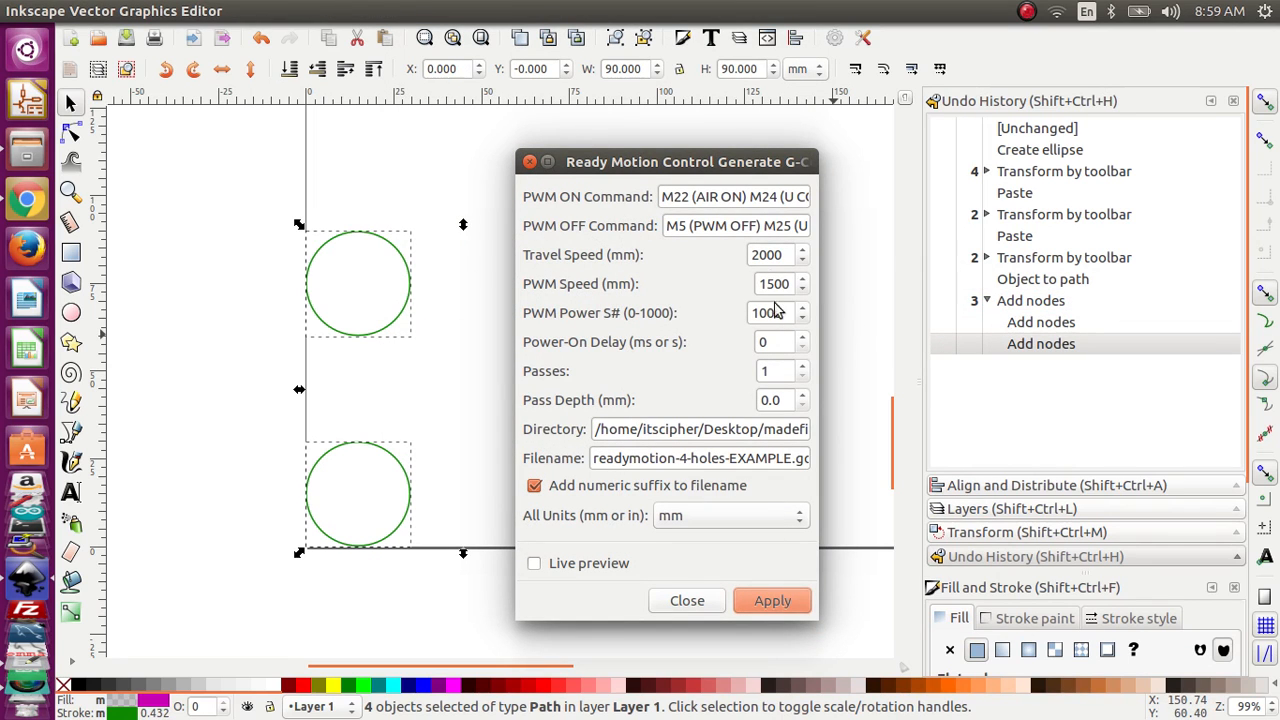
left_click(770, 600)
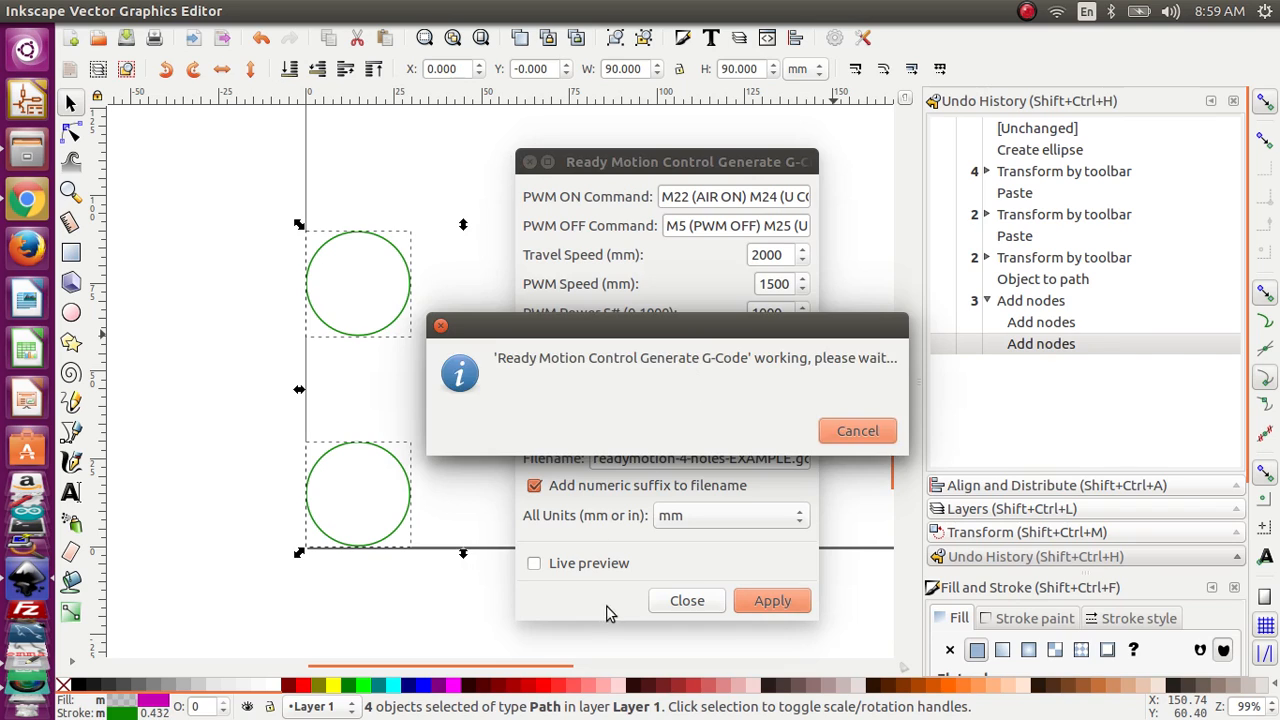
left_click(657, 608)
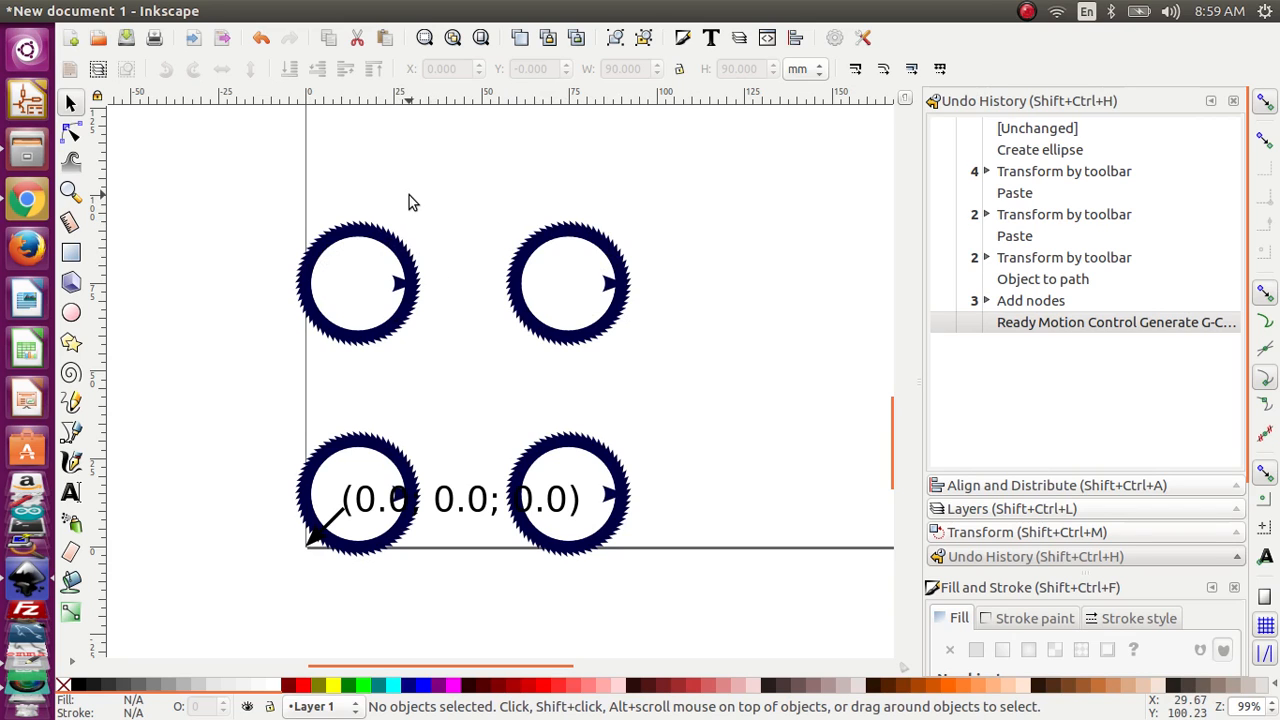
key("ctrl+z")
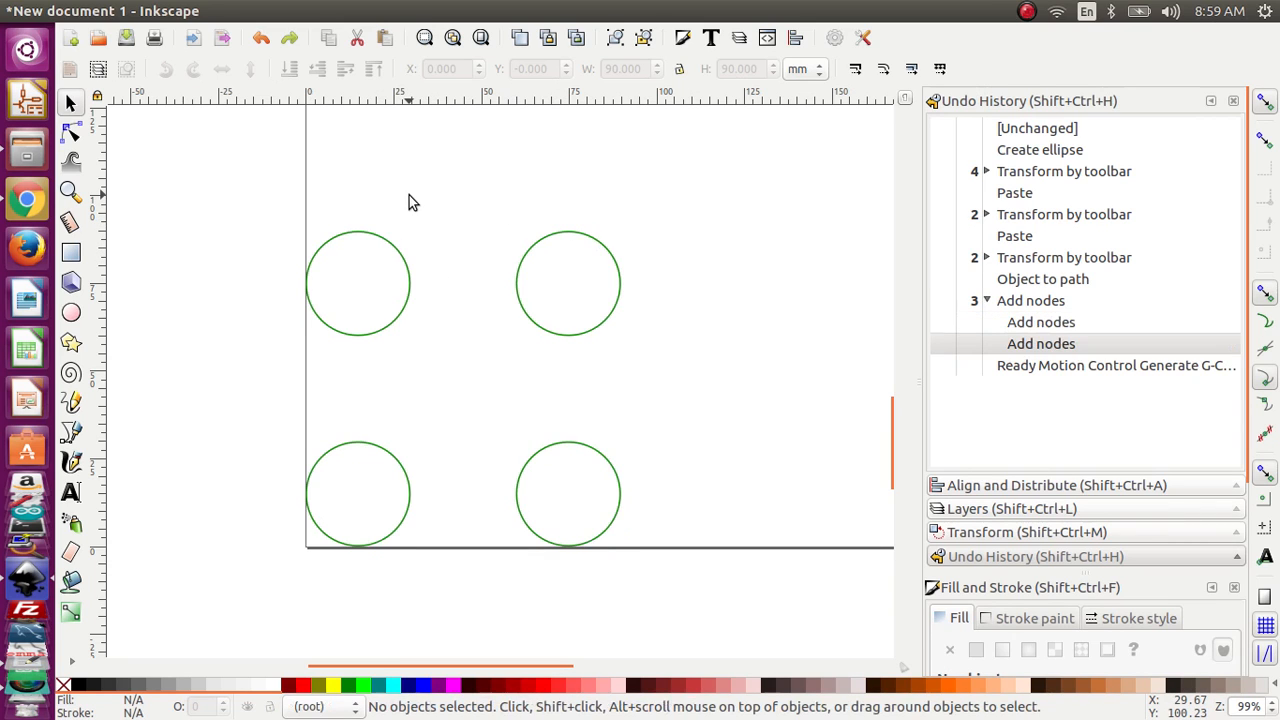
Step: Open readymotion-4-holes-EXAMPLE_0003.gcode from the madefiles folder in the text editor
left_click(24, 147)
left_click(507, 159)
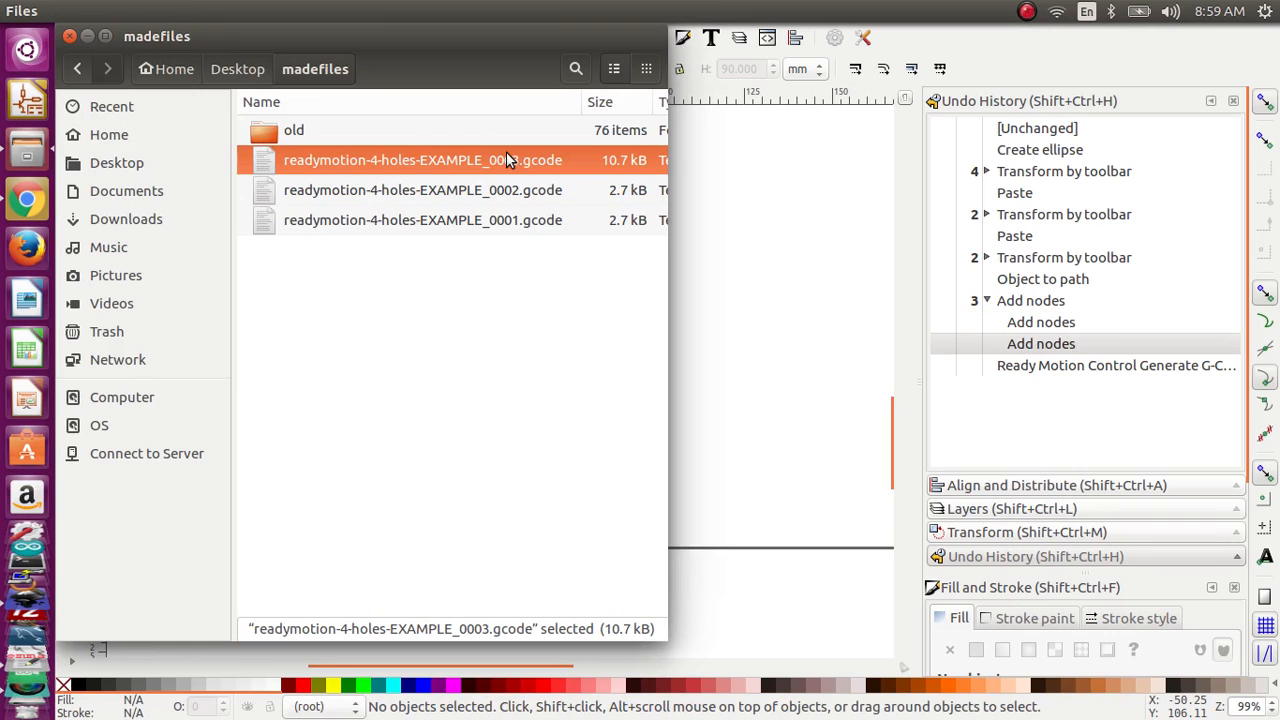
double_click(625, 175)
Step: Copy the entire contents of readymotion-4-holes-EXAMPLE_0003.gcode from the text editor
right_click(603, 283)
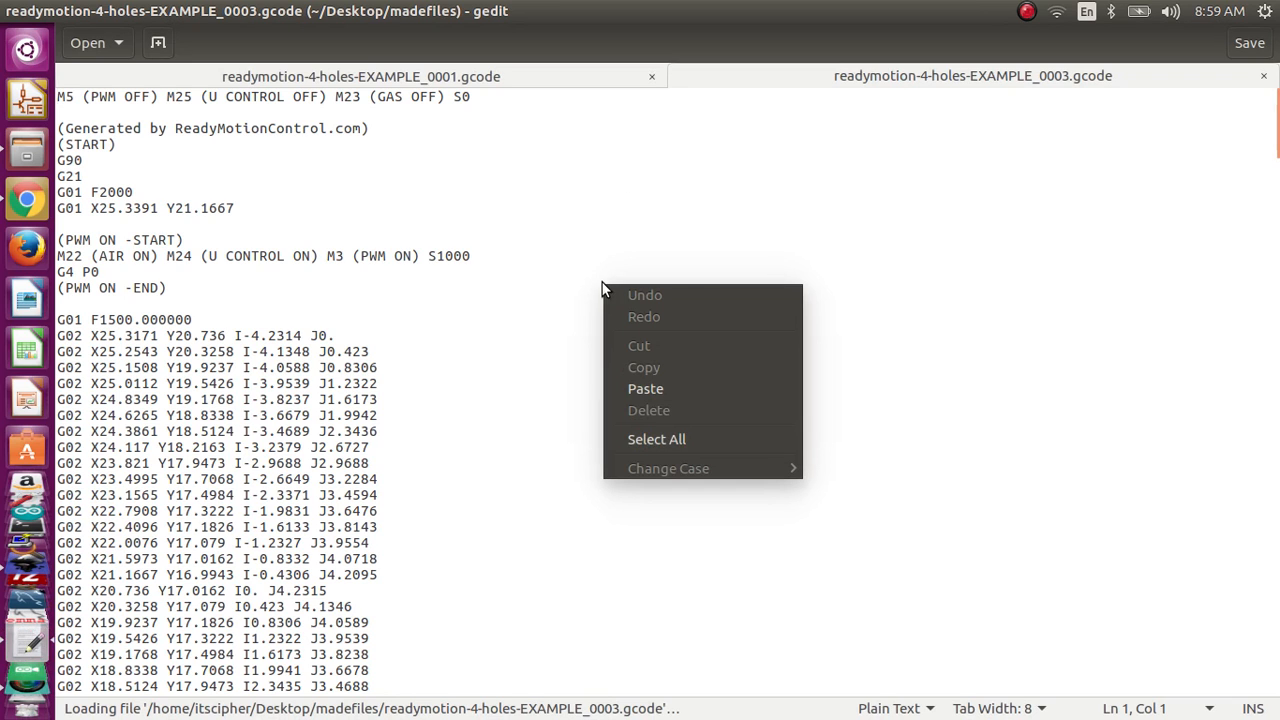
left_click(658, 441)
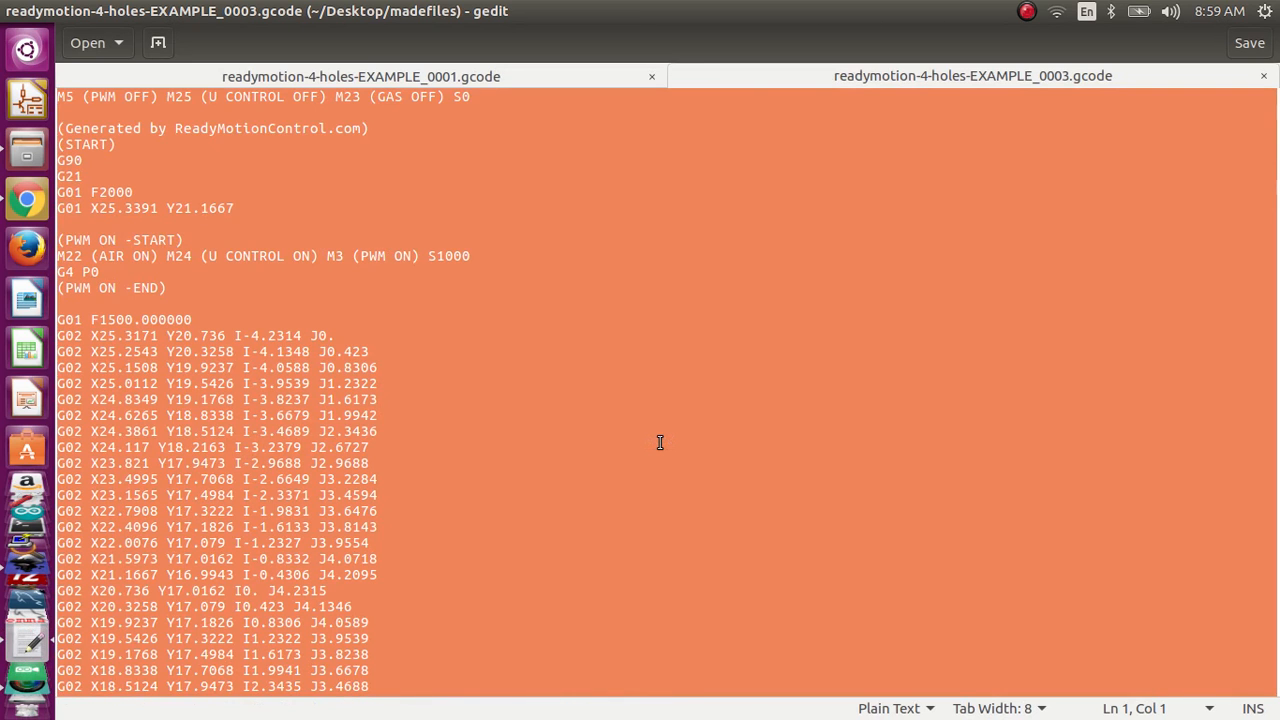
scroll(655, 438, "down", 5)
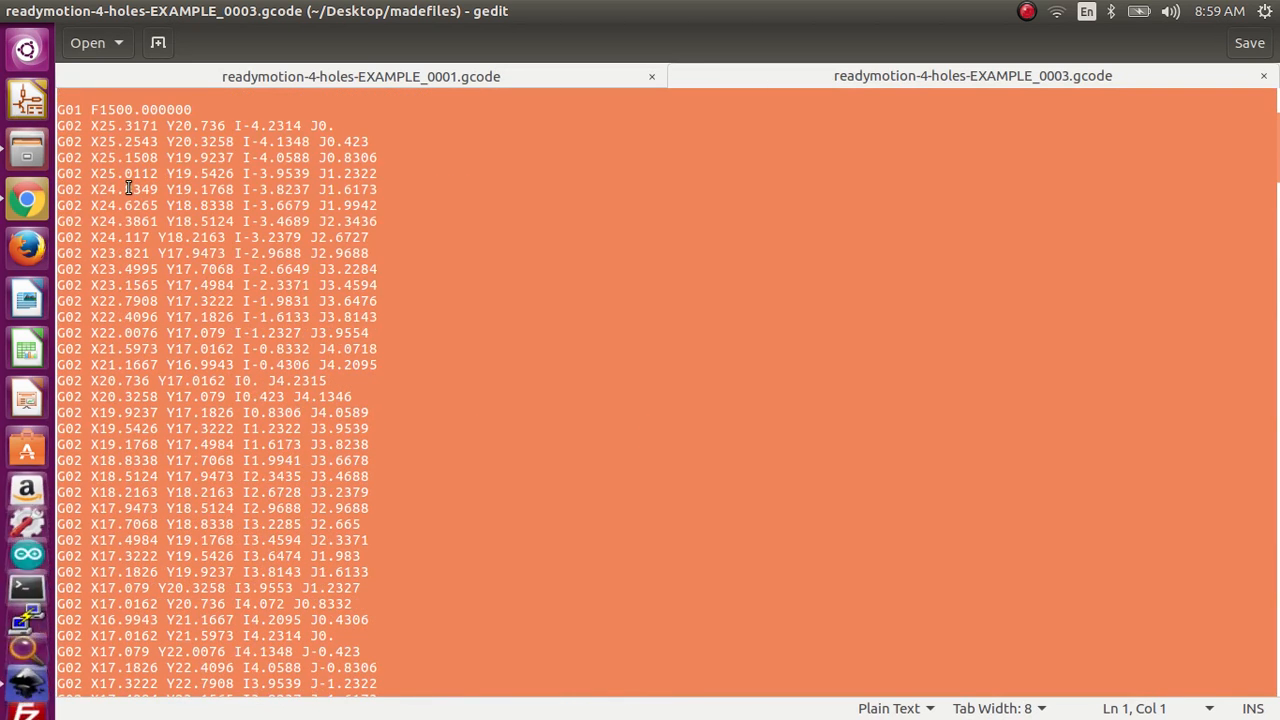
scroll(228, 276, "up", 2)
scroll(216, 205, "down", 20)
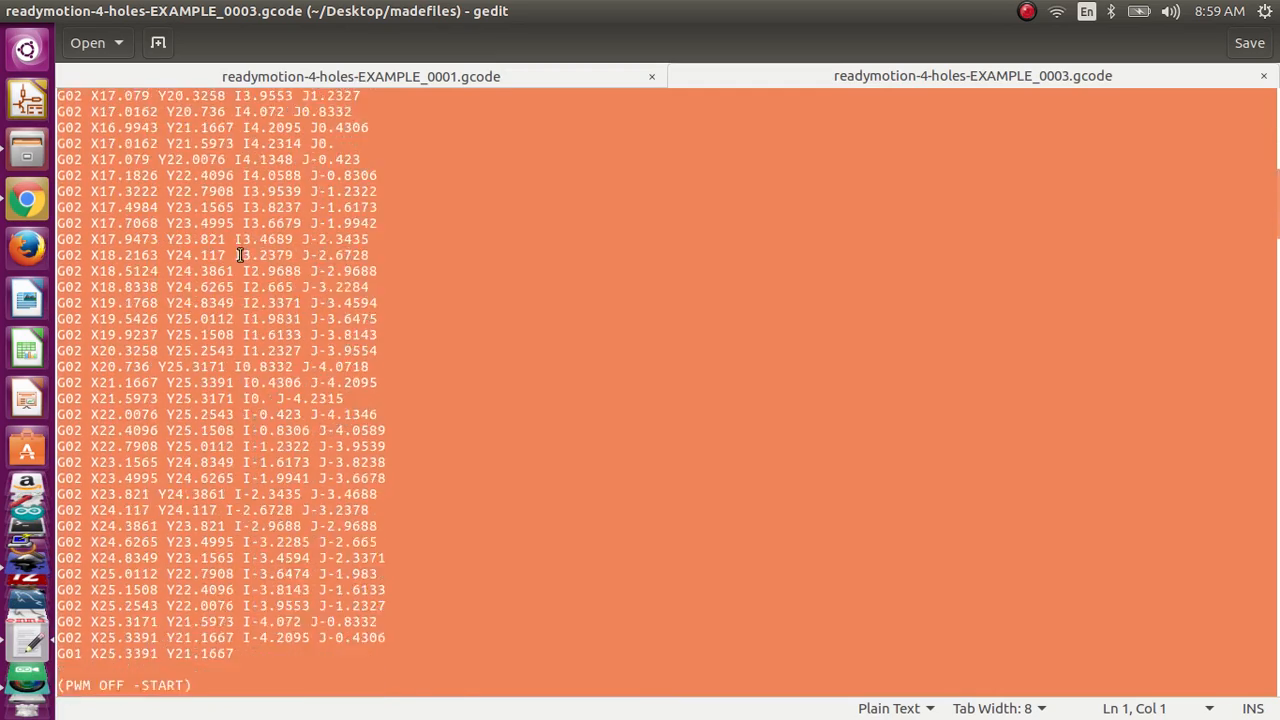
key("alt+Tab")
key("alt+Tab")
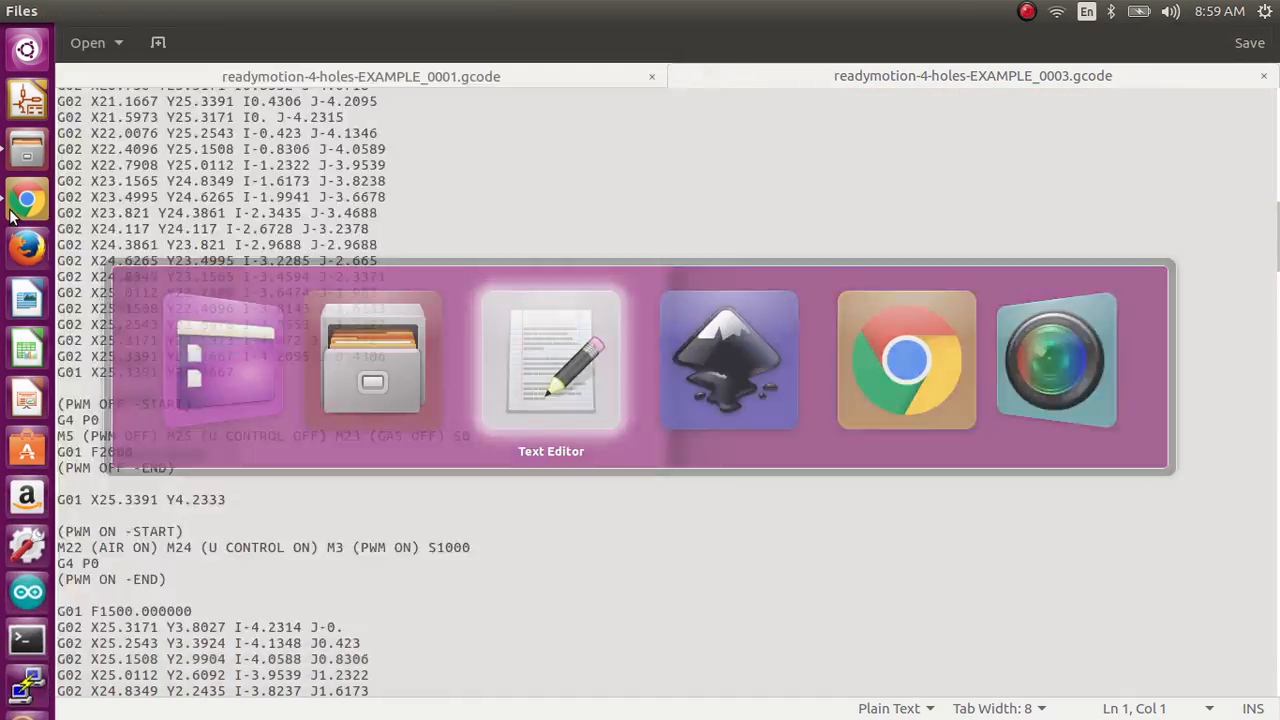
left_click(18, 201)
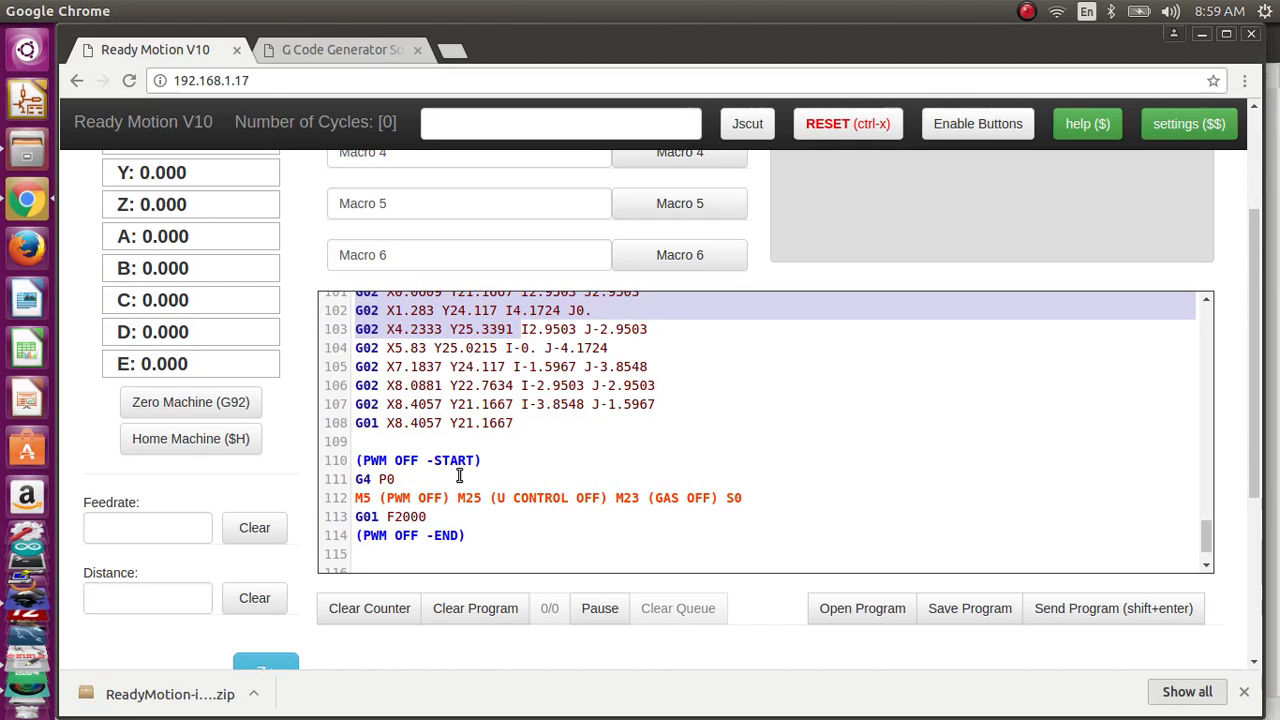
scroll(460, 475, "up", 3)
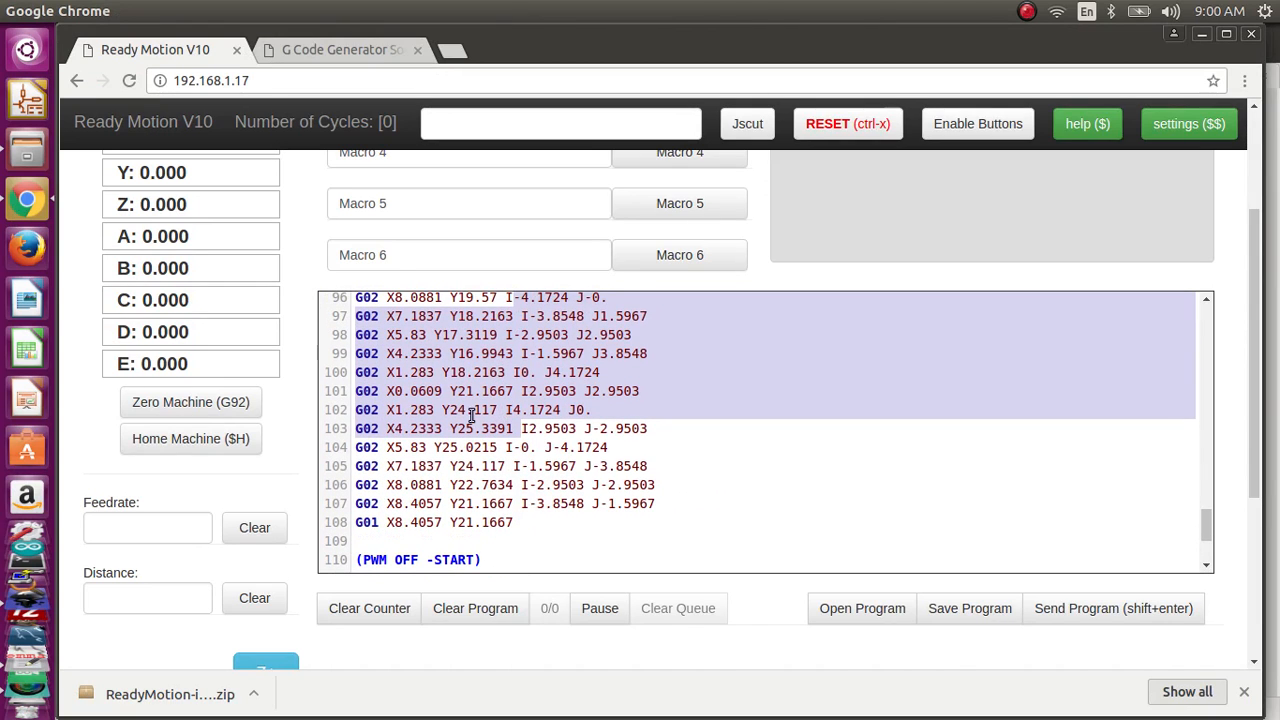
key("alt+Tab")
right_click(320, 354)
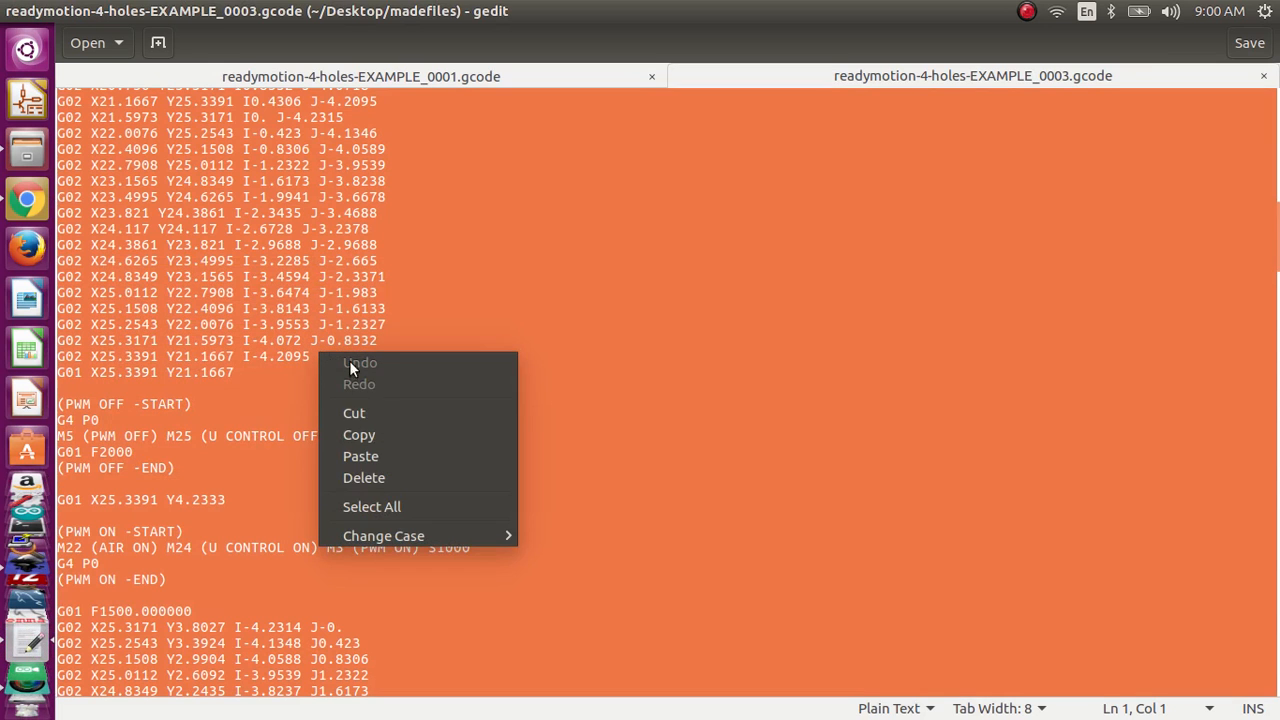
left_click(399, 435)
Step: Switch to Ready Motion V10 in Chrome, clear the existing program and paste the copied G-code in its place
key("alt+Tab")
scroll(480, 500, "down", 3)
left_click(491, 493)
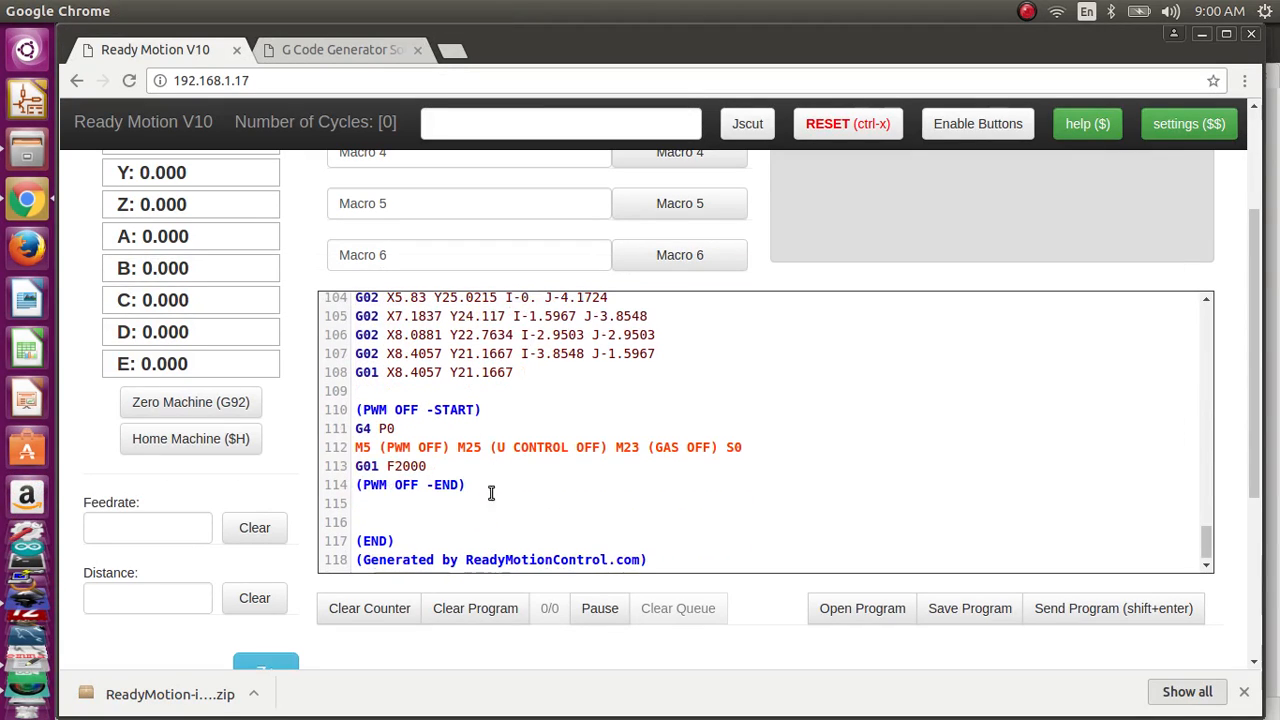
left_click(497, 610)
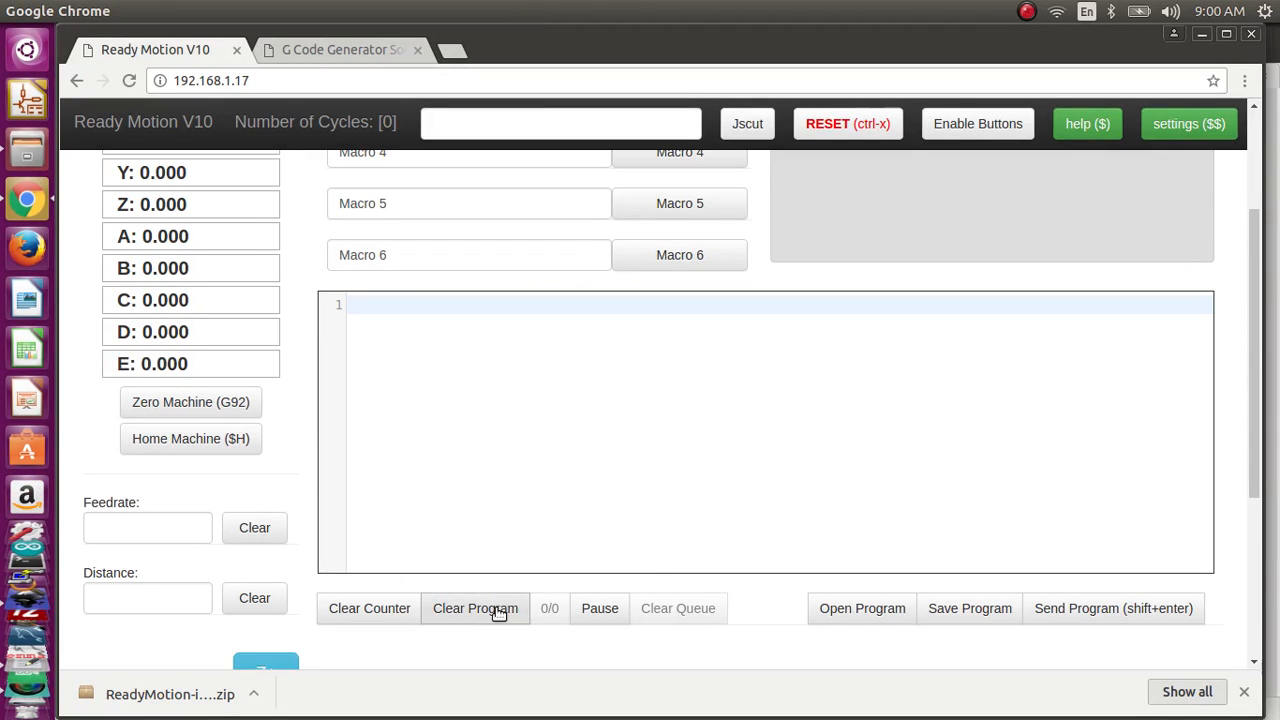
right_click(470, 341)
left_click(533, 460)
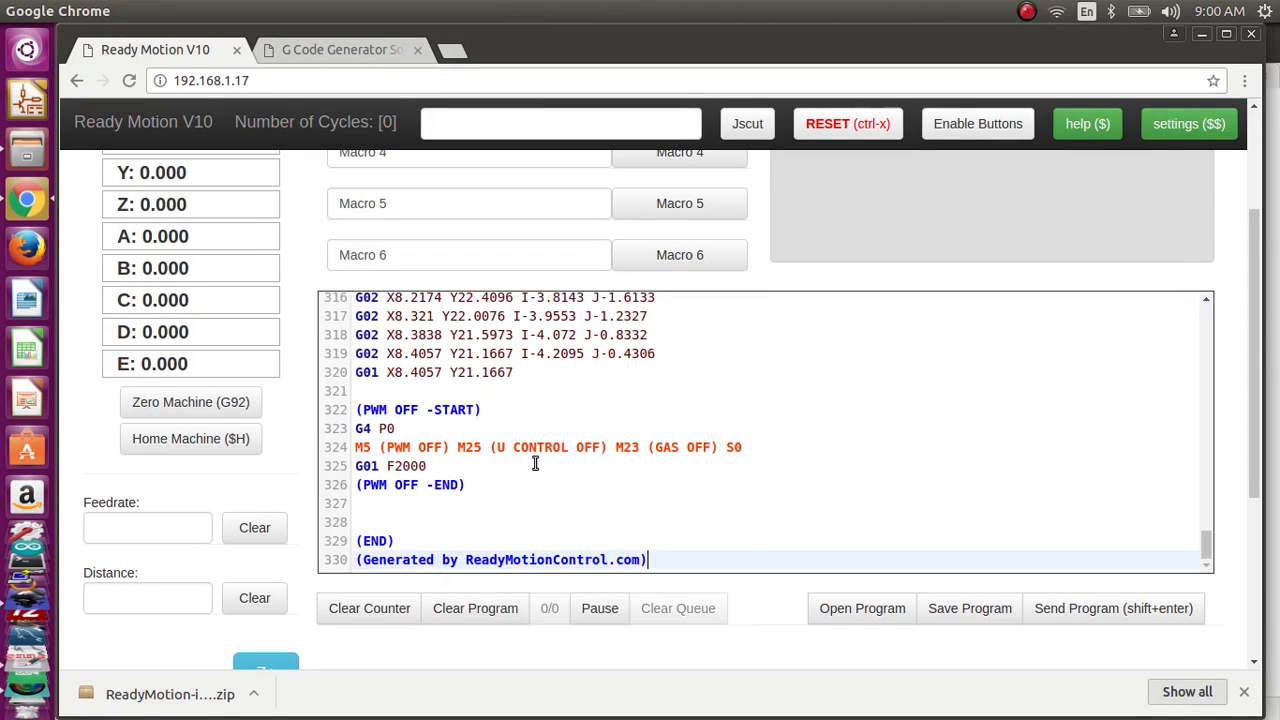
Step: Review the pasted G-code from its end back to the opening lines with the PWM start commands
scroll(601, 398, "up", 9)
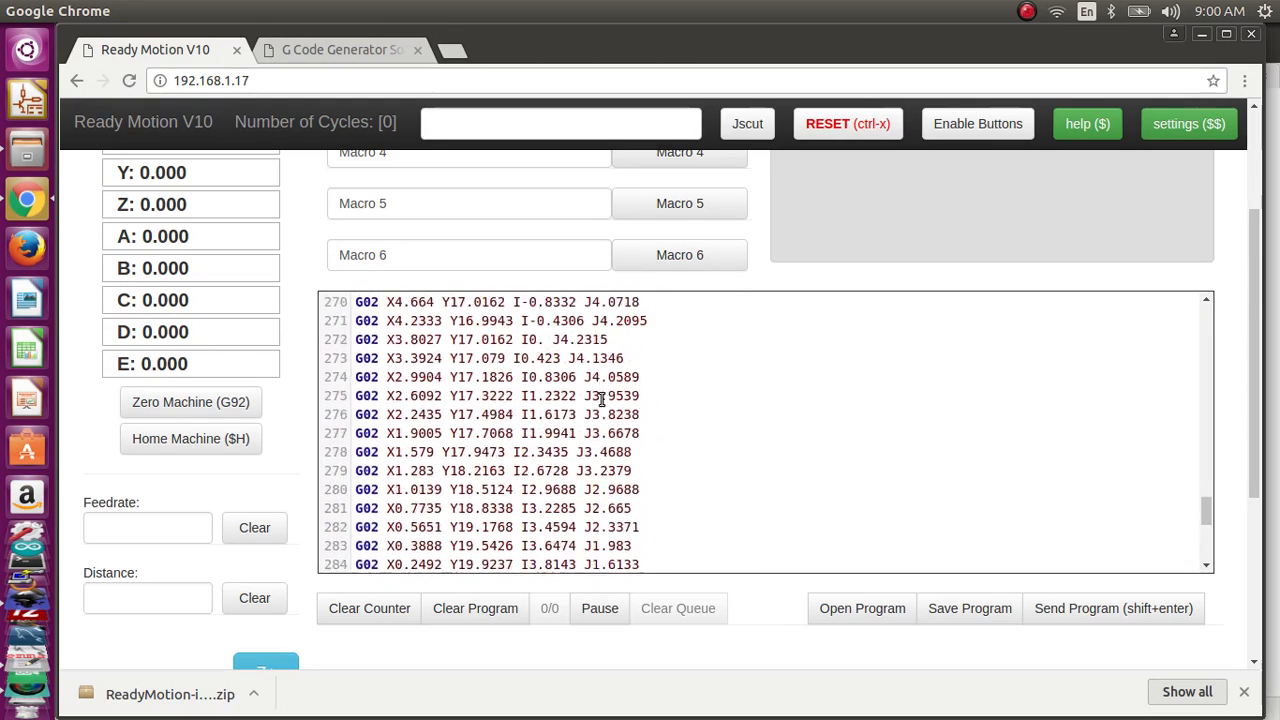
scroll(601, 398, "up", 13)
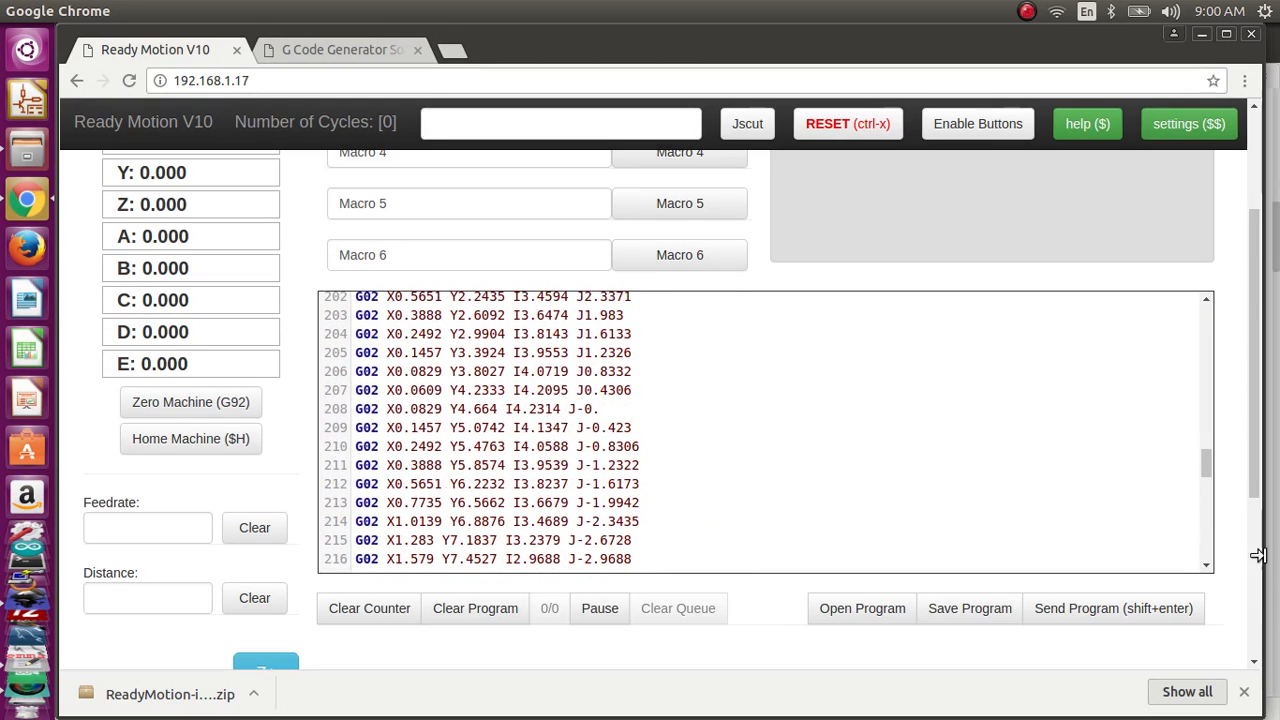
left_click_drag(1208, 462, 1211, 289)
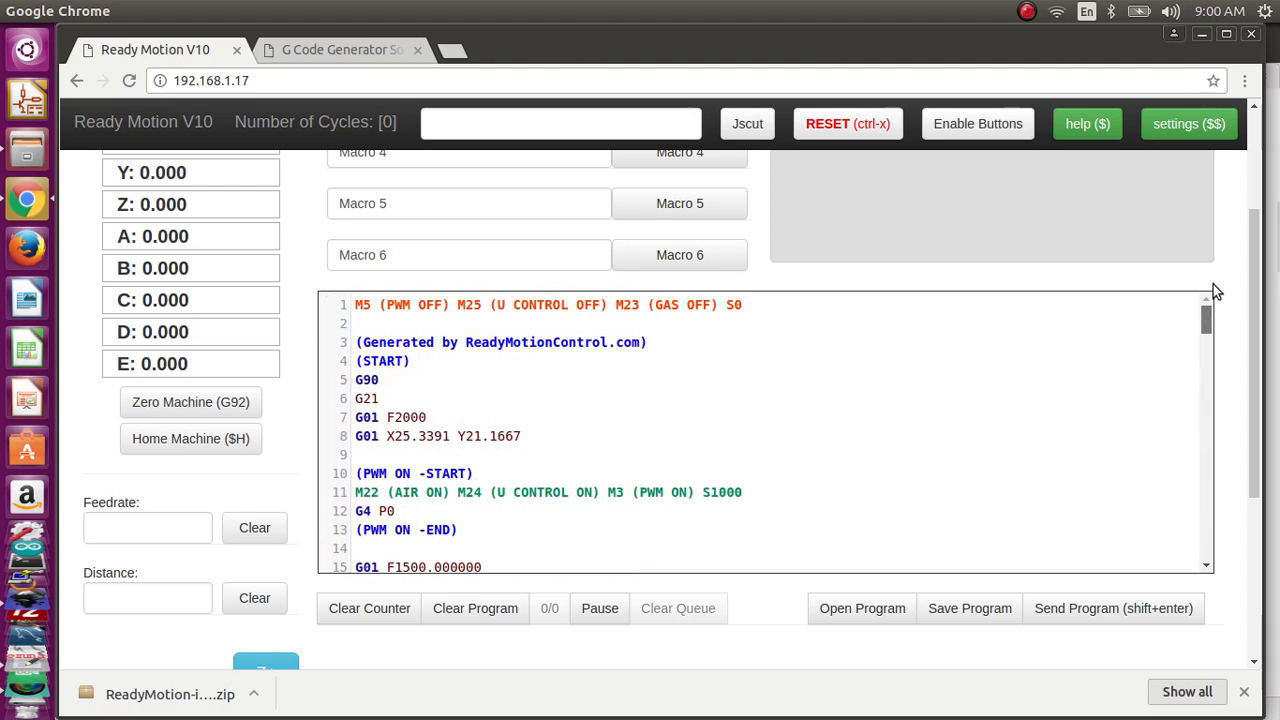
scroll(420, 282, "up", 2)
scroll(420, 282, "up", 2)
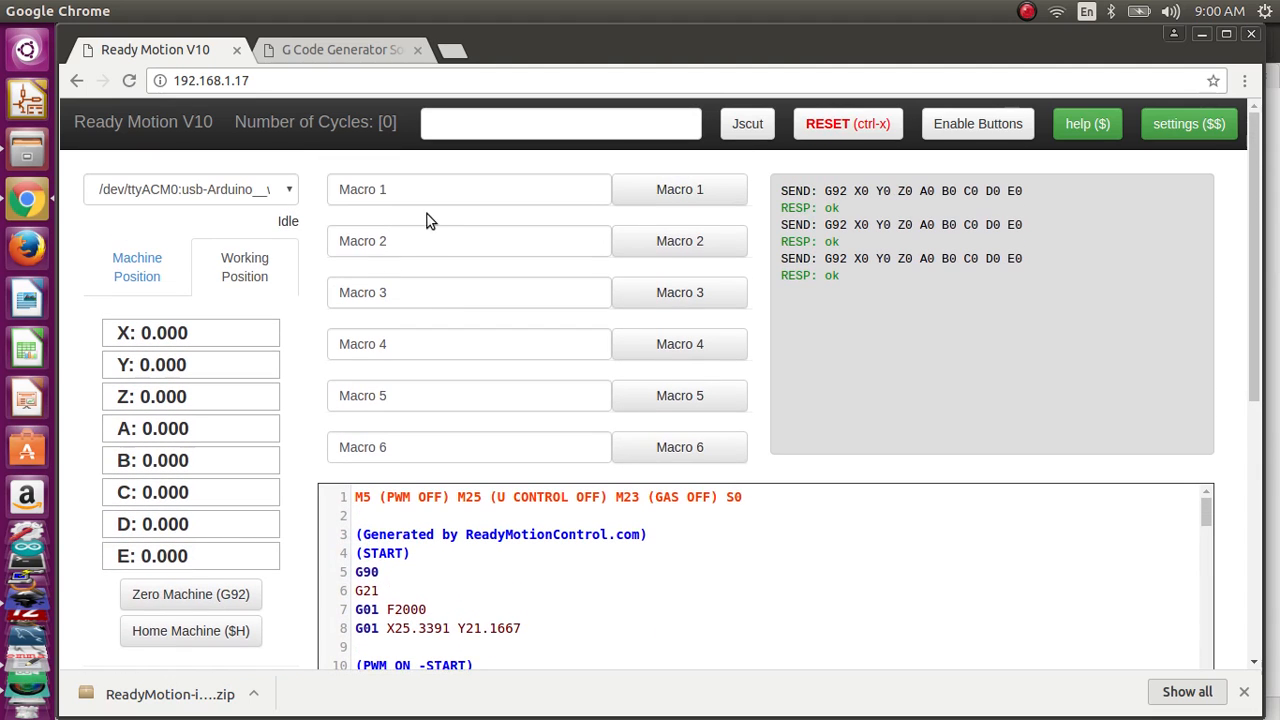
scroll(420, 640, "down", 2)
scroll(428, 566, "up", 1)
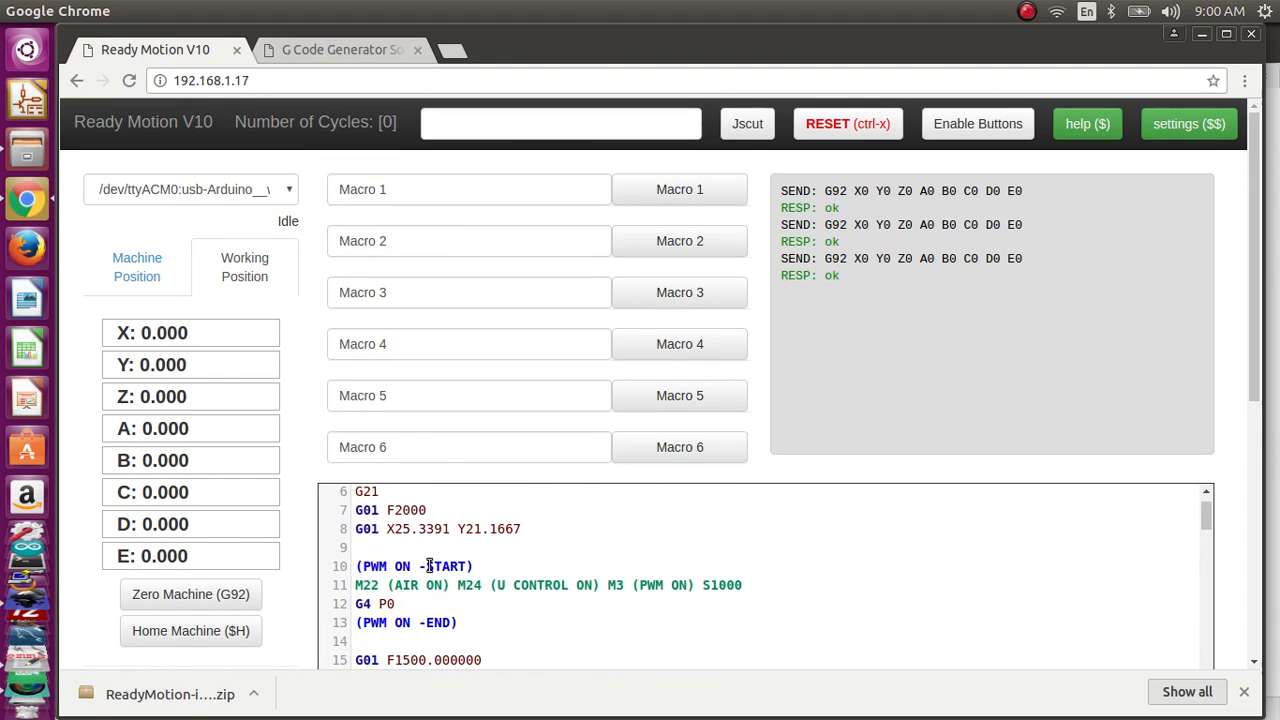
Step: Set Macro 1 to M22 and Macro 2 to M23
double_click(360, 585)
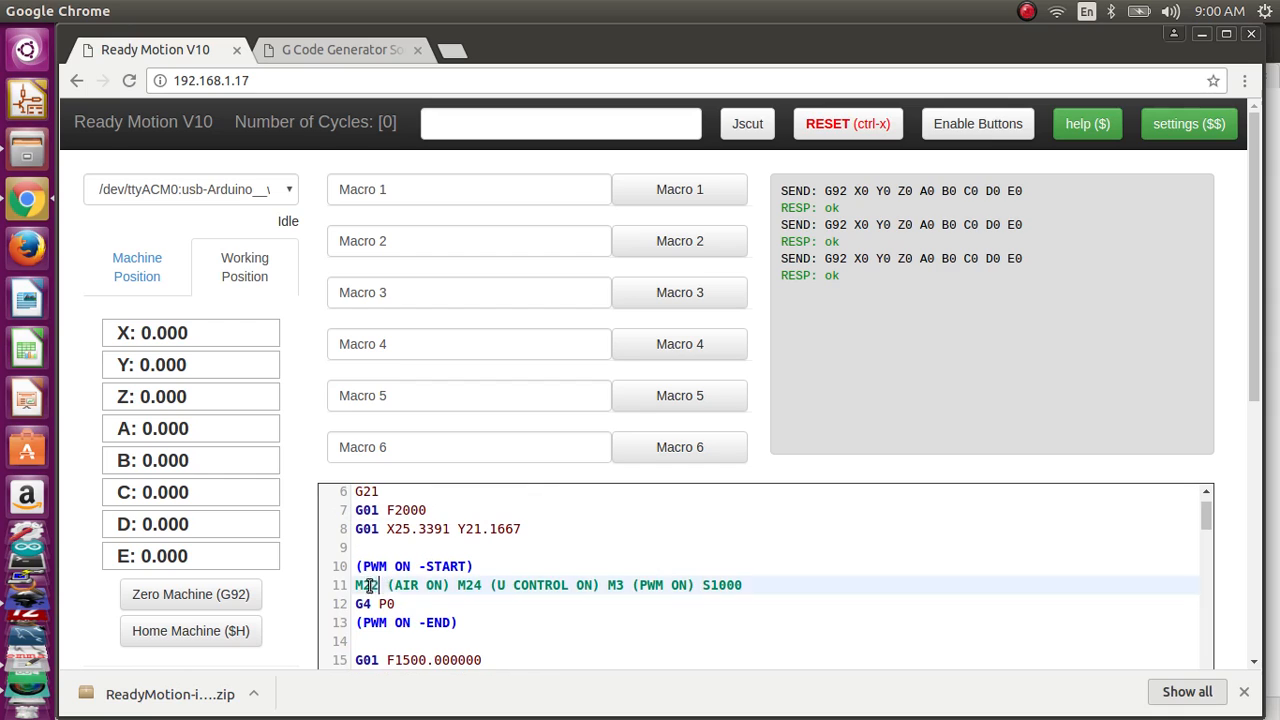
left_click(398, 177)
key("ctrl+a")
type("M")
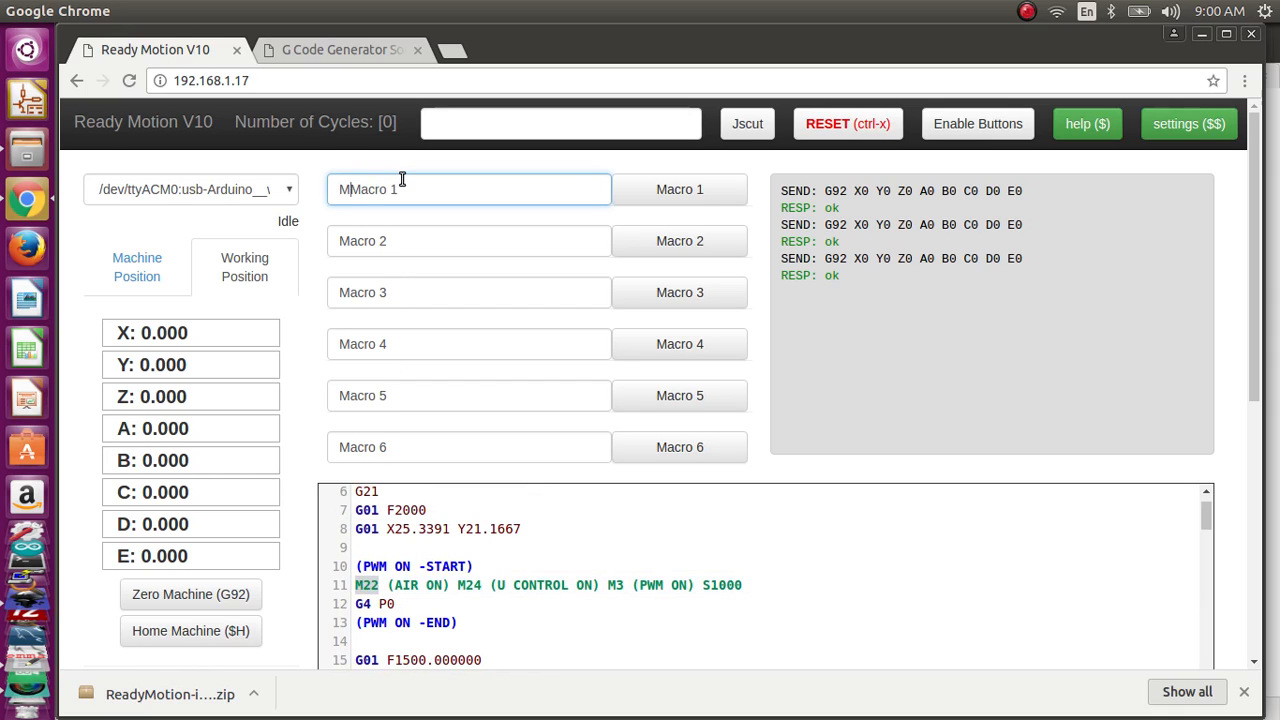
key("Delete")
key("Tab")
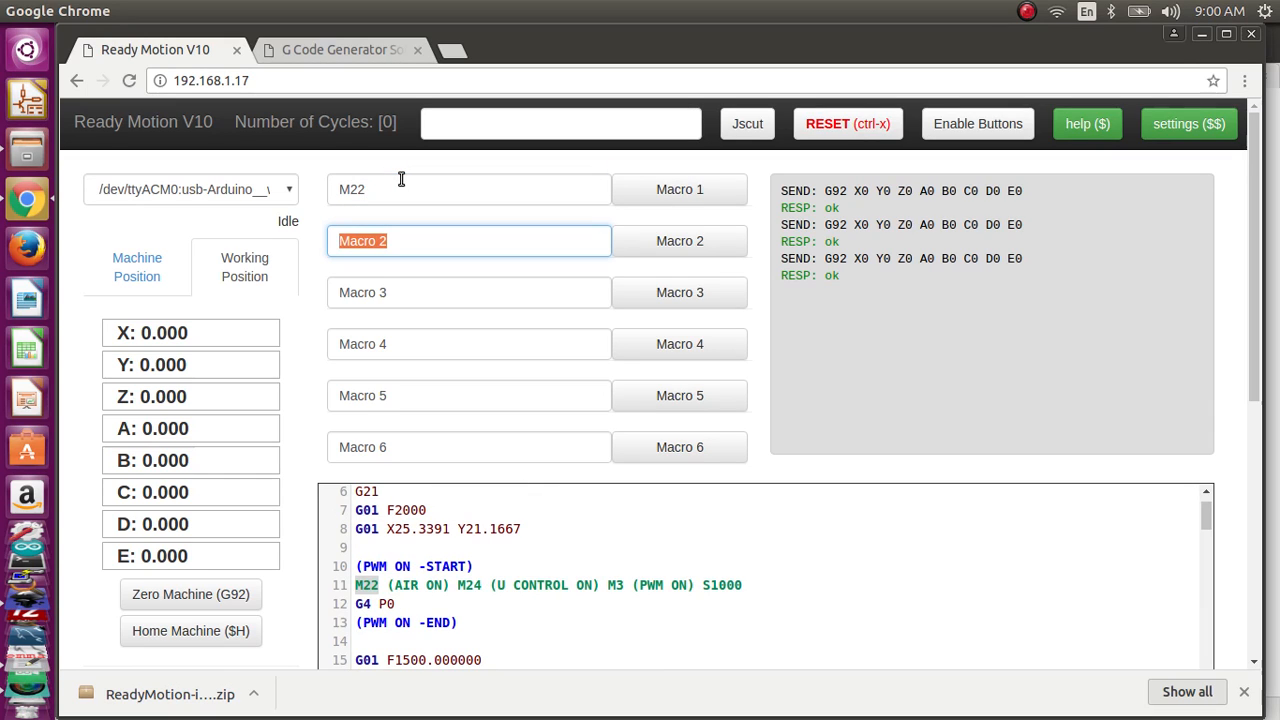
type("M23")
key("Tab")
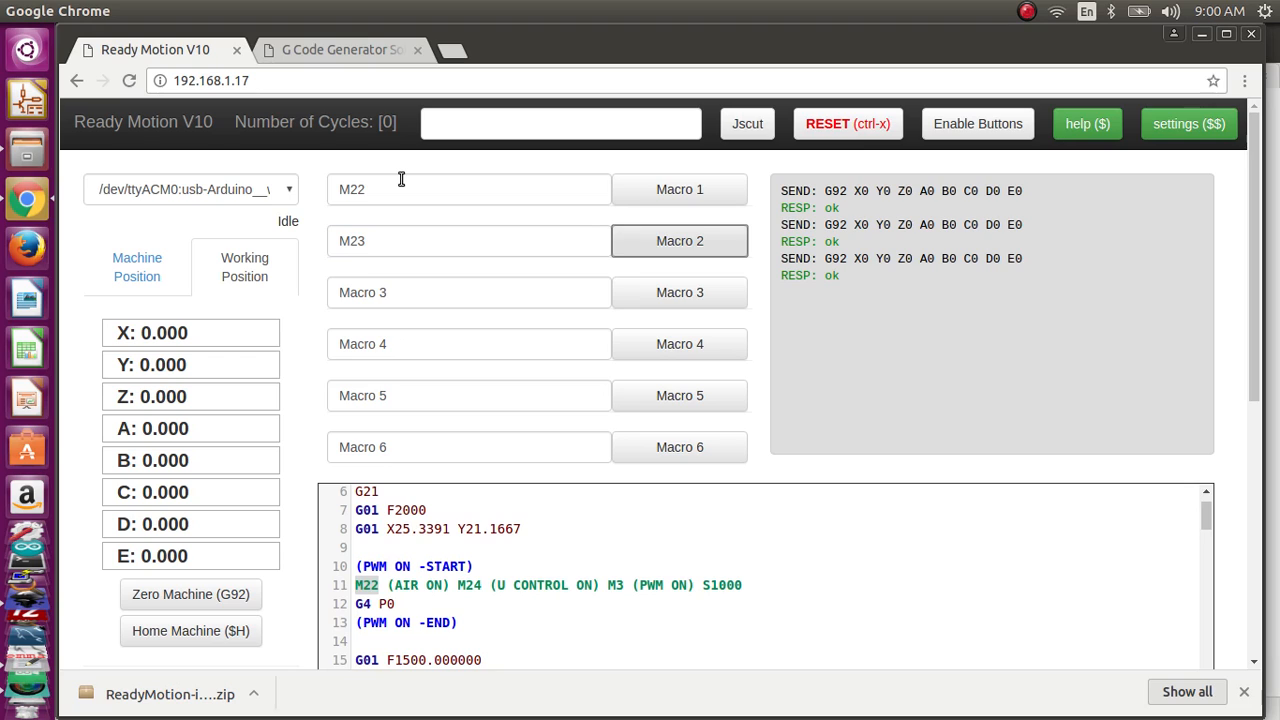
Step: Set Macro 3 to M24 and Macro 4 to M25 (LASER OFF)
left_click(401, 179)
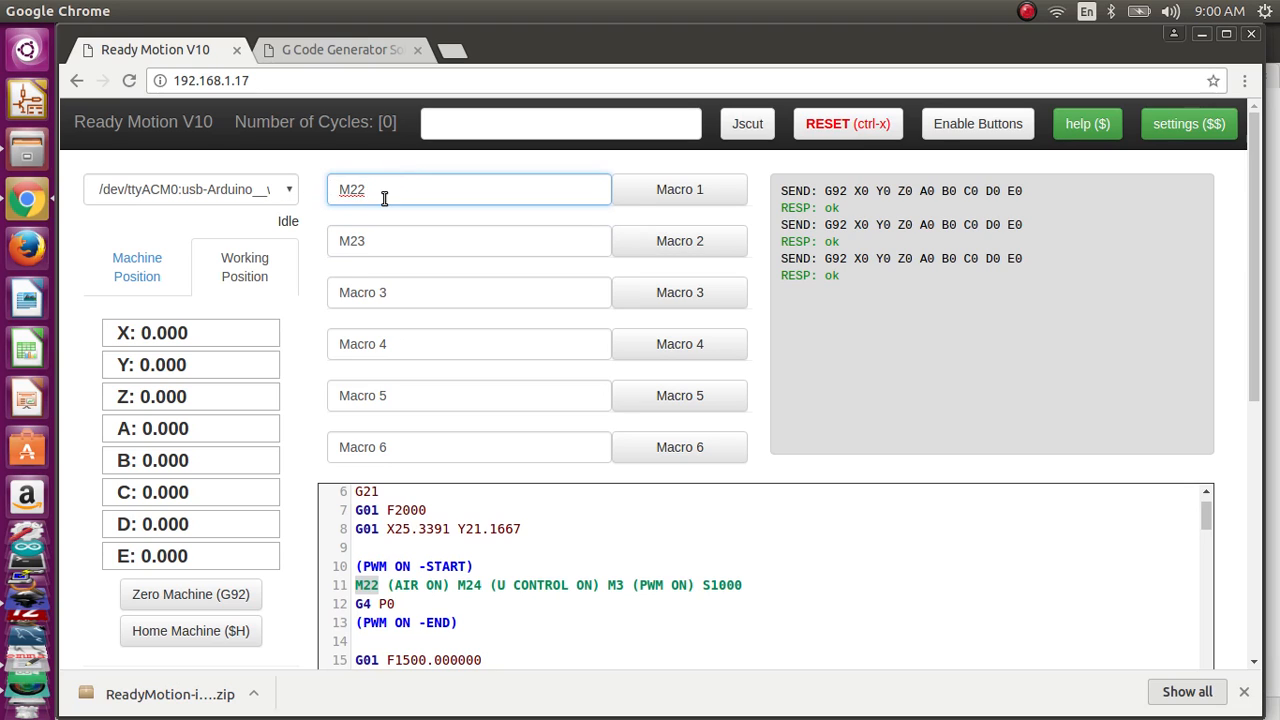
left_click_drag(384, 198, 324, 196)
left_click_drag(405, 287, 314, 289)
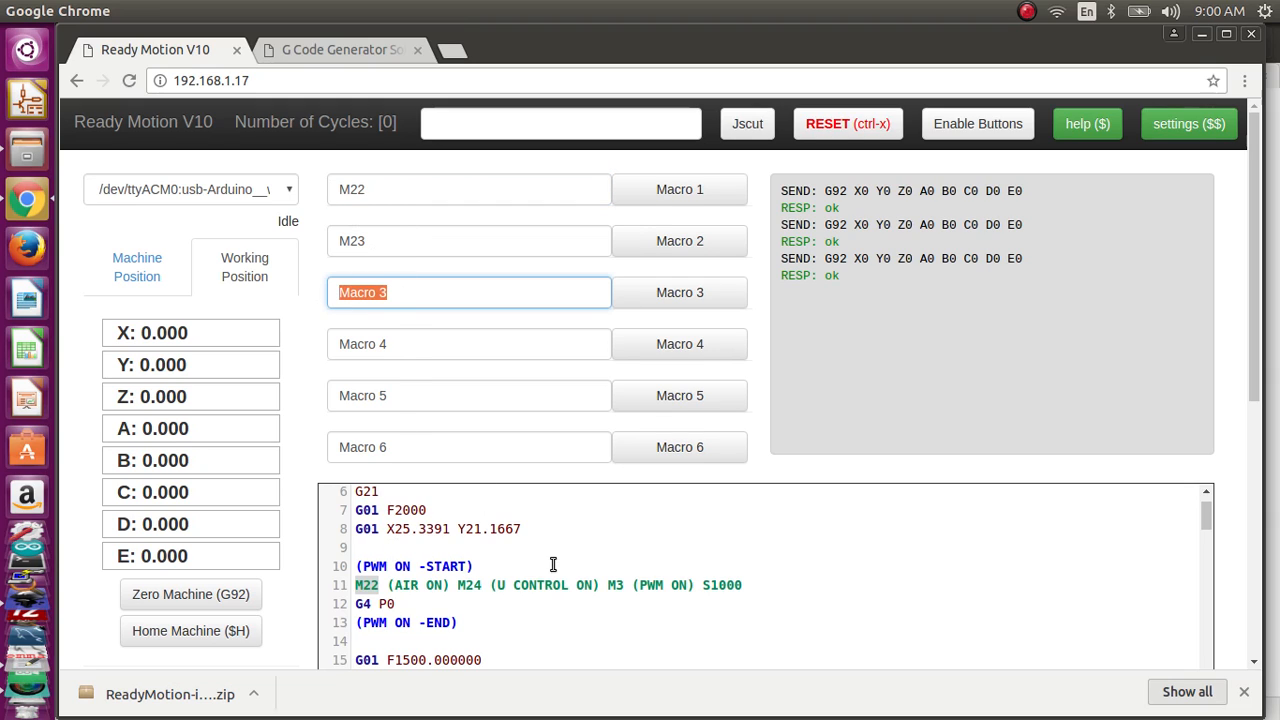
double_click(532, 586)
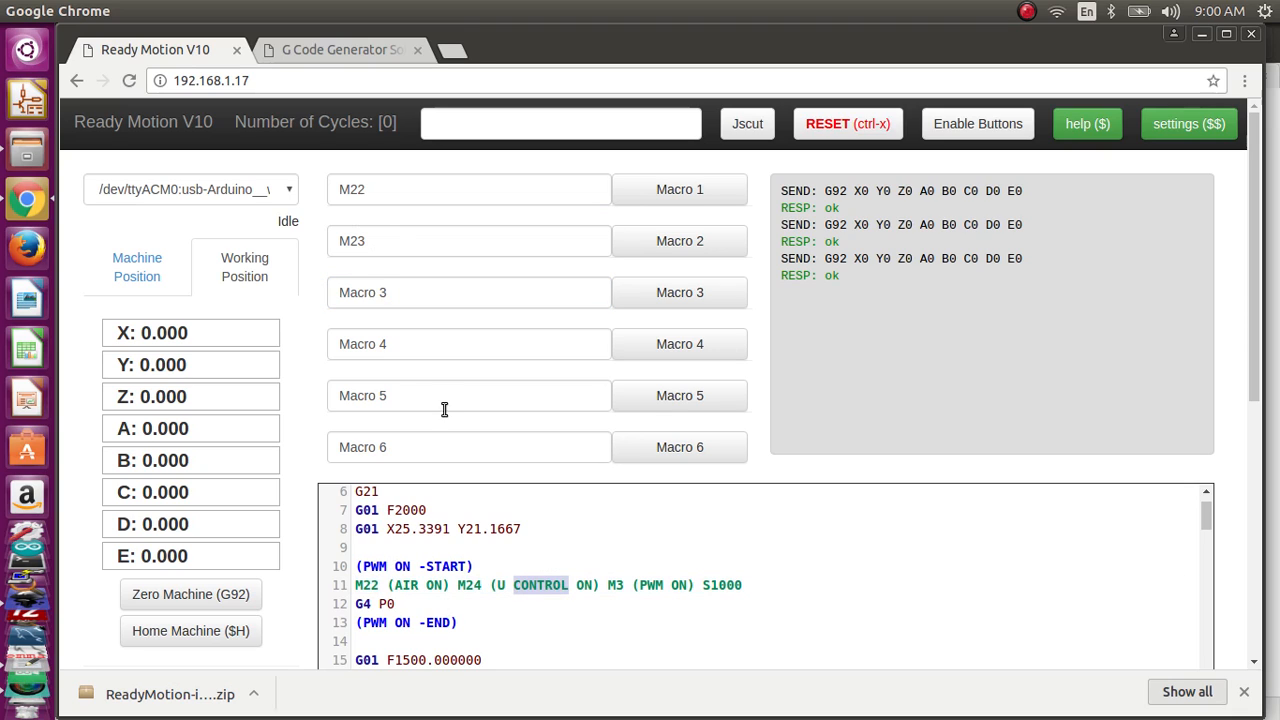
left_click_drag(412, 302, 277, 289)
type("m")
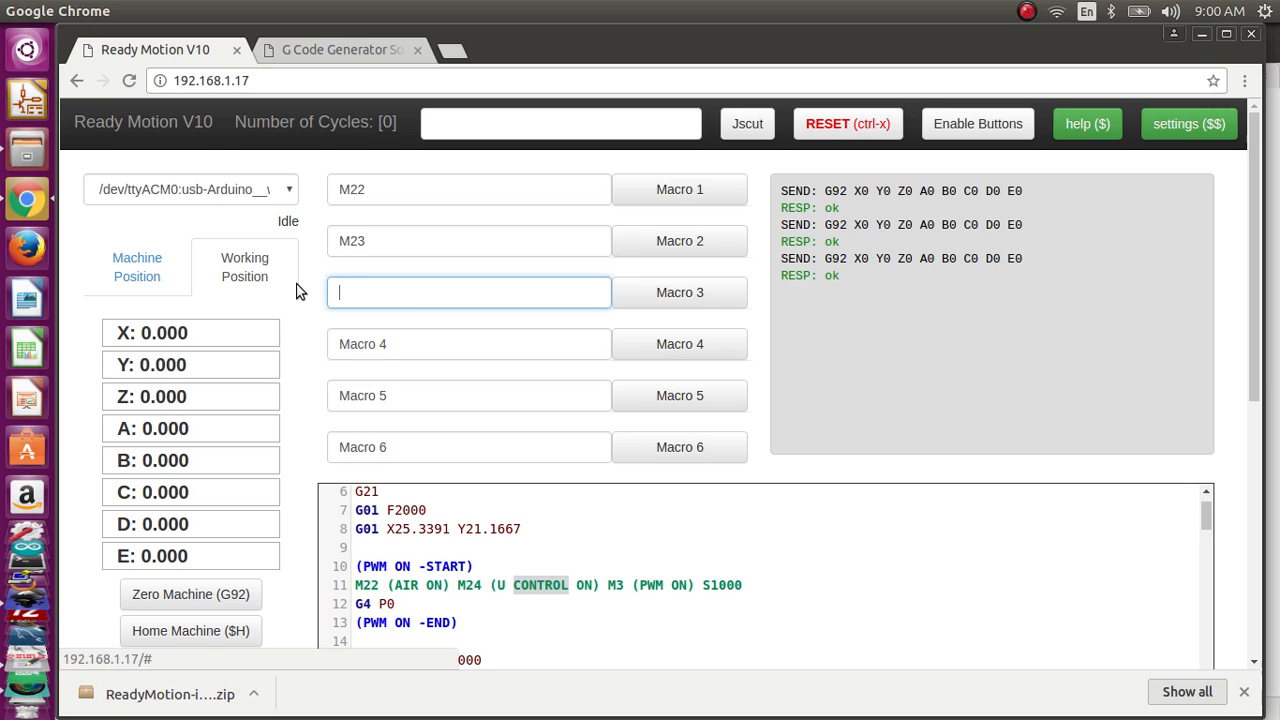
type("24")
key("Tab")
key("Tab")
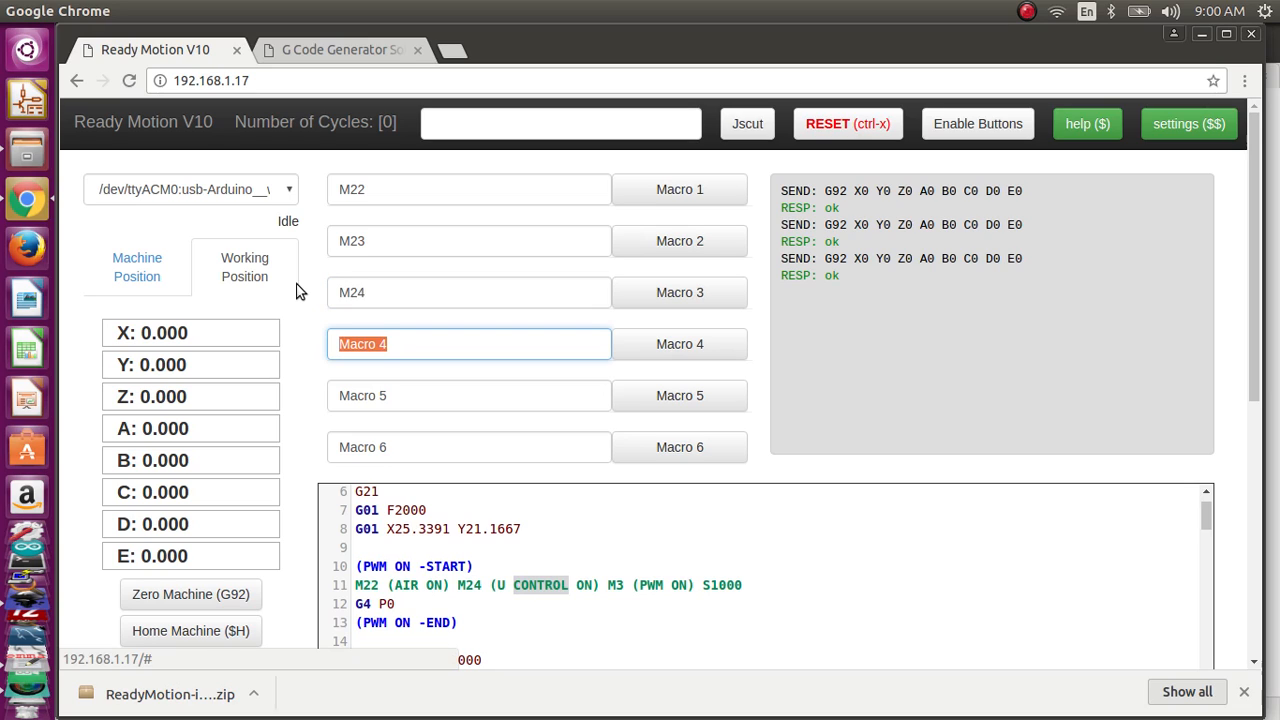
type("M25 (")
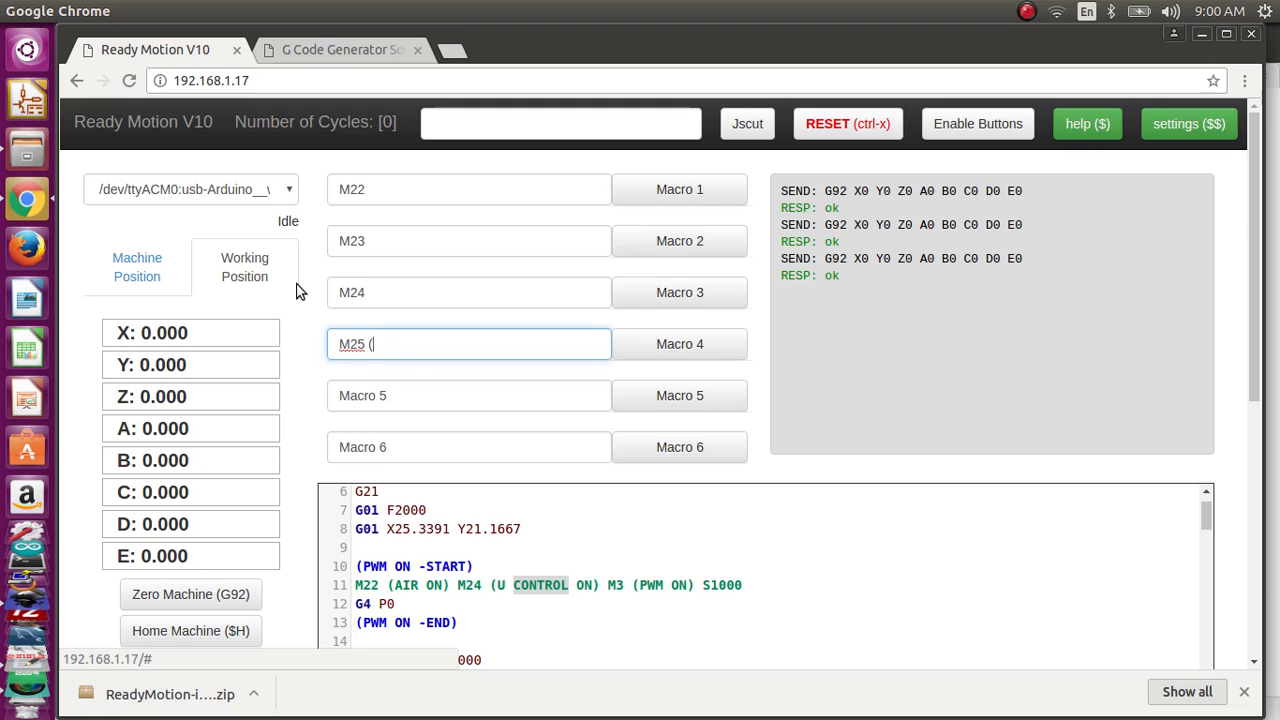
type("R OFF")
Step: Append the comments (LASER ON) to Macro 3, (GAS ON) to Macro 1 and (GAS OFF) to Macro 2
left_click(430, 300)
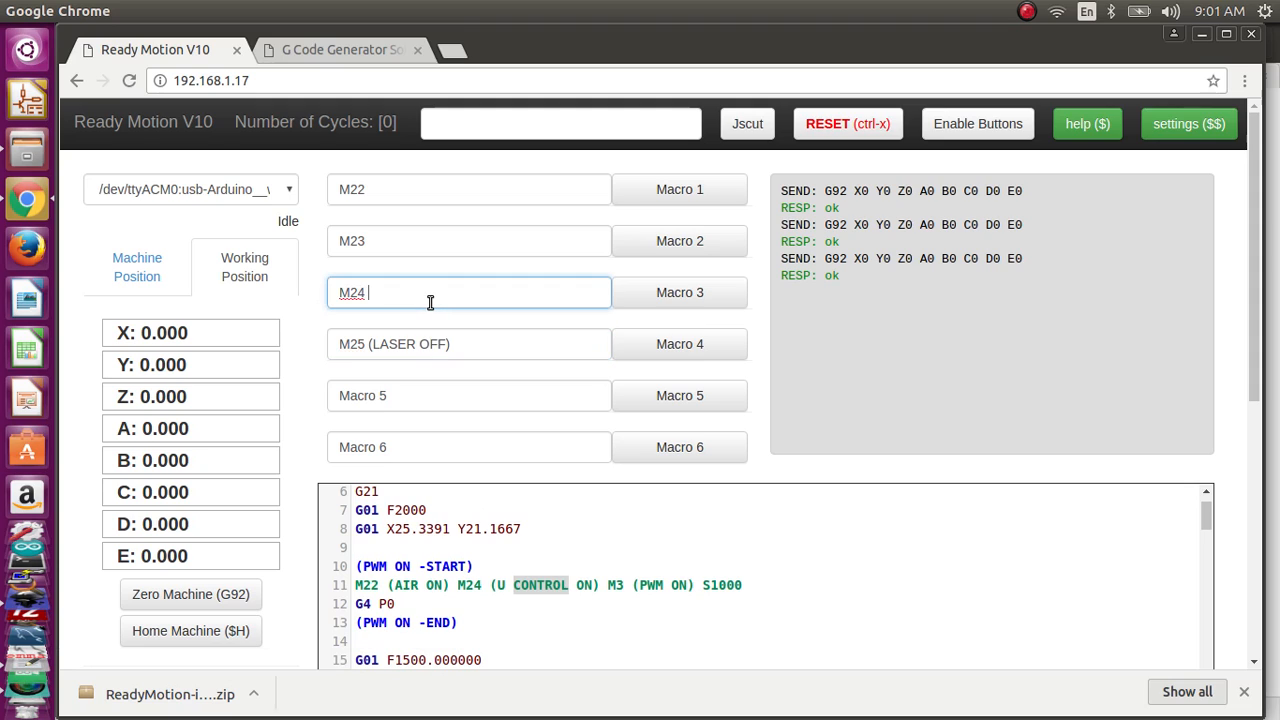
type("(LASER ON")
left_click(435, 190)
type("(GA")
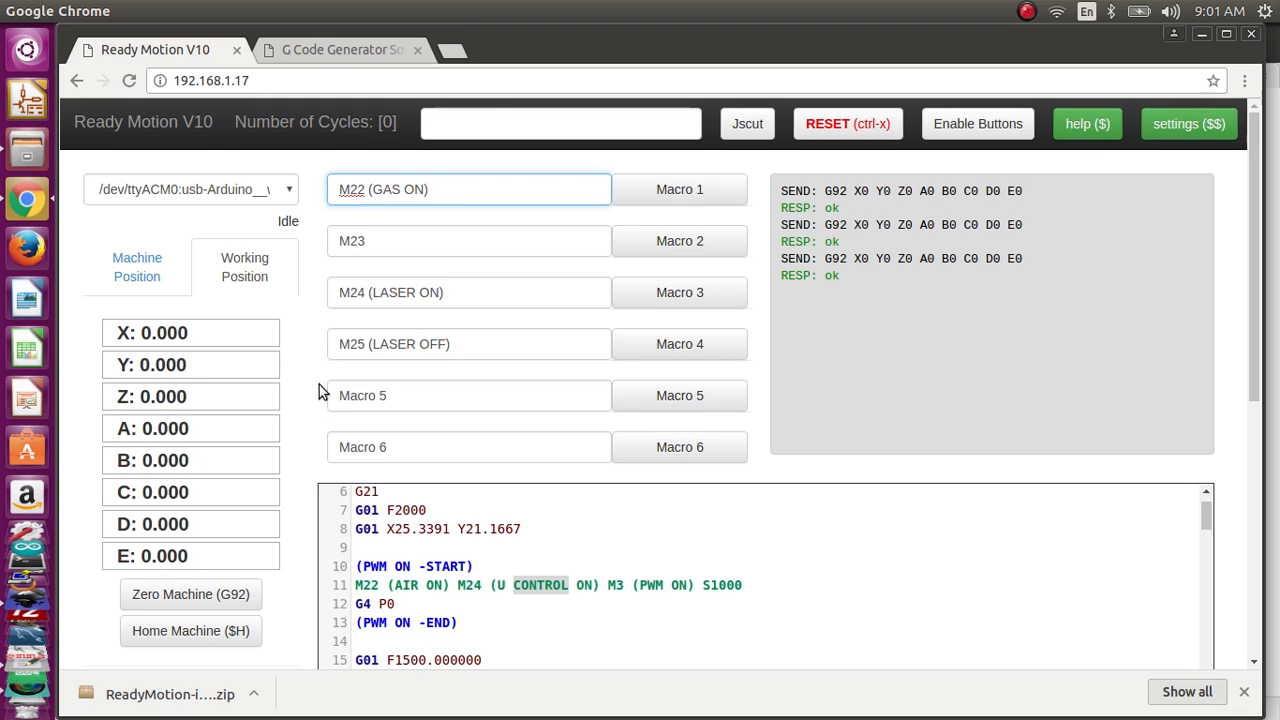
left_click(405, 238)
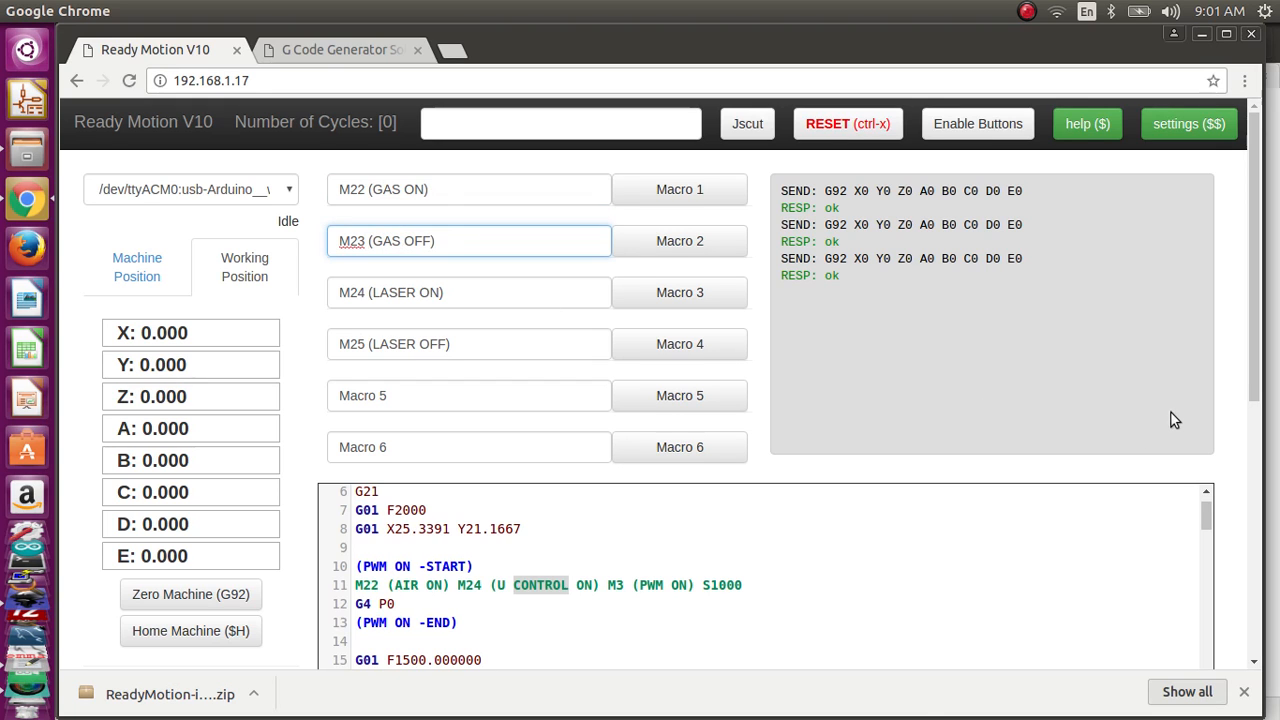
Step: Save the G-code program under the name TEST in the home folder
scroll(1170, 411, "down", 3)
left_click(1004, 655)
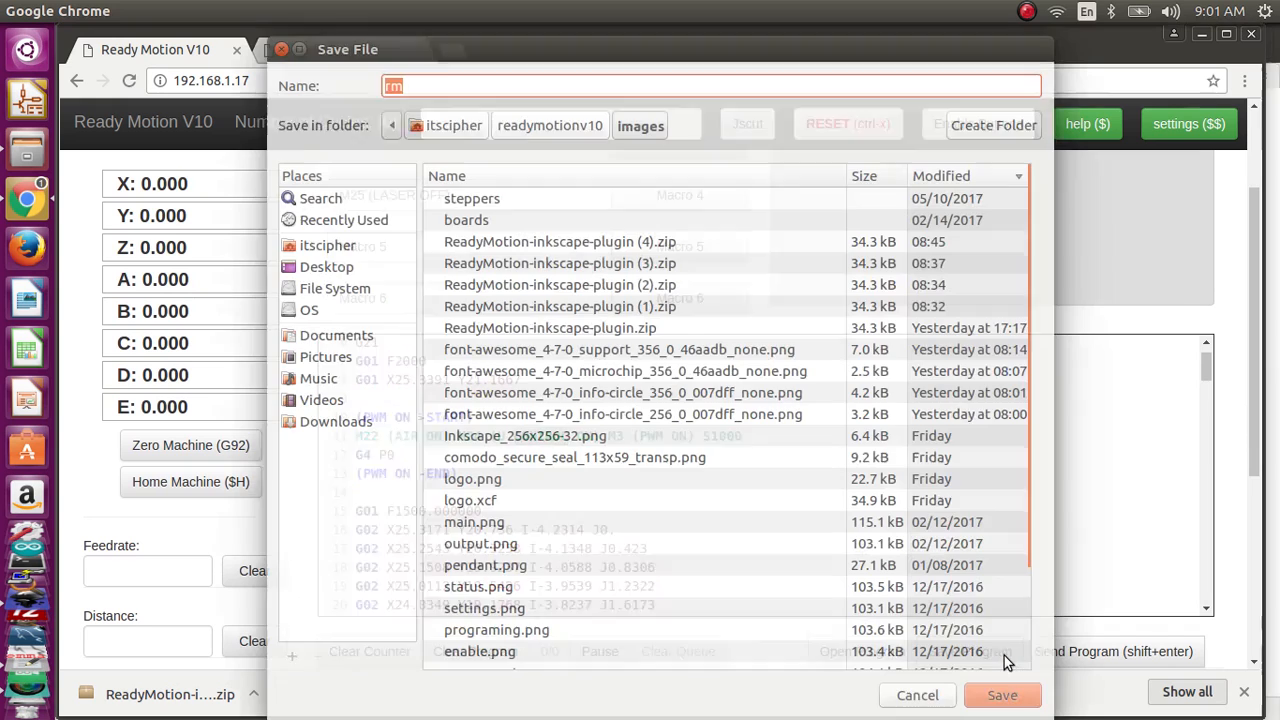
left_click(365, 250)
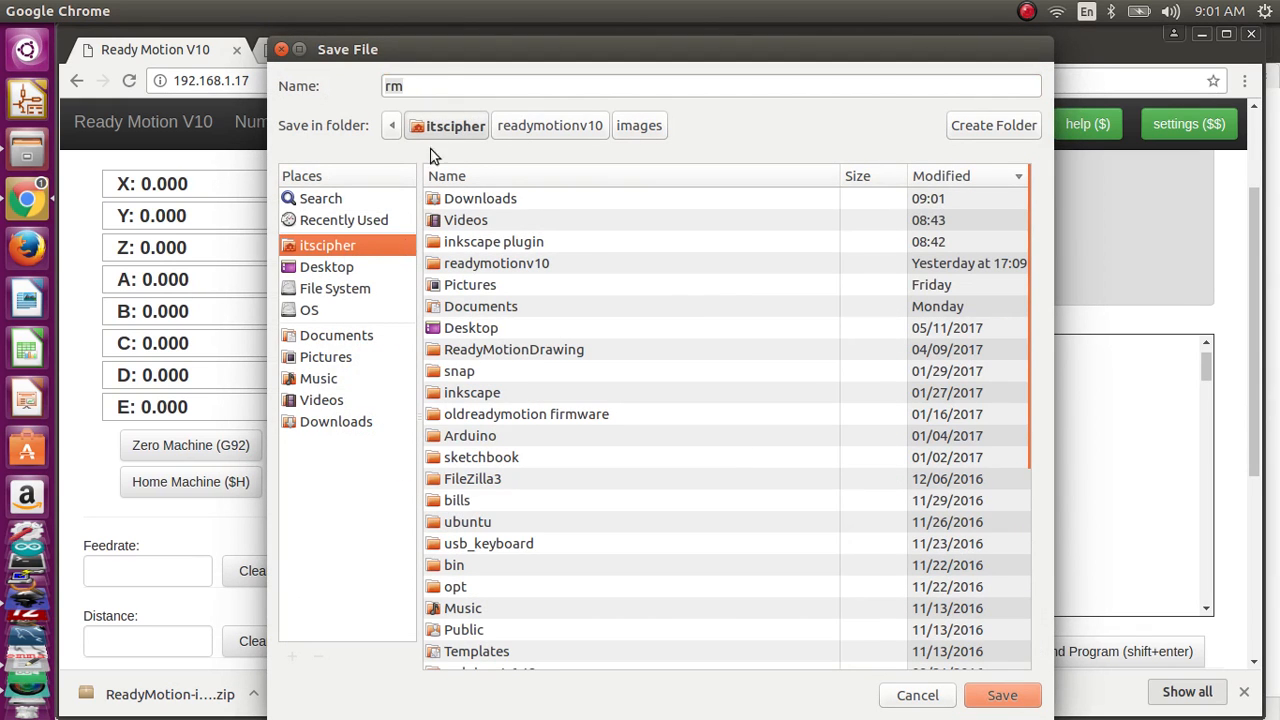
left_click(455, 86)
key("ctrl+a")
type("TE")
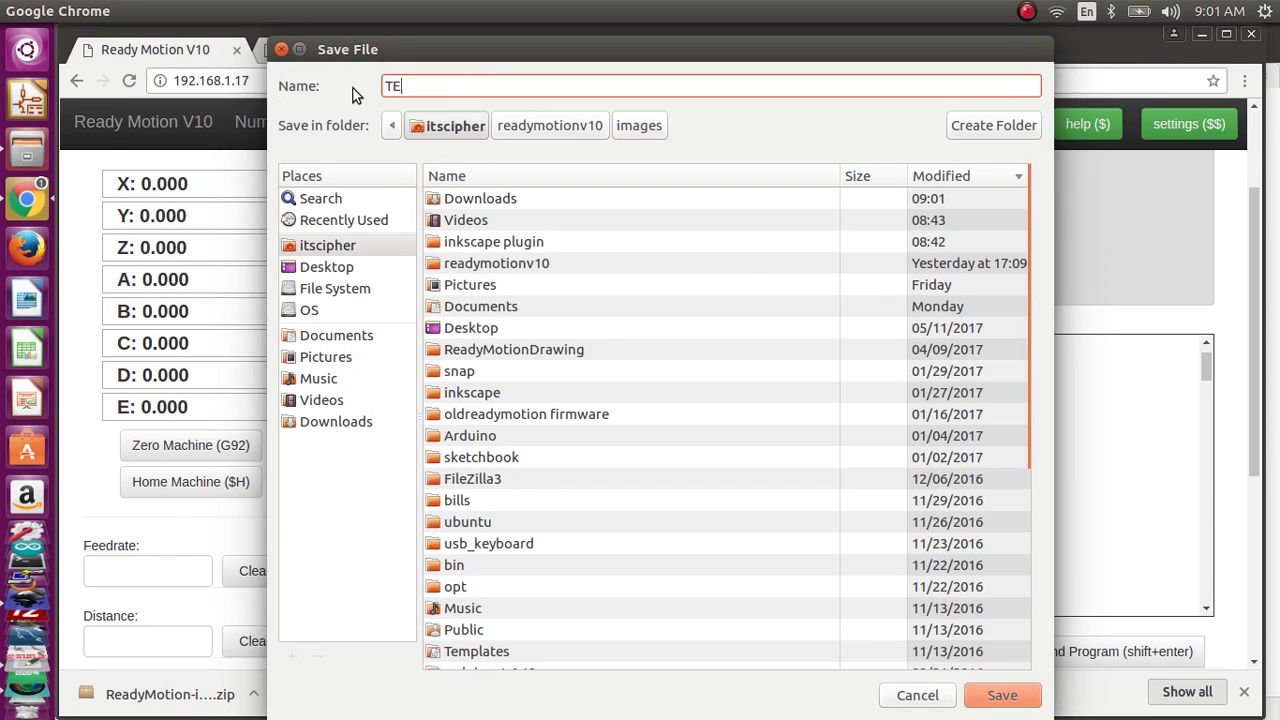
type("ST")
left_click(1003, 695)
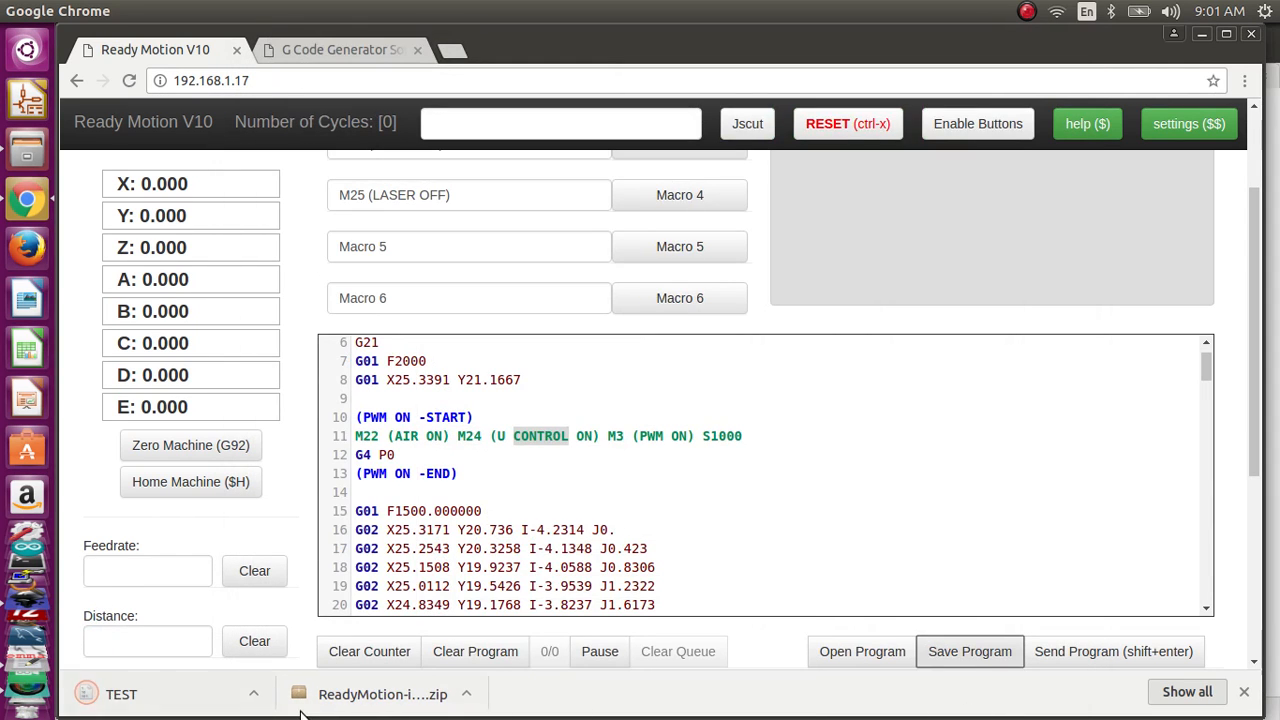
scroll(608, 506, "up", 2)
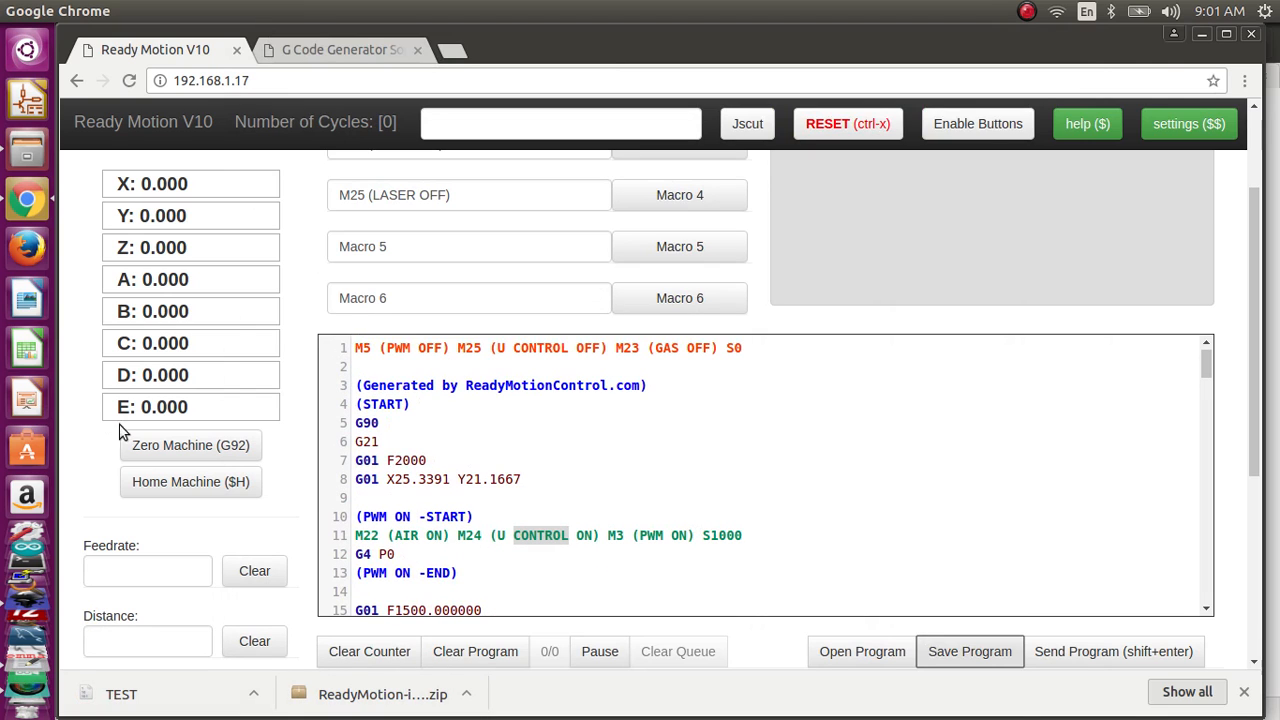
scroll(276, 484, "up", 3)
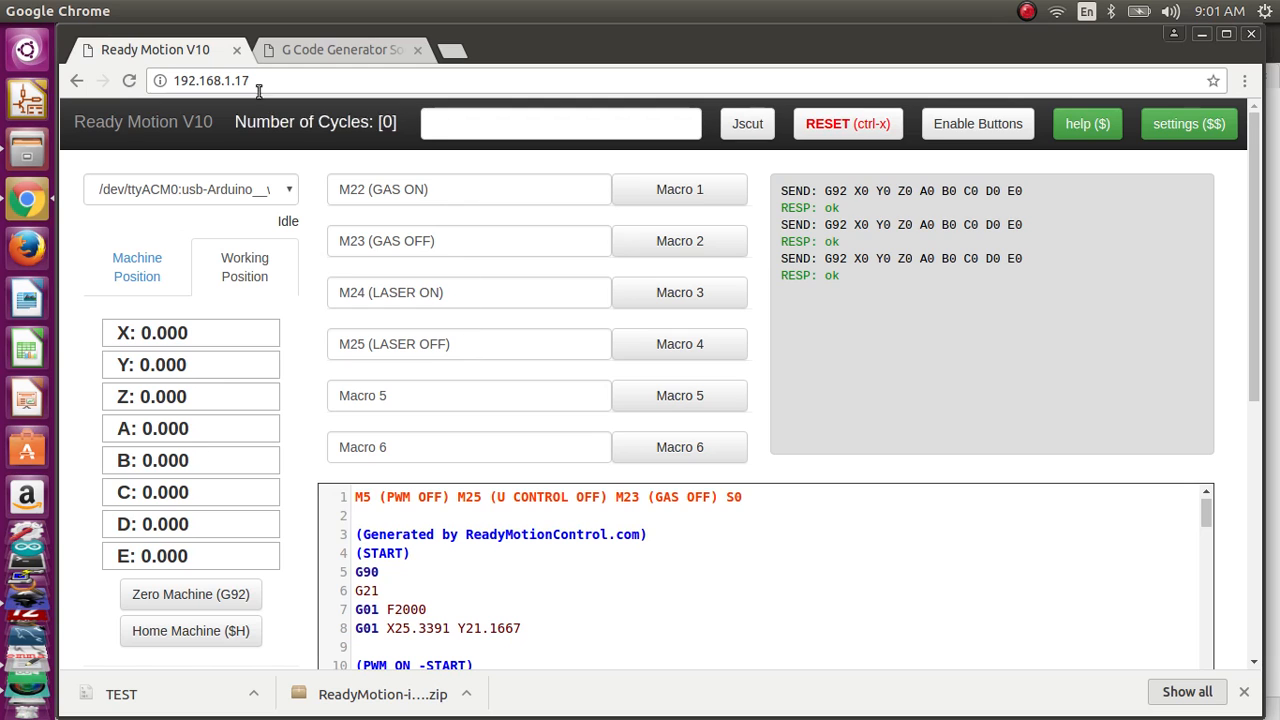
Step: Close the Ready Motion V10 page and reopen it at 192.168.1.17 in a new browser tab
key("ctrl+Tab")
left_click(233, 48)
left_click(264, 48)
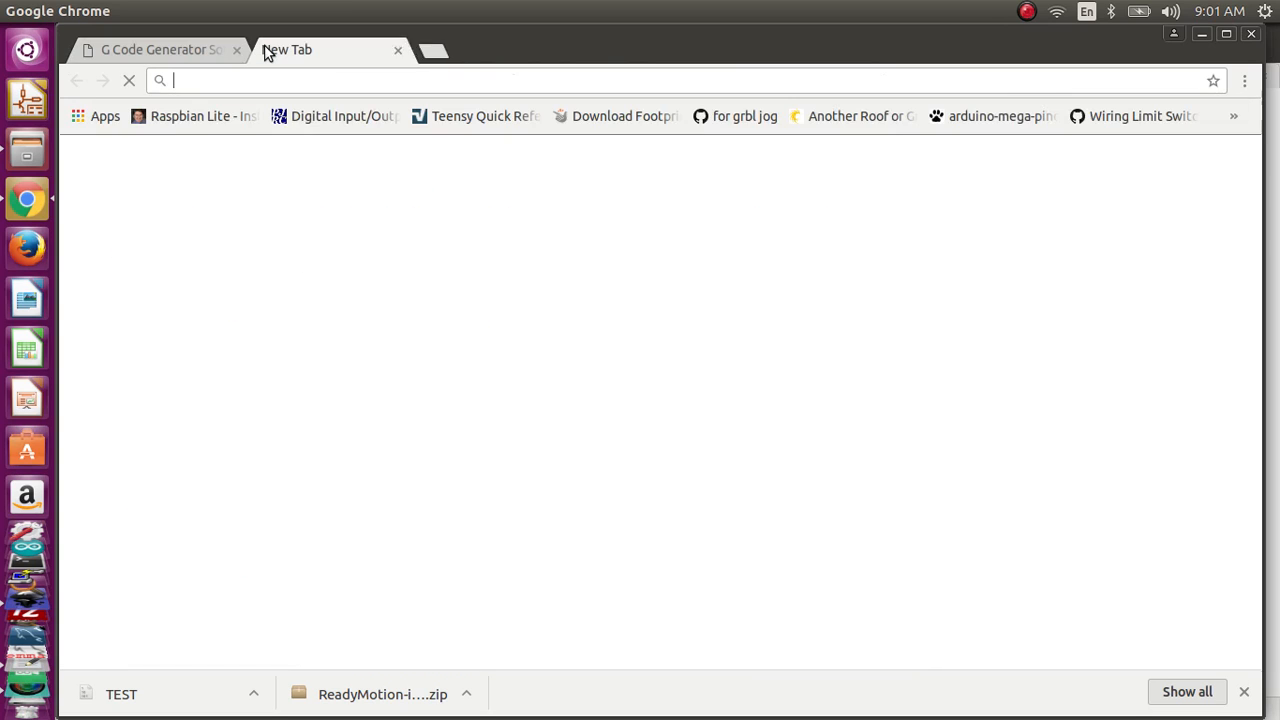
type("192.168.1.17")
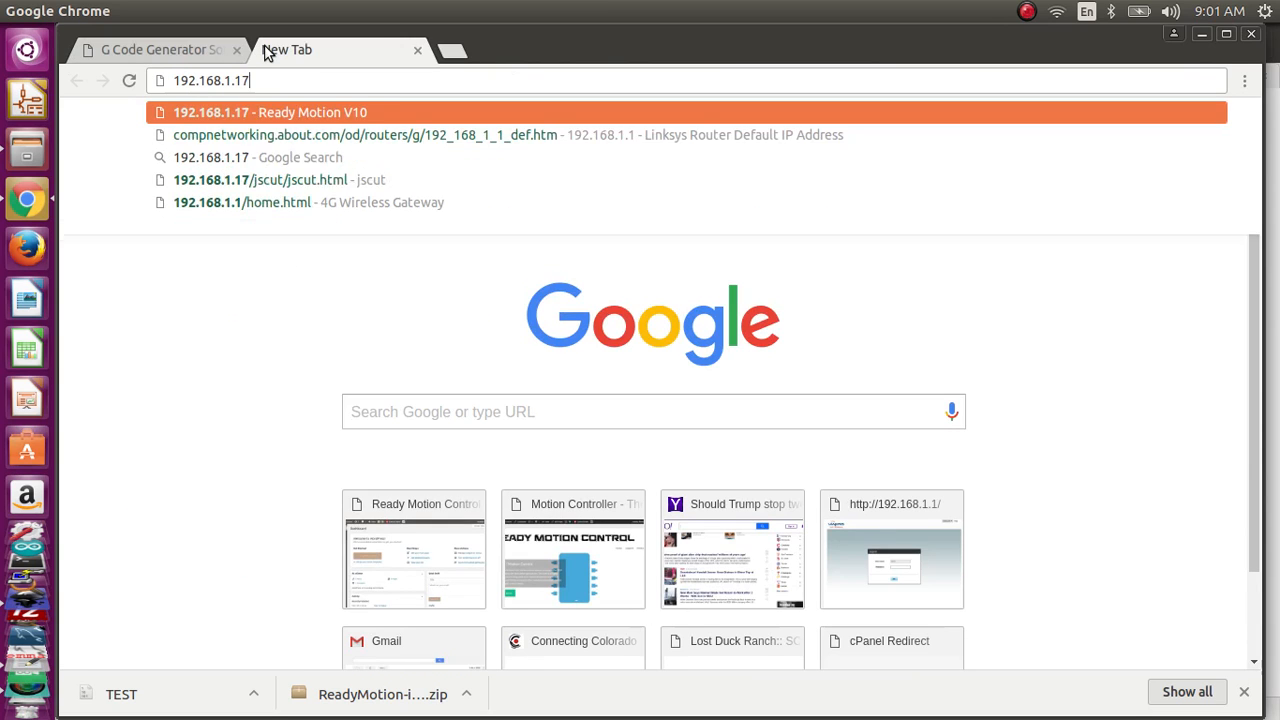
key("Return")
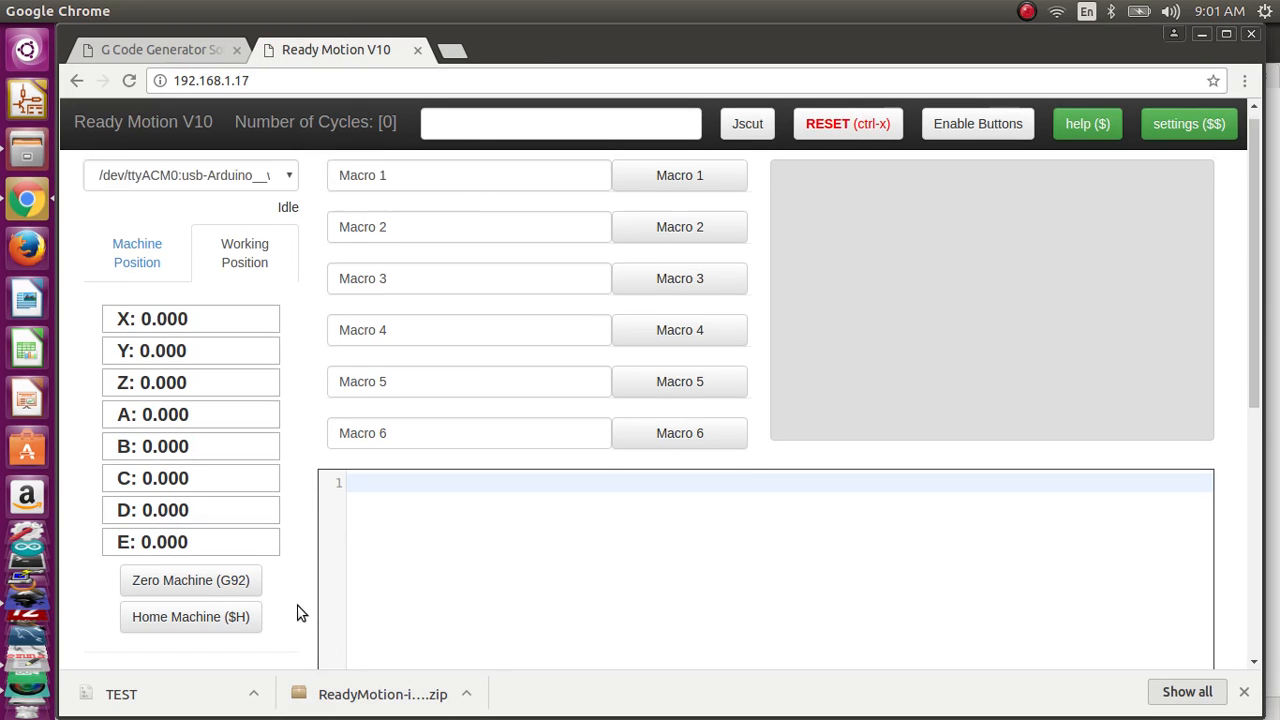
Step: Open the saved program file TEST from the home folder in the reloaded controller page
scroll(297, 608, "down", 3)
left_click(862, 651)
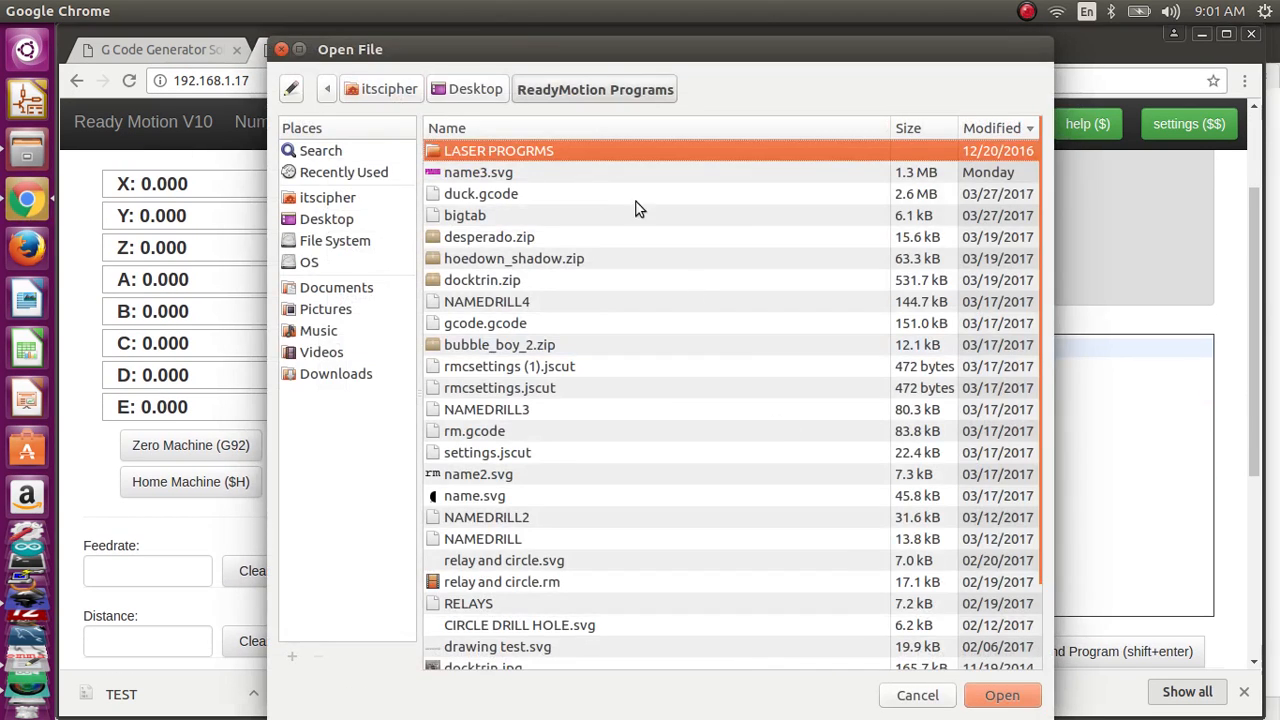
left_click(346, 96)
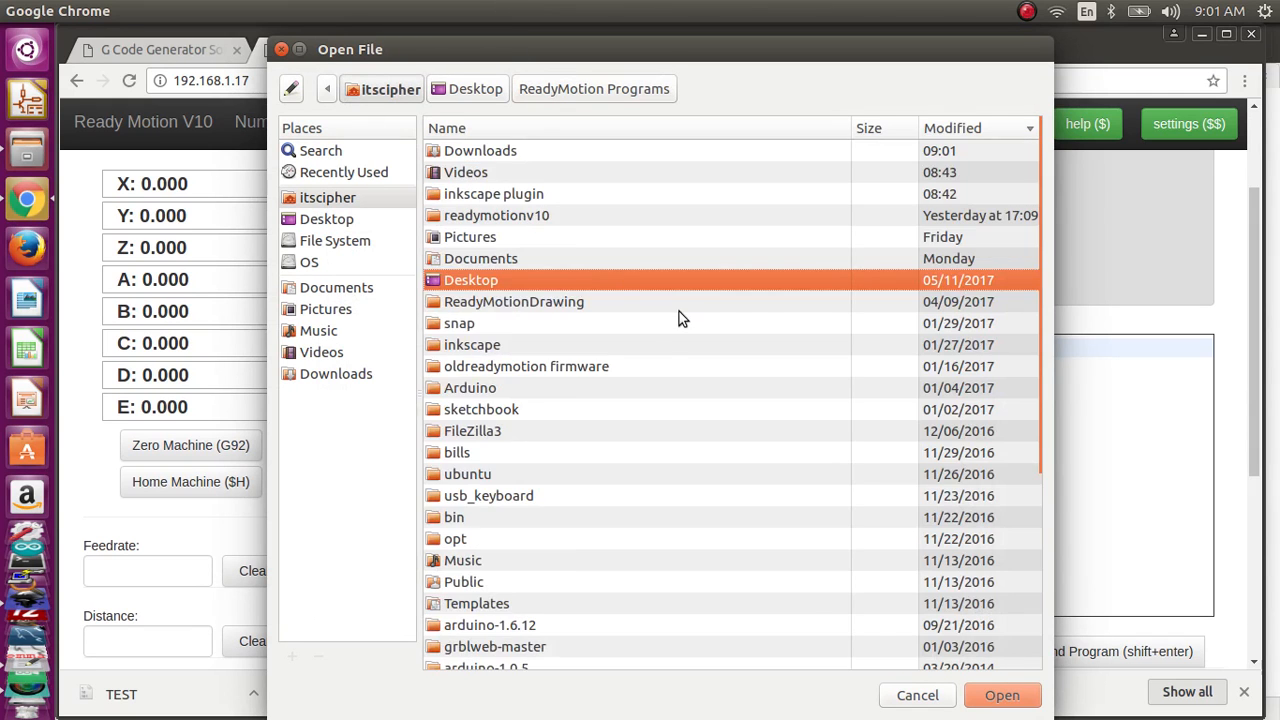
scroll(679, 320, "down", 5)
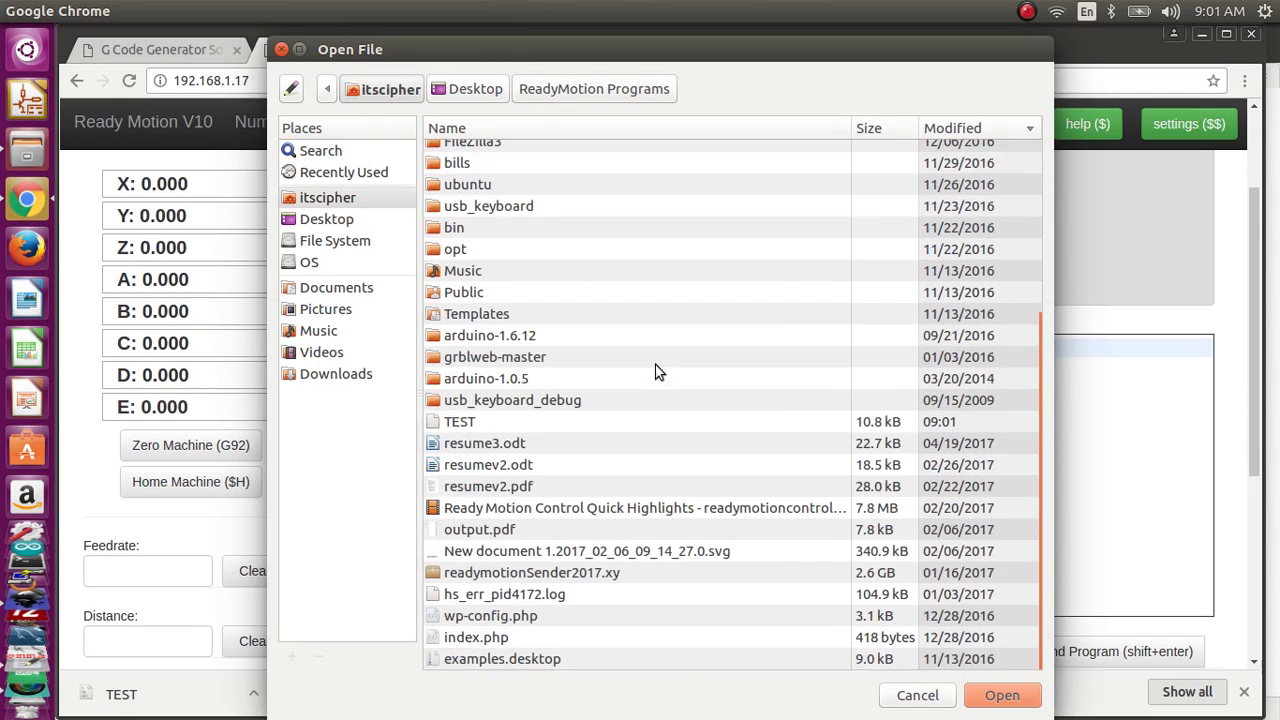
double_click(475, 424)
left_click(489, 420)
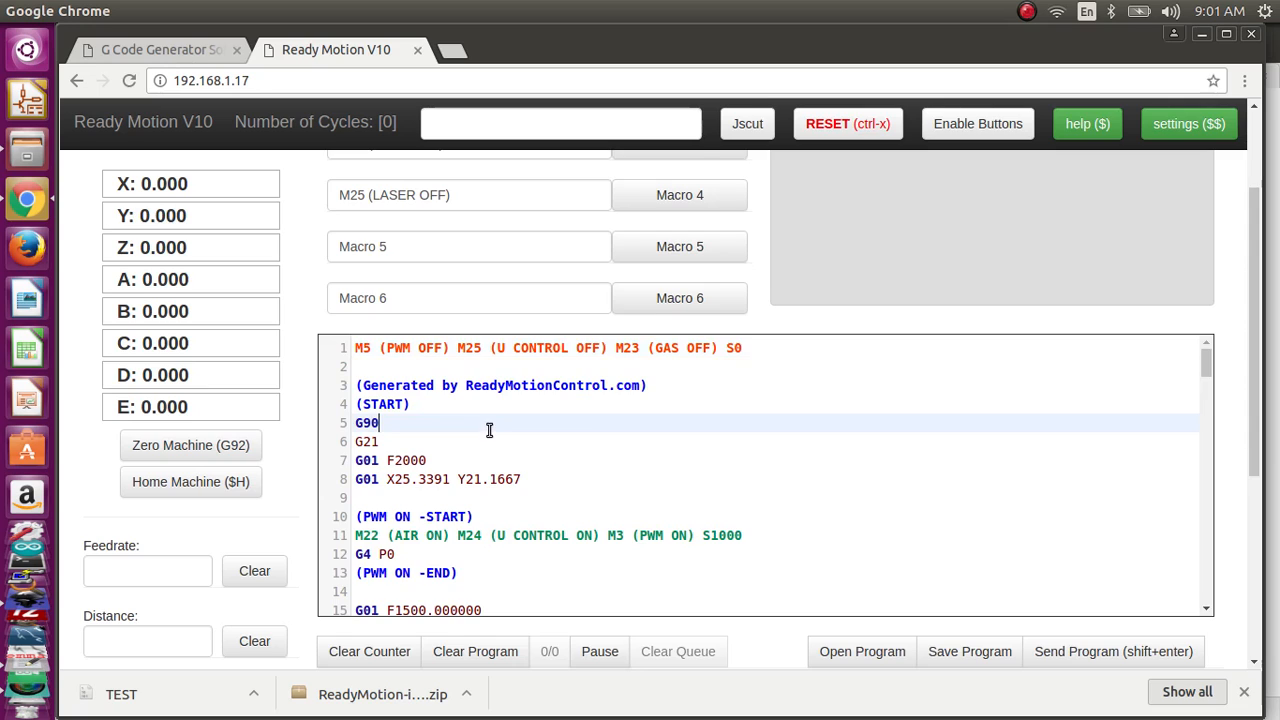
Step: Run Macros 1 to 4 in order to send M22, M23, M24 and M25 to the controller
scroll(489, 430, "up", 3)
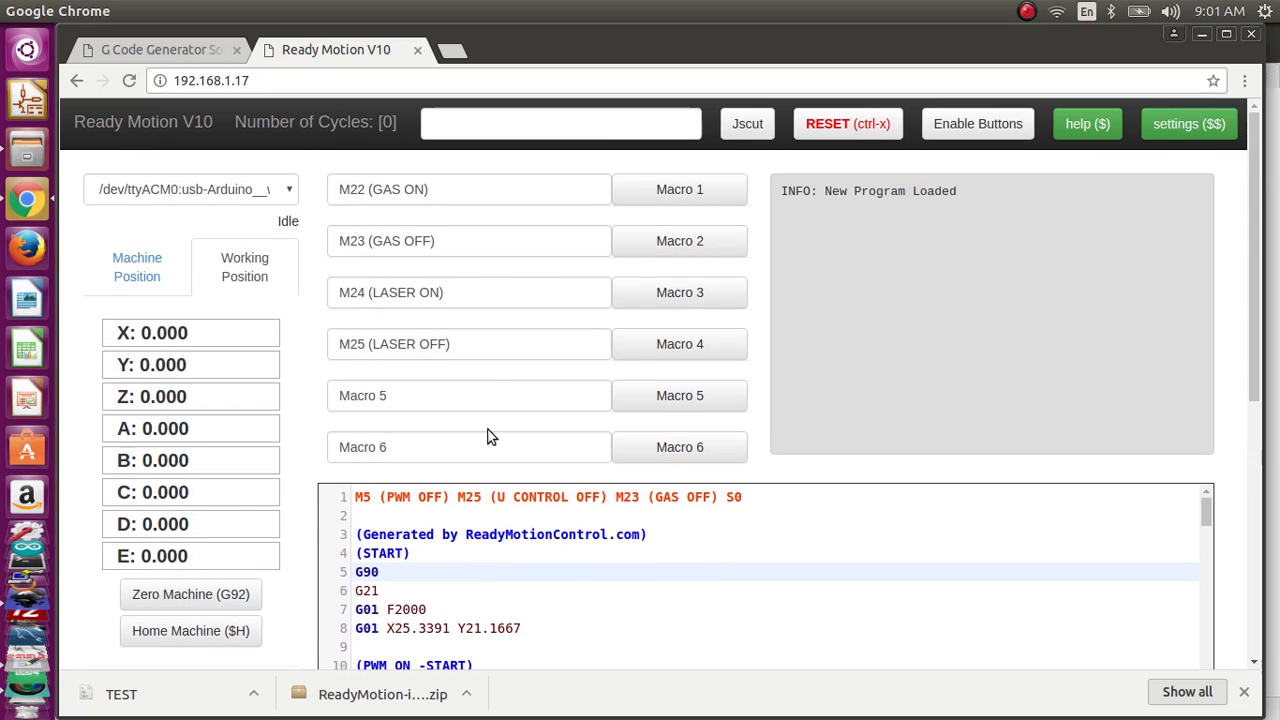
left_click(647, 190)
left_click(694, 240)
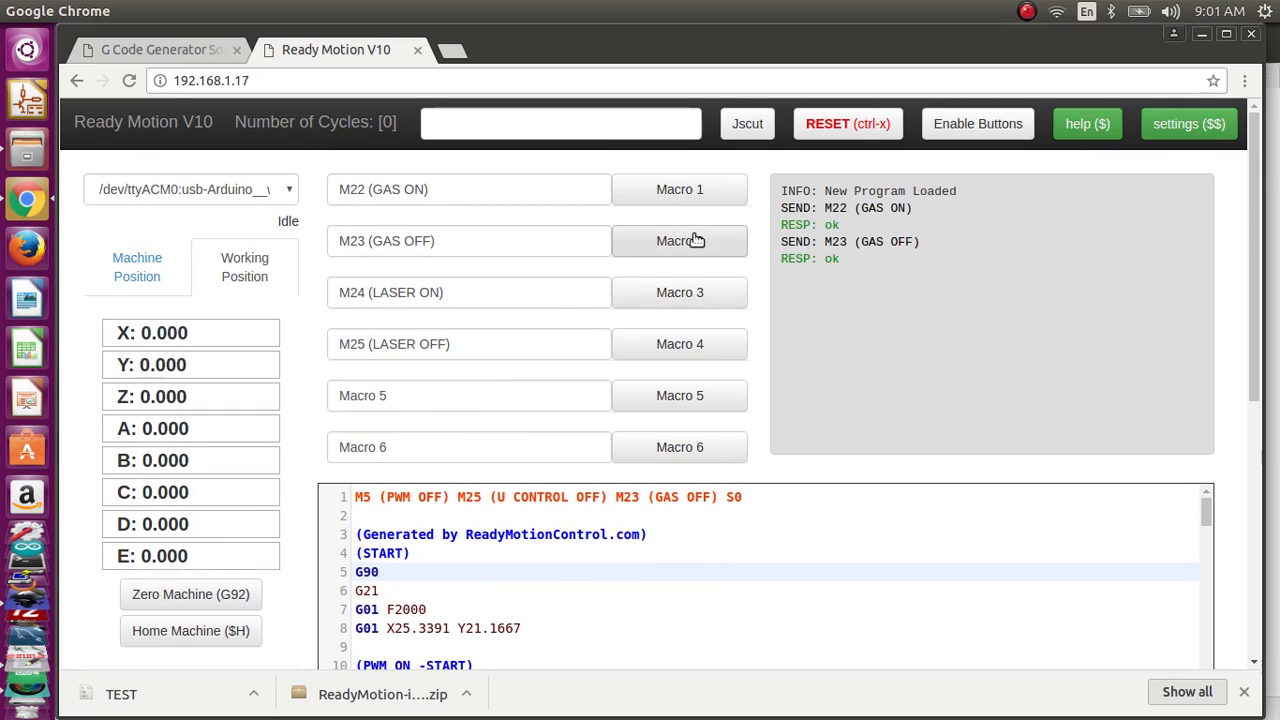
left_click(717, 291)
left_click(714, 343)
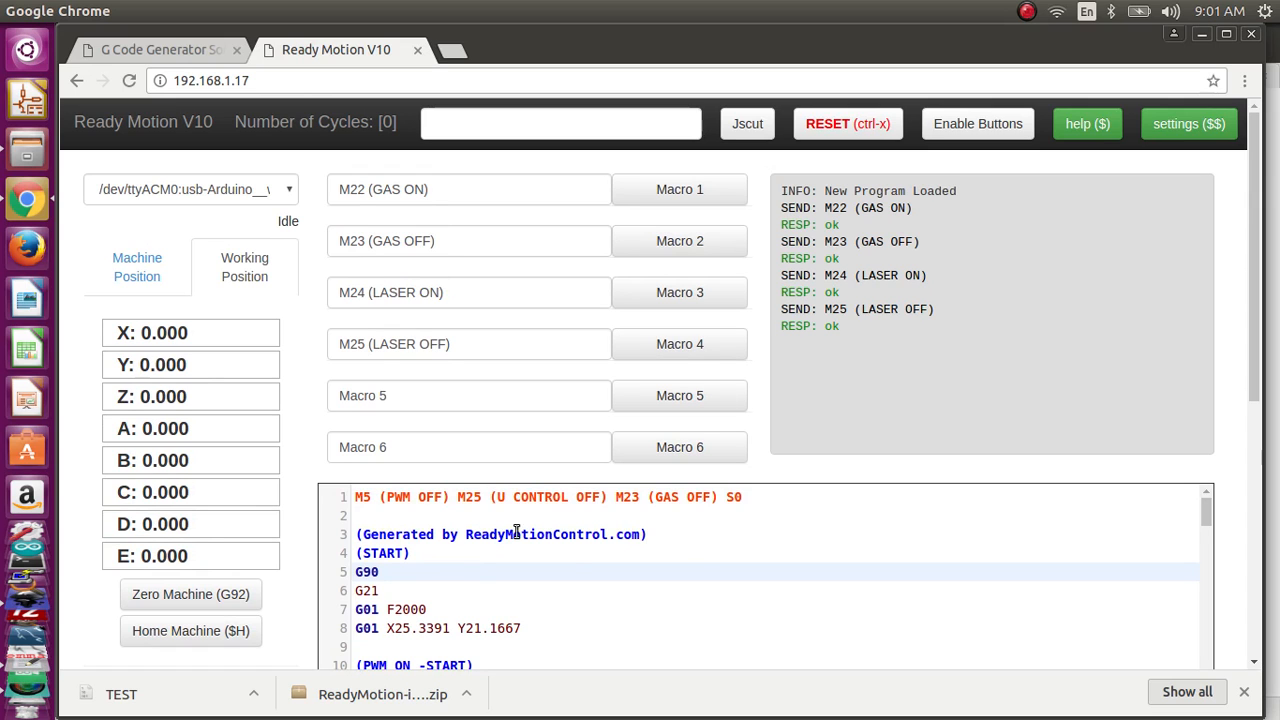
scroll(372, 527, "down", 3)
scroll(1248, 632, "down", 2)
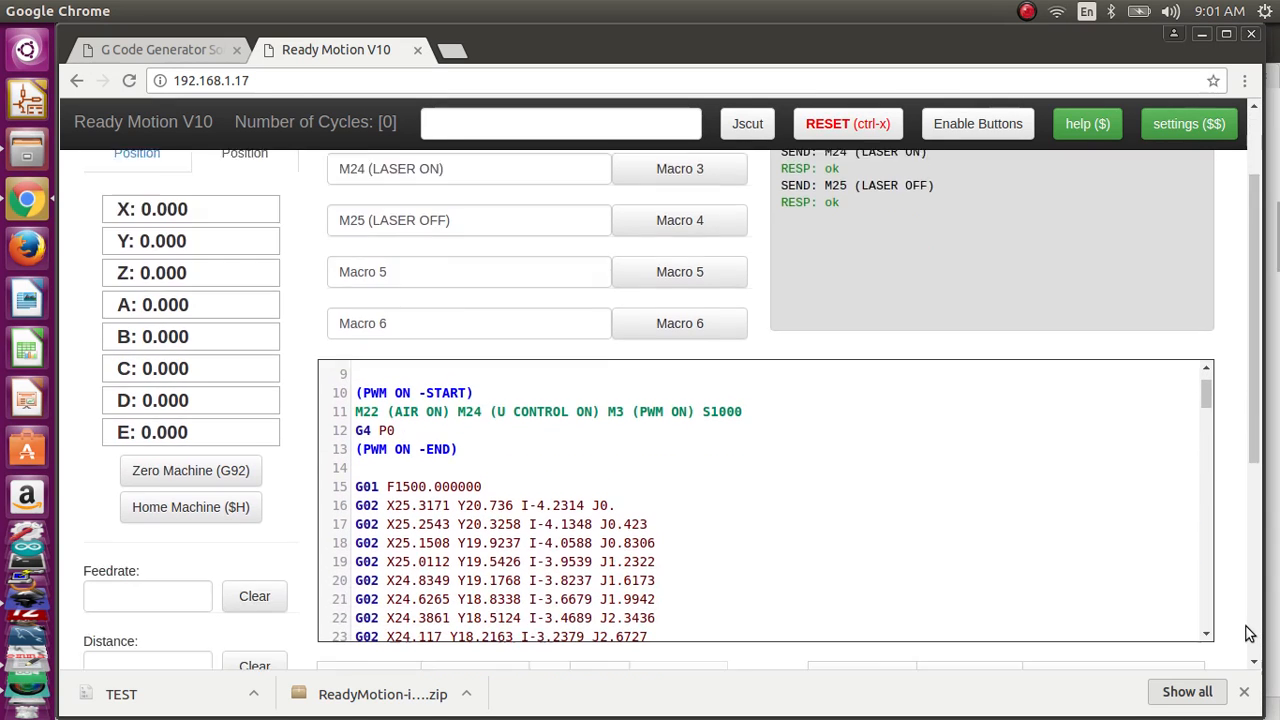
scroll(1248, 632, "down", 2)
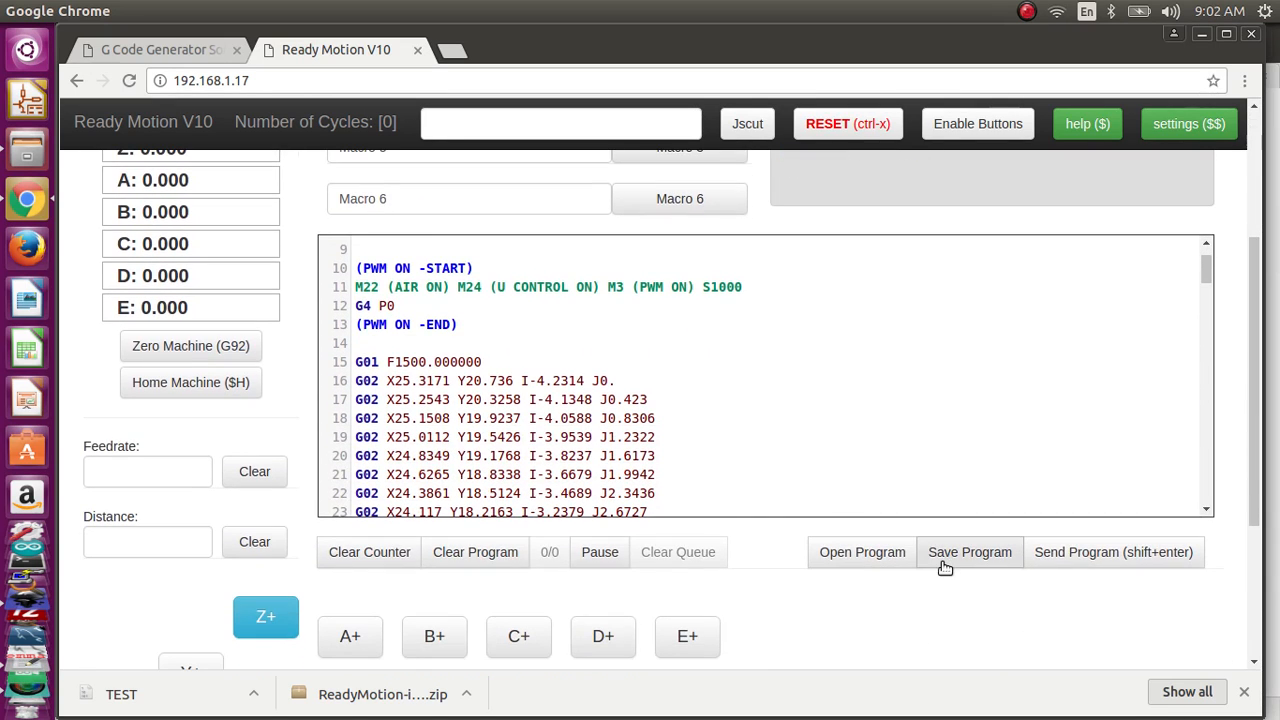
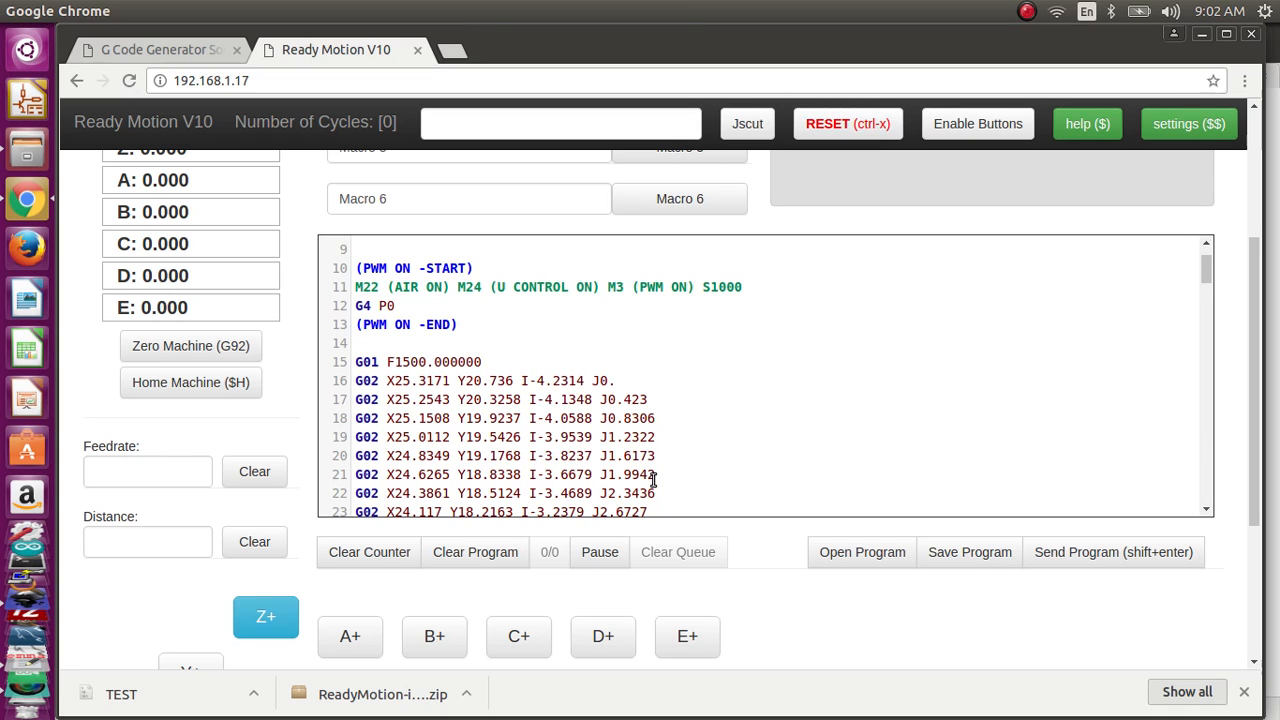
Step: Switch to the Inkscape drawing with the four circles and paste another copy of the 30 mm circle
scroll(652, 480, "up", 5)
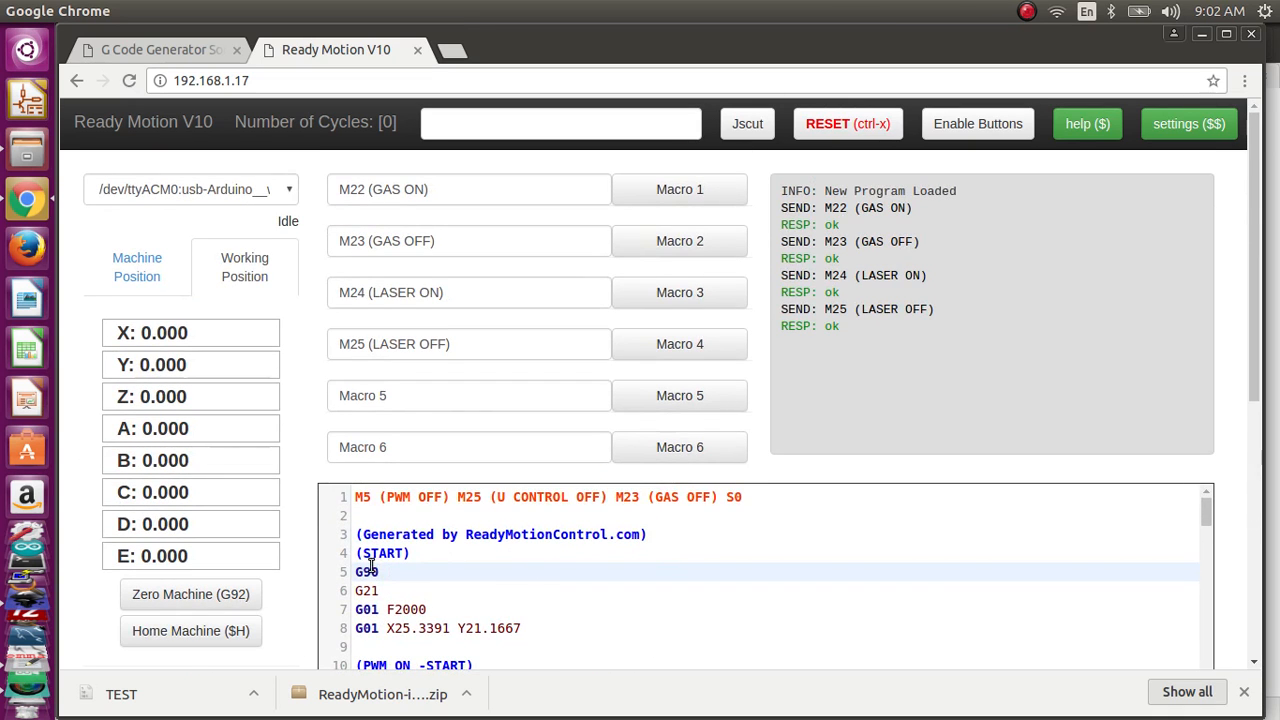
left_click(27, 576)
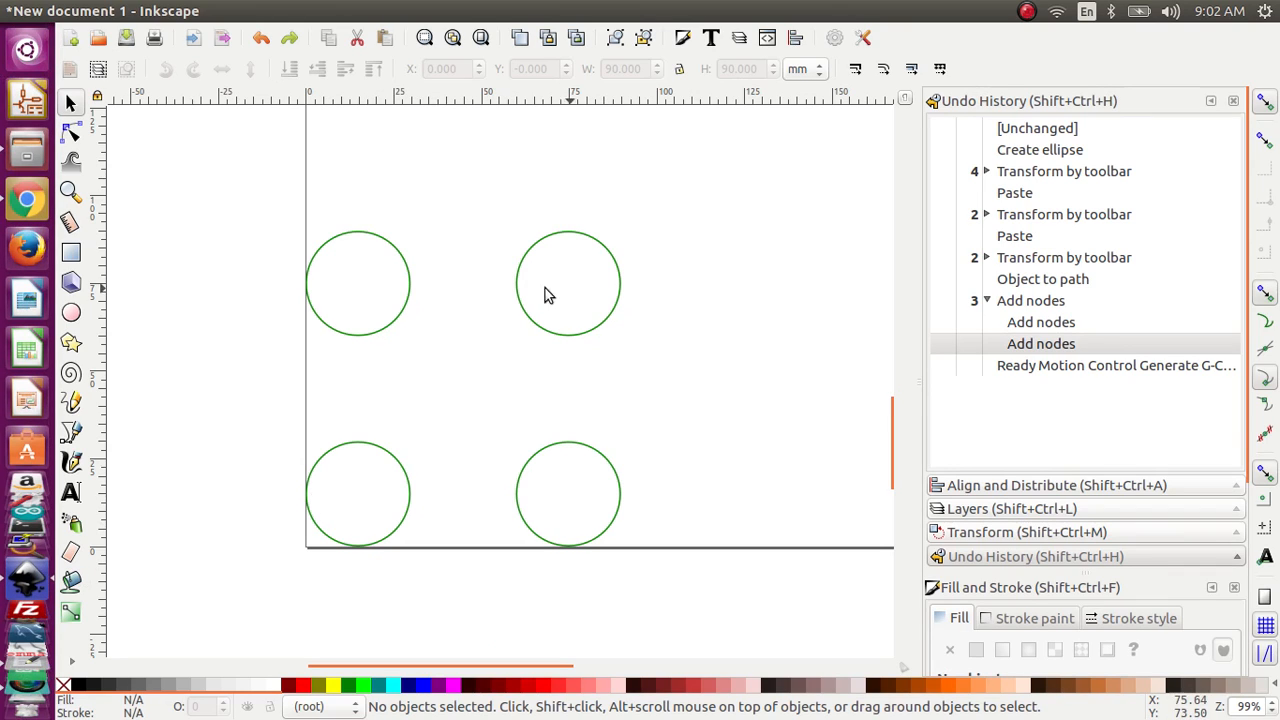
left_click(71, 313)
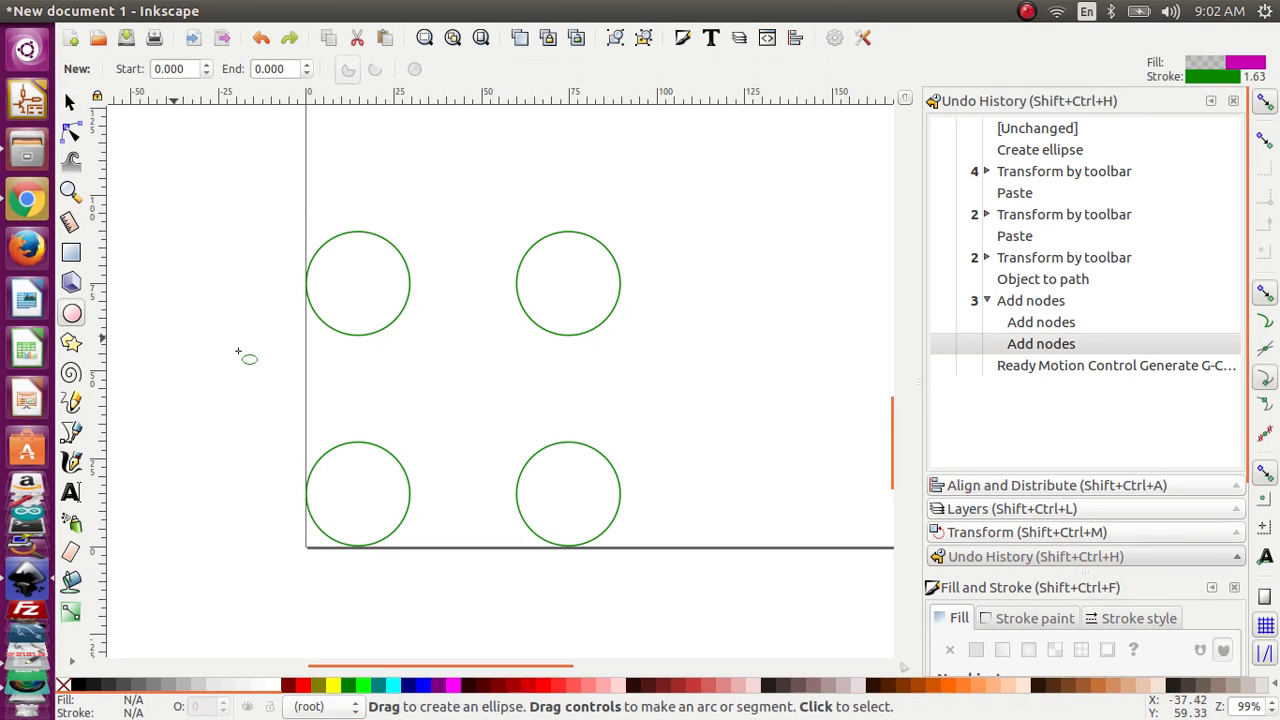
key("s")
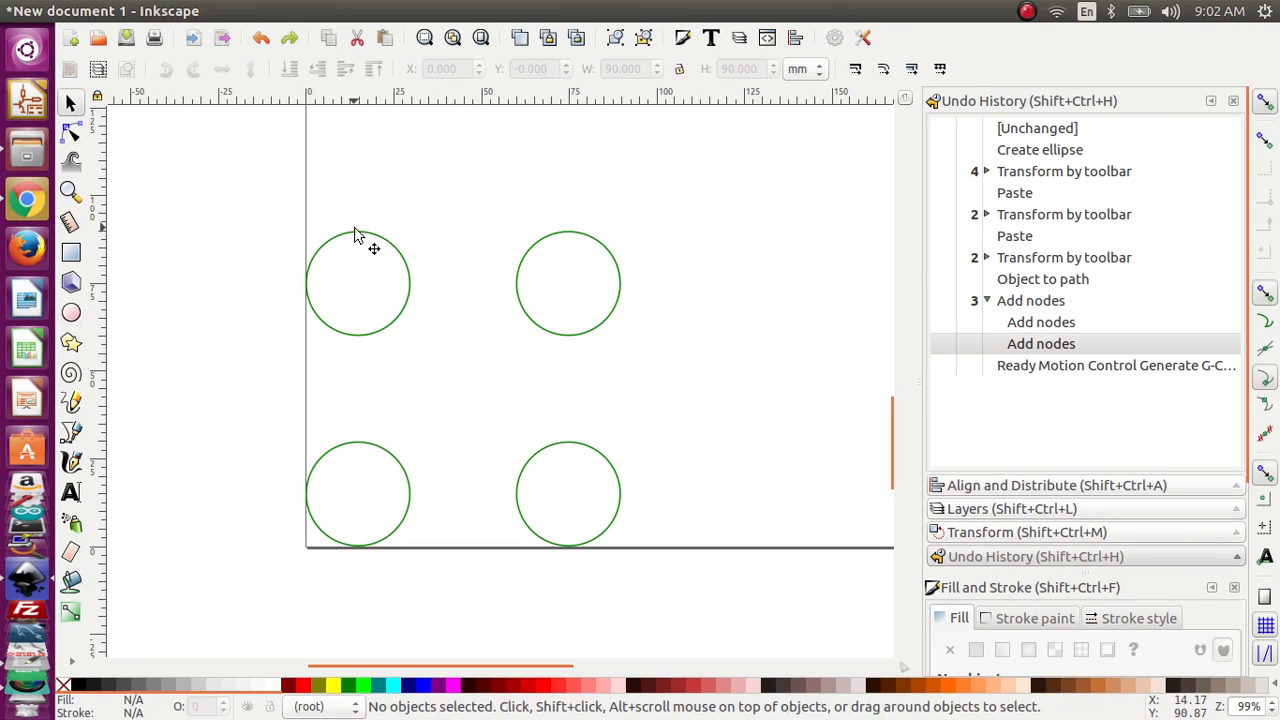
left_click(356, 234)
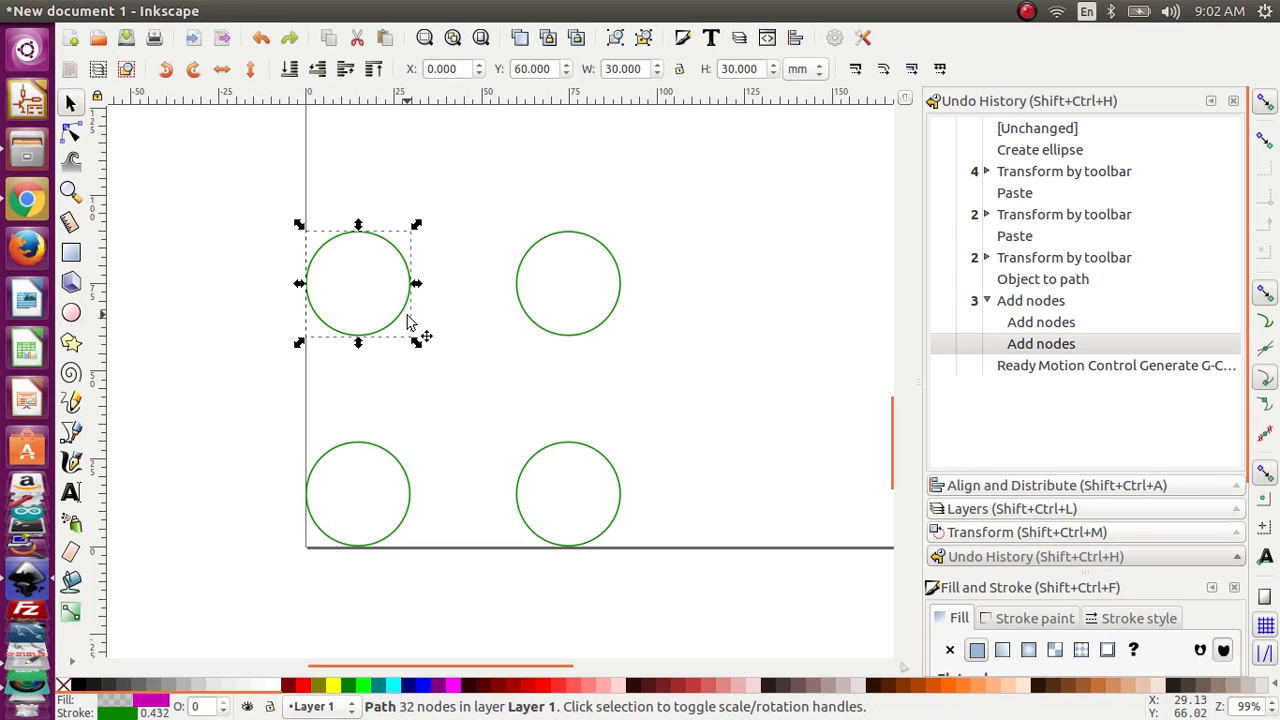
key("ctrl+v")
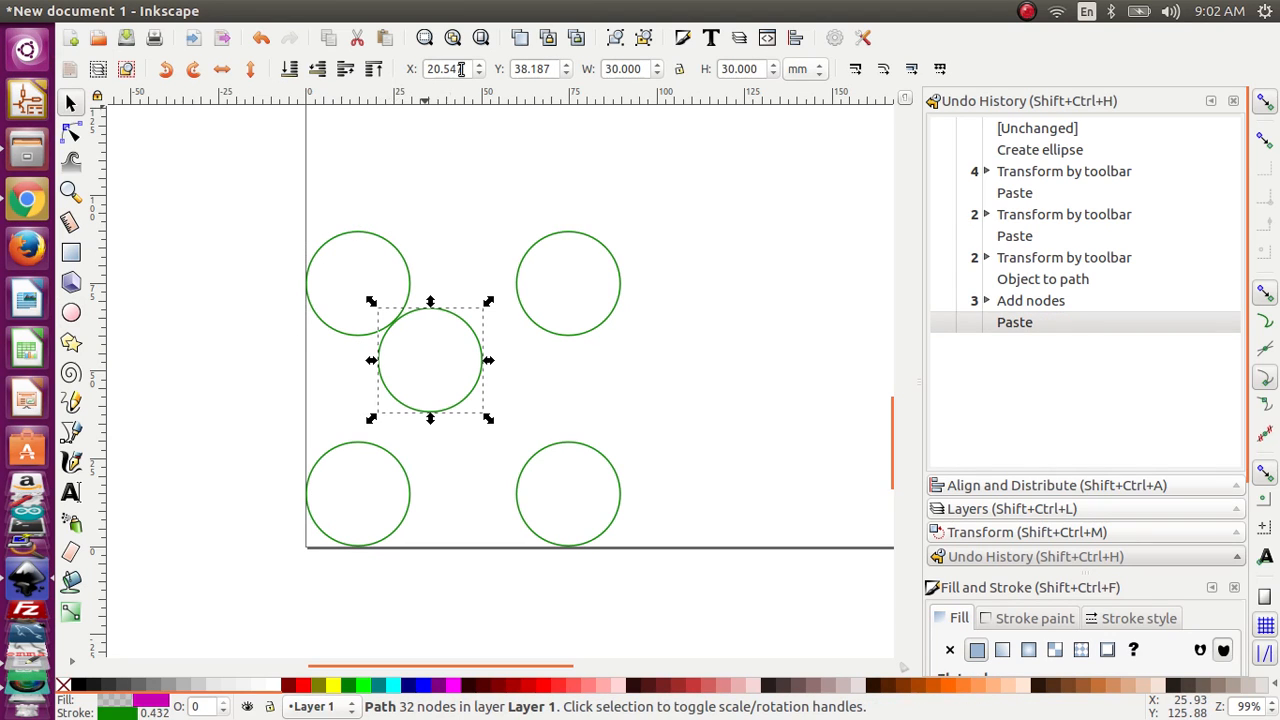
Step: Position the pasted circle at X 0 mm and Y 60 mm
left_click_drag(461, 69, 414, 72)
type("0")
left_click(516, 69)
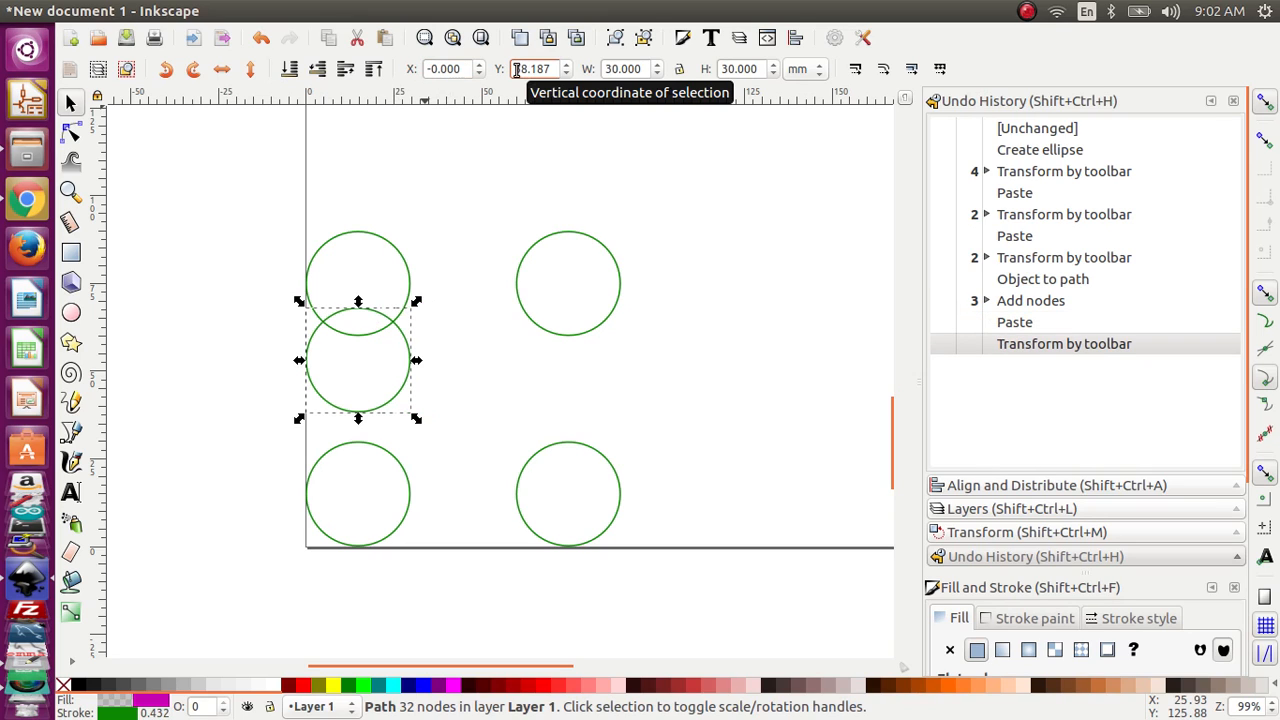
left_click_drag(516, 69, 567, 69)
type("60")
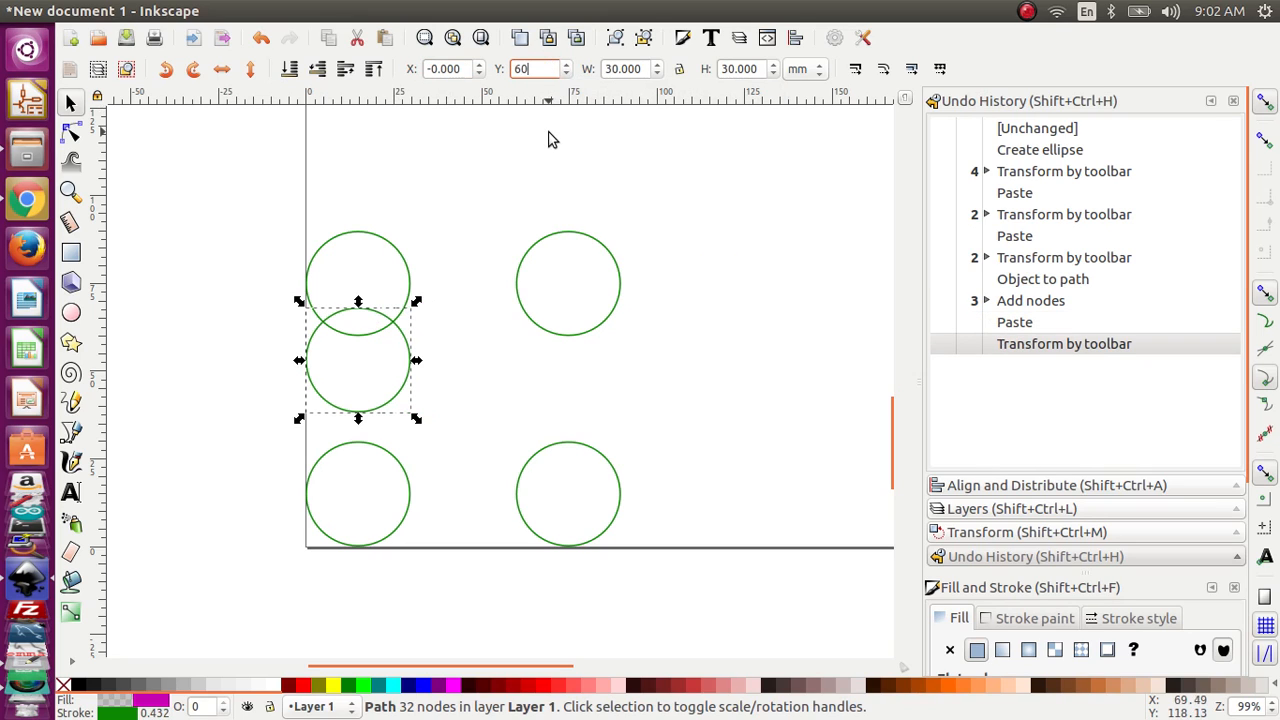
key("Return")
left_click(517, 191)
Step: Paste a further copy of the 30 mm circle and set its Y position to 60 mm
scroll(462, 224, "down", 4, "ctrl")
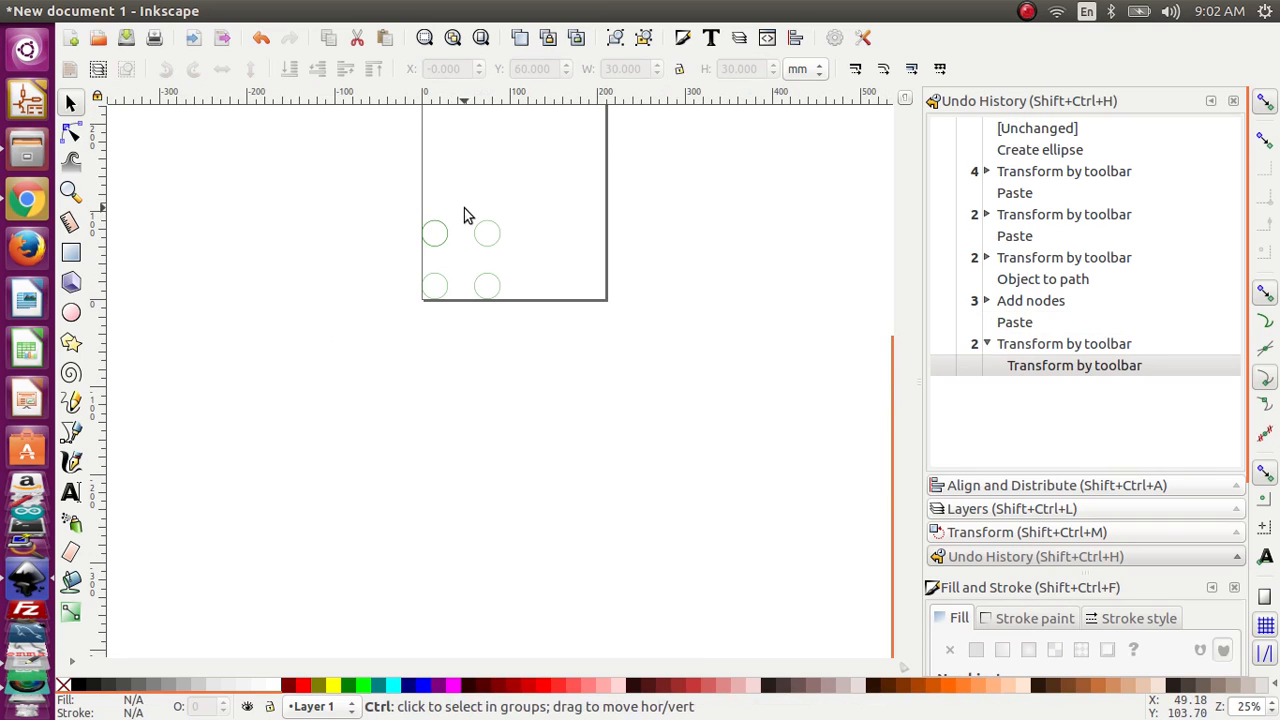
scroll(460, 177, "down", 2, "ctrl")
left_click_drag(460, 180, 438, 327)
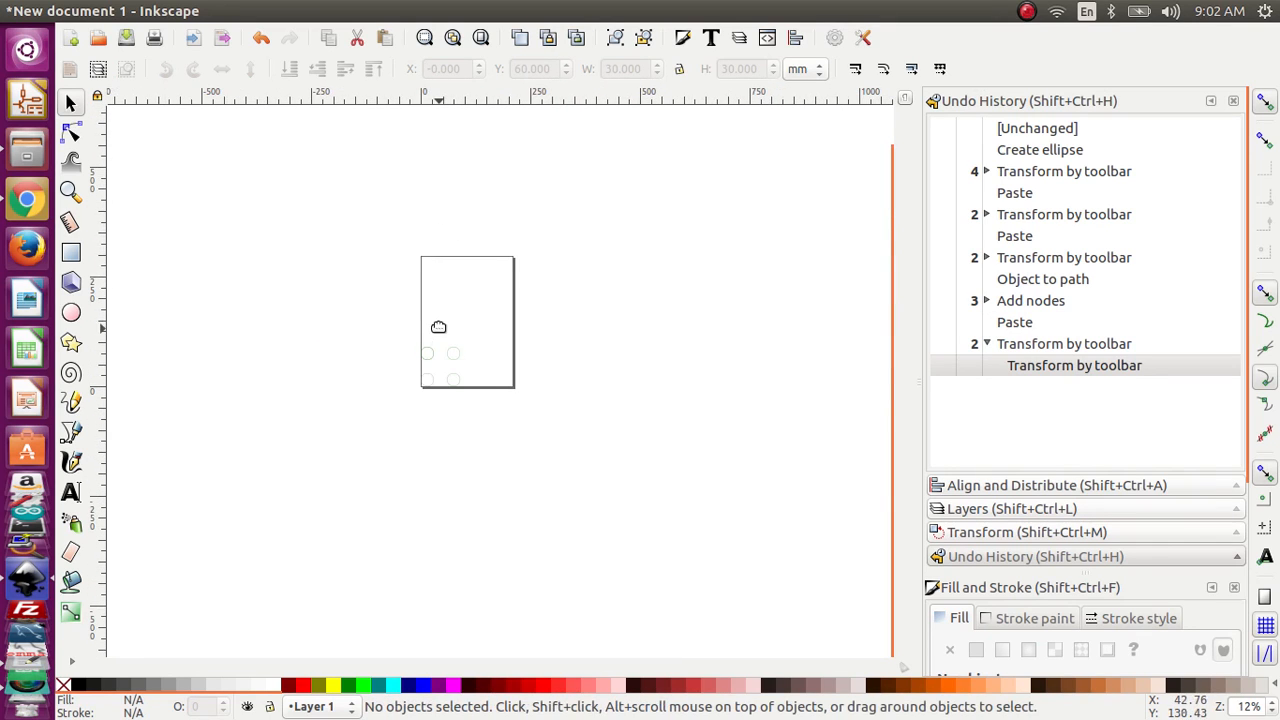
left_click(429, 353)
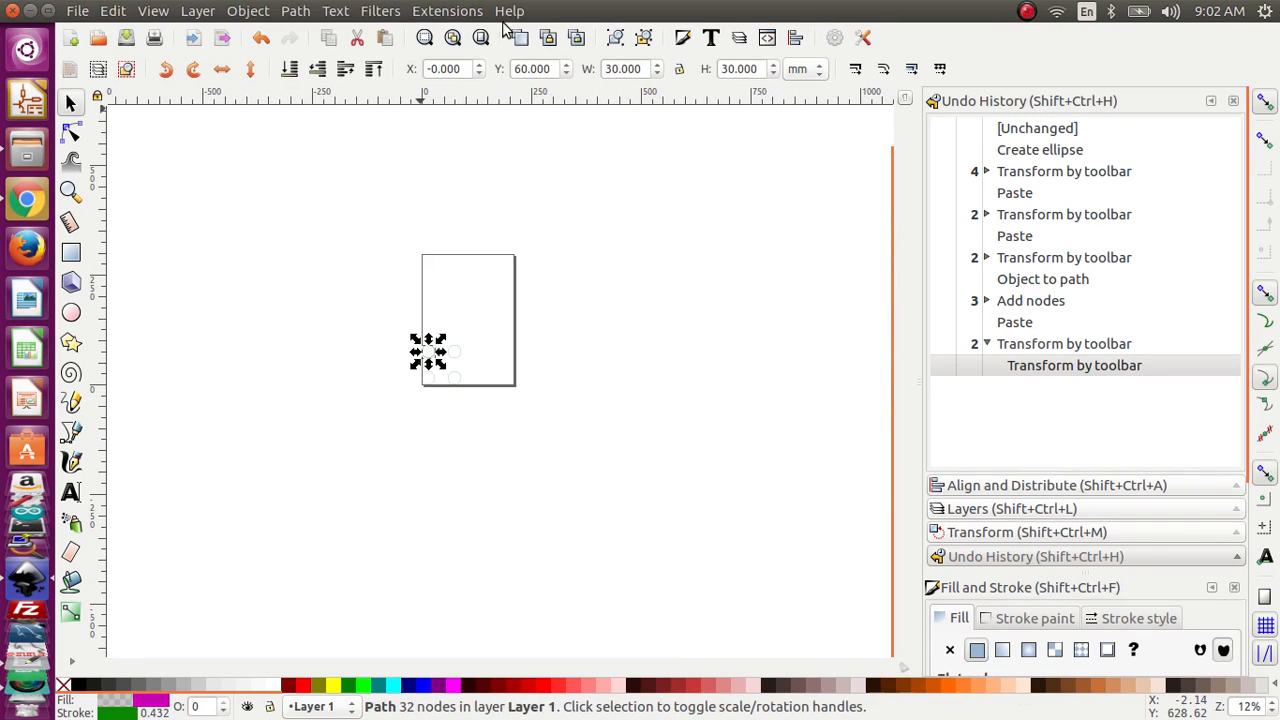
scroll(452, 325, "up", 4, "ctrl")
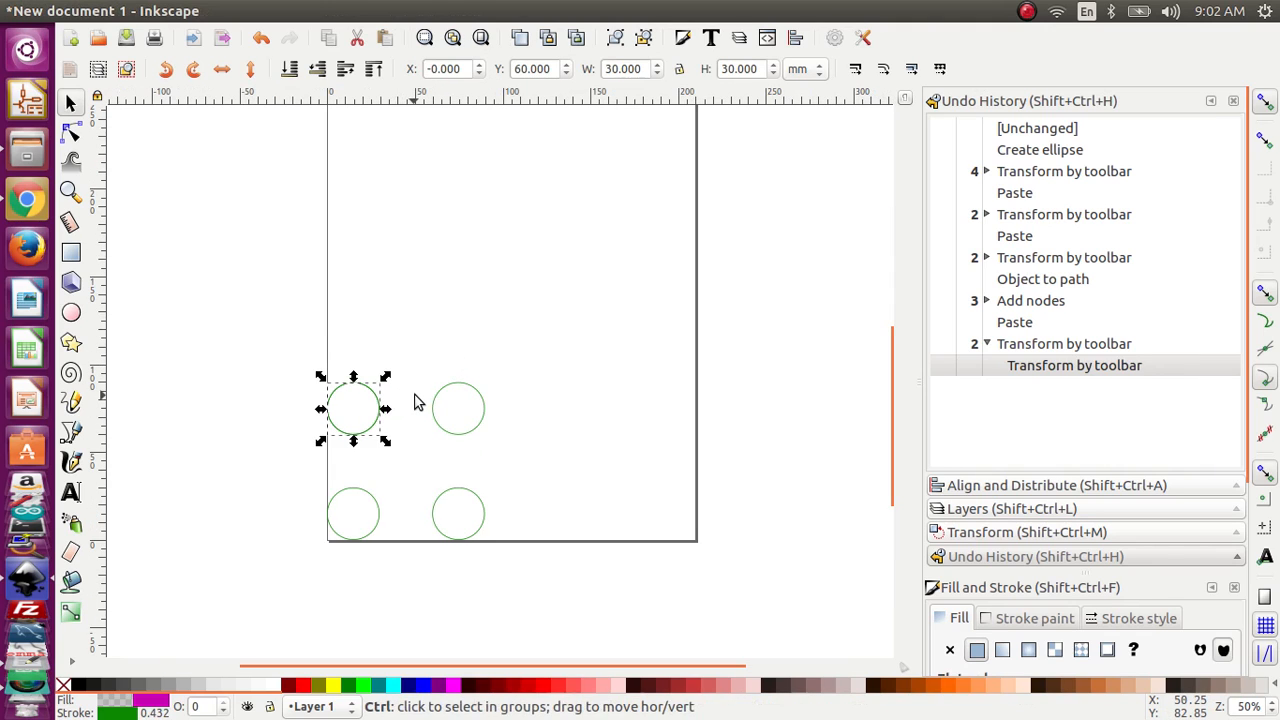
key("ctrl+v")
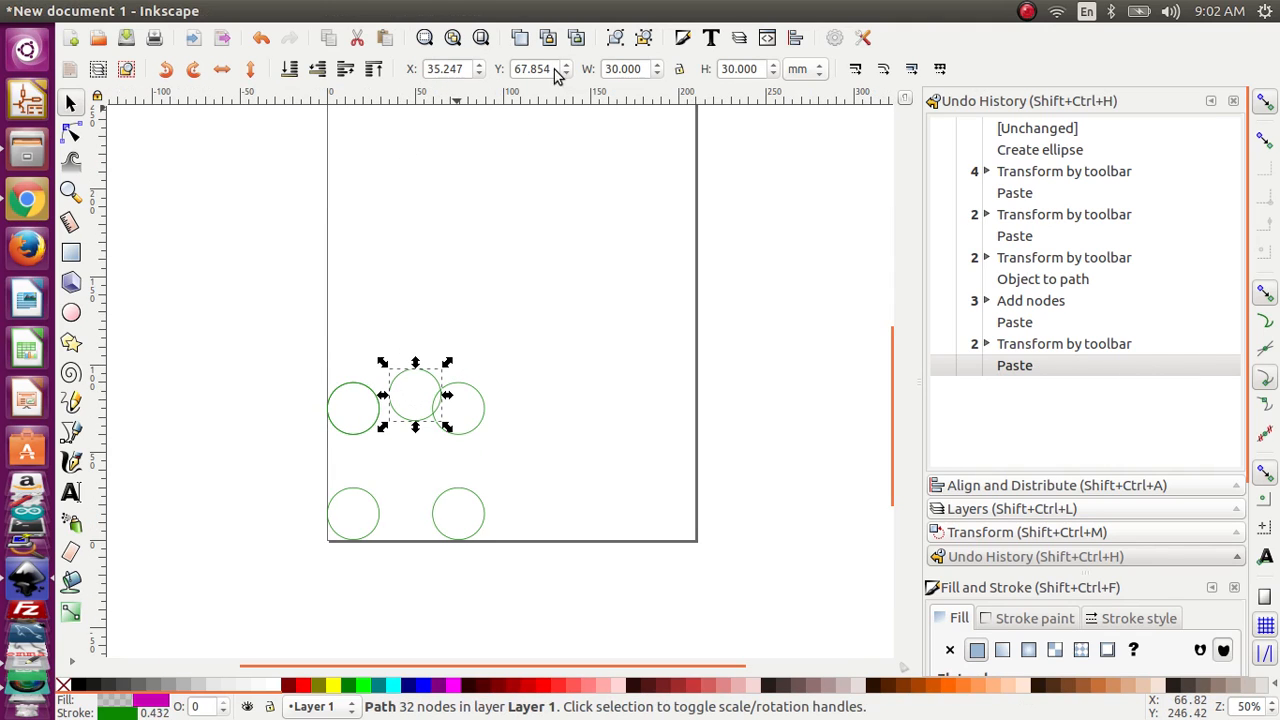
left_click_drag(557, 77, 495, 62)
type("60")
left_click(520, 176)
left_click(398, 388)
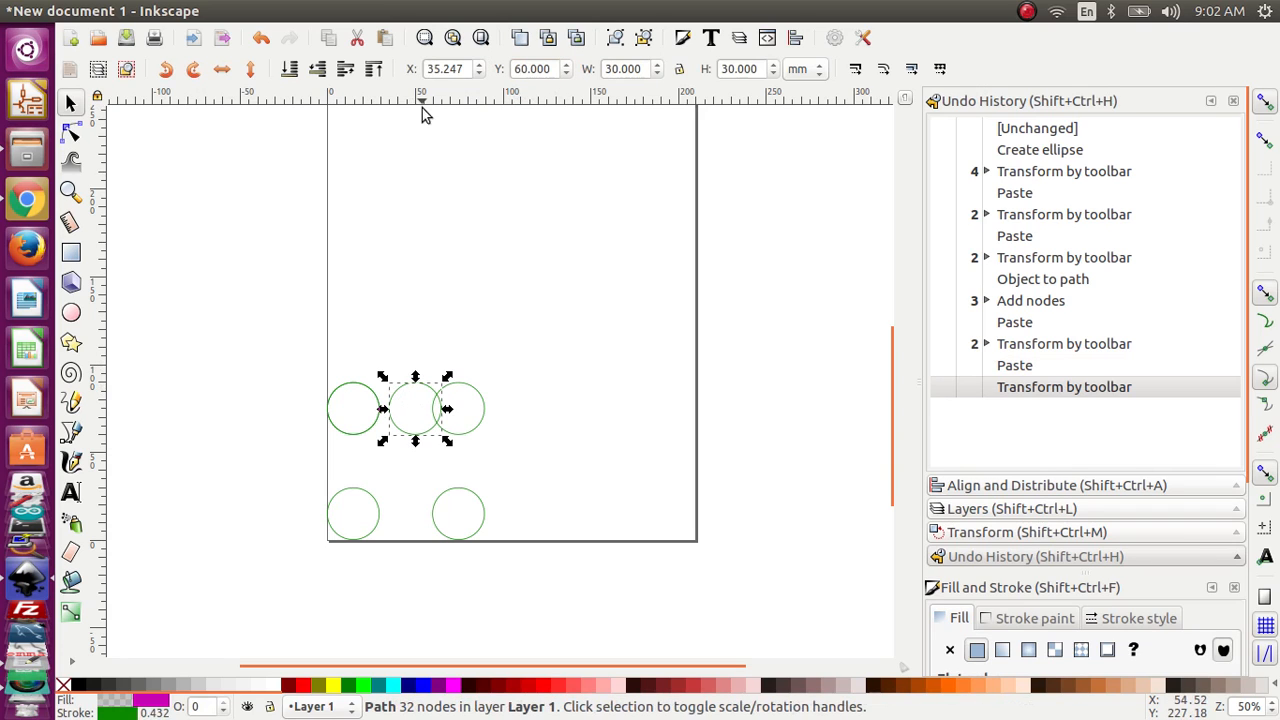
Step: Move the newly pasted circle to Y 90 mm and X 0 mm
left_click_drag(550, 68, 507, 66)
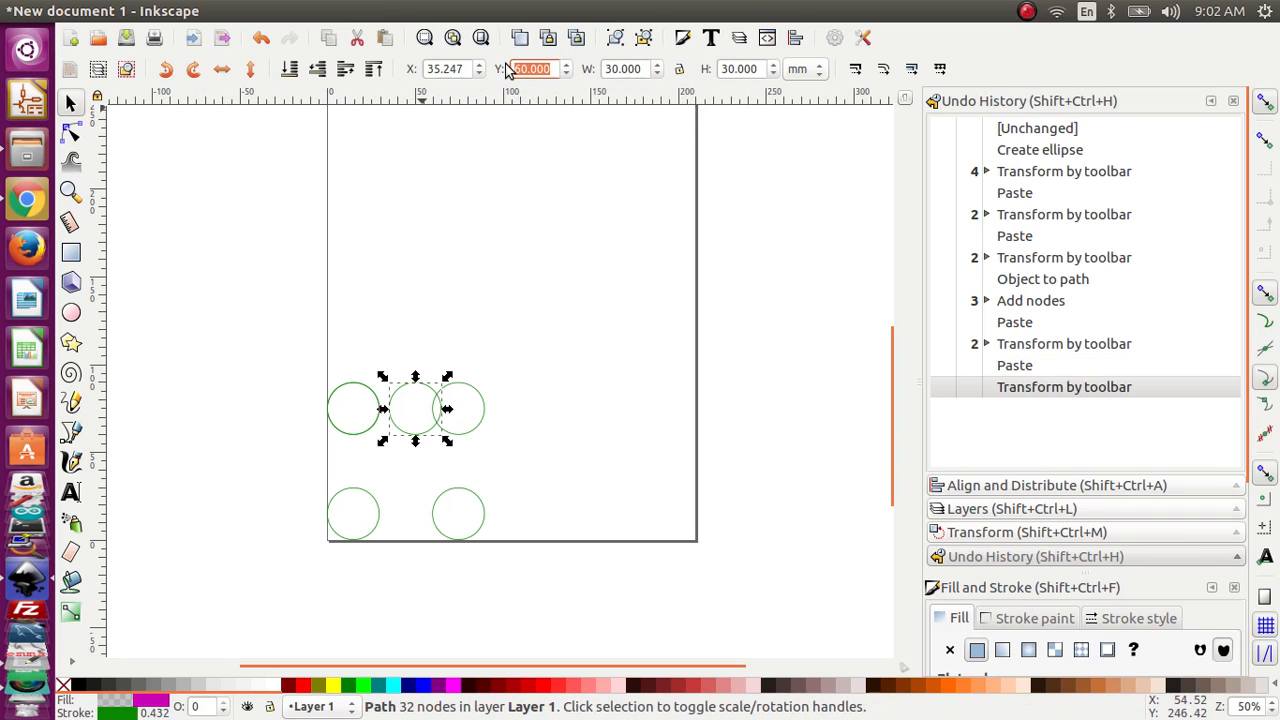
type("90")
key("Return")
left_click(494, 162)
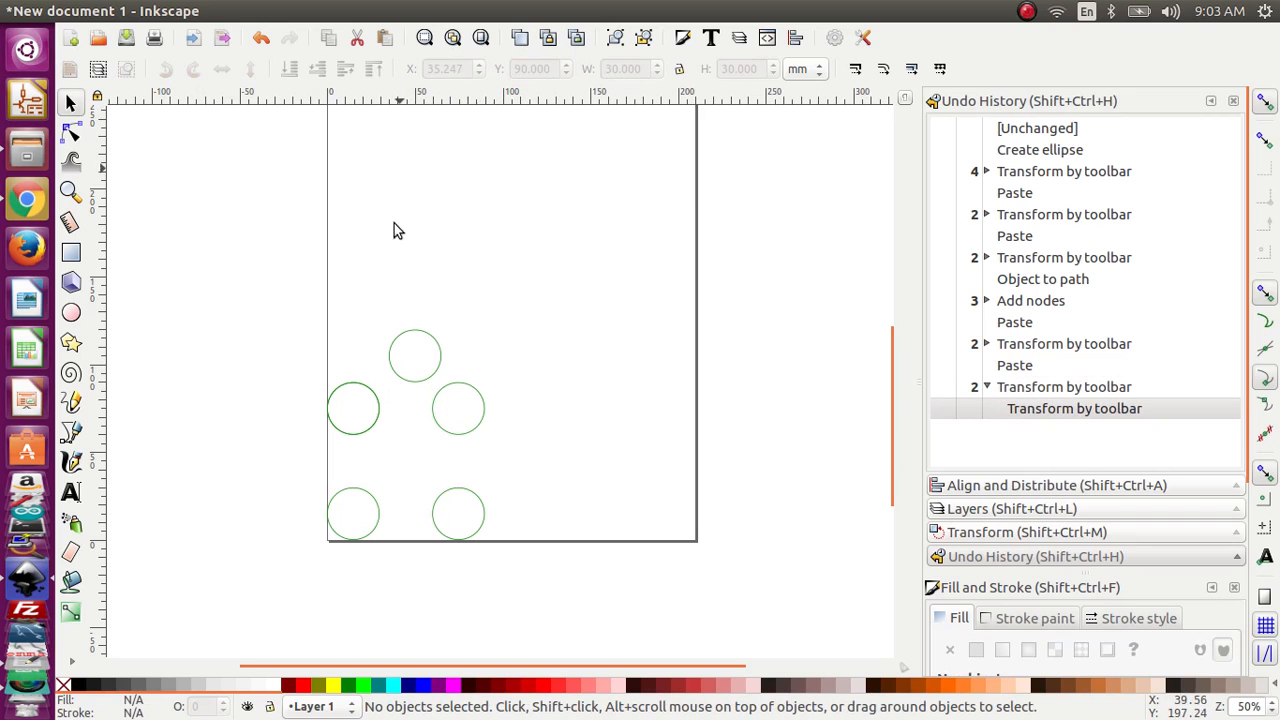
left_click(400, 340)
left_click_drag(466, 68, 400, 60)
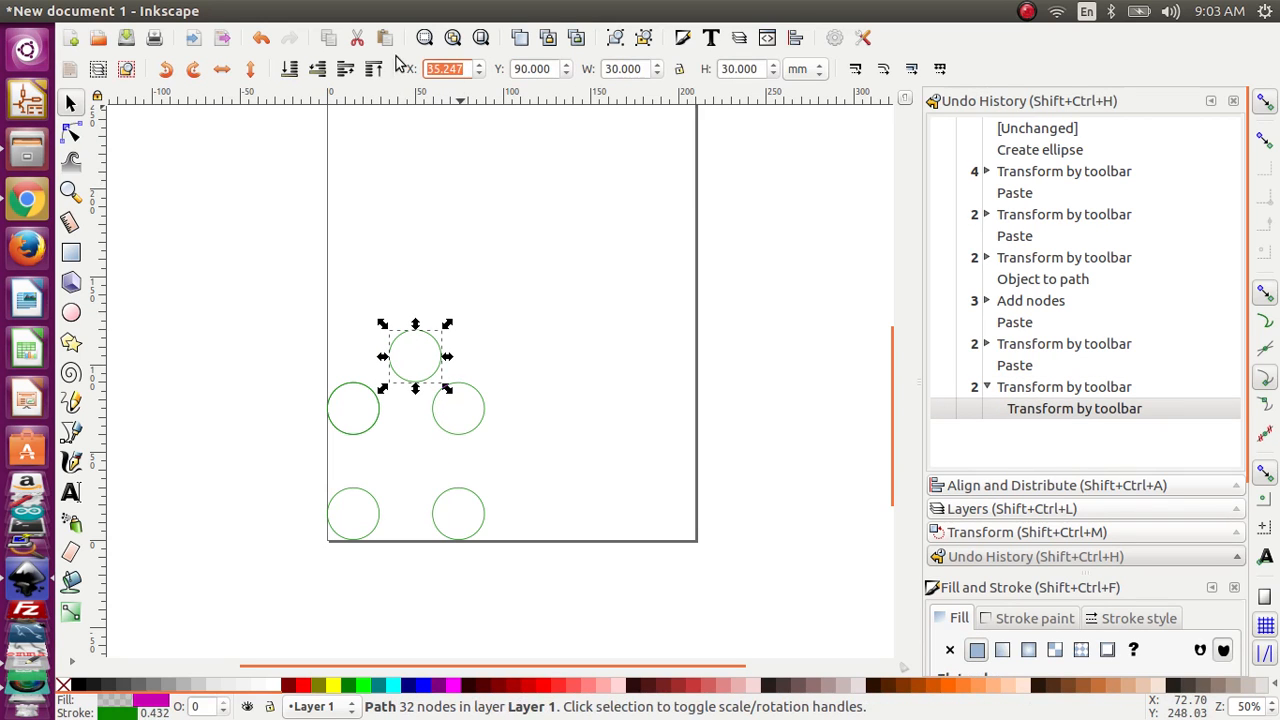
type("0")
key("Return")
left_click(309, 234)
Step: Try to convert the topmost circle to a path with Object to Path
left_click_drag(266, 242, 570, 612)
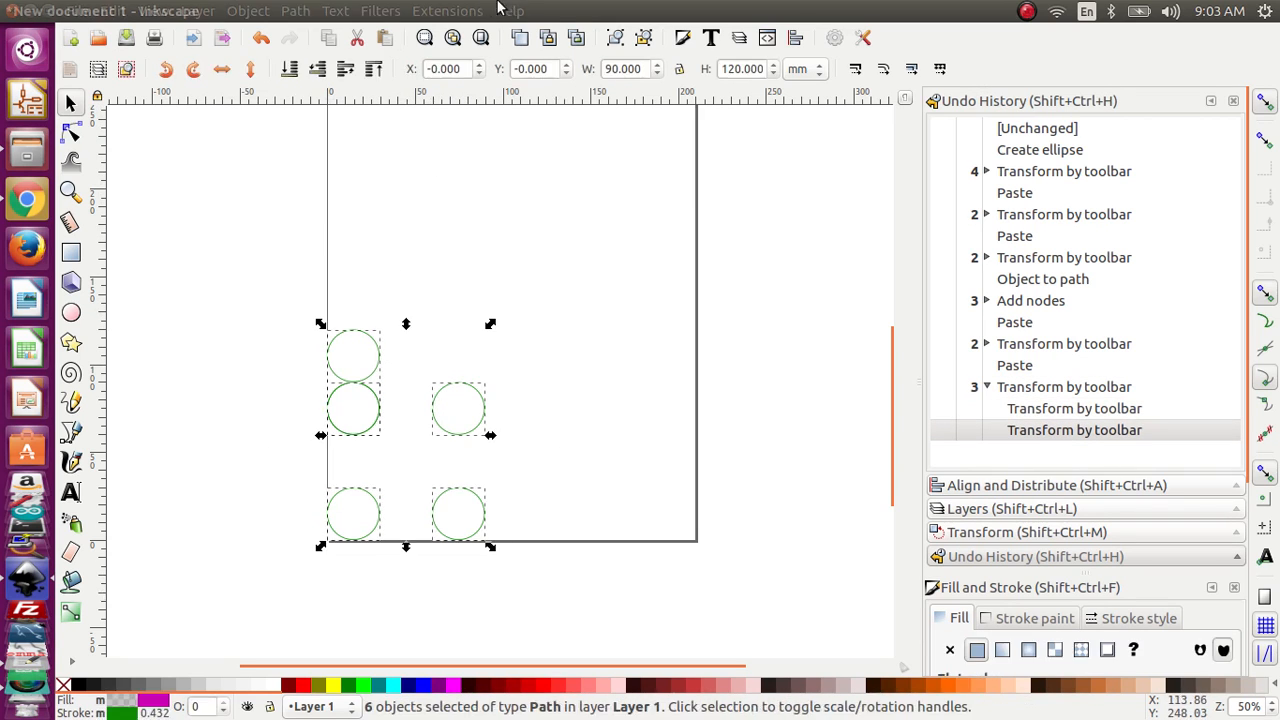
left_click(337, 329)
left_click(343, 334)
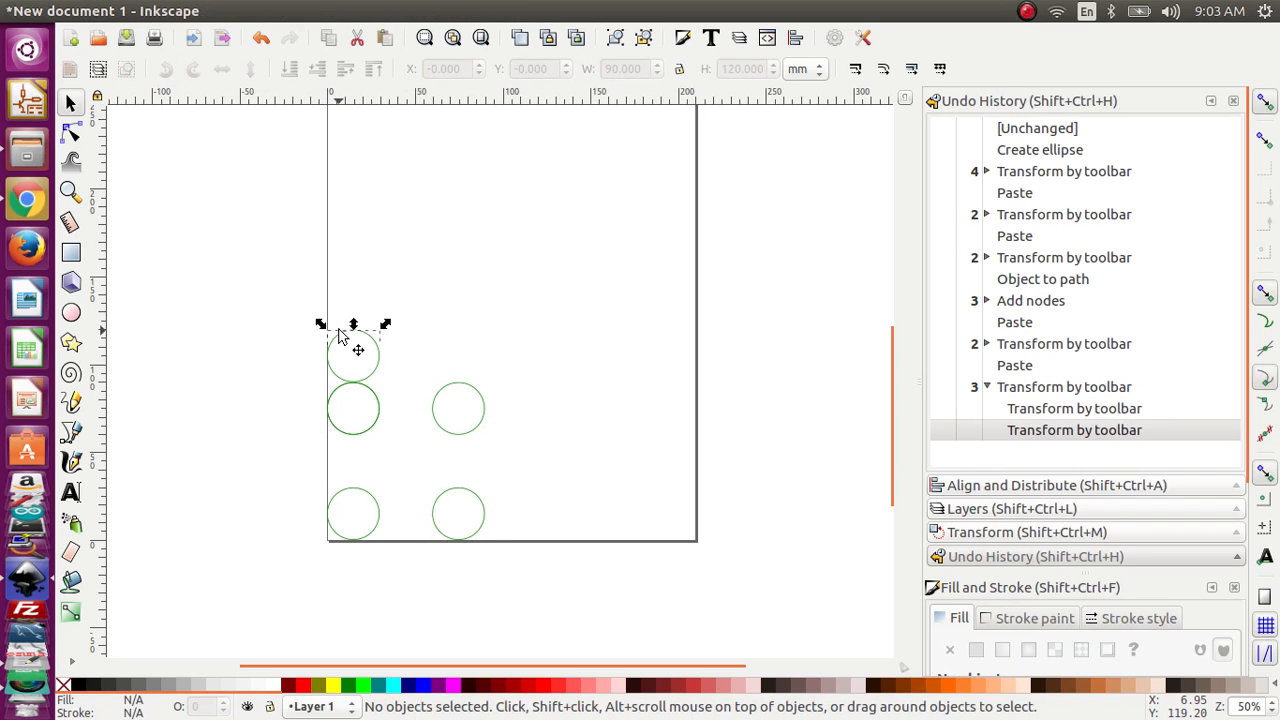
left_click(300, 10)
left_click(340, 33)
Step: Select all the circles on the page and check their path nodes
left_click_drag(276, 302, 649, 612)
scroll(629, 520, "up", 6)
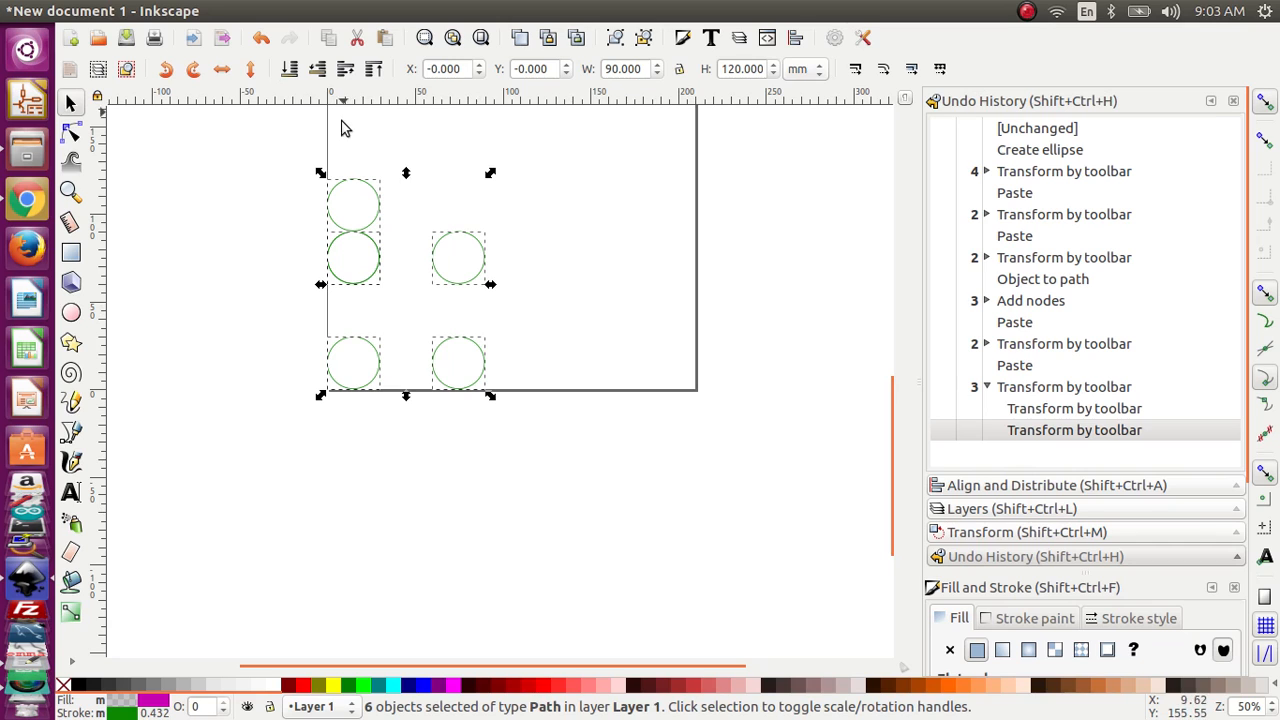
left_click(70, 133)
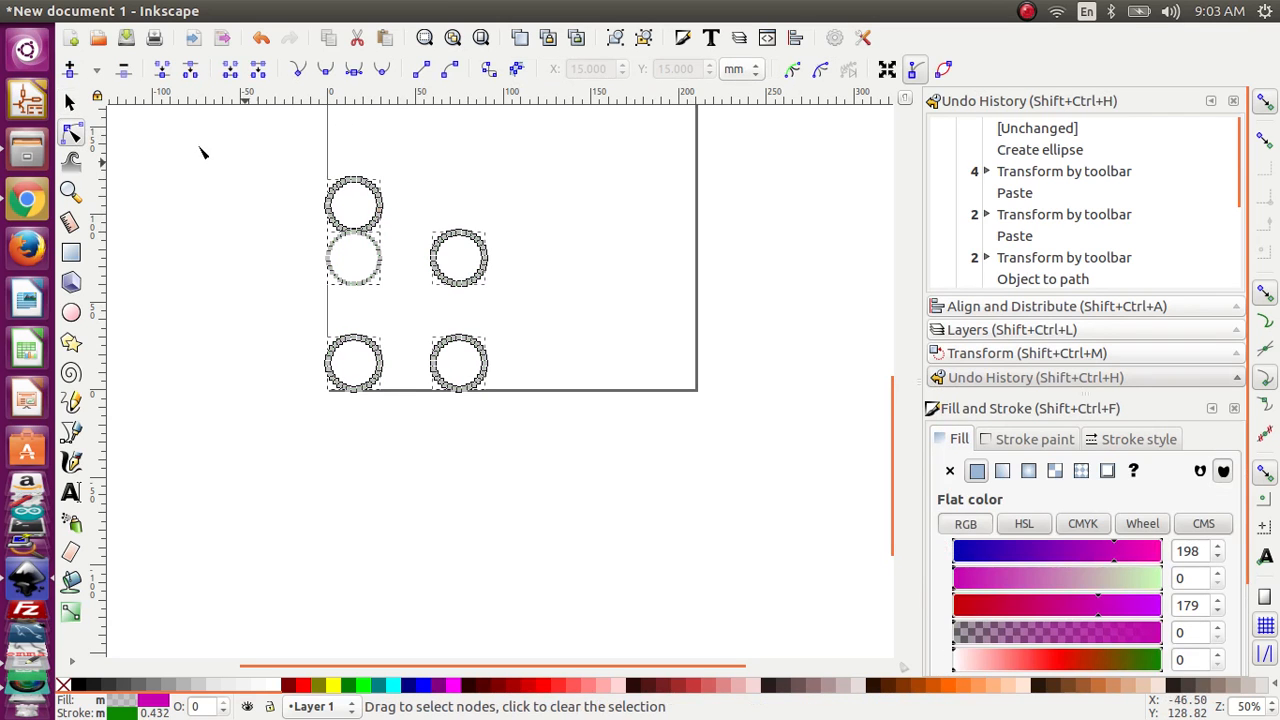
left_click(71, 103)
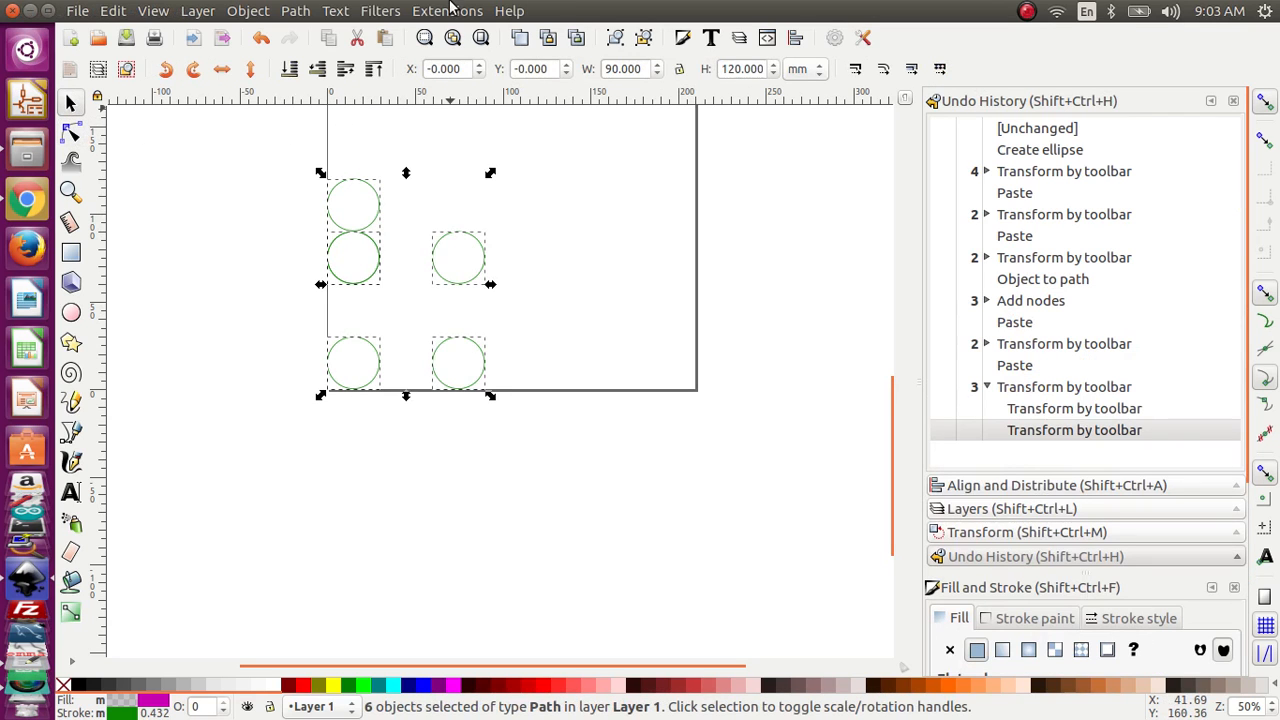
Step: Generate G-code for the selected circles with the Ready Motion extension at its existing settings, and undo the added toolpath markings
left_click(447, 11)
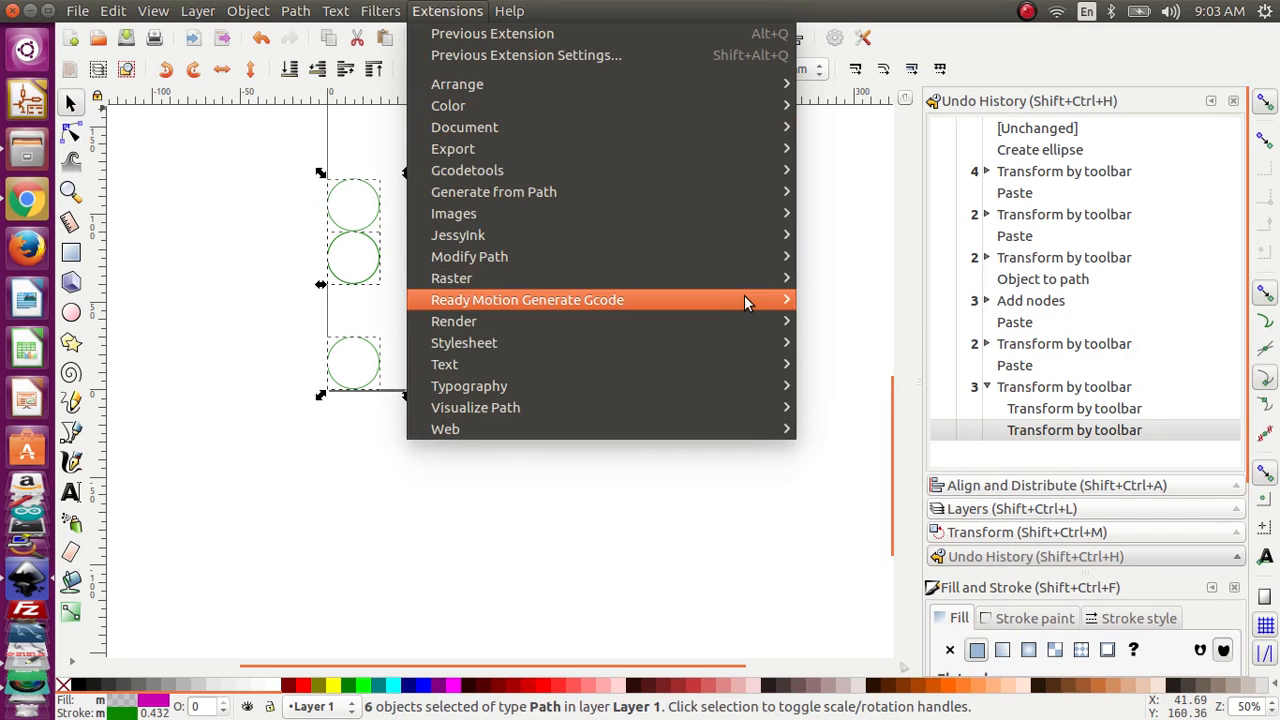
mouse_move(746, 300)
left_click(810, 300)
left_click(770, 600)
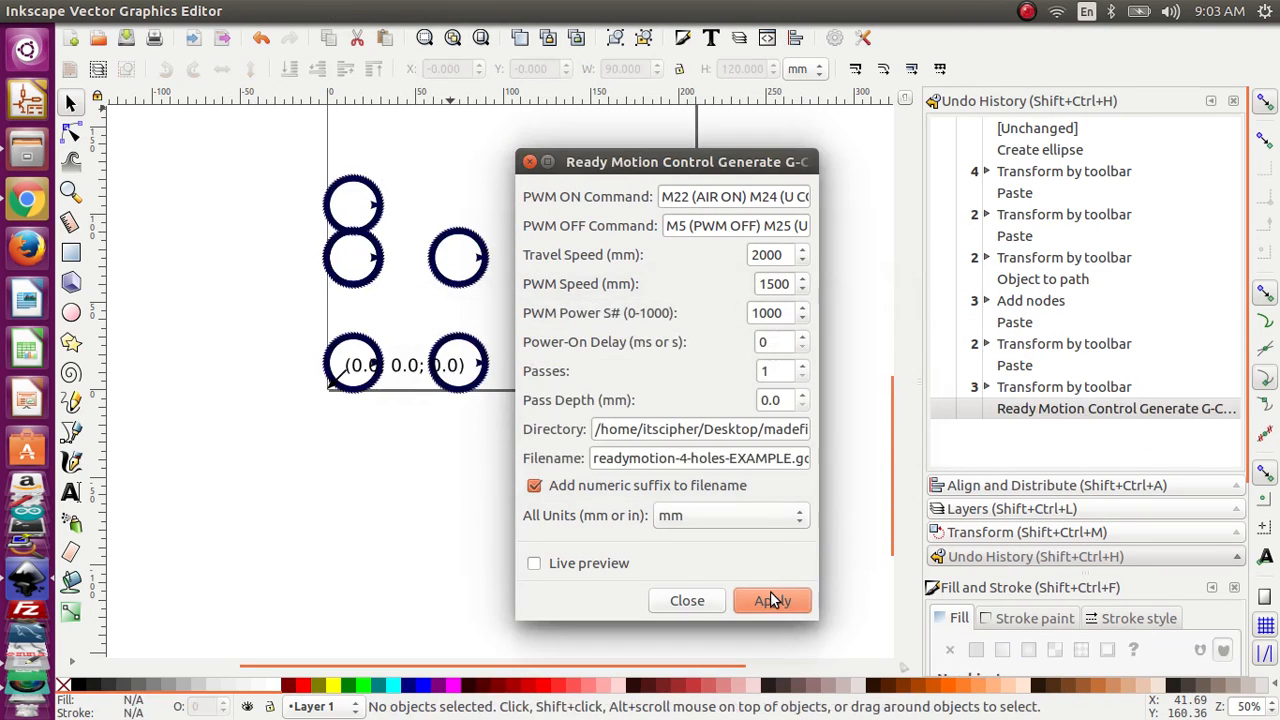
left_click(704, 601)
key("ctrl+z")
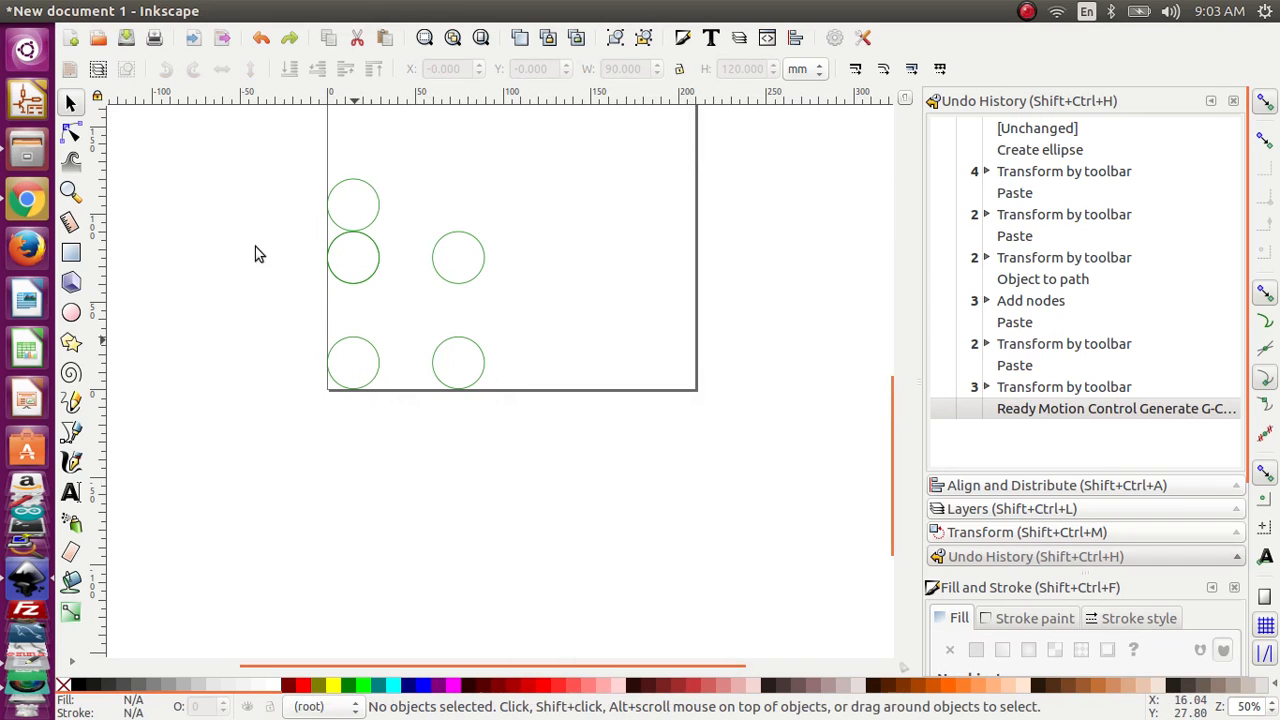
Step: Open readymotion-4-holes-EXAMPLE_0004.gcode from the madefiles folder and copy its entire contents
left_click(27, 150)
left_click(338, 183)
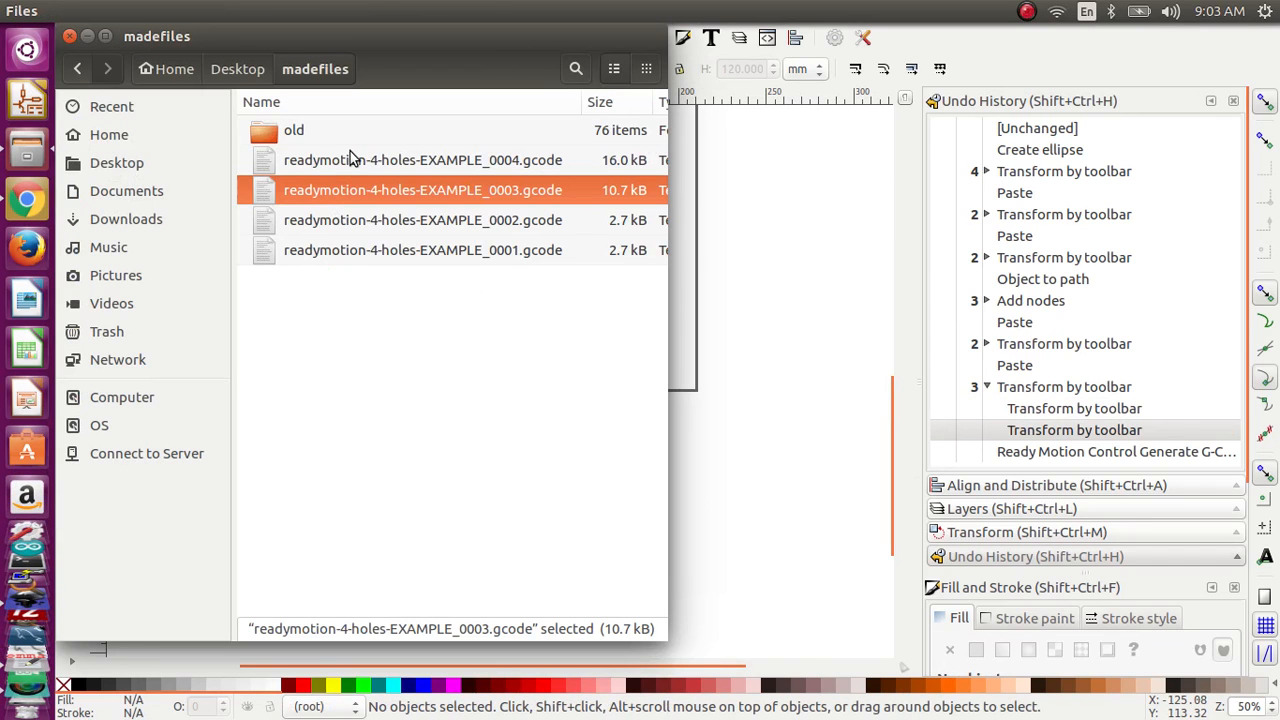
double_click(350, 158)
right_click(431, 317)
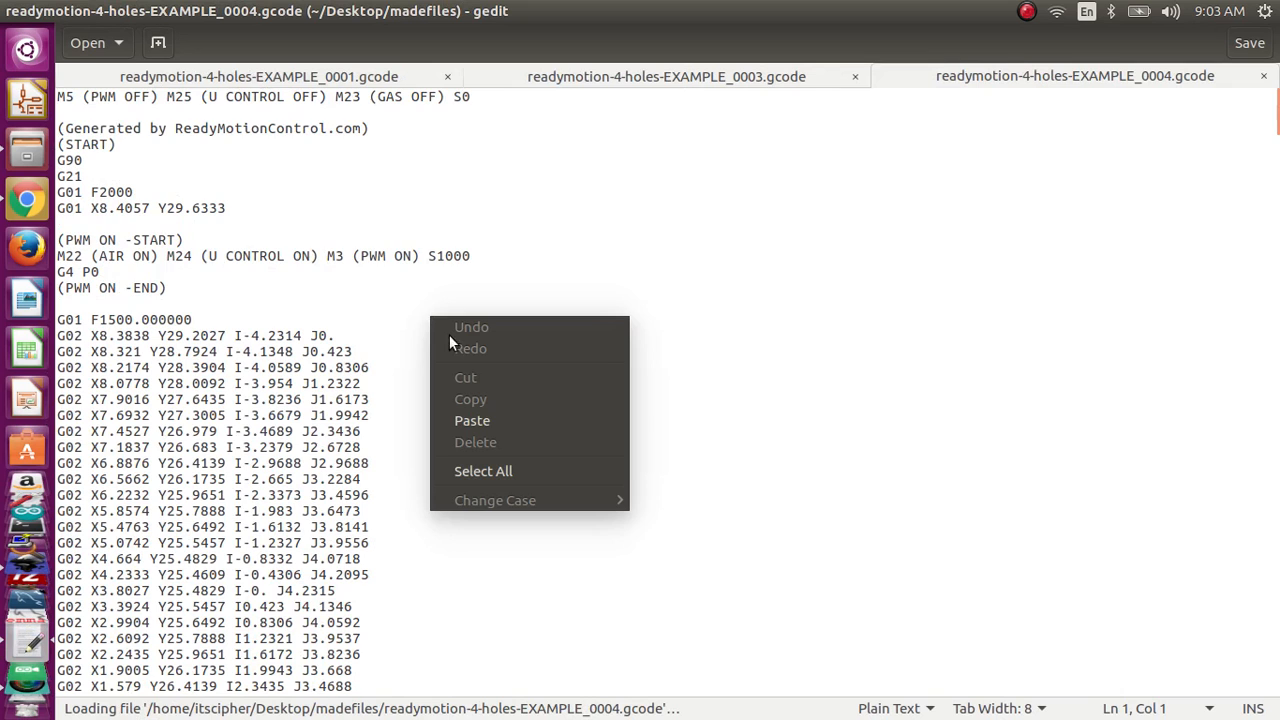
left_click(537, 468)
right_click(537, 463)
left_click(597, 546)
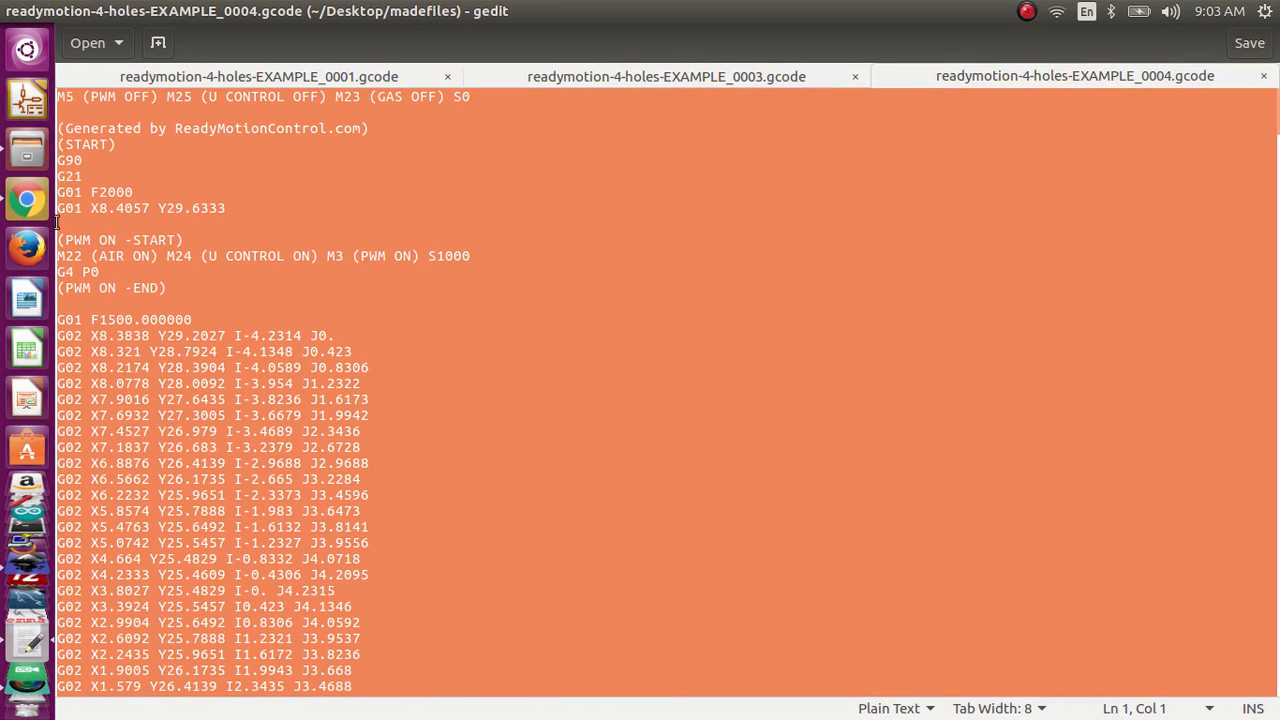
Step: Clear the loaded program in Ready Motion V10, paste the copied G-code in its place, and close the downloads bar
left_click(27, 200)
left_click(337, 571)
scroll(308, 584, "down", 1)
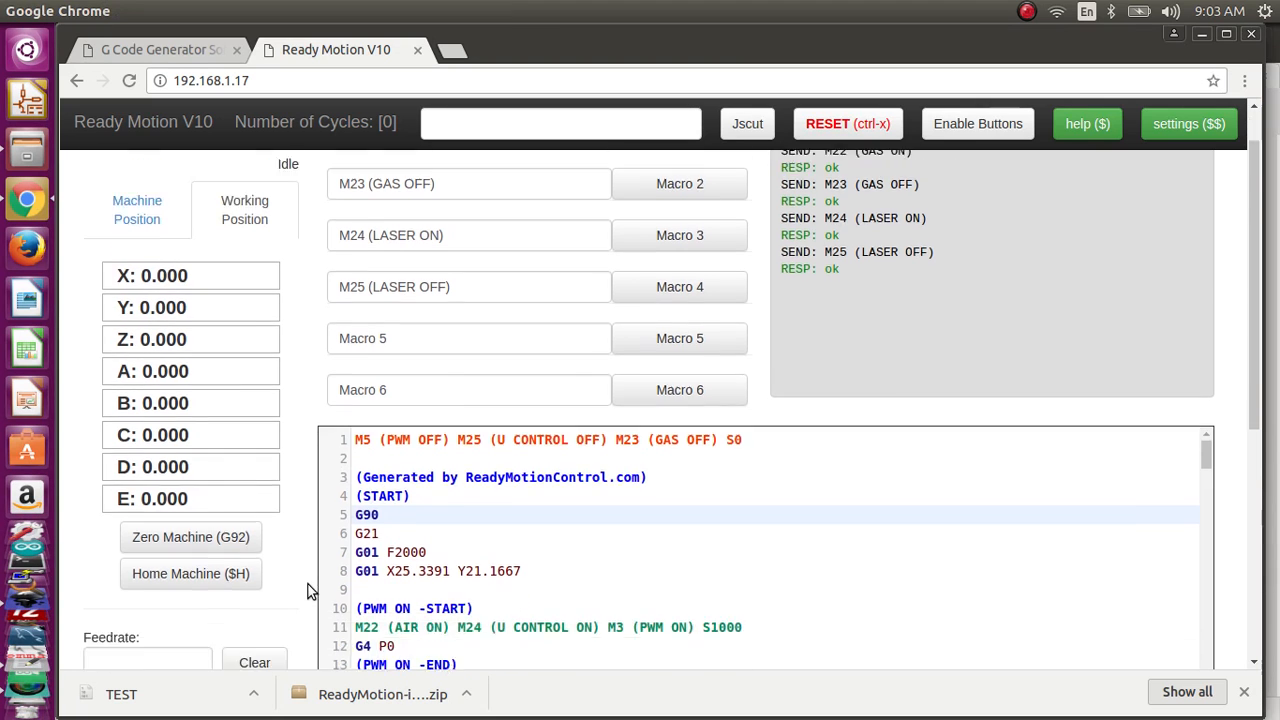
scroll(308, 584, "down", 3)
left_click(477, 592)
right_click(502, 484)
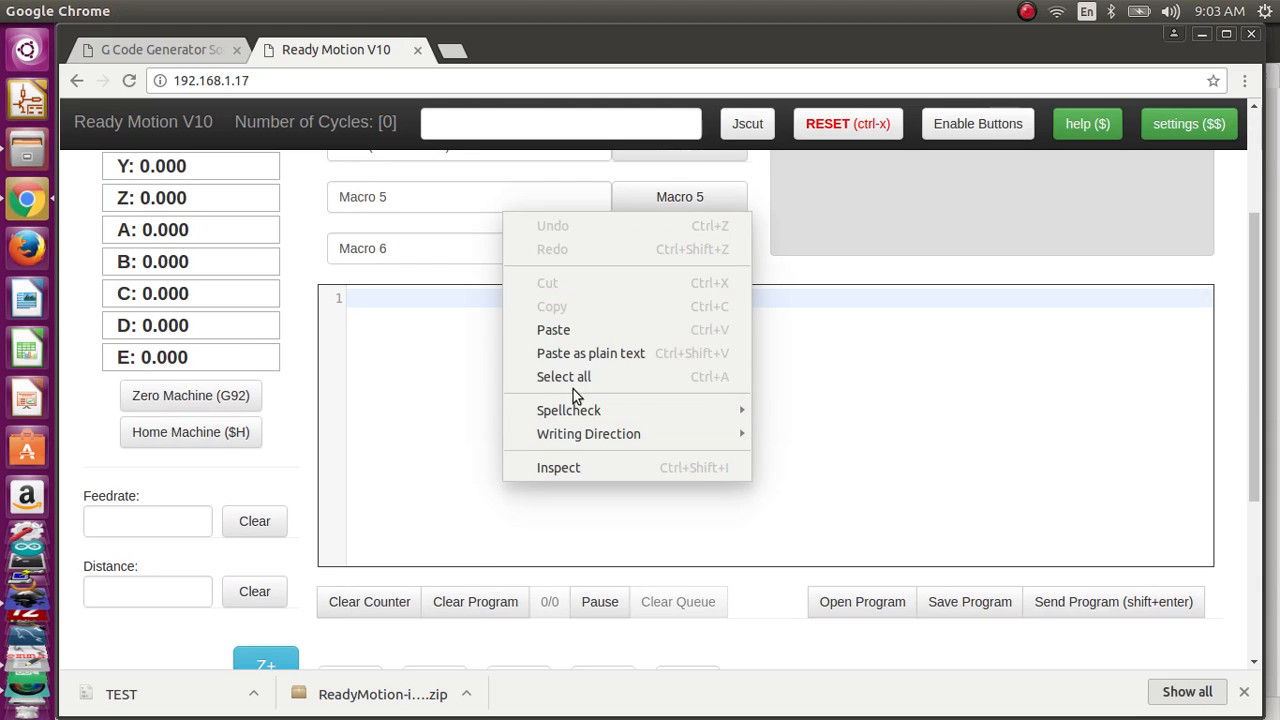
left_click(593, 329)
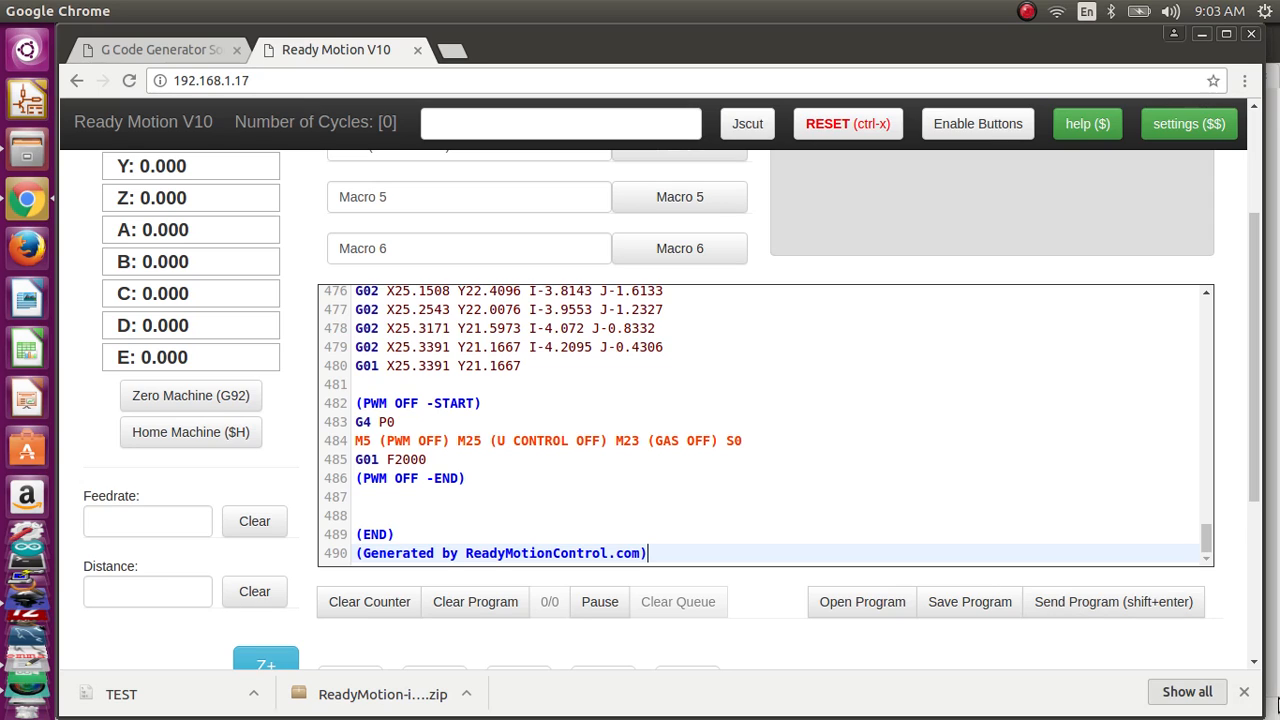
left_click(1245, 695)
scroll(1237, 656, "up", 3)
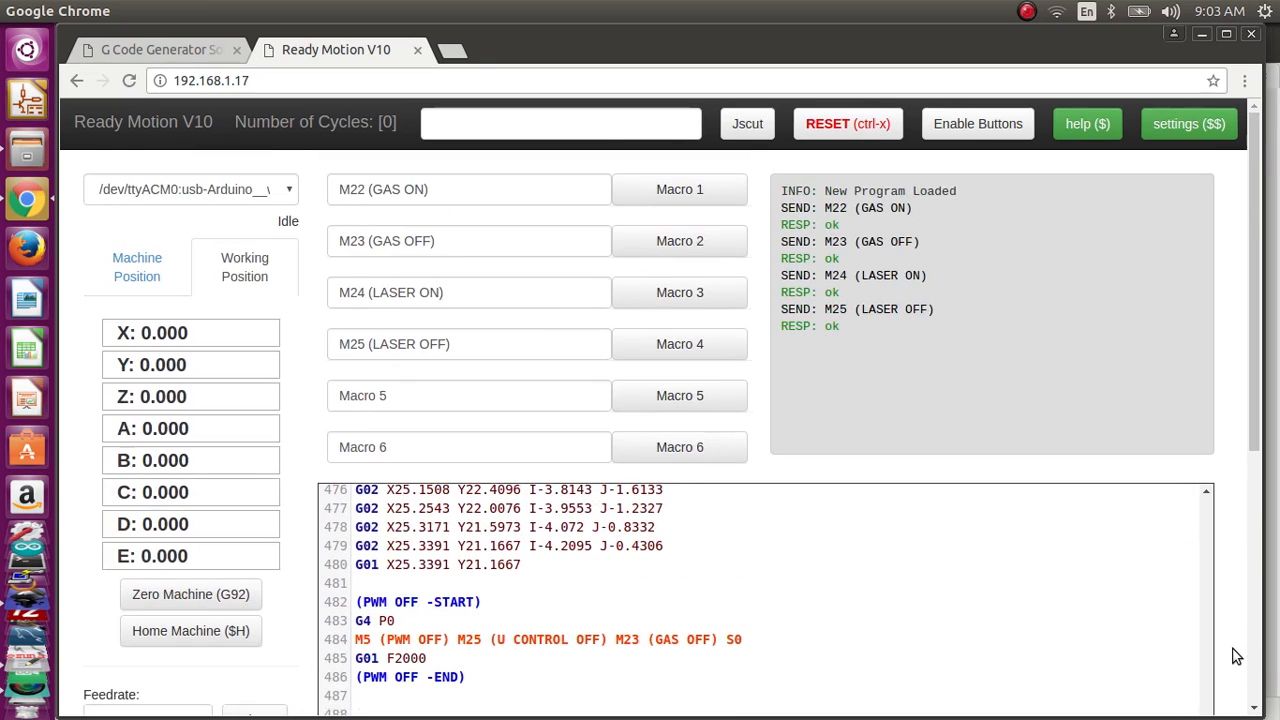